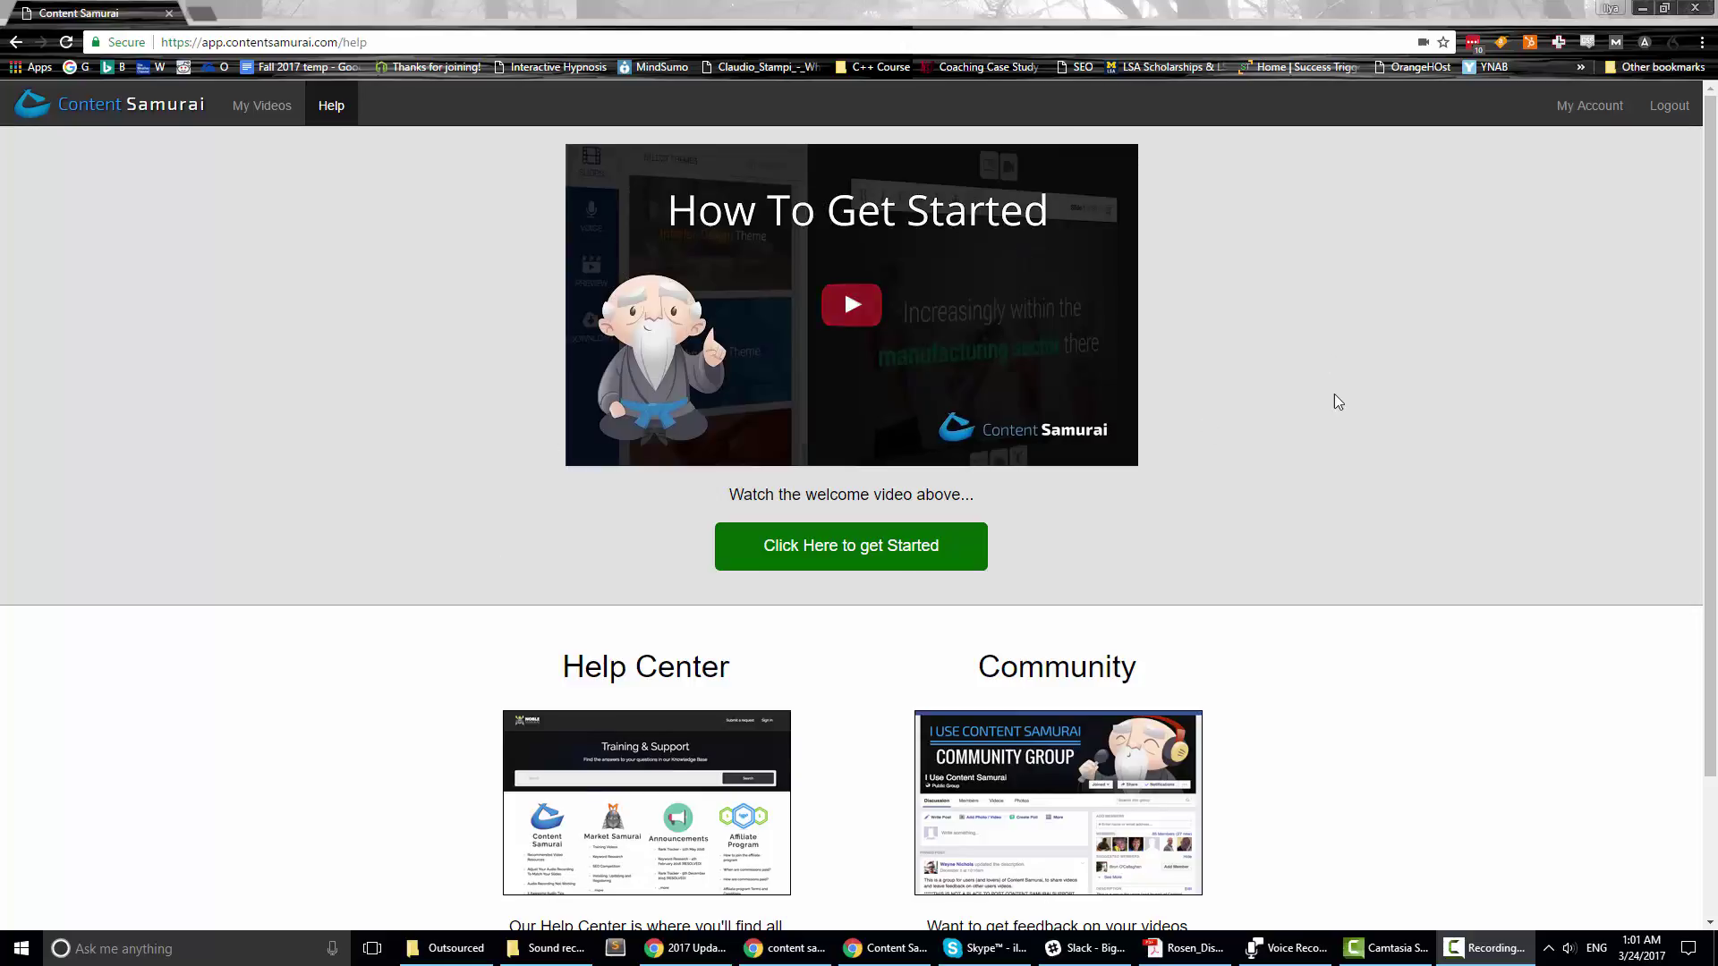
scroll(840, 376, "down", 2)
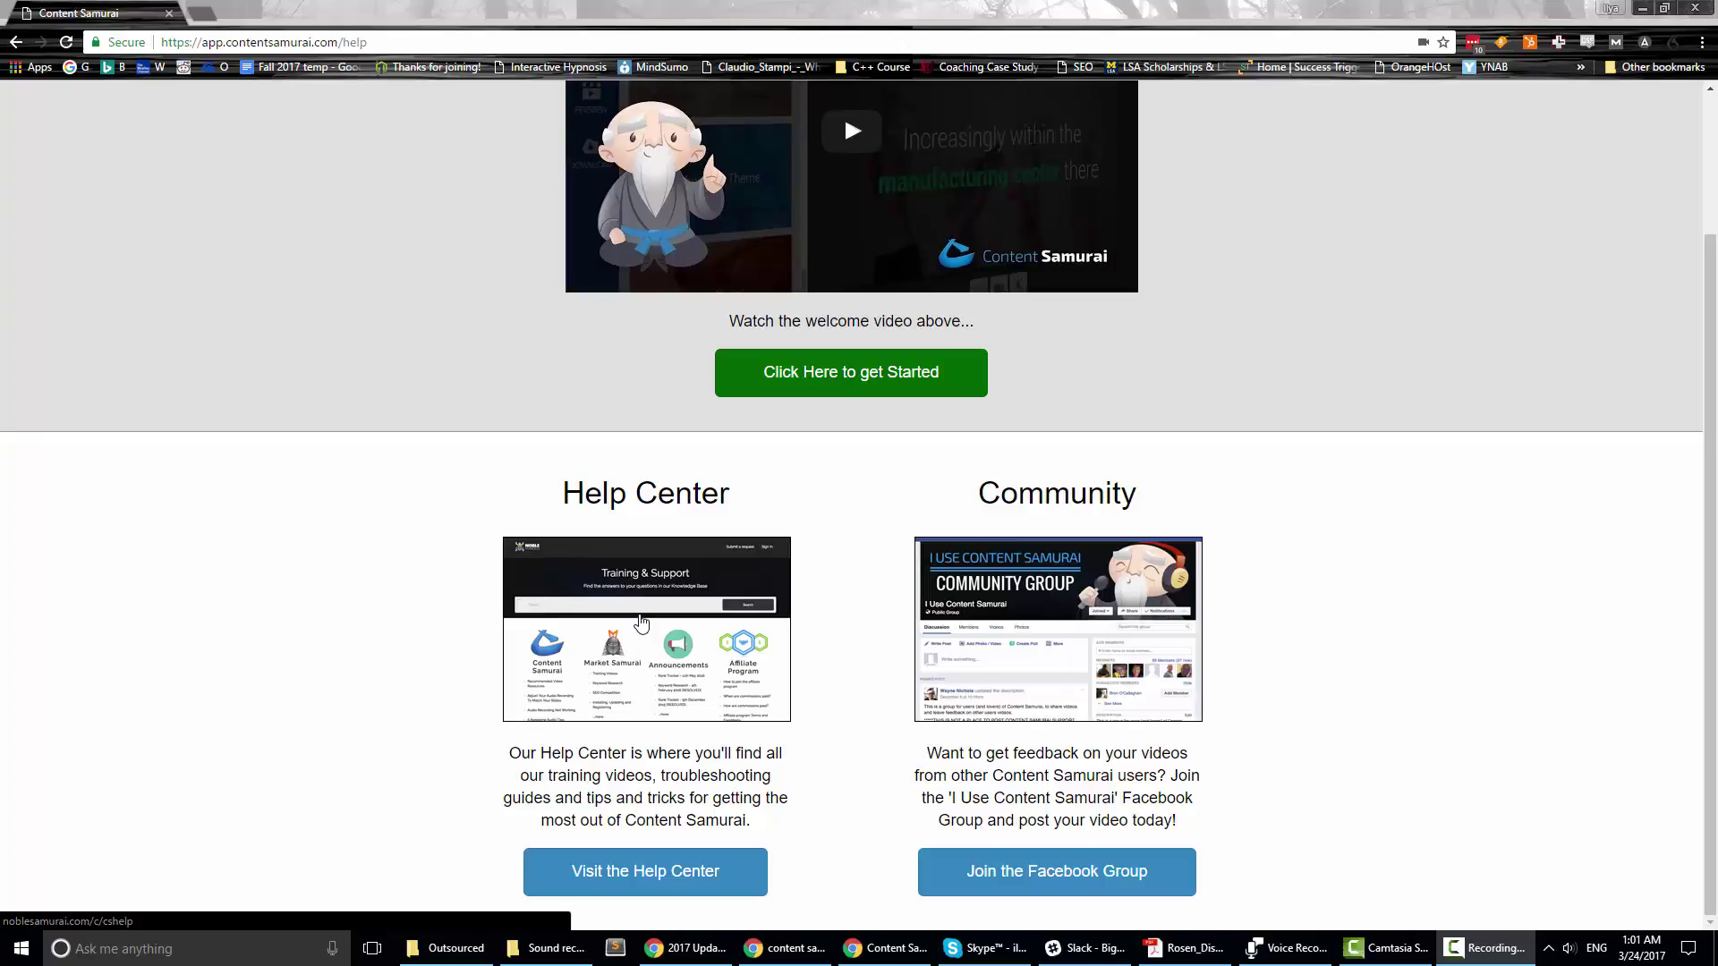
scroll(641, 621, "up", 2)
scroll(626, 620, "down", 2)
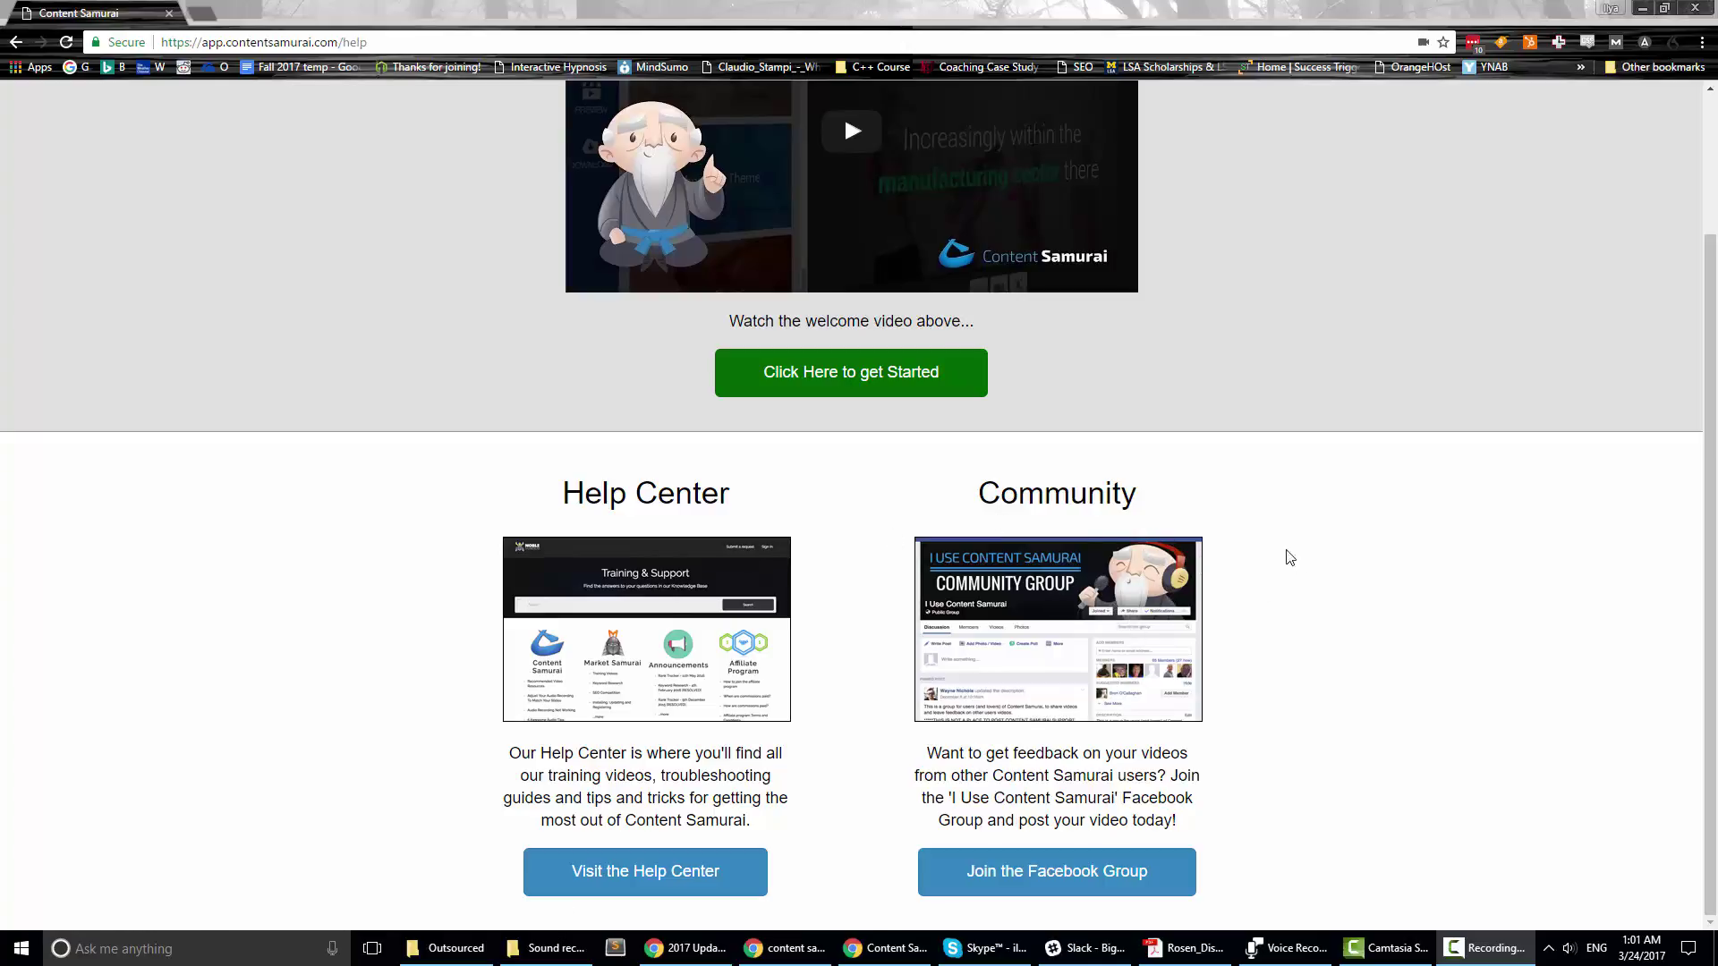
scroll(1184, 474, "up", 2)
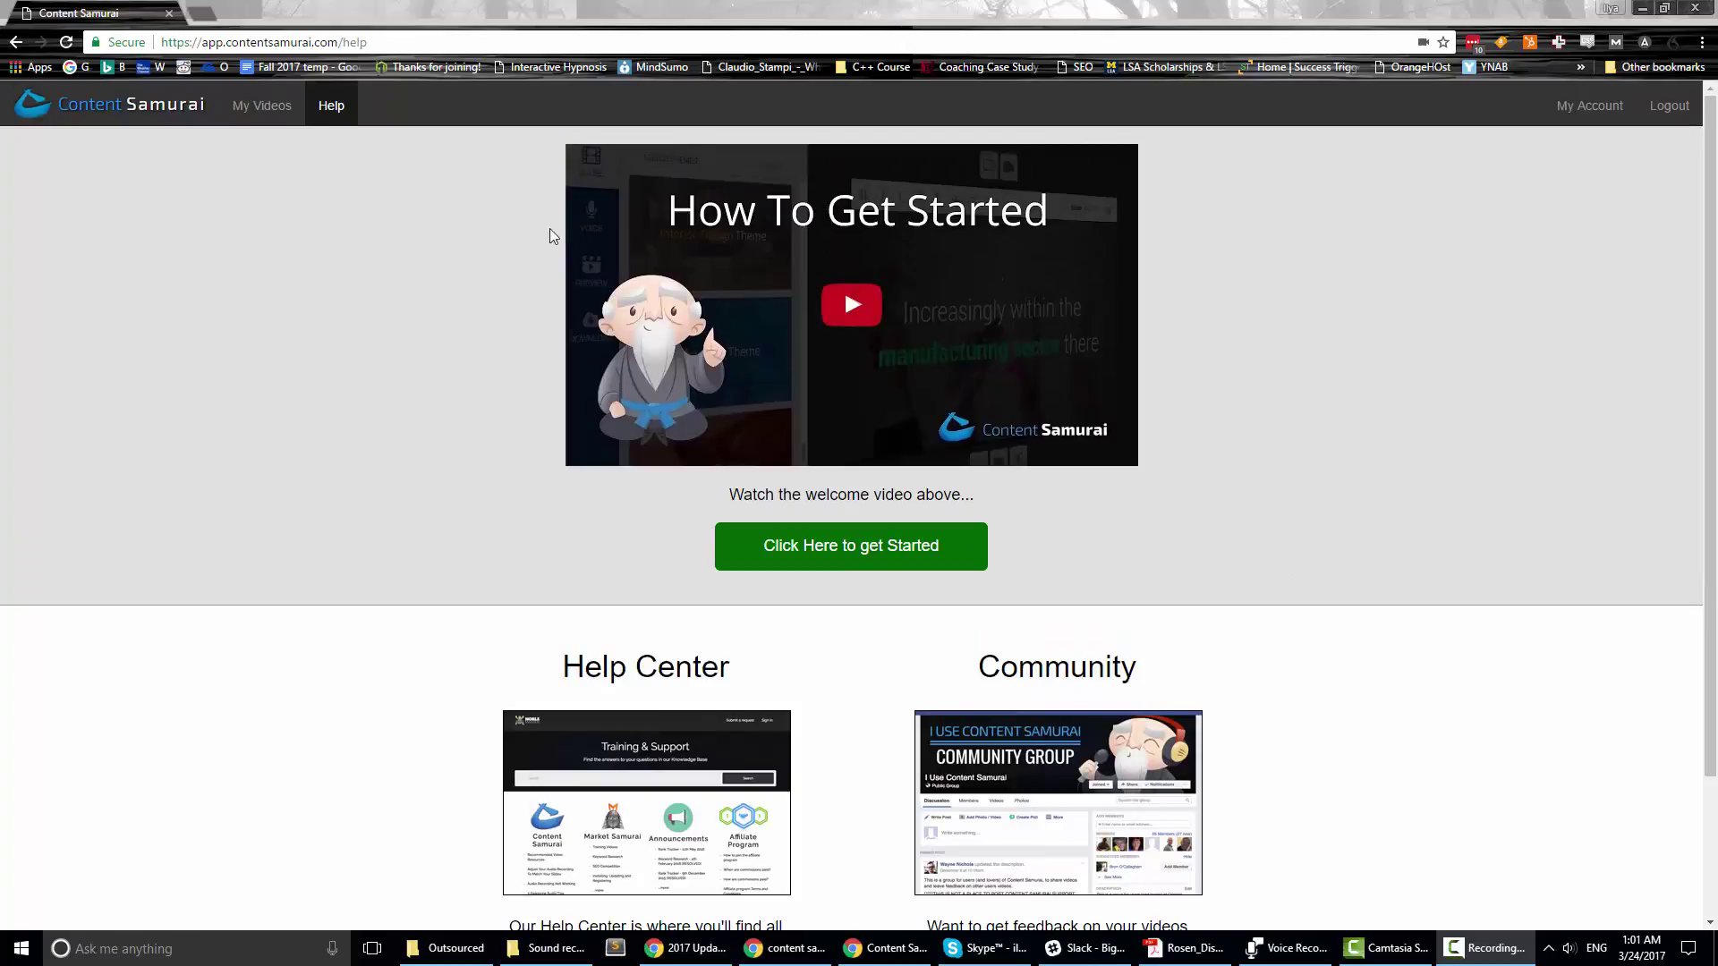
- Create a new video named "Test Video" and fill in the article script beginning "Since I never accomplish my goals anyway"
left_click(262, 106)
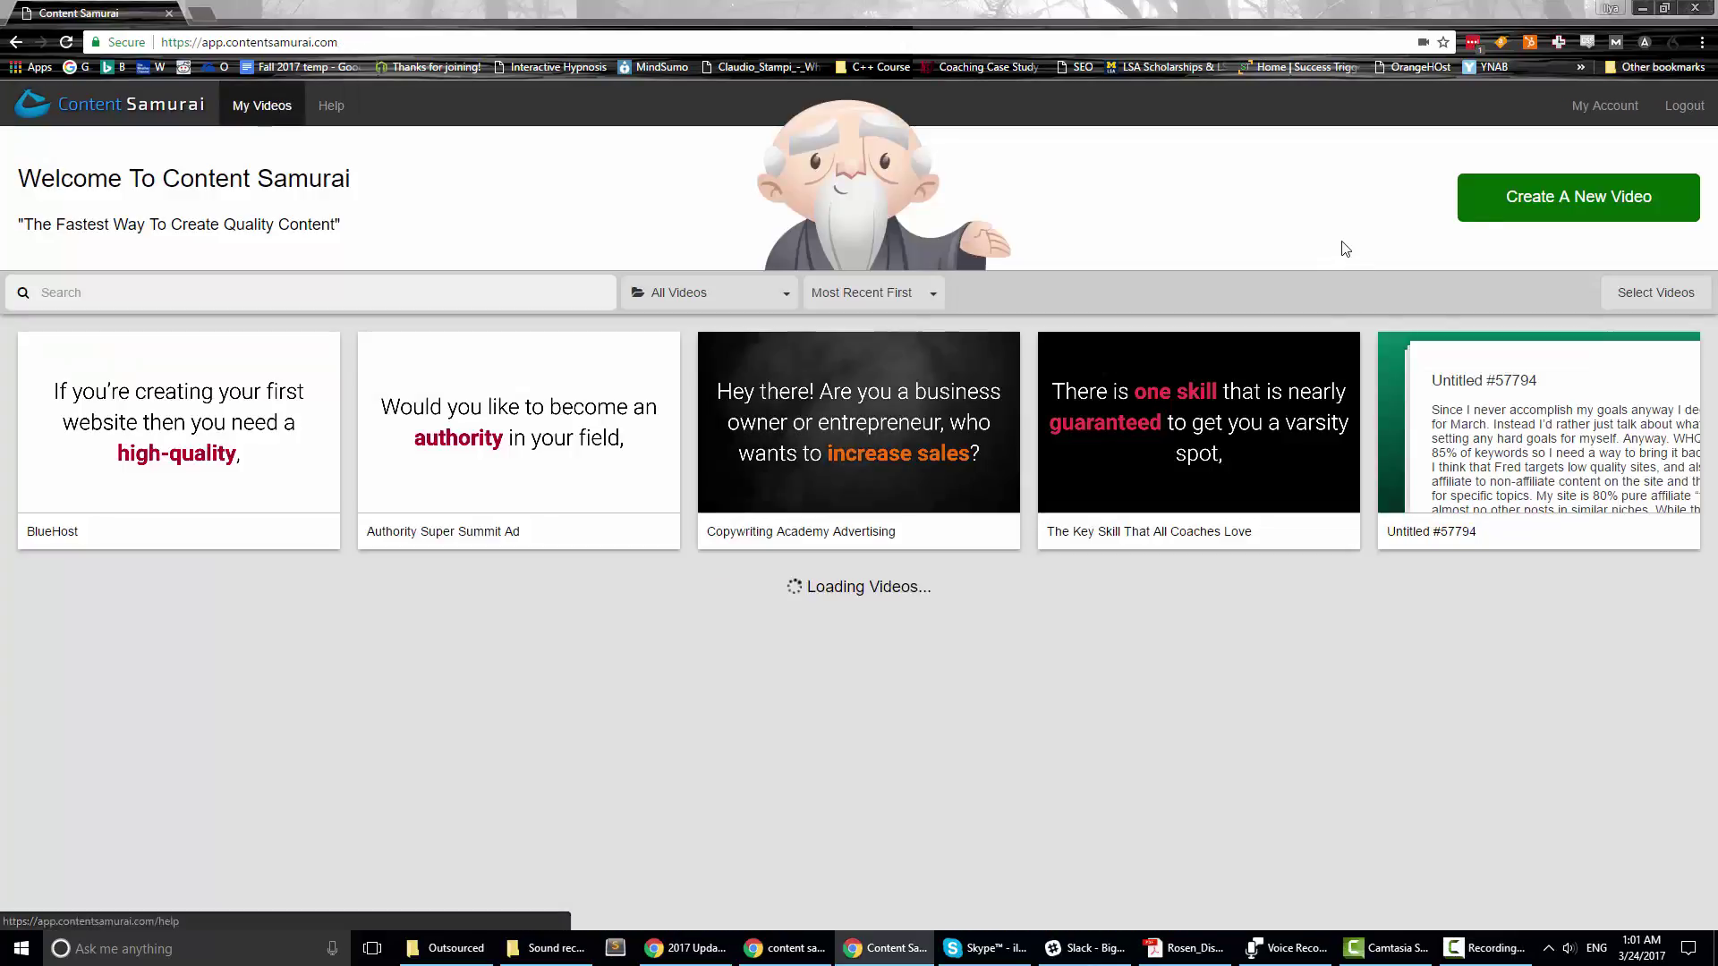
left_click(1519, 200)
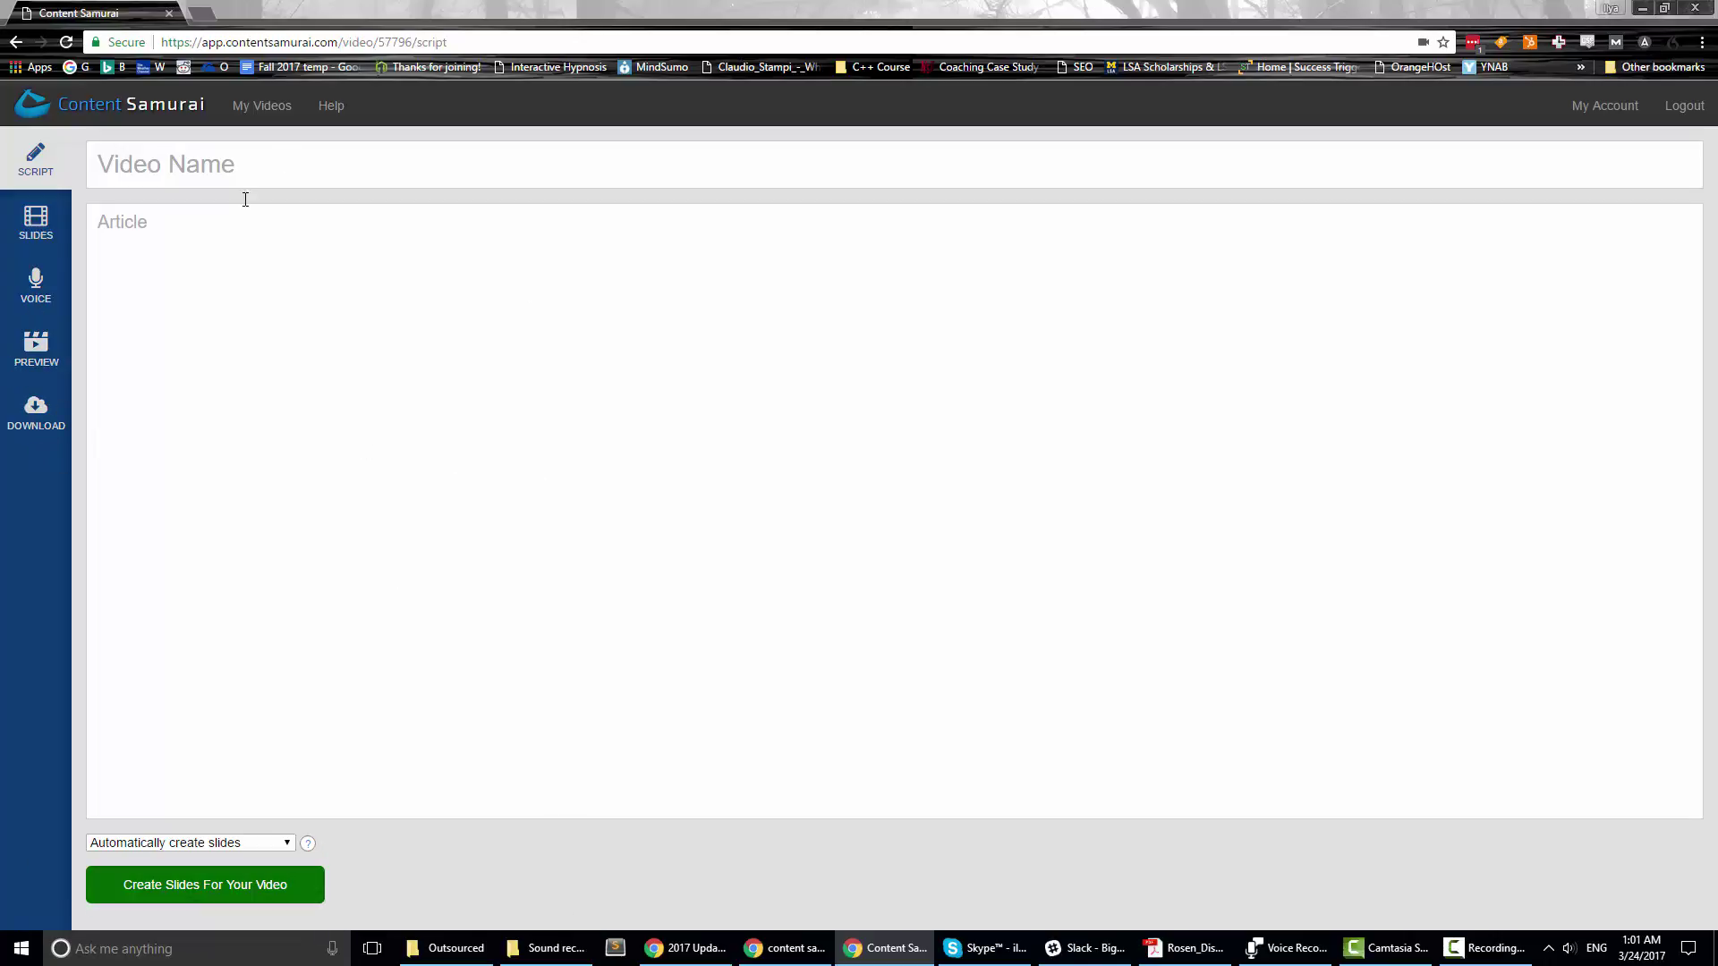
left_click(209, 155)
type("Test Video")
left_click(309, 228)
type("Since I never accomplish my goals anyway I decided not to set anything for March.  Instead I’d rather just talk about what I will be doing without setting any hard goals for myself.  Anyway.  WHQ completely tanked for 85% of keywords so I need a way to bring it back.  I don’t have proof, but I think that Fred targets low quality sites, but I also think it looks at the ratio of affiliate to non-affiliate content on the site and the \"authority\" of the site for specific topics.  My site is 80% pure affiliate \"top X\" articles with almost no other posts in similar niches.  While the quality of the \"top X\" posts is very high, I think it’s not enough.  I plan to add at least 75,000 words of high quality non-affiliate content to the site in related silos as that should hit all of the 3 factors that I think affected my site.")
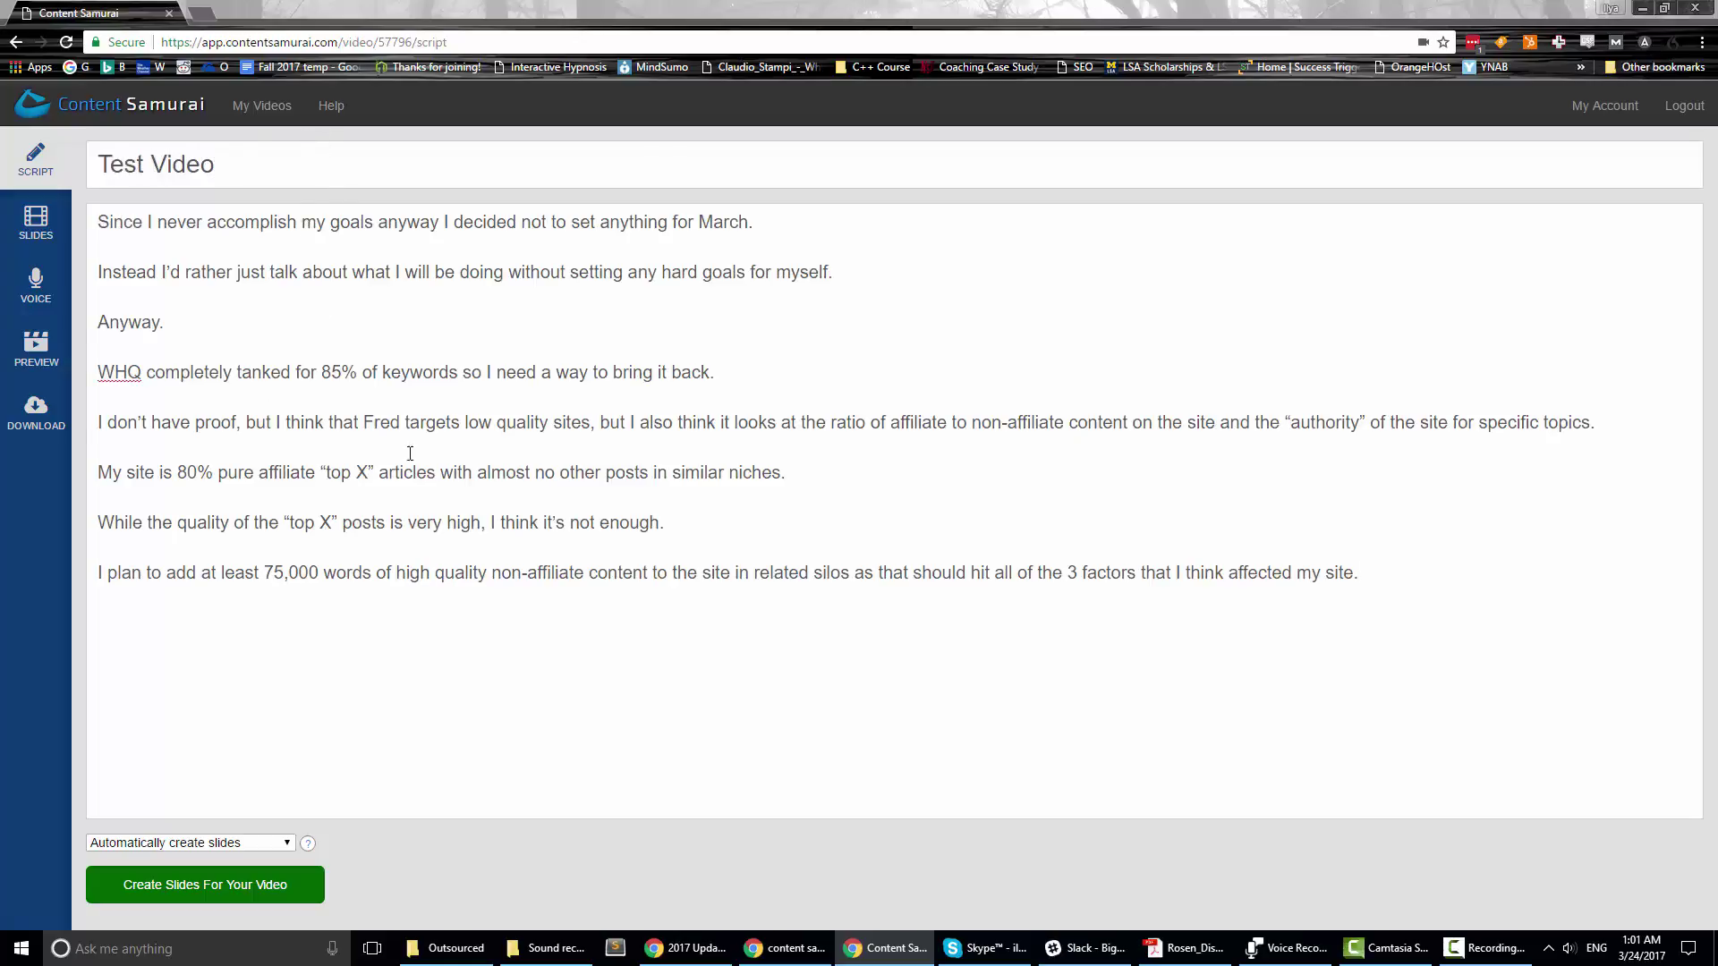
left_click_drag(1369, 575, 119, 227)
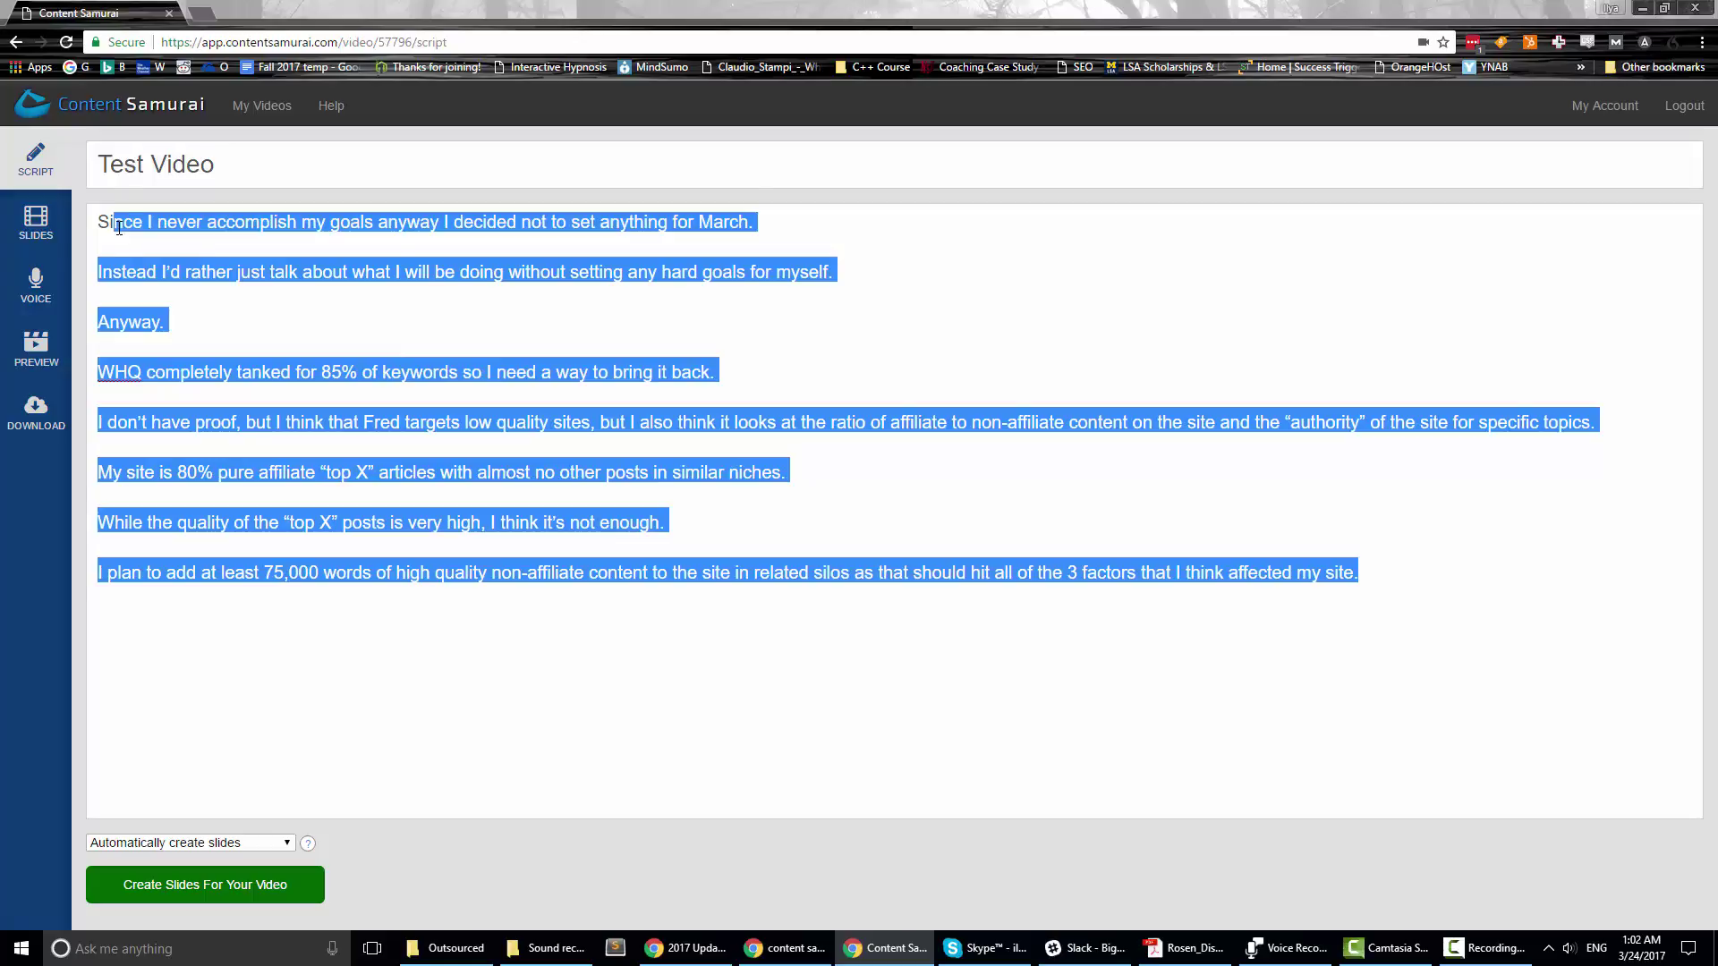
left_click(119, 227)
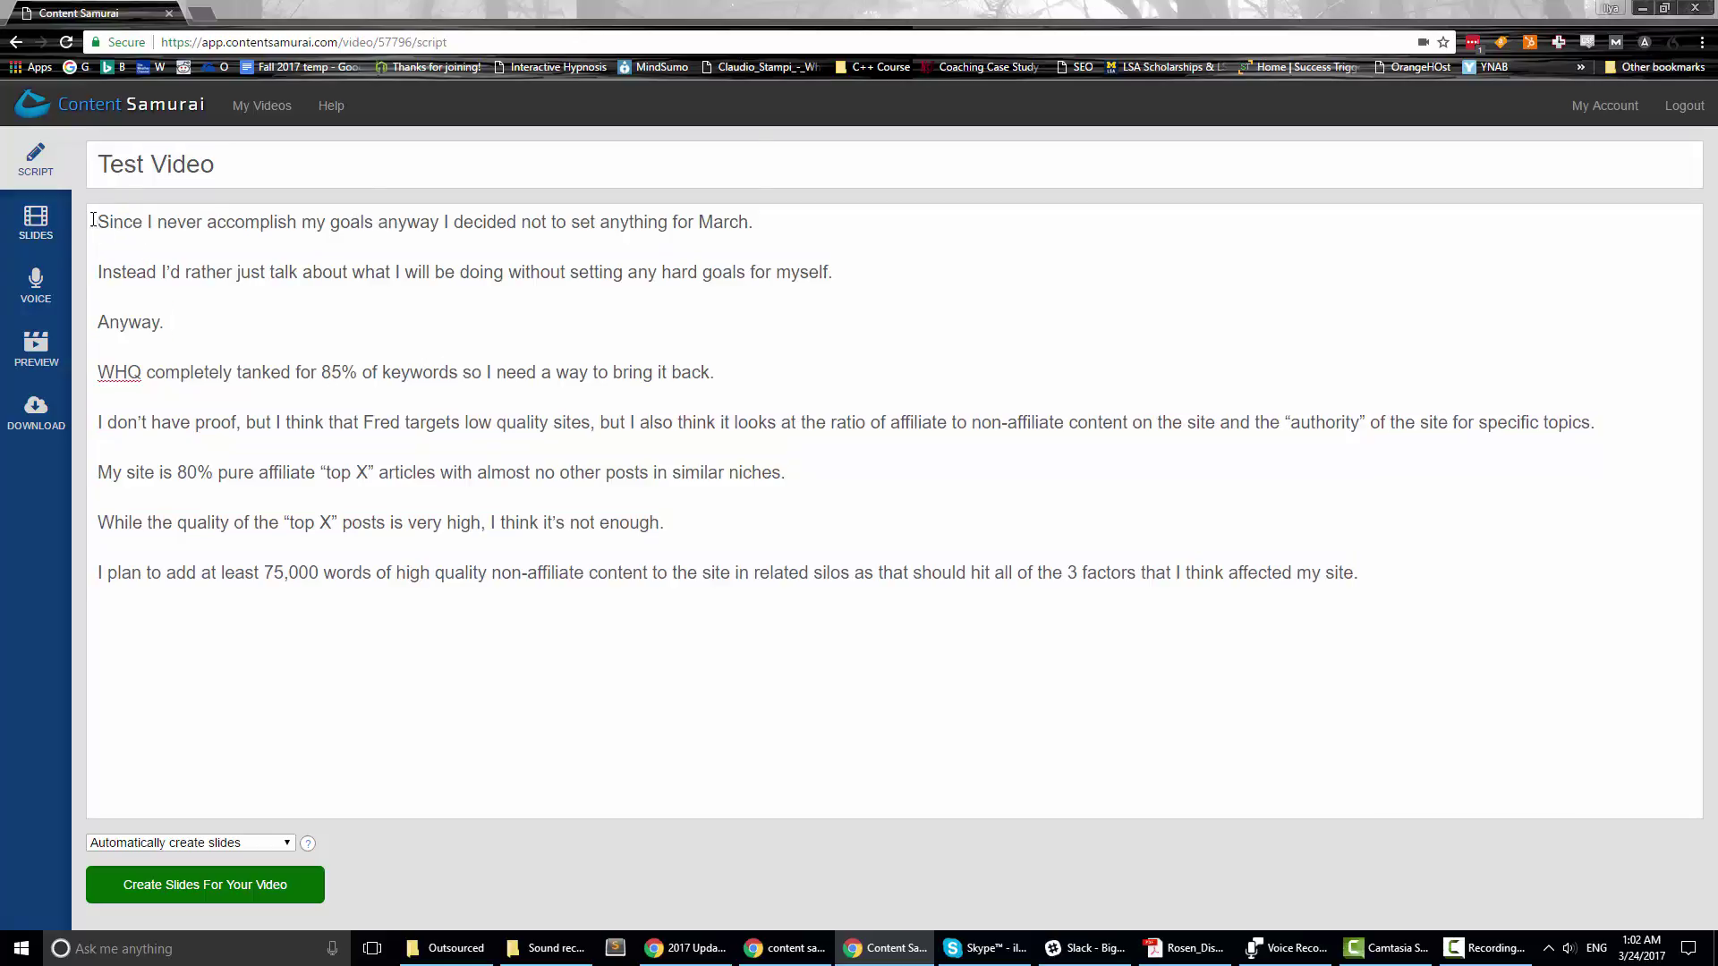
left_click_drag(96, 222, 1354, 613)
left_click(1441, 591)
- Examine the options for breaking the script into slides, comparing them with the script's sentences and paragraphs
mouse_move(311, 844)
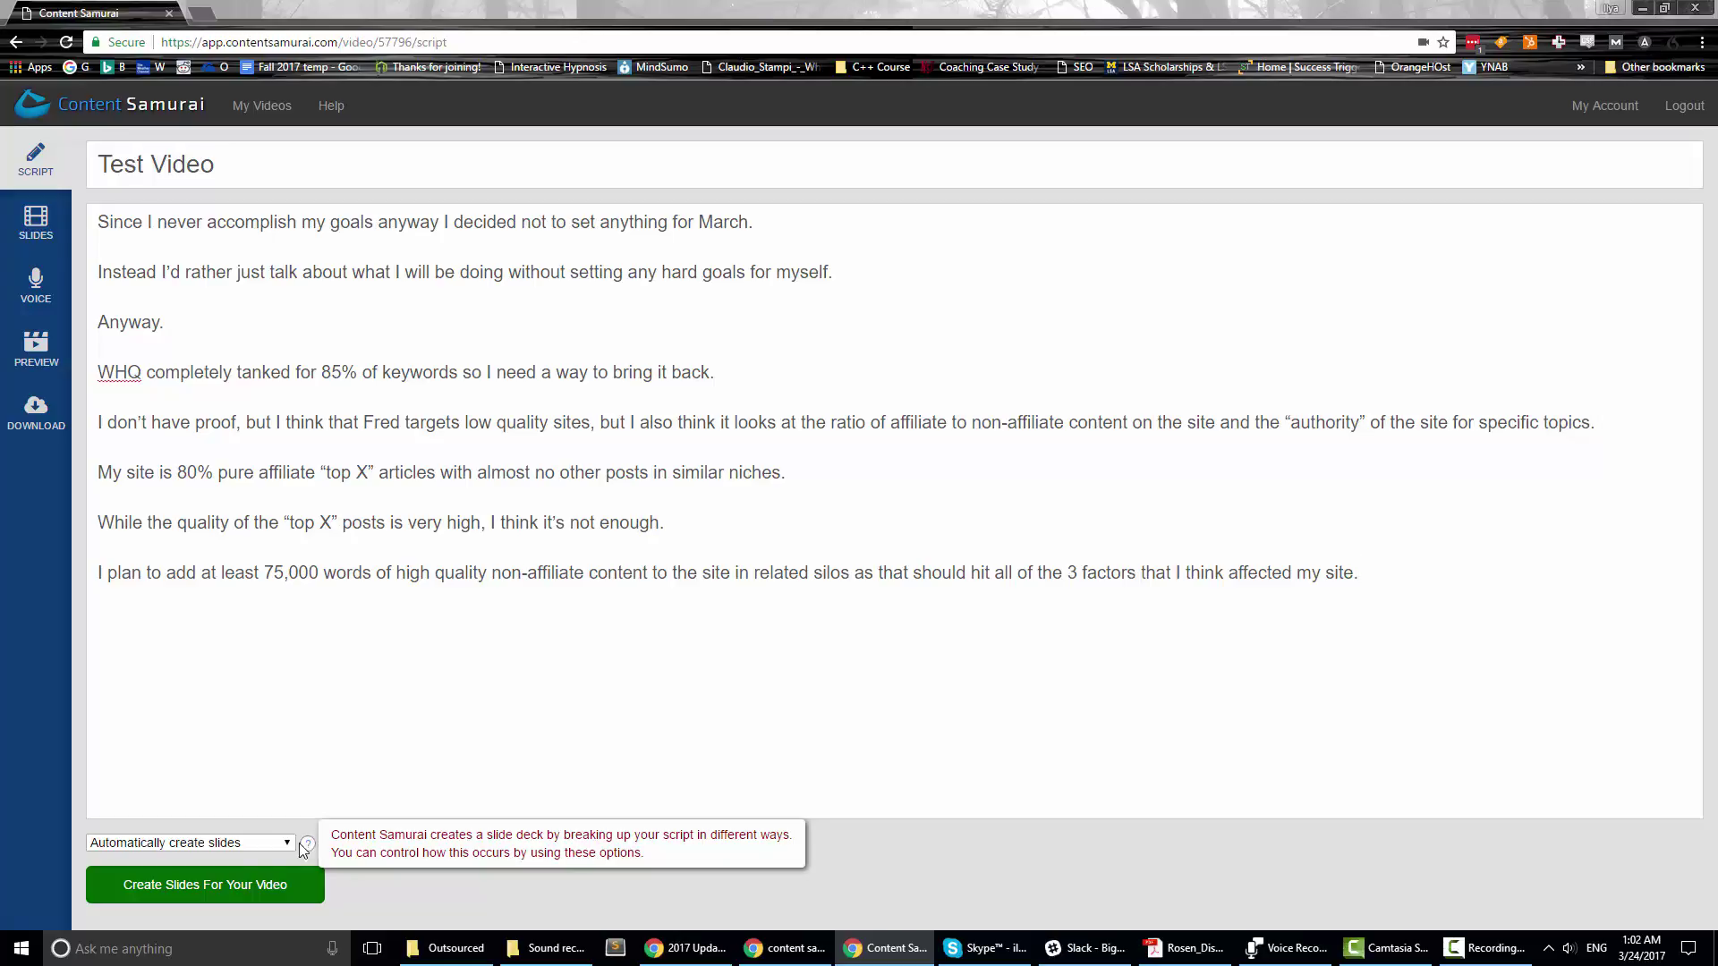
left_click(256, 847)
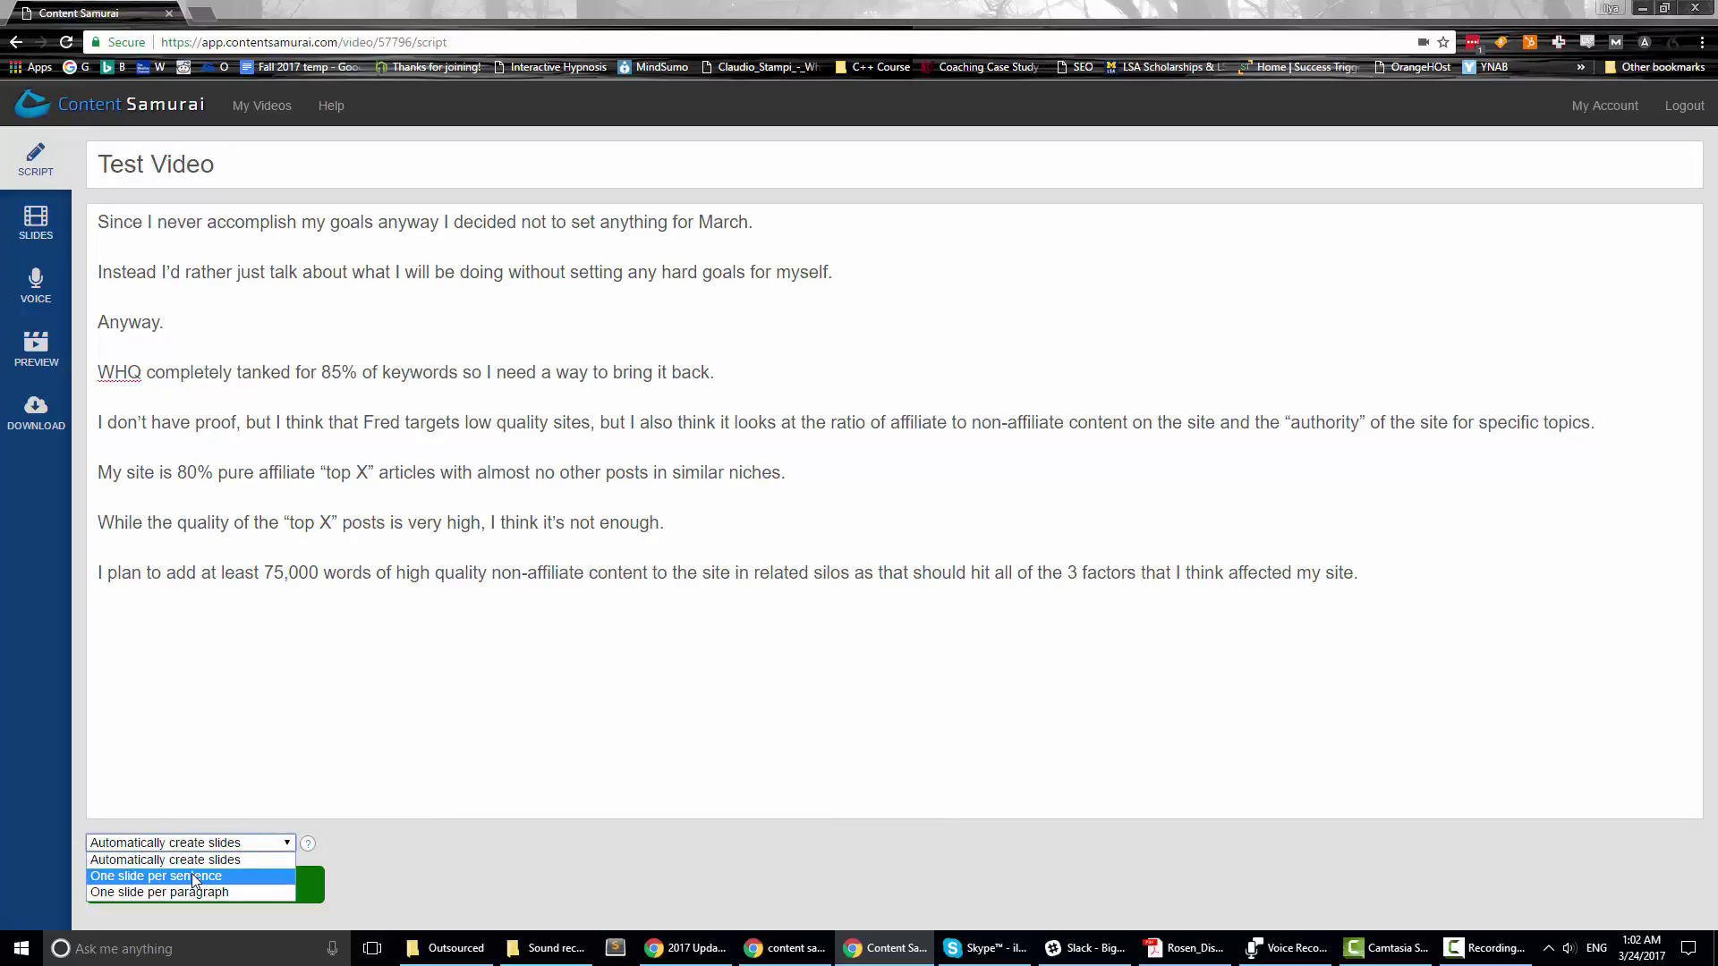
left_click(1631, 428)
left_click_drag(1632, 428, 96, 422)
left_click(269, 843)
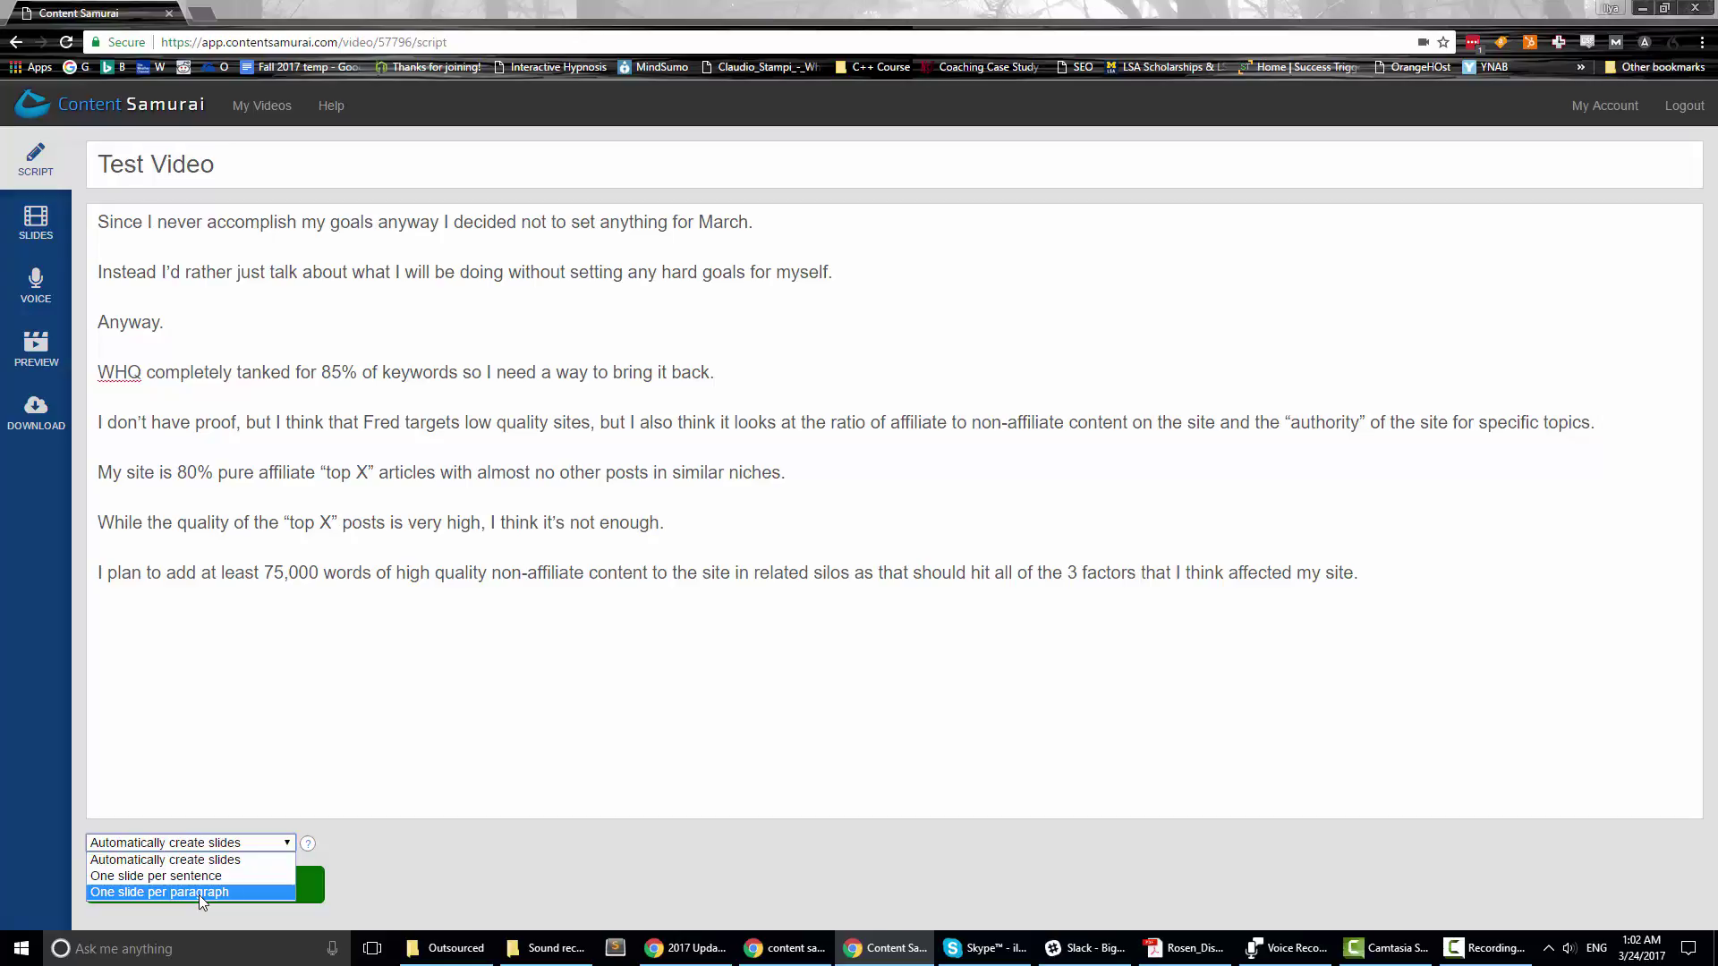
left_click(541, 619)
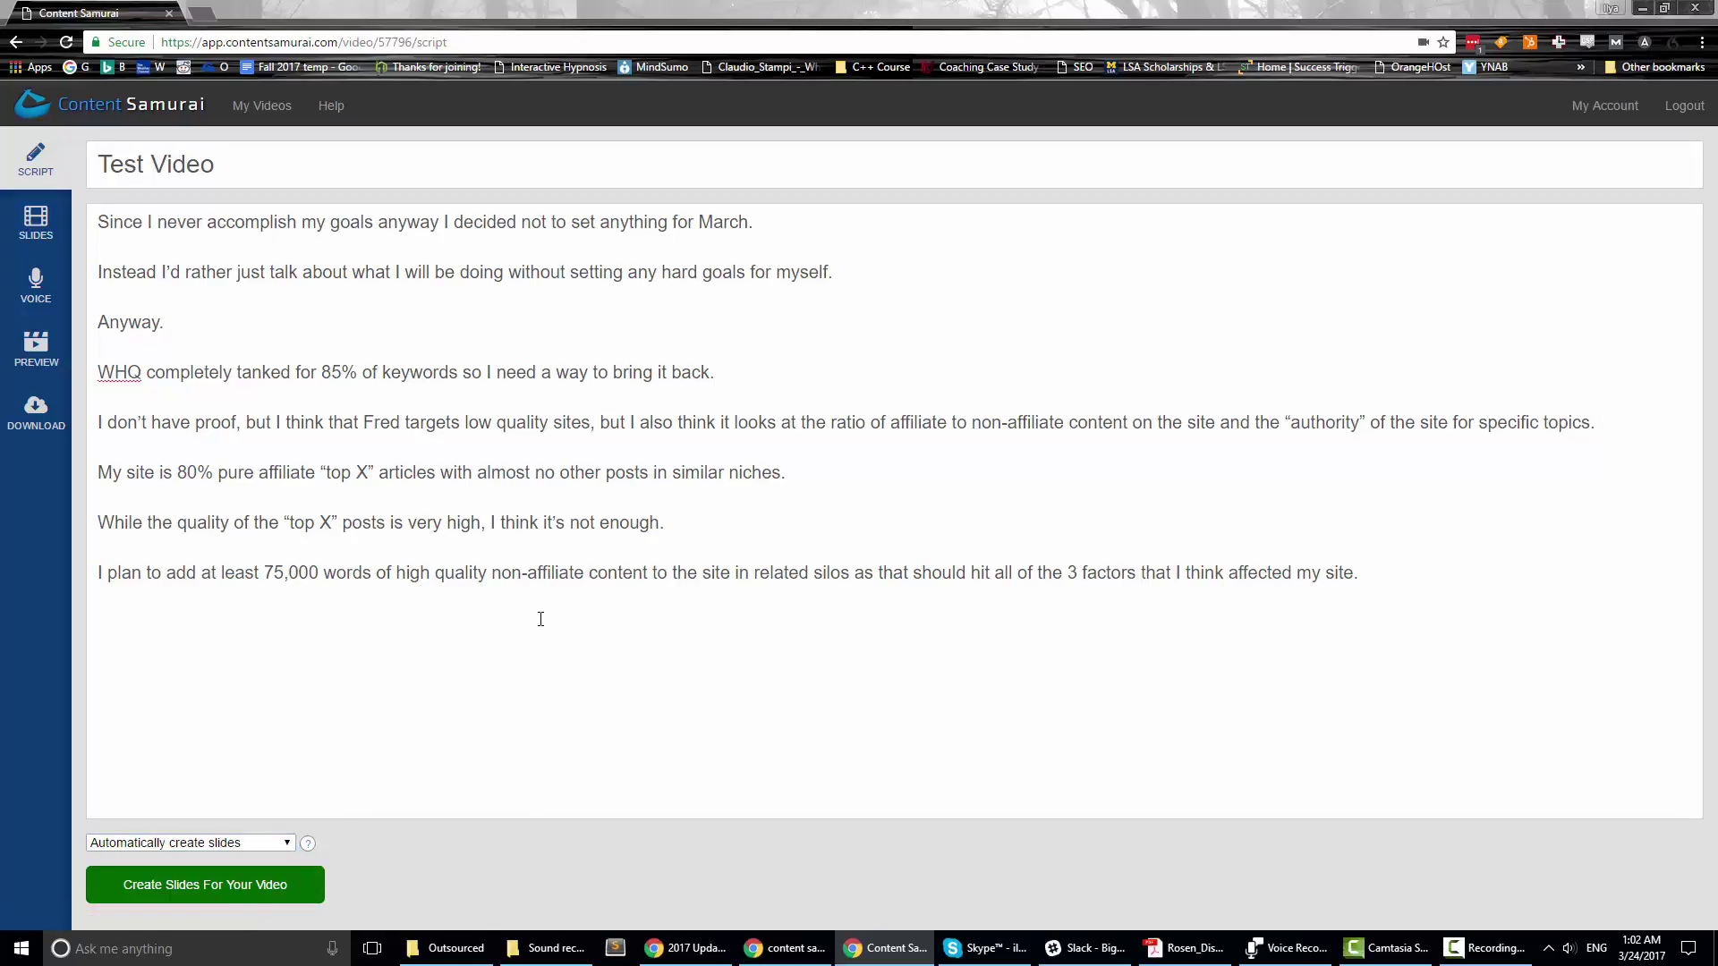
left_click(231, 844)
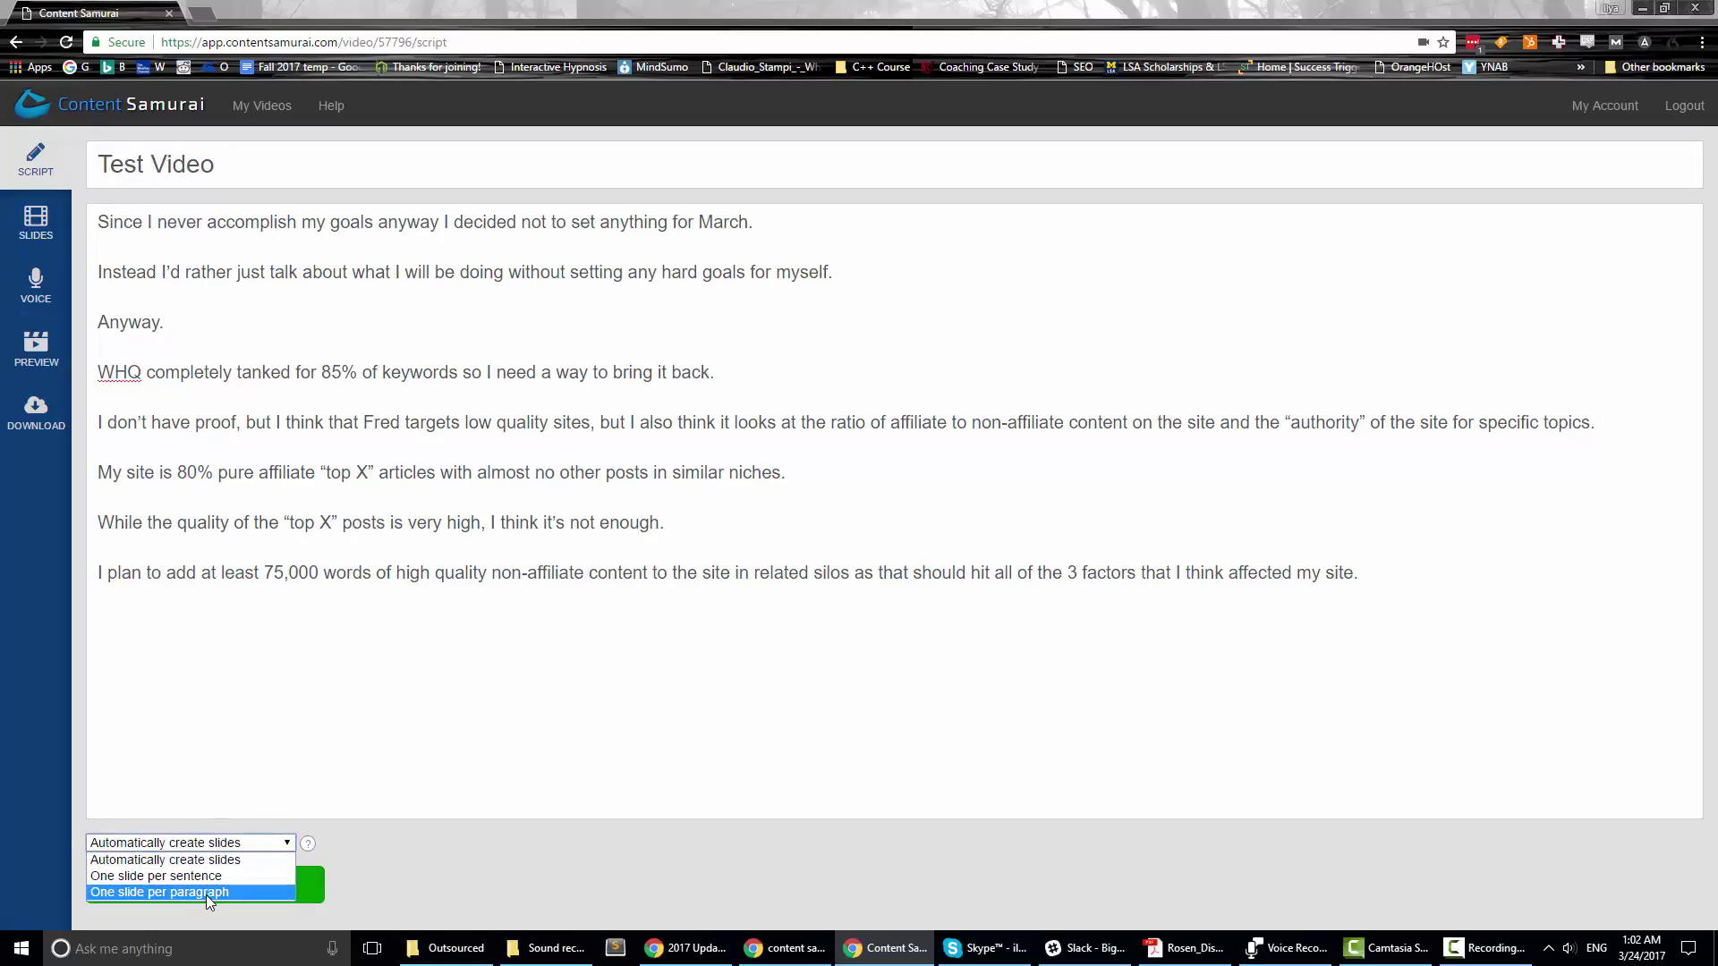
left_click(198, 497)
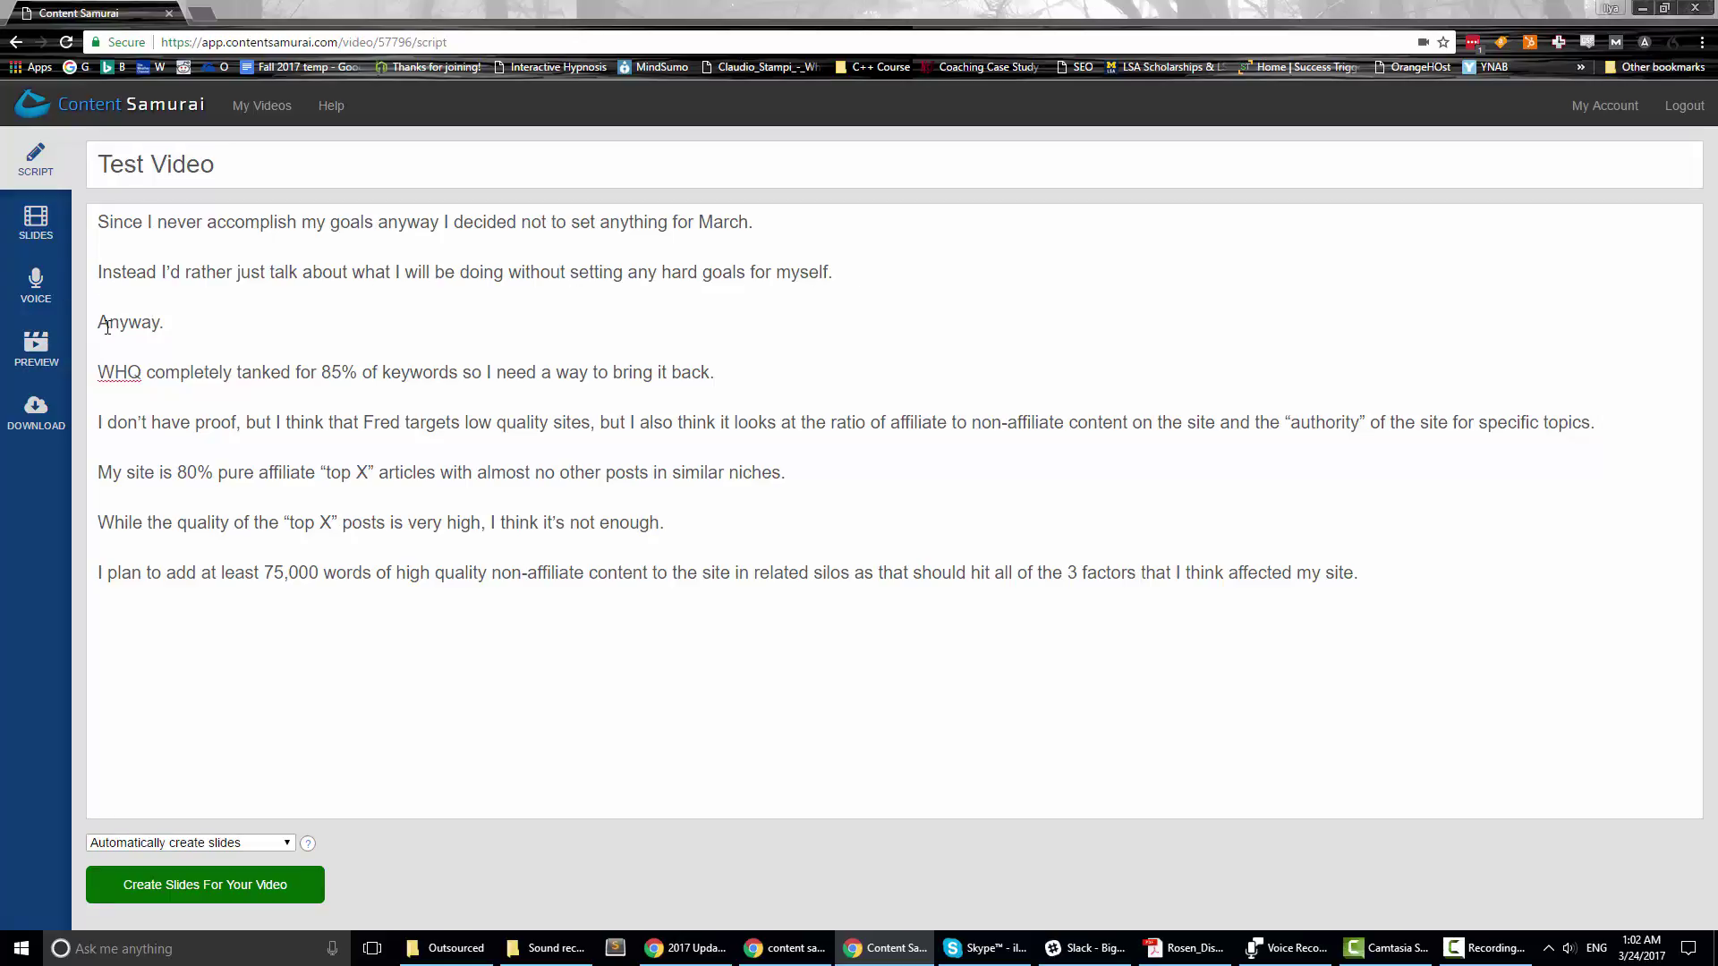
- Join "Anyway." to the preceding paragraph of the script, and split it back into its own paragraph
key("BackSpace")
key("BackSpace")
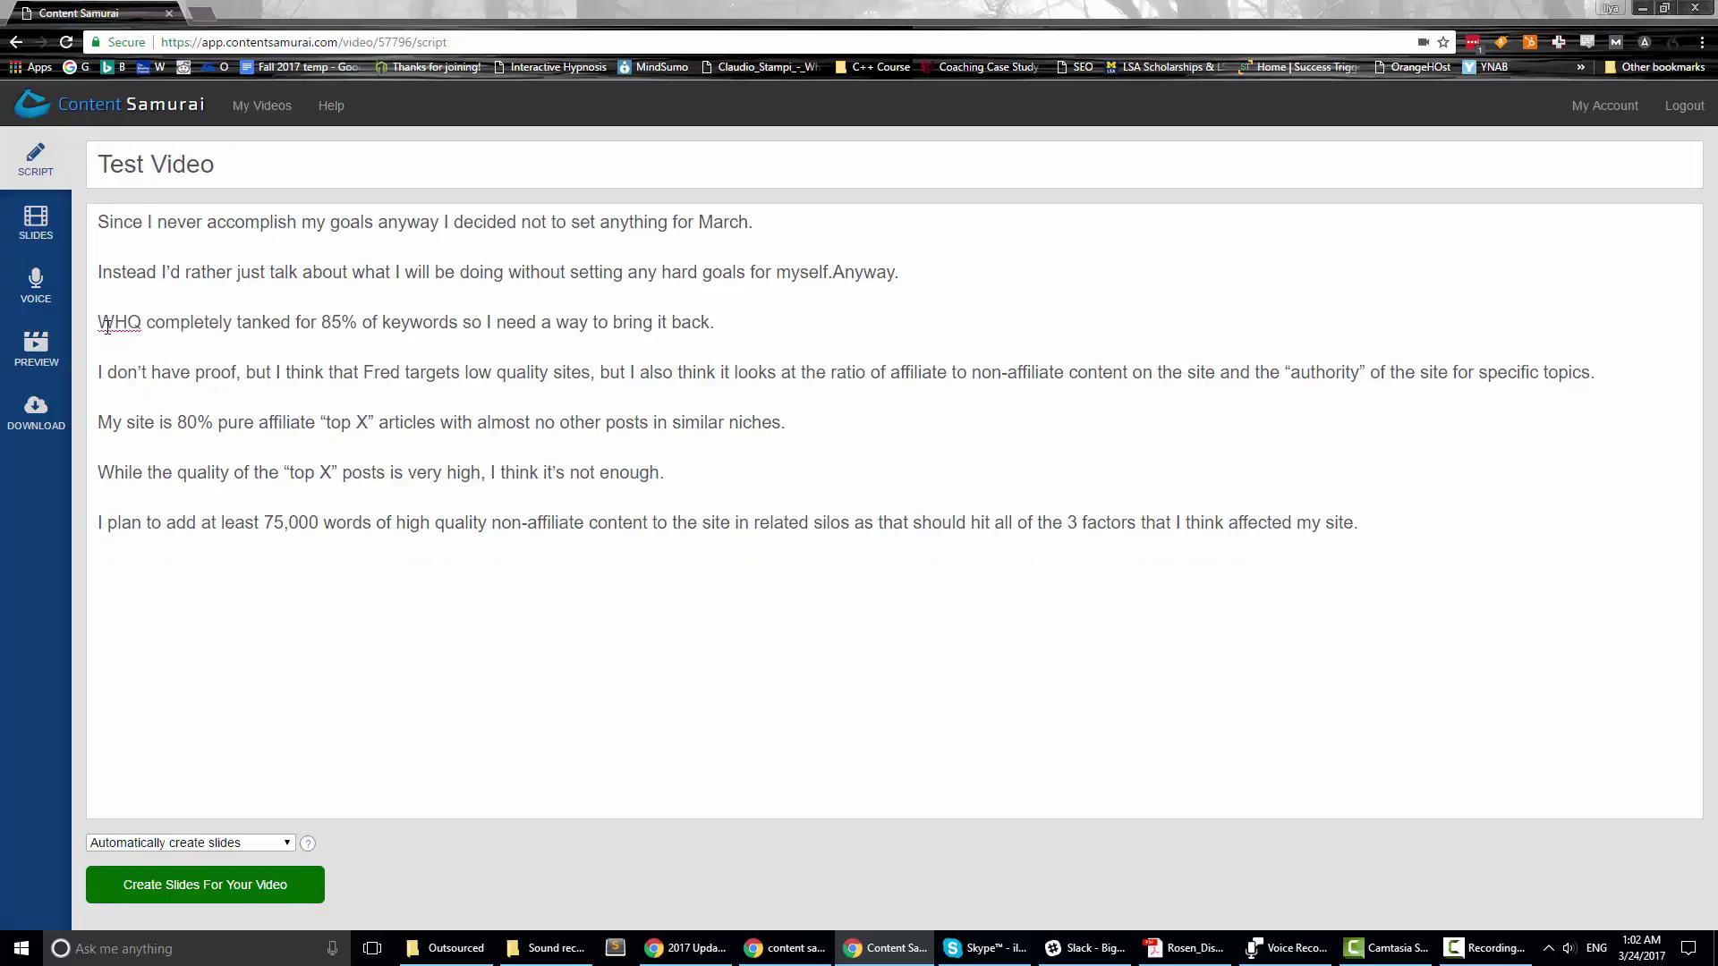
key("Return")
key("BackSpace")
key("Return")
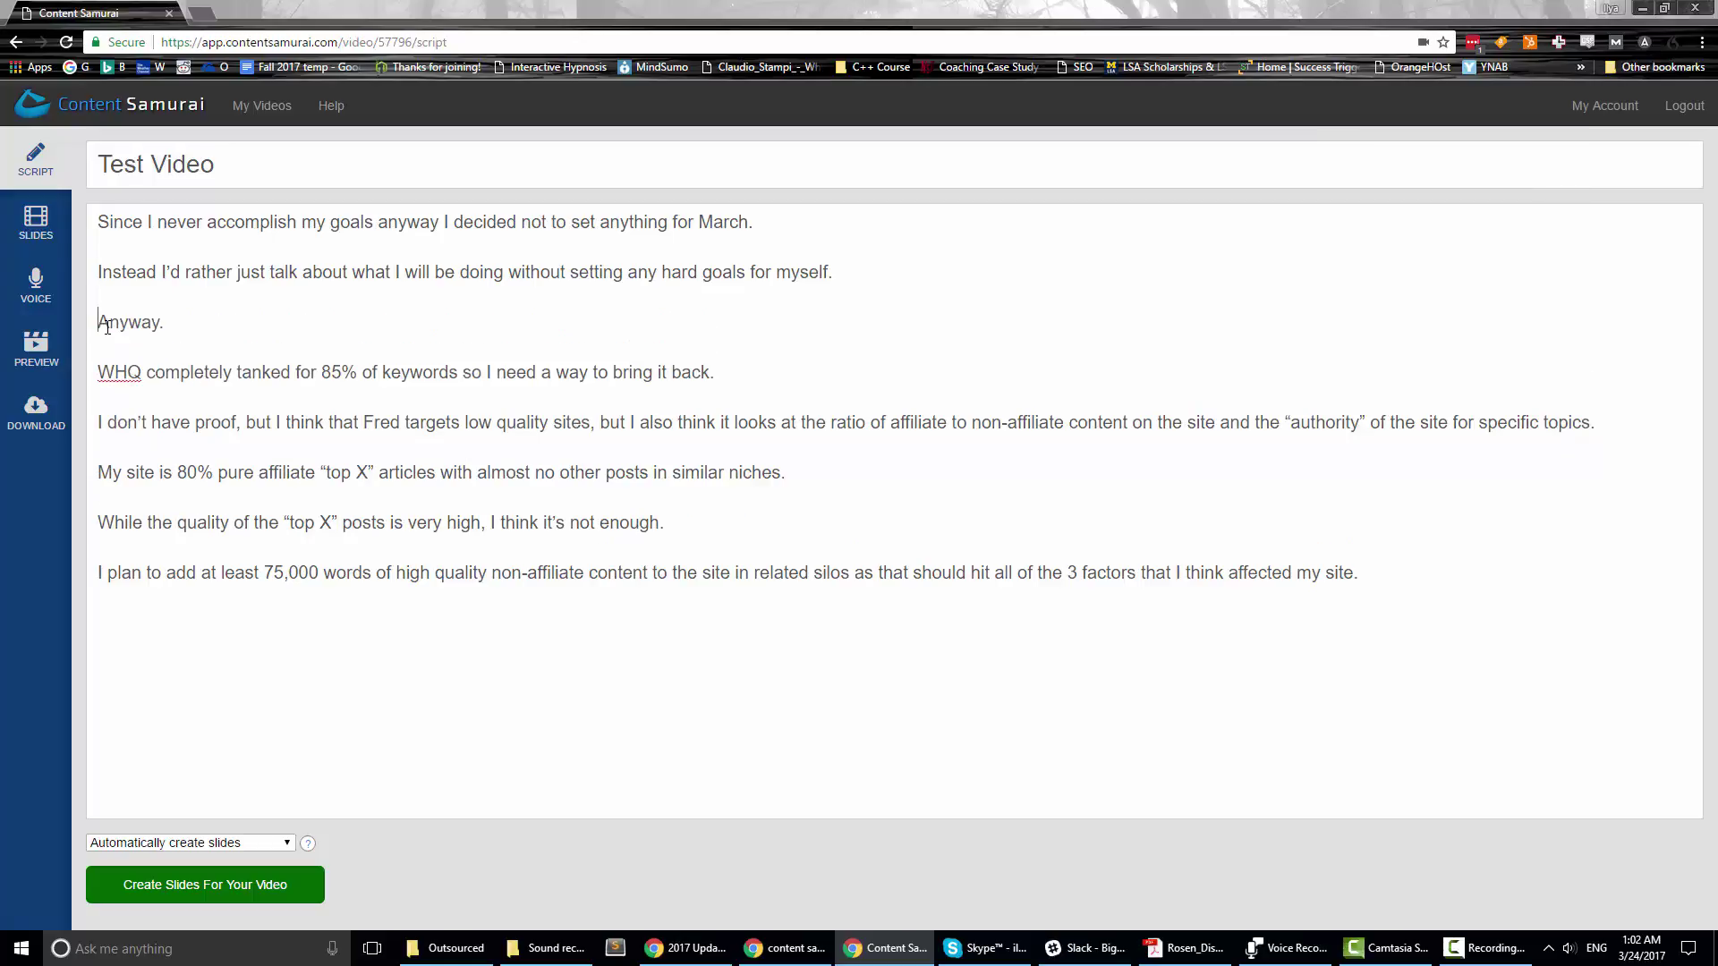
- Create the video's slides with the "Automatically create slides" option and look through them
left_click(221, 842)
left_click(206, 862)
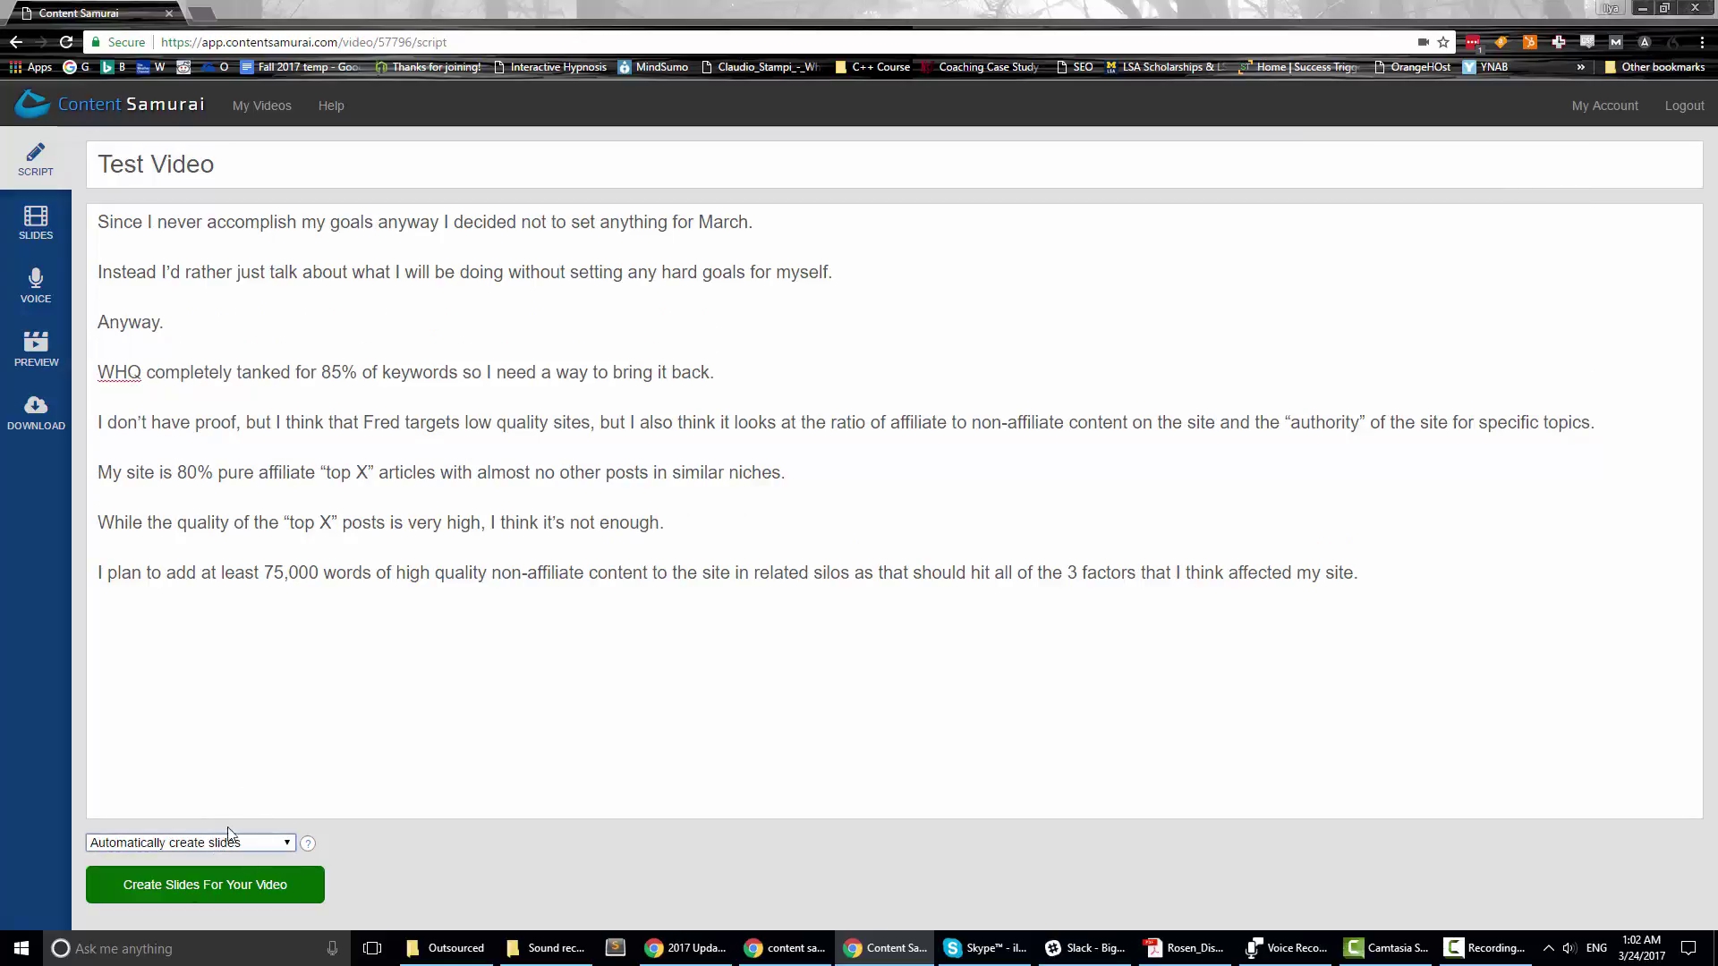
left_click(258, 885)
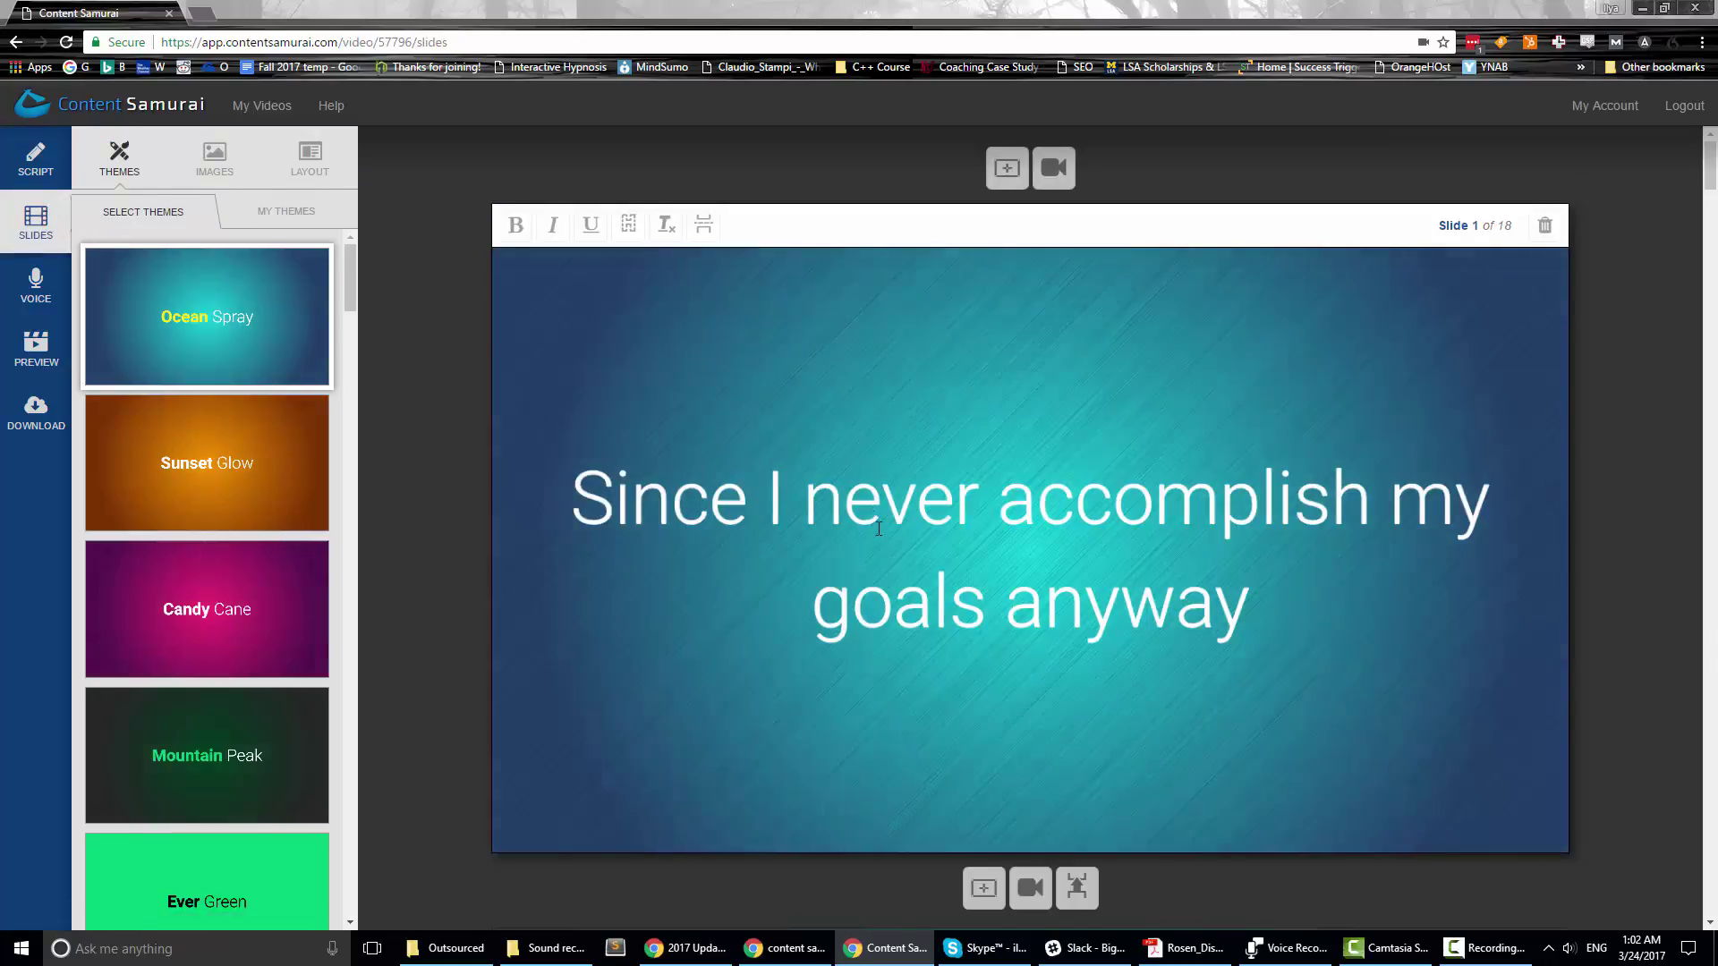
scroll(908, 509, "down", 20)
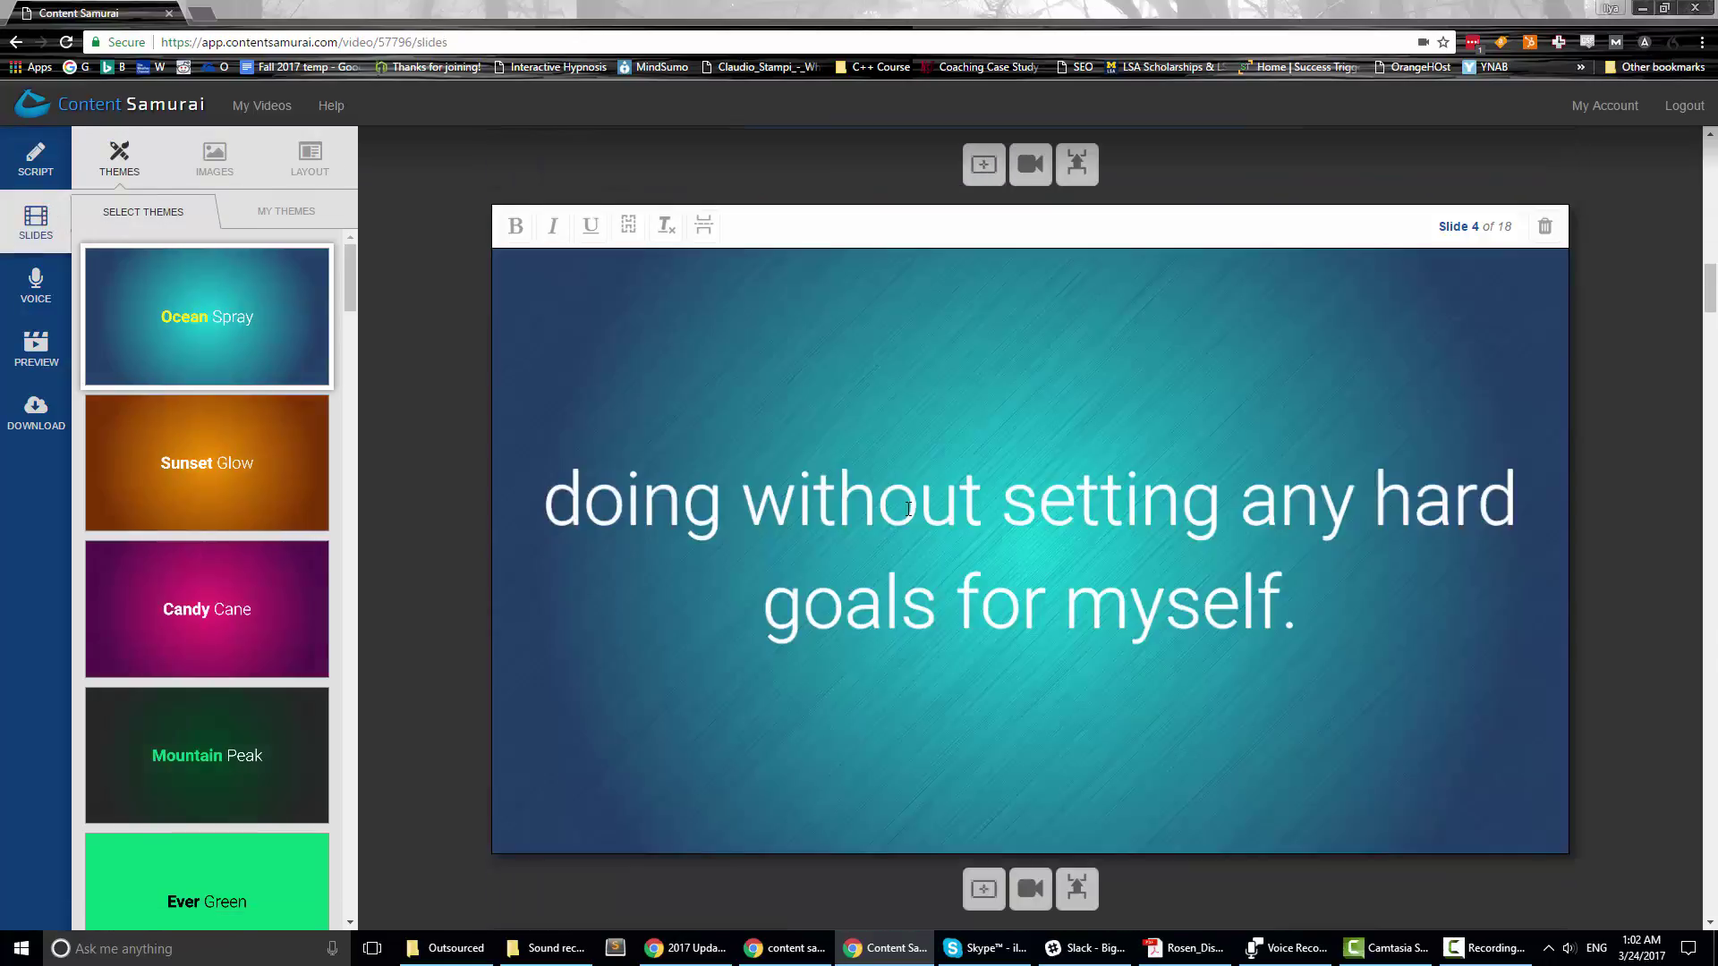
- Reopen the script for editing, recreate the slides with "One slide per sentence", and look through them
left_click(36, 160)
left_click(1588, 820)
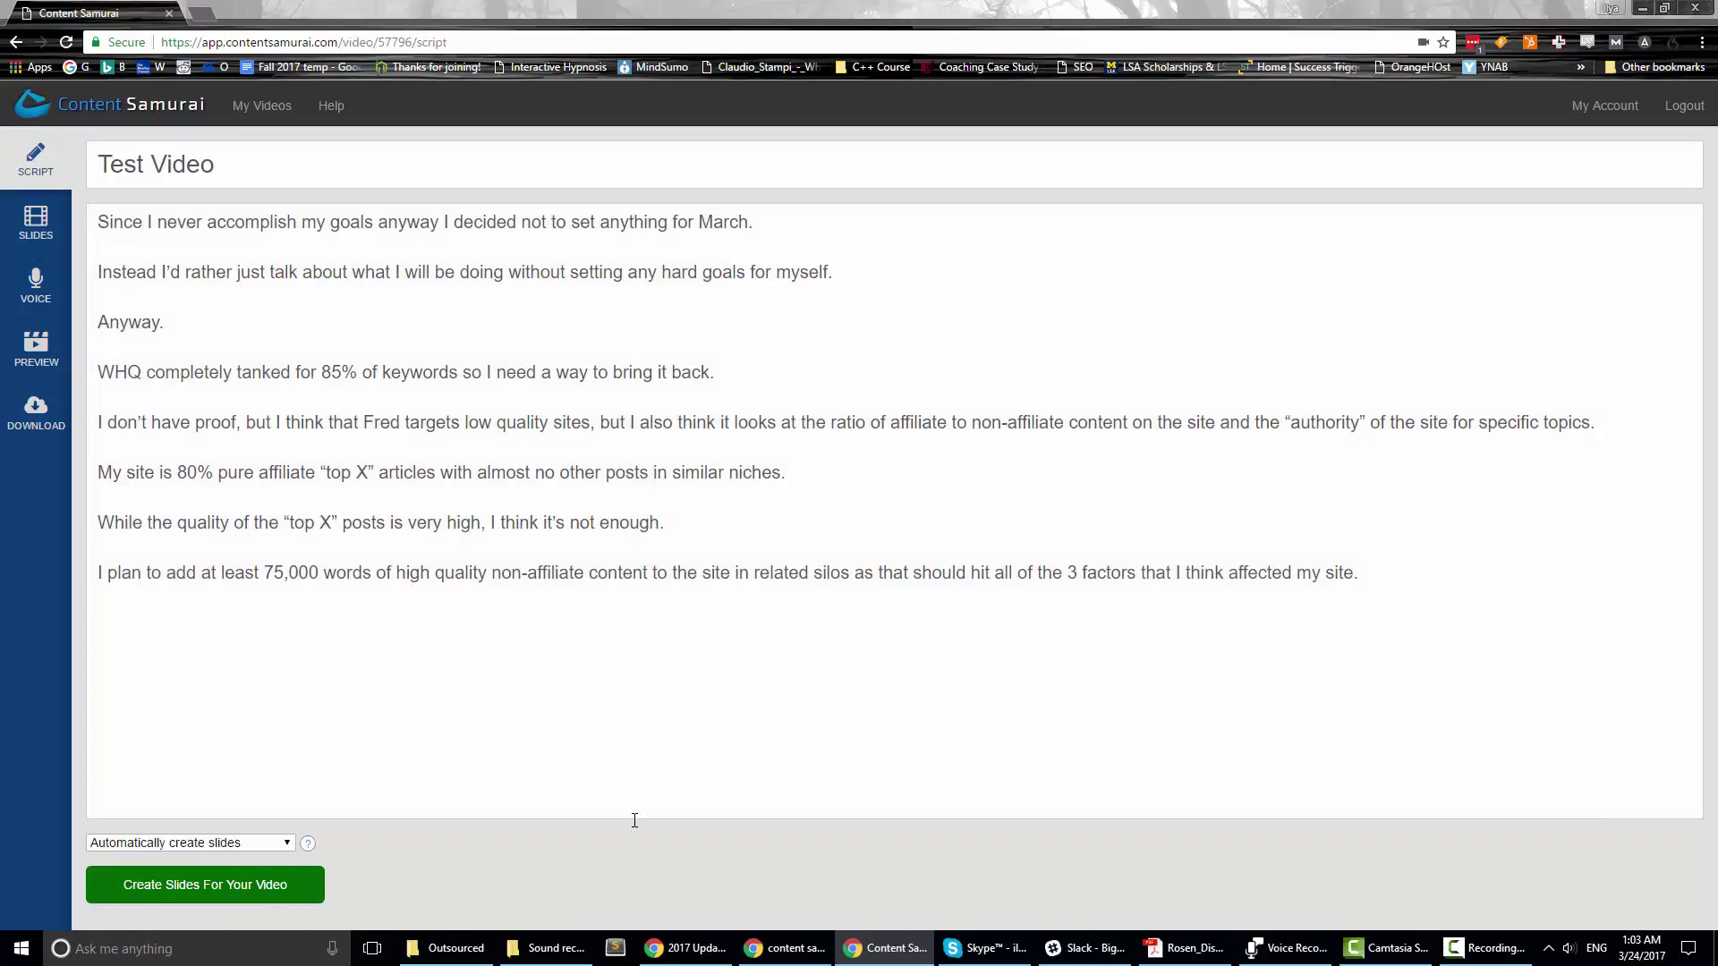
left_click(190, 843)
left_click(147, 871)
left_click(238, 883)
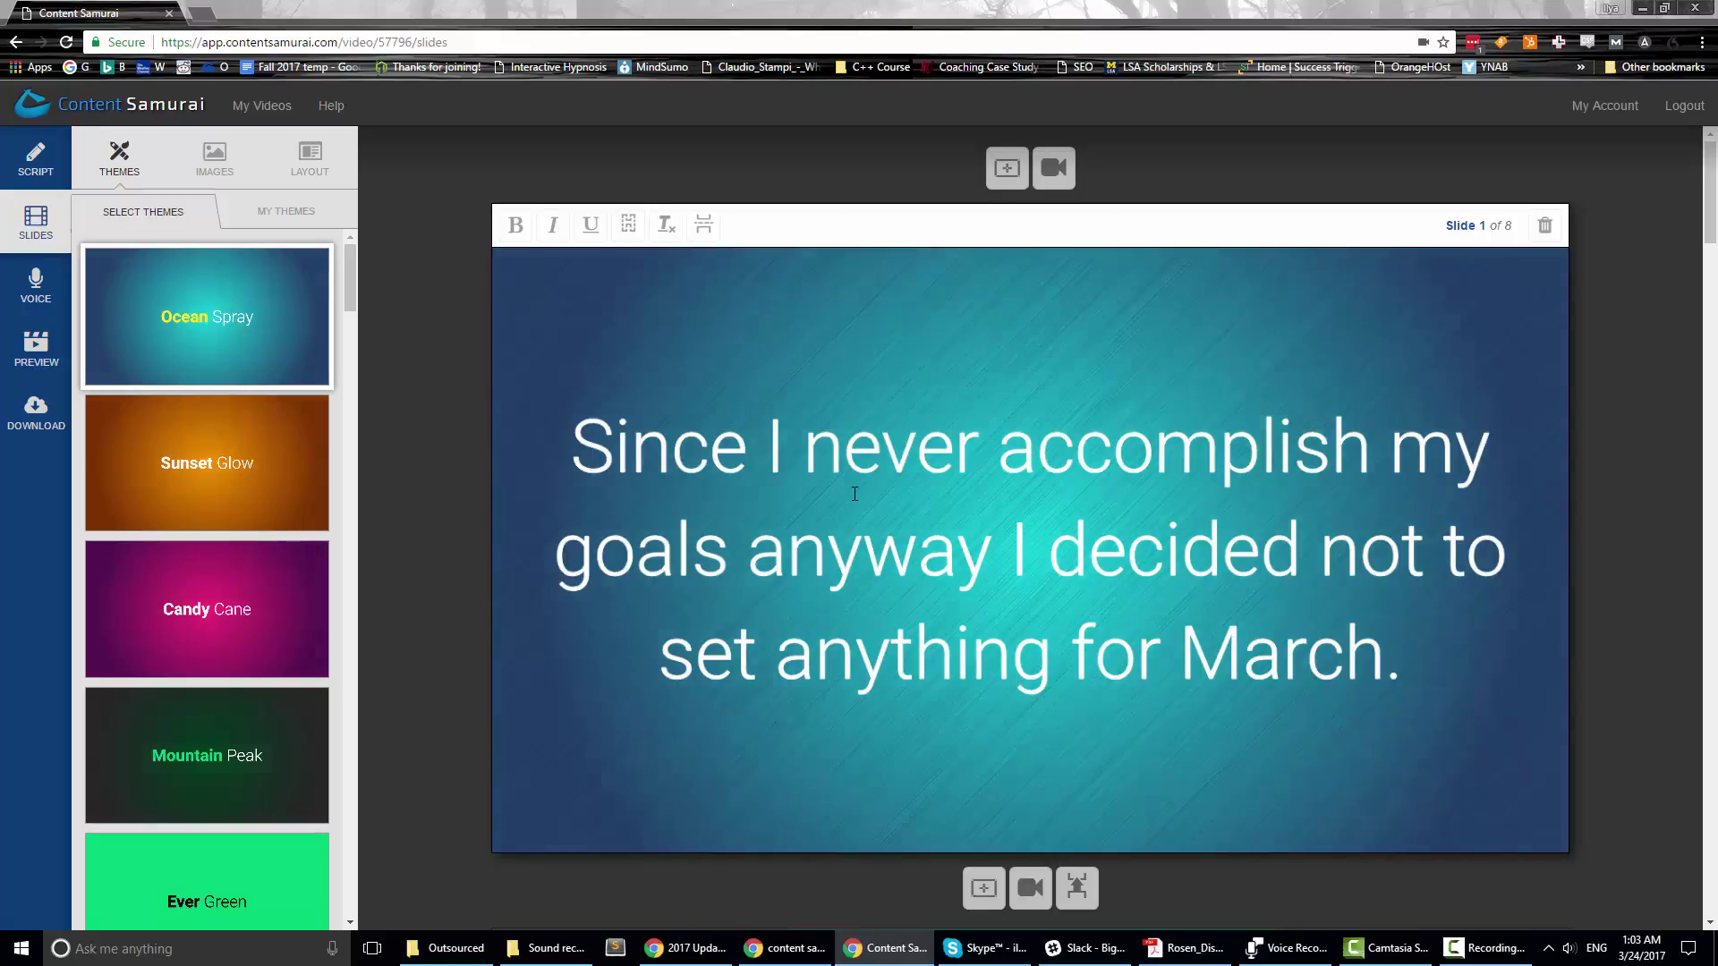
scroll(1005, 411, "down", 15)
scroll(1006, 411, "down", 10)
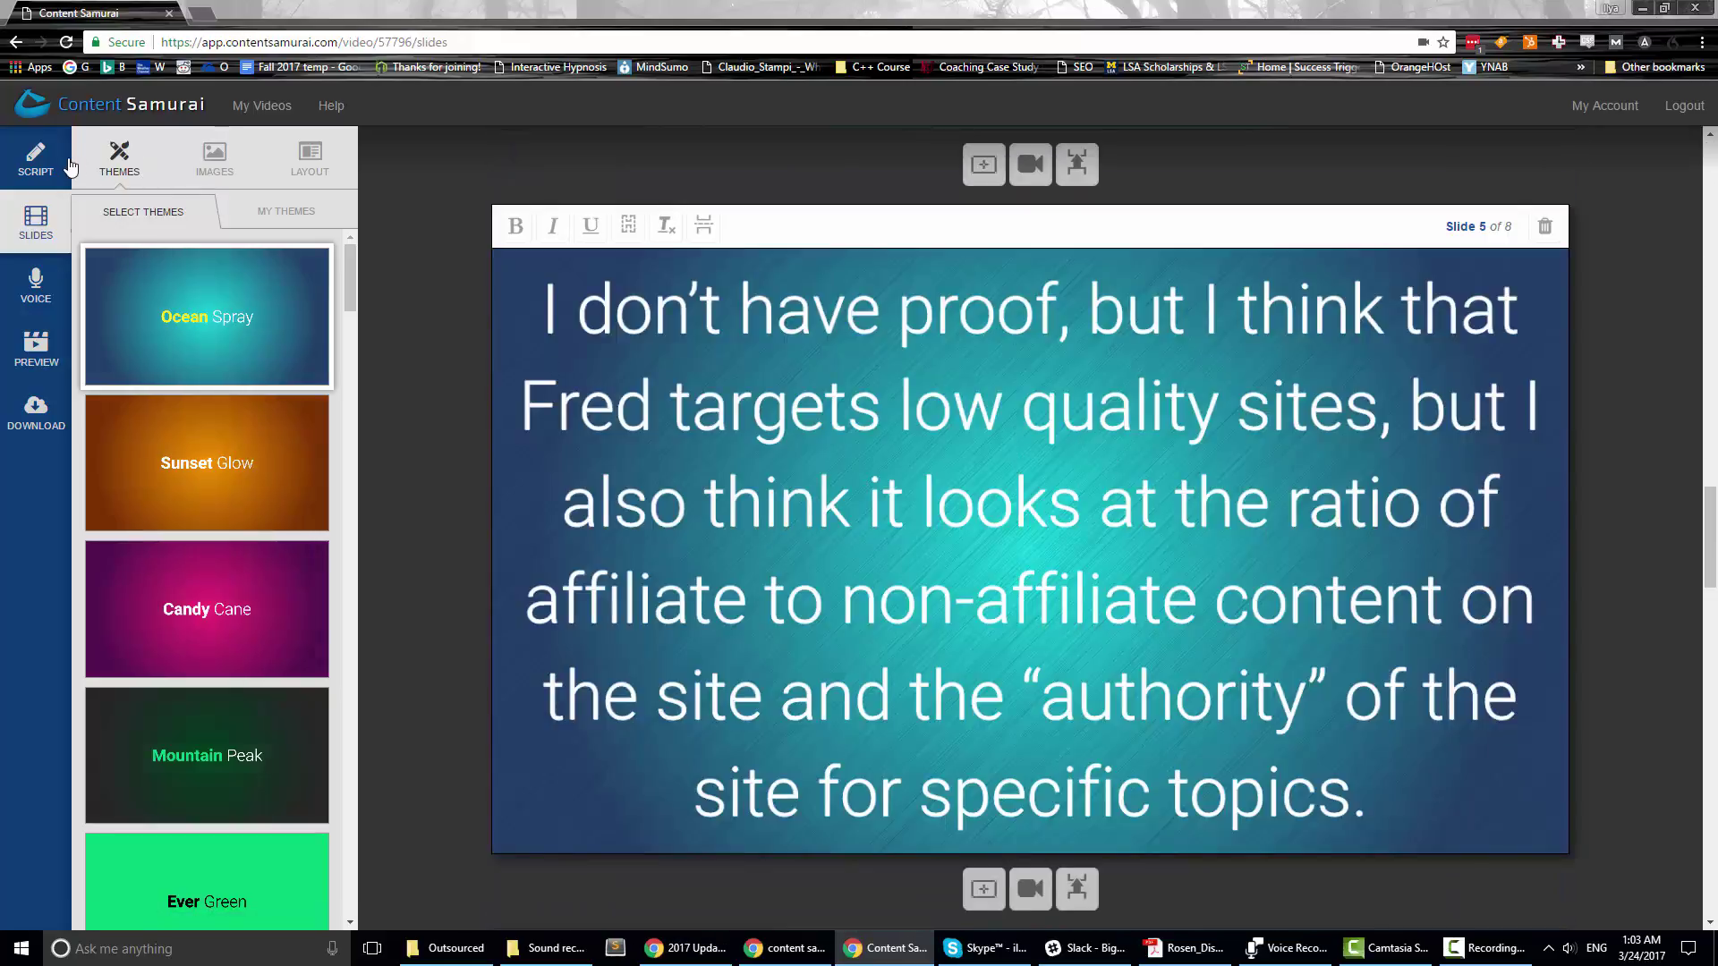
- Reopen the script for editing and join the "I don't have proof" paragraph to the preceding "WHQ" paragraph
left_click(35, 161)
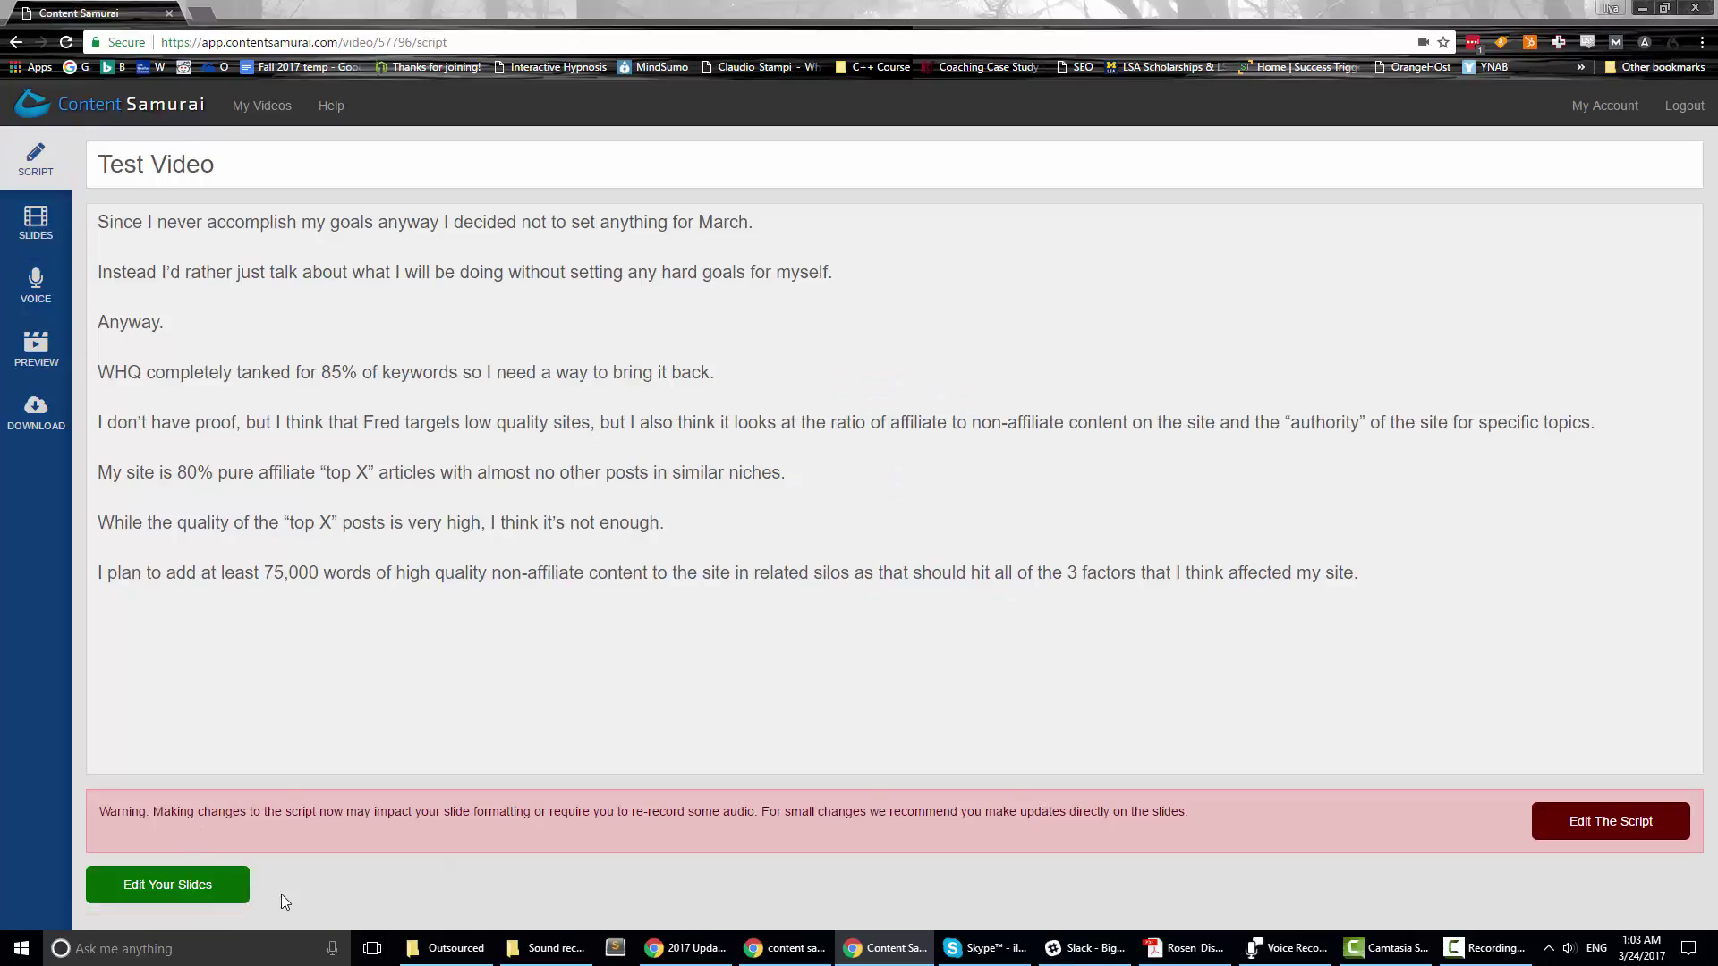
left_click(1562, 825)
left_click(99, 422)
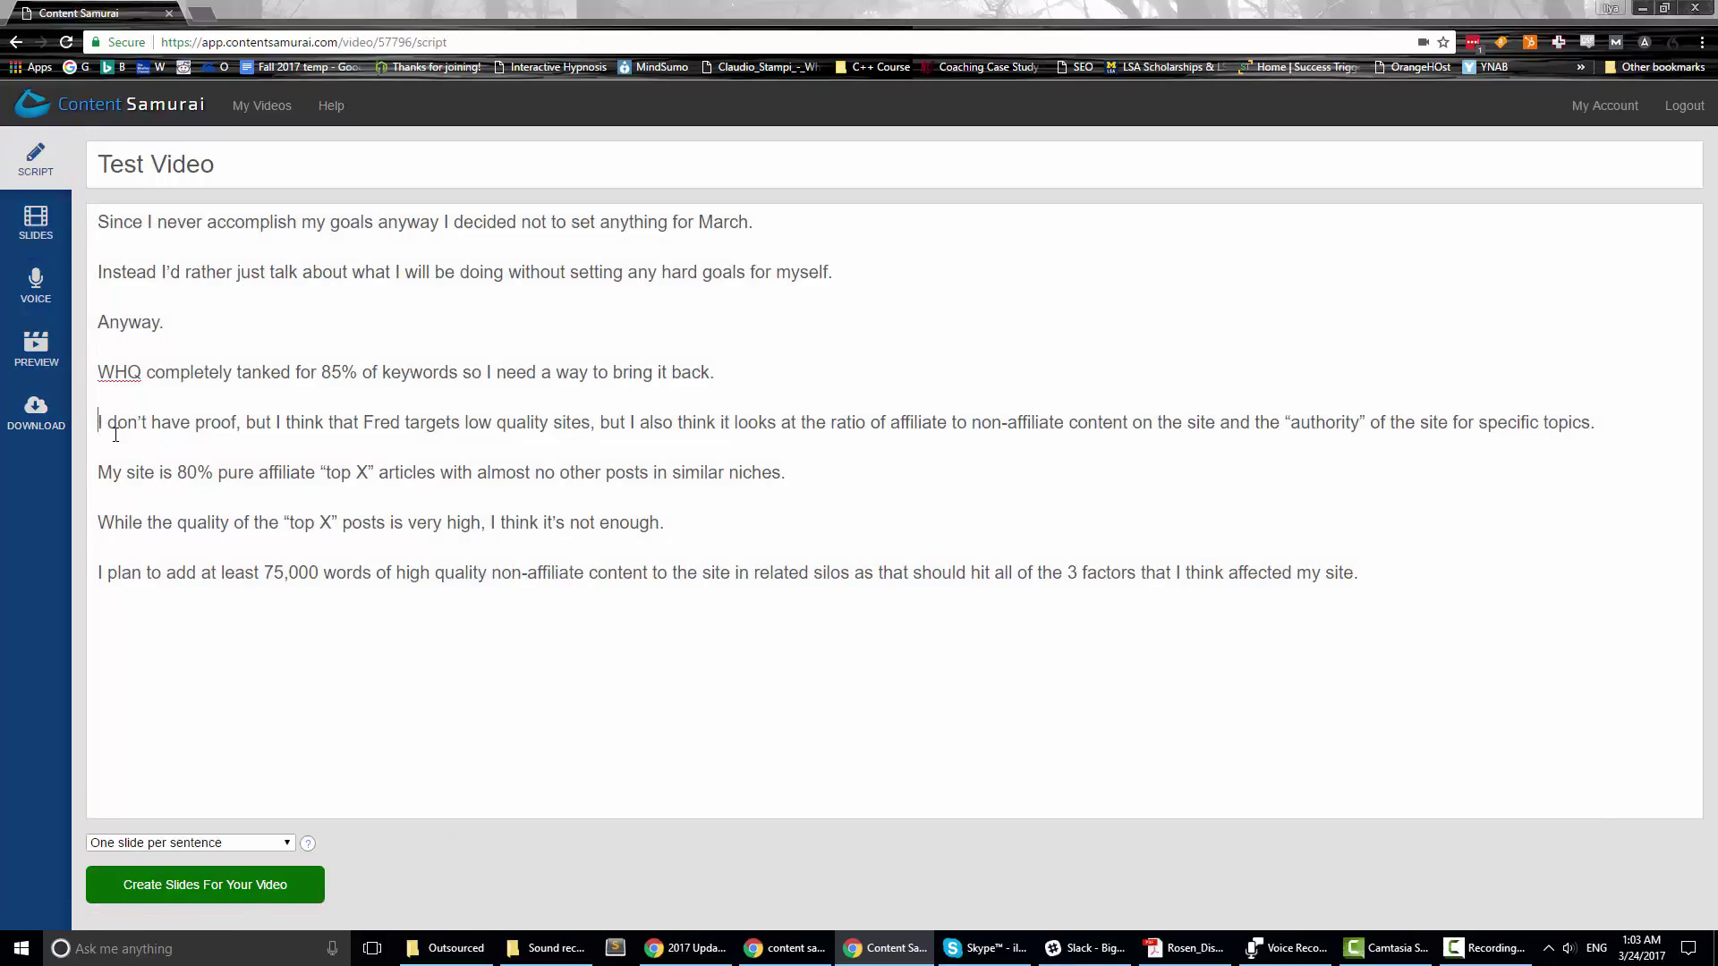
key("BackSpace")
key("BackSpace")
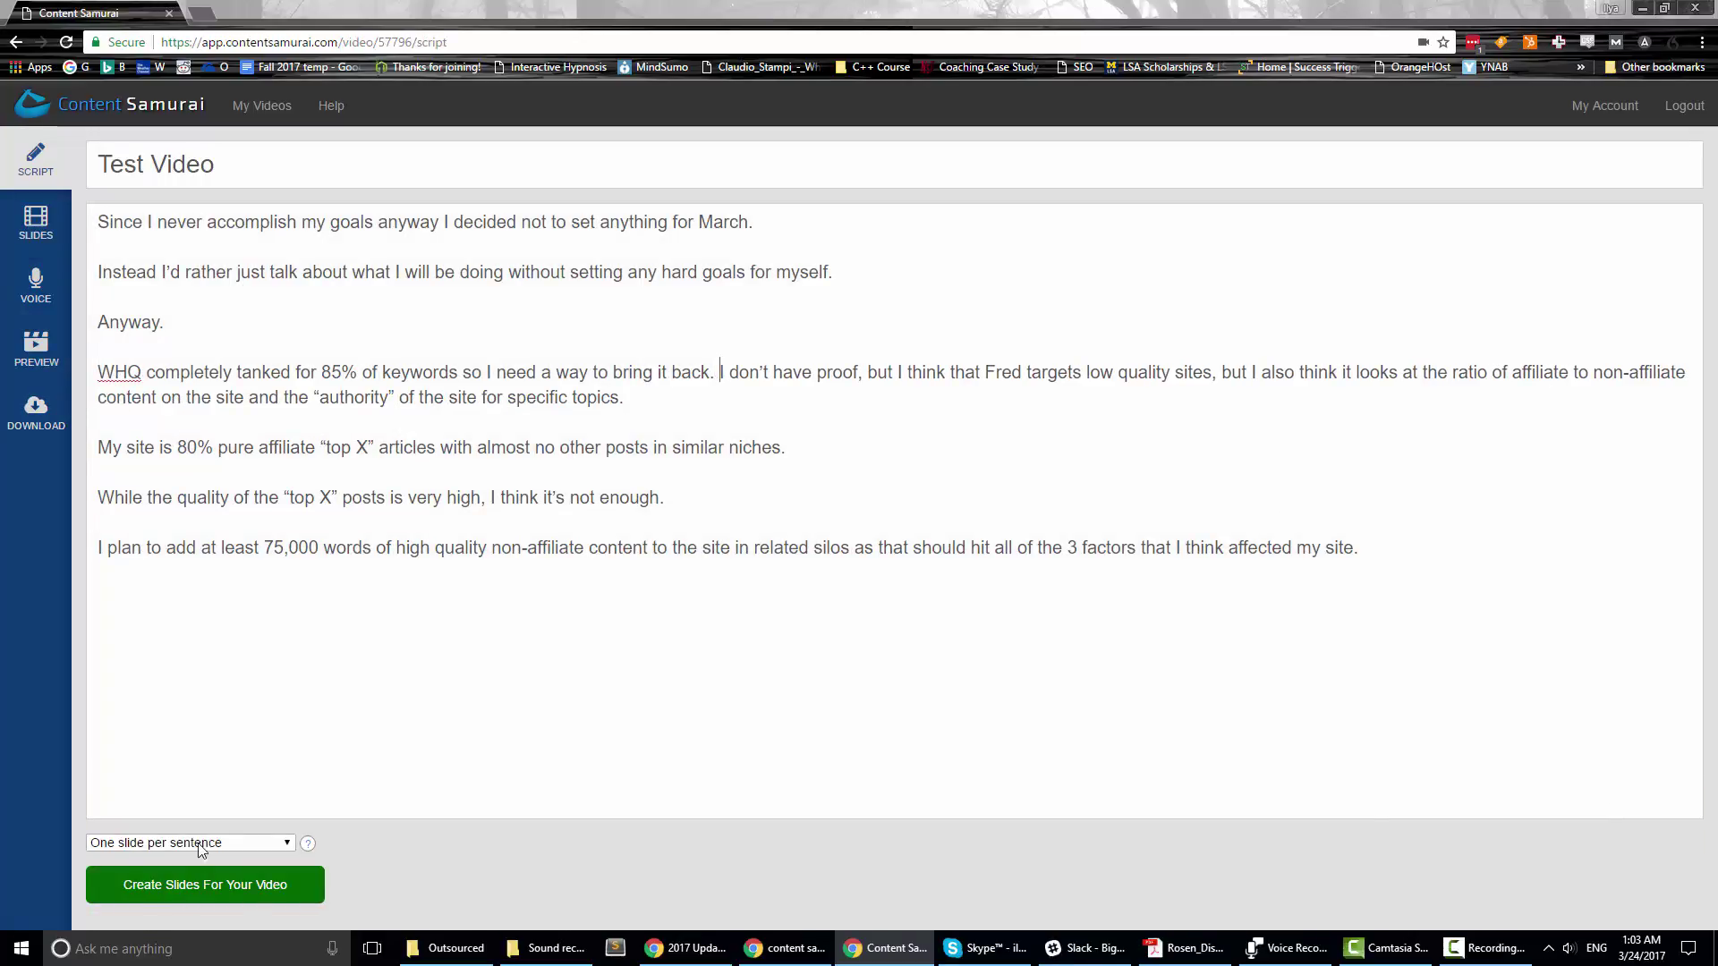
- Recreate the slides with "One slide per paragraph" and view the slide for the merged paragraph
left_click(192, 843)
left_click(189, 892)
left_click(205, 884)
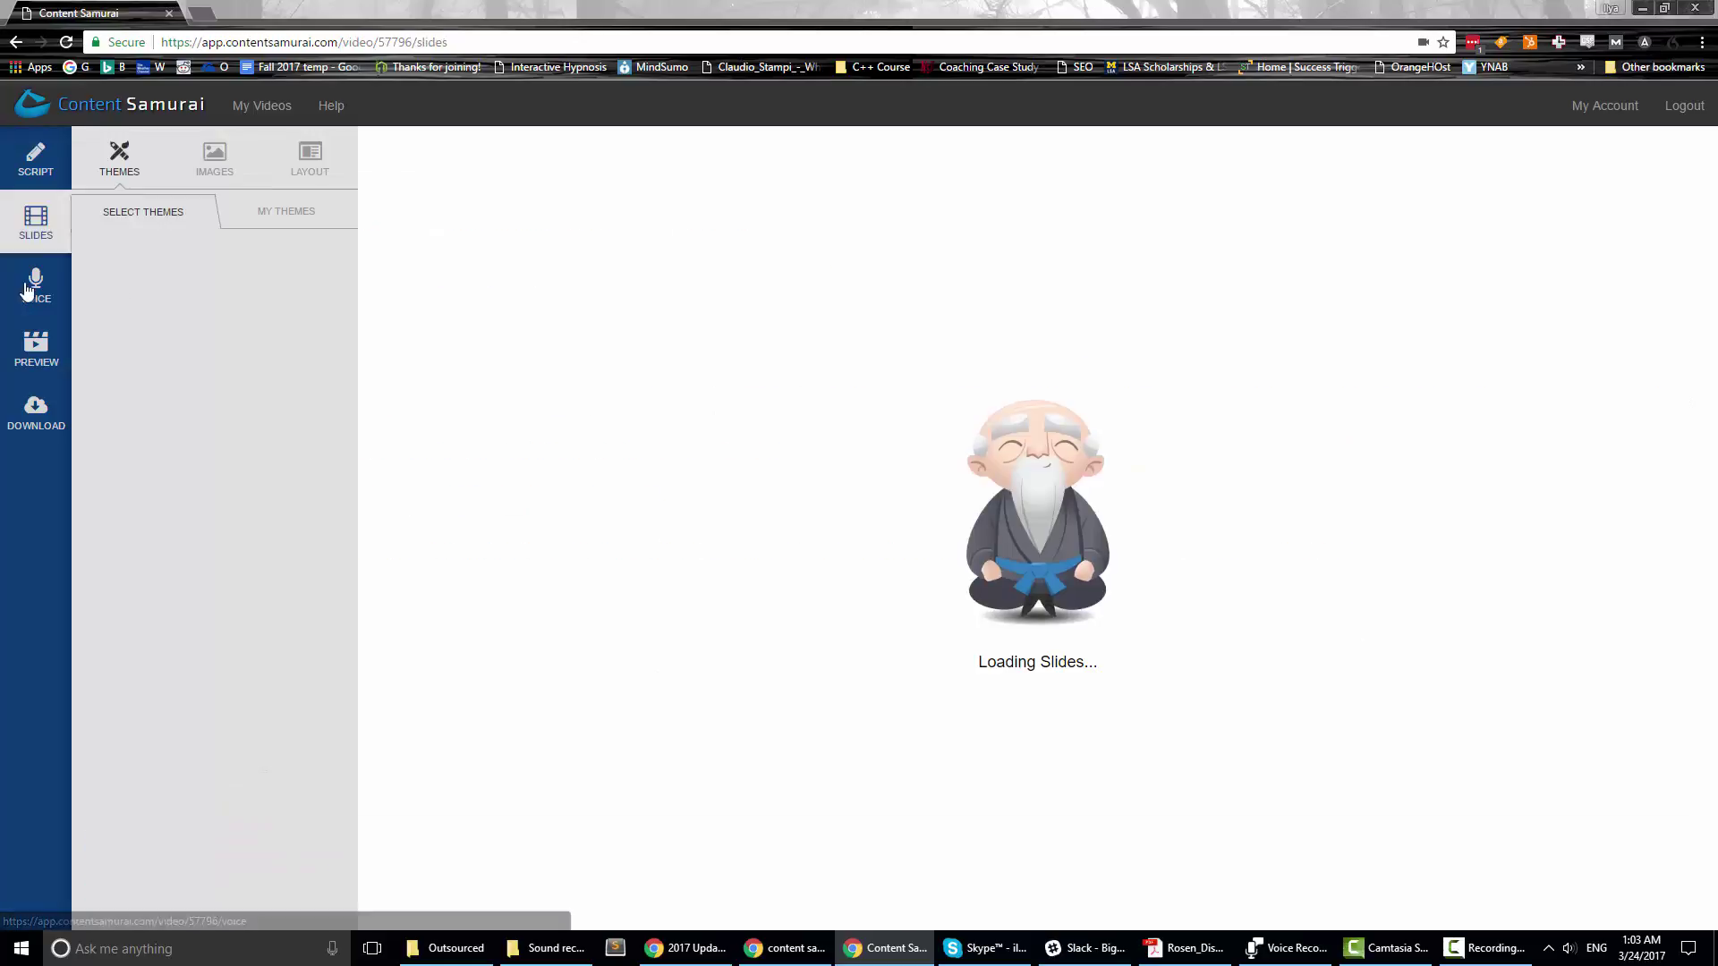
scroll(741, 444, "down", 20)
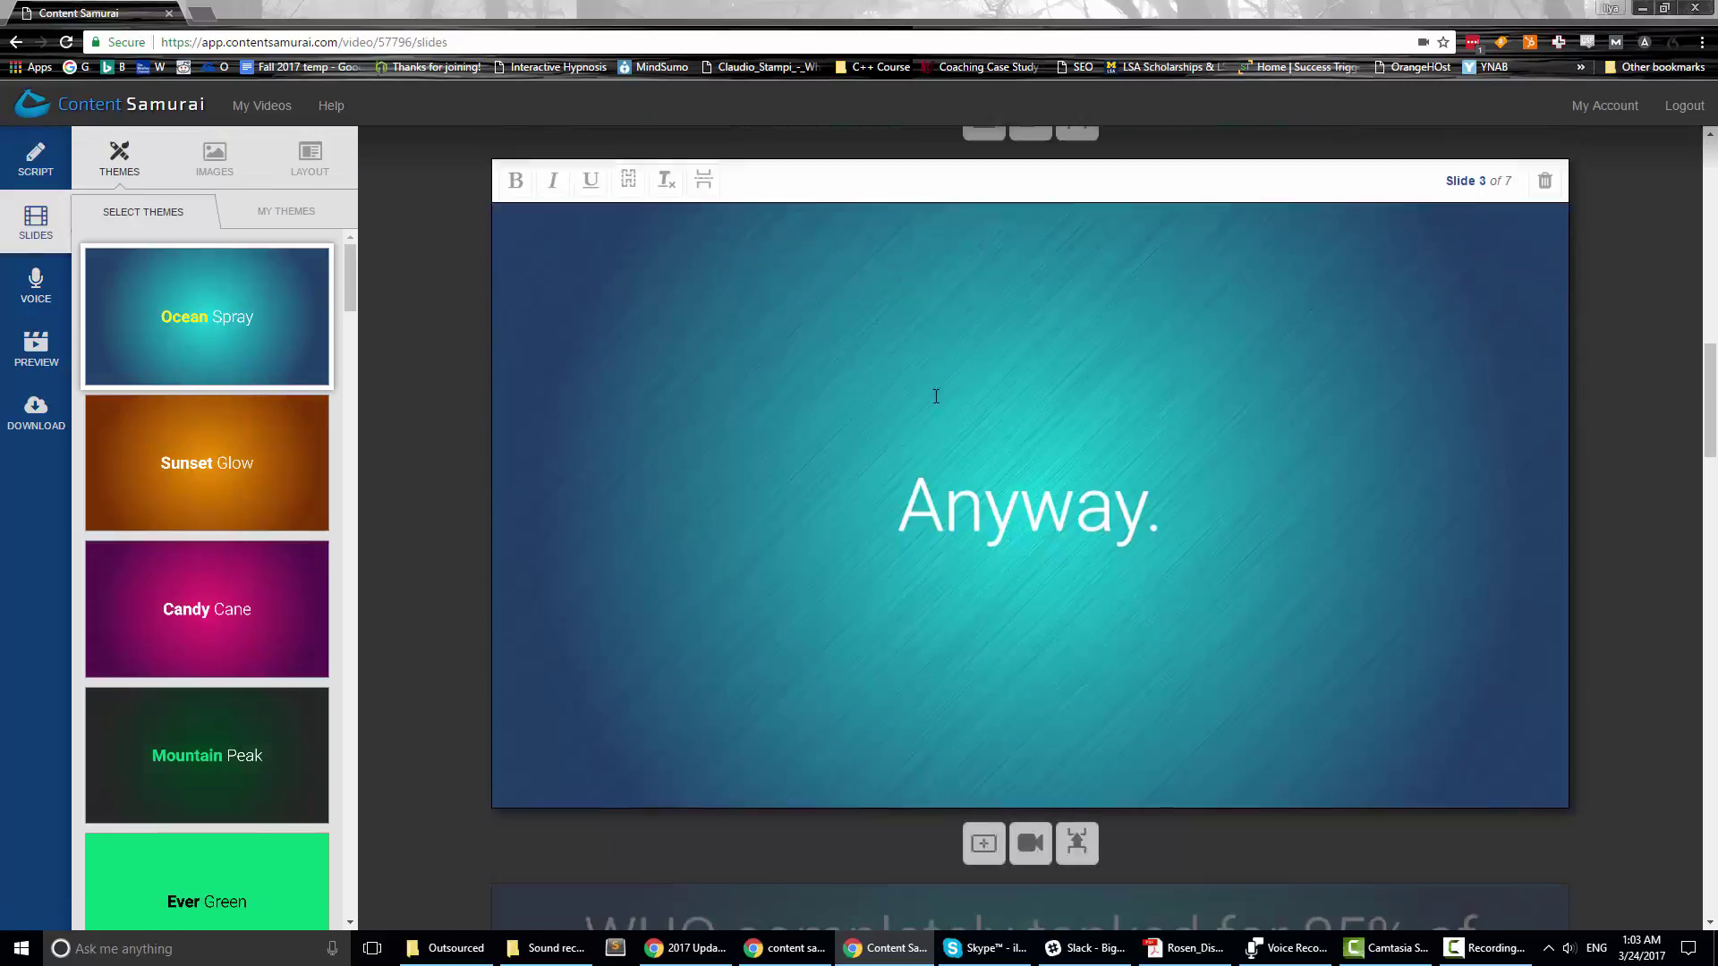
scroll(914, 541, "up", 5)
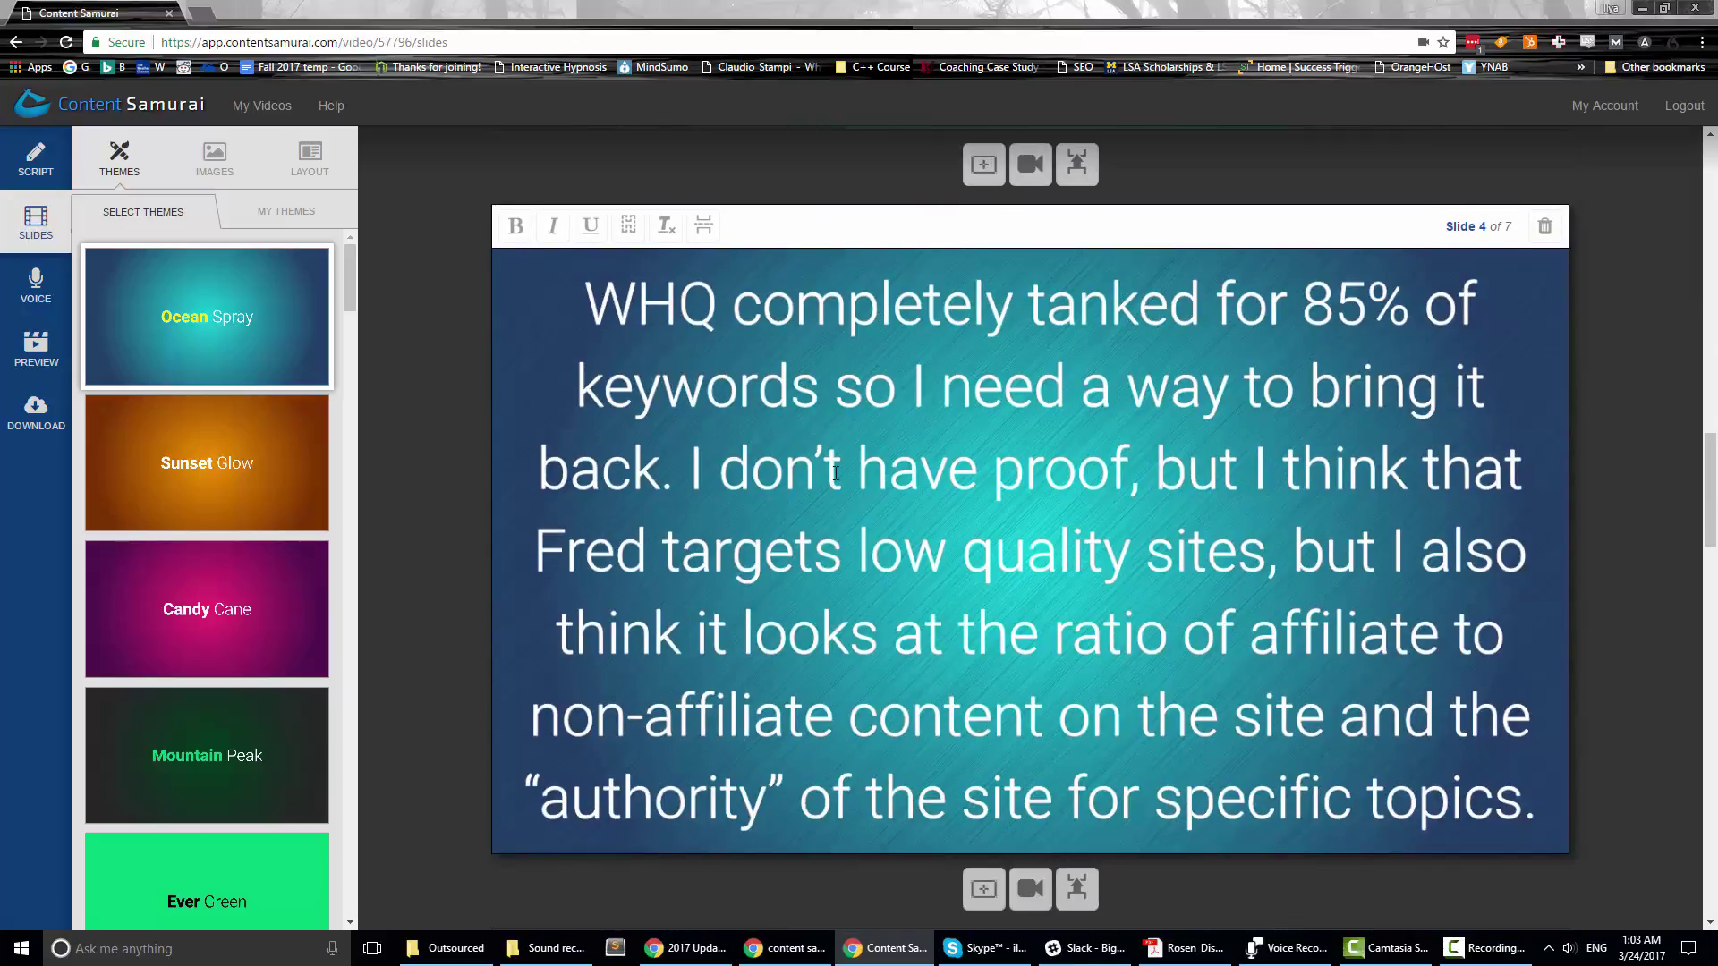
- Reopen the script for editing and split the text from "I don't have proof" into its own paragraph again
left_click(35, 161)
left_click(1610, 820)
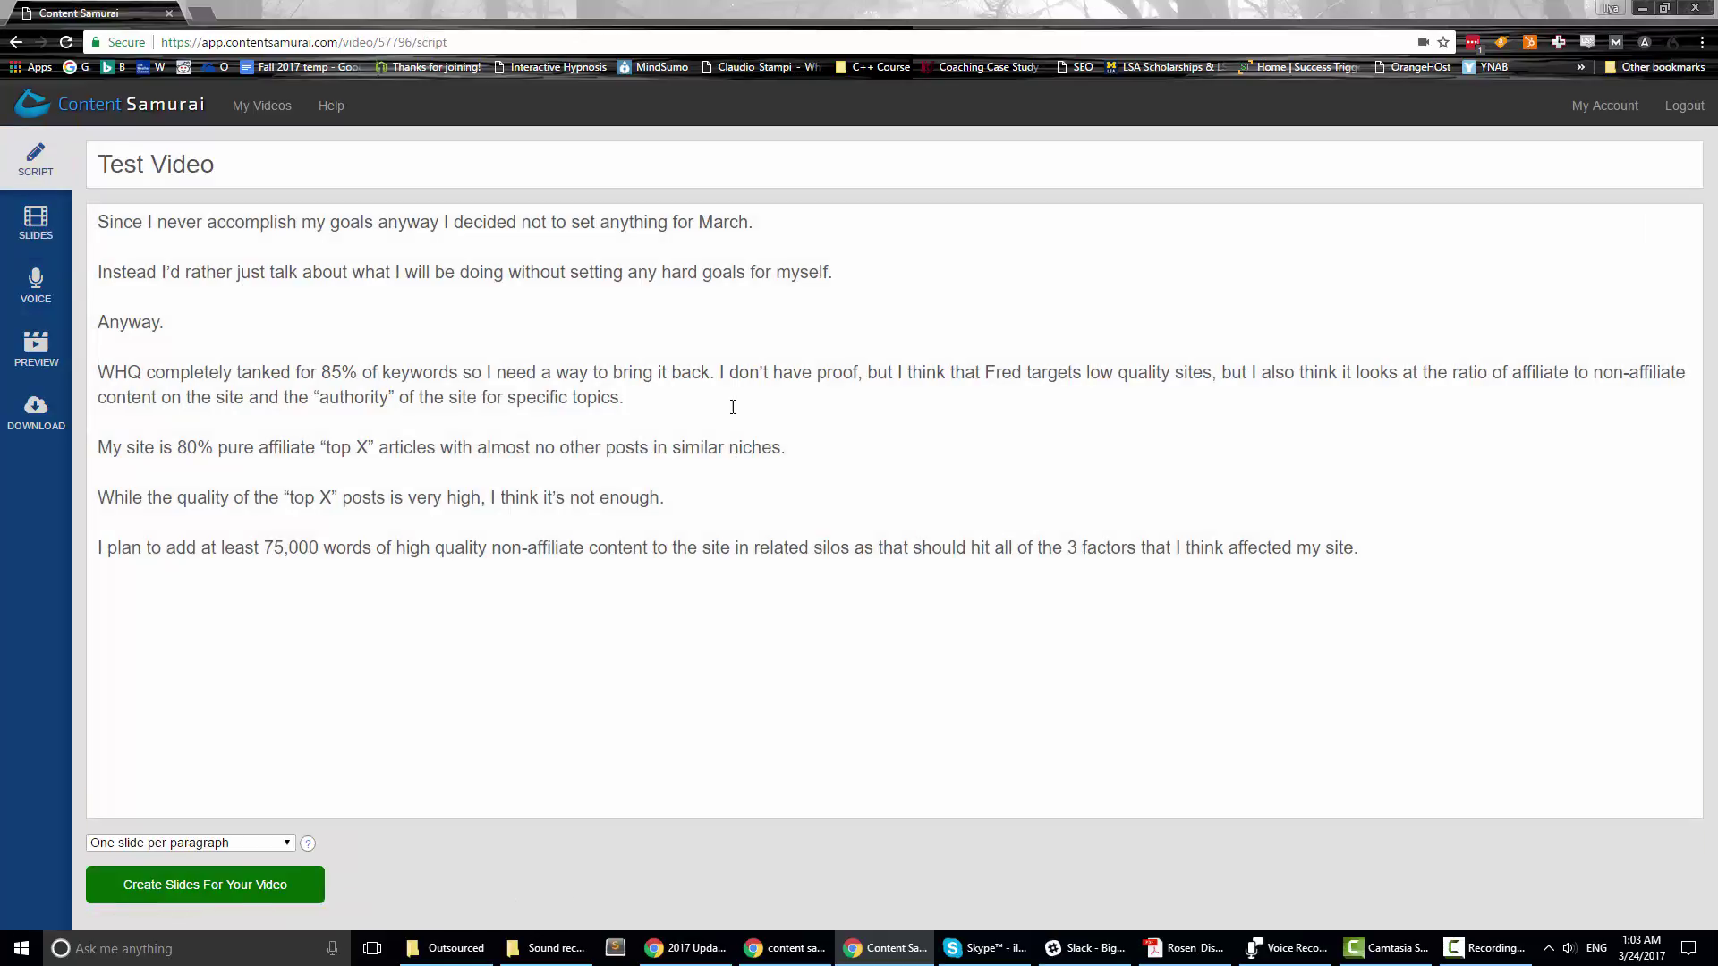
left_click(719, 372)
key("Return")
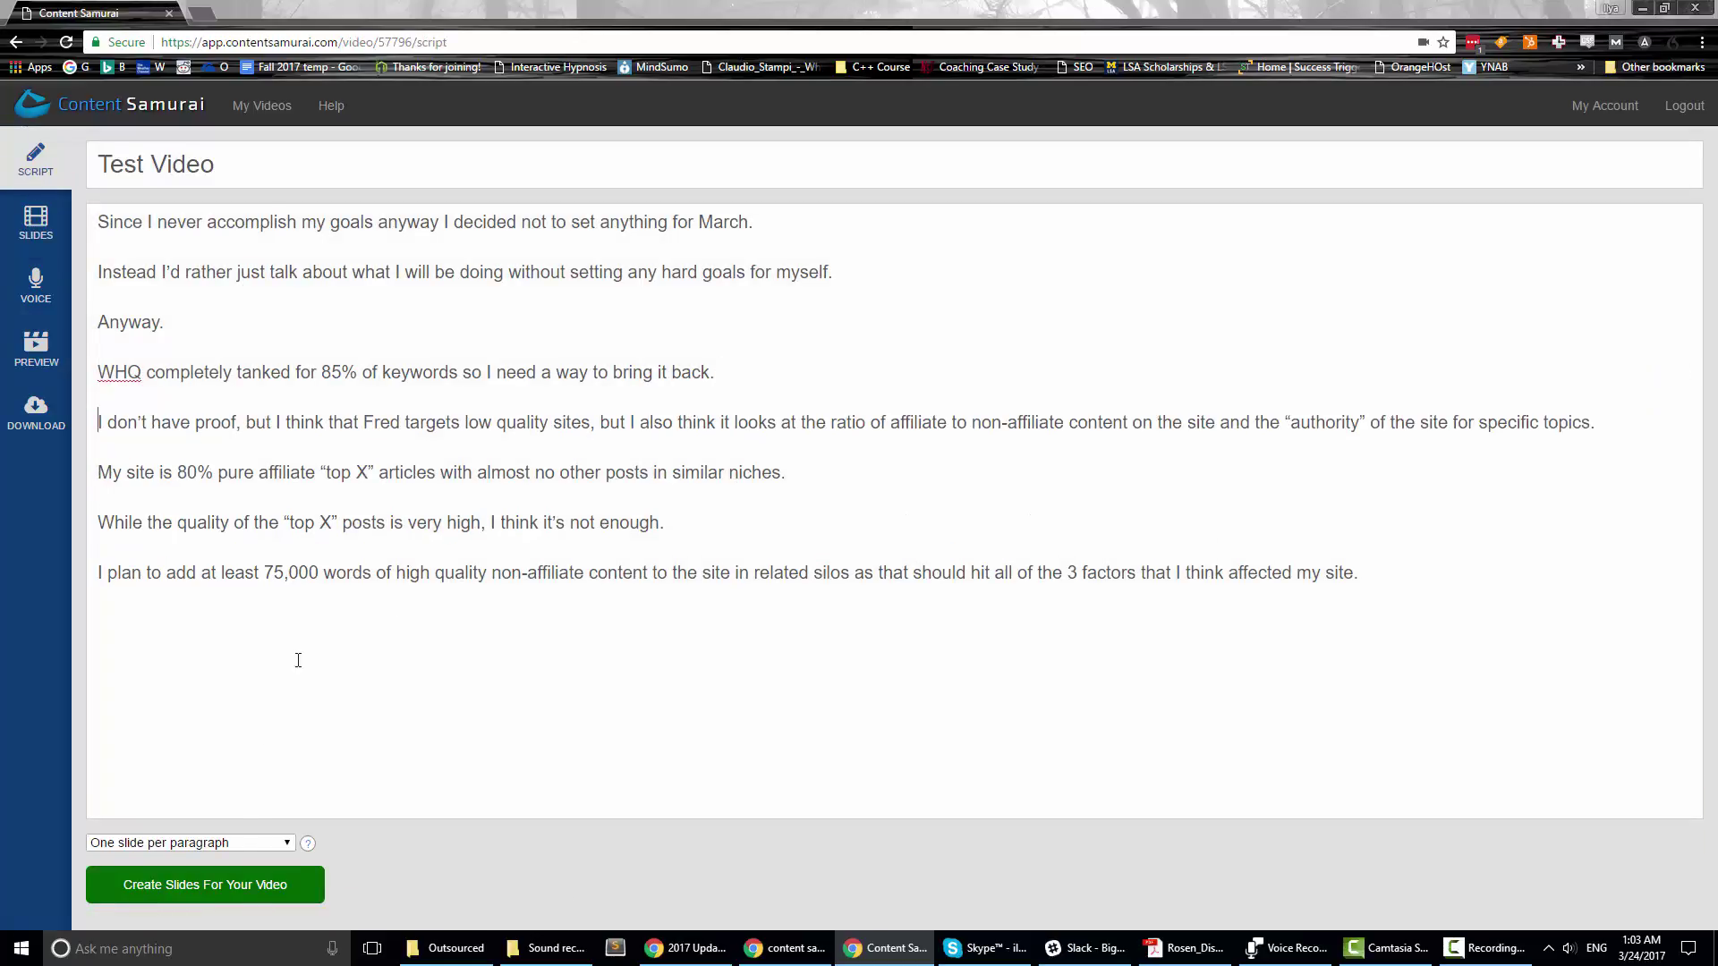
- Recreate the slides from the script using the "Automatically create slides" option
left_click(239, 843)
left_click(204, 870)
left_click(205, 885)
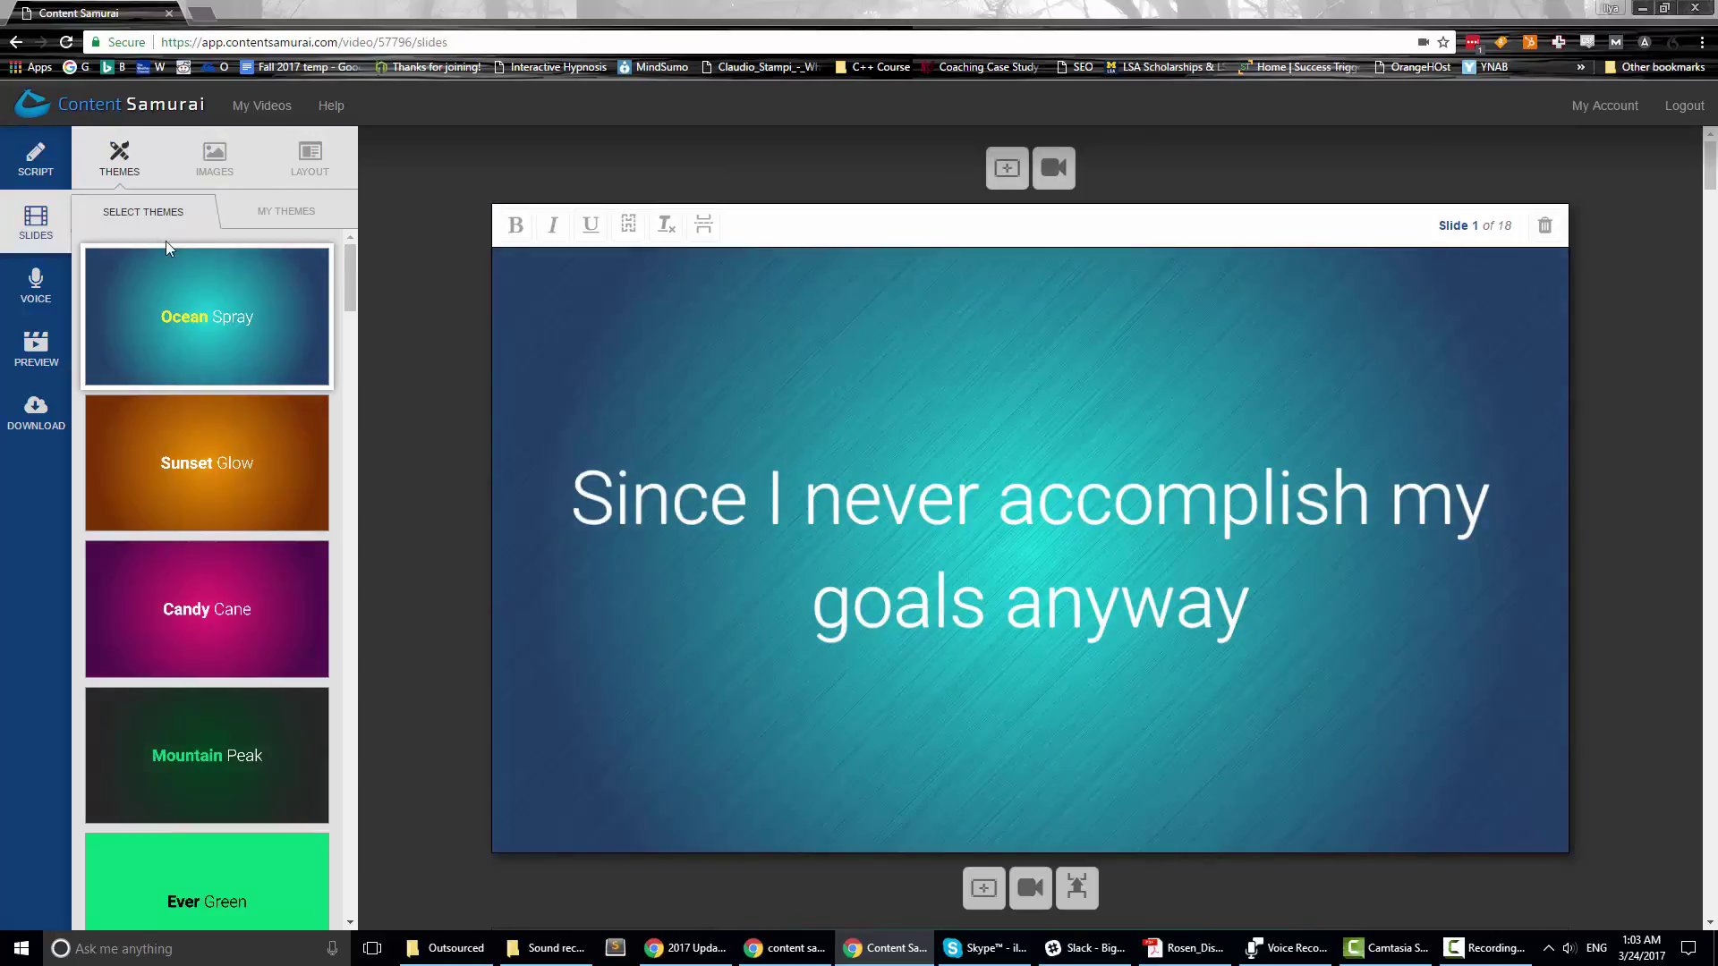
- Browse the ready-made slide themes and try the Sapphire Stone theme on the slides
scroll(250, 309, "down", 7)
scroll(250, 307, "up", 7)
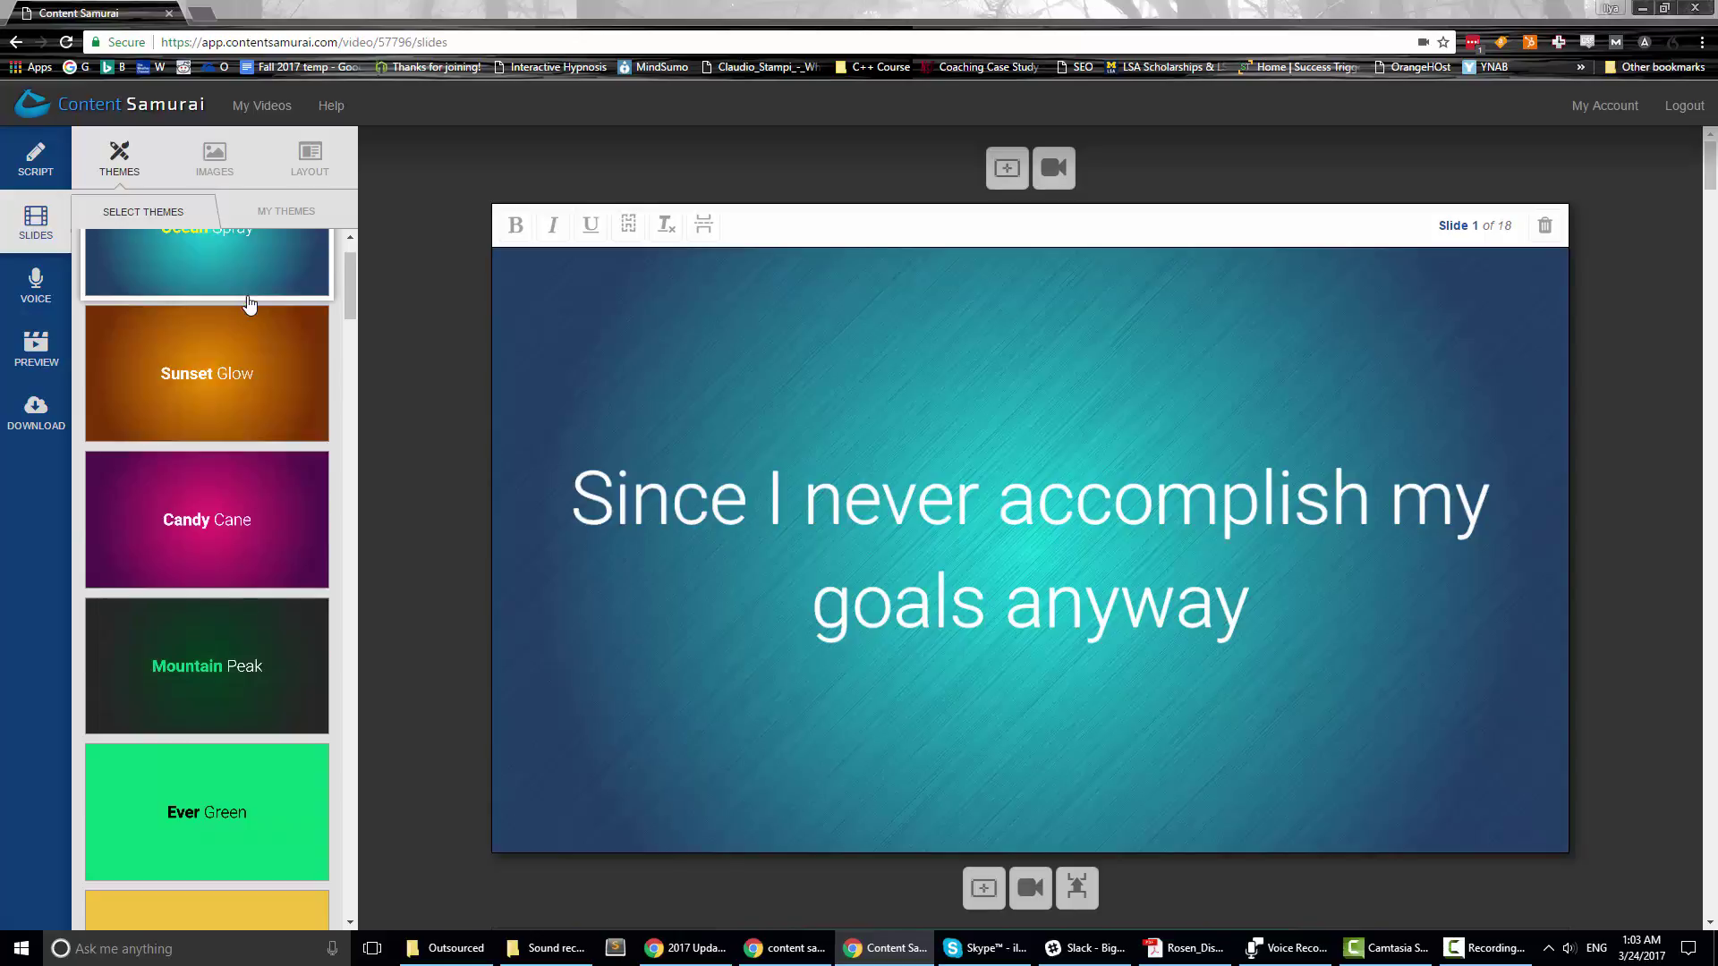
scroll(280, 385, "down", 13)
scroll(241, 393, "down", 4)
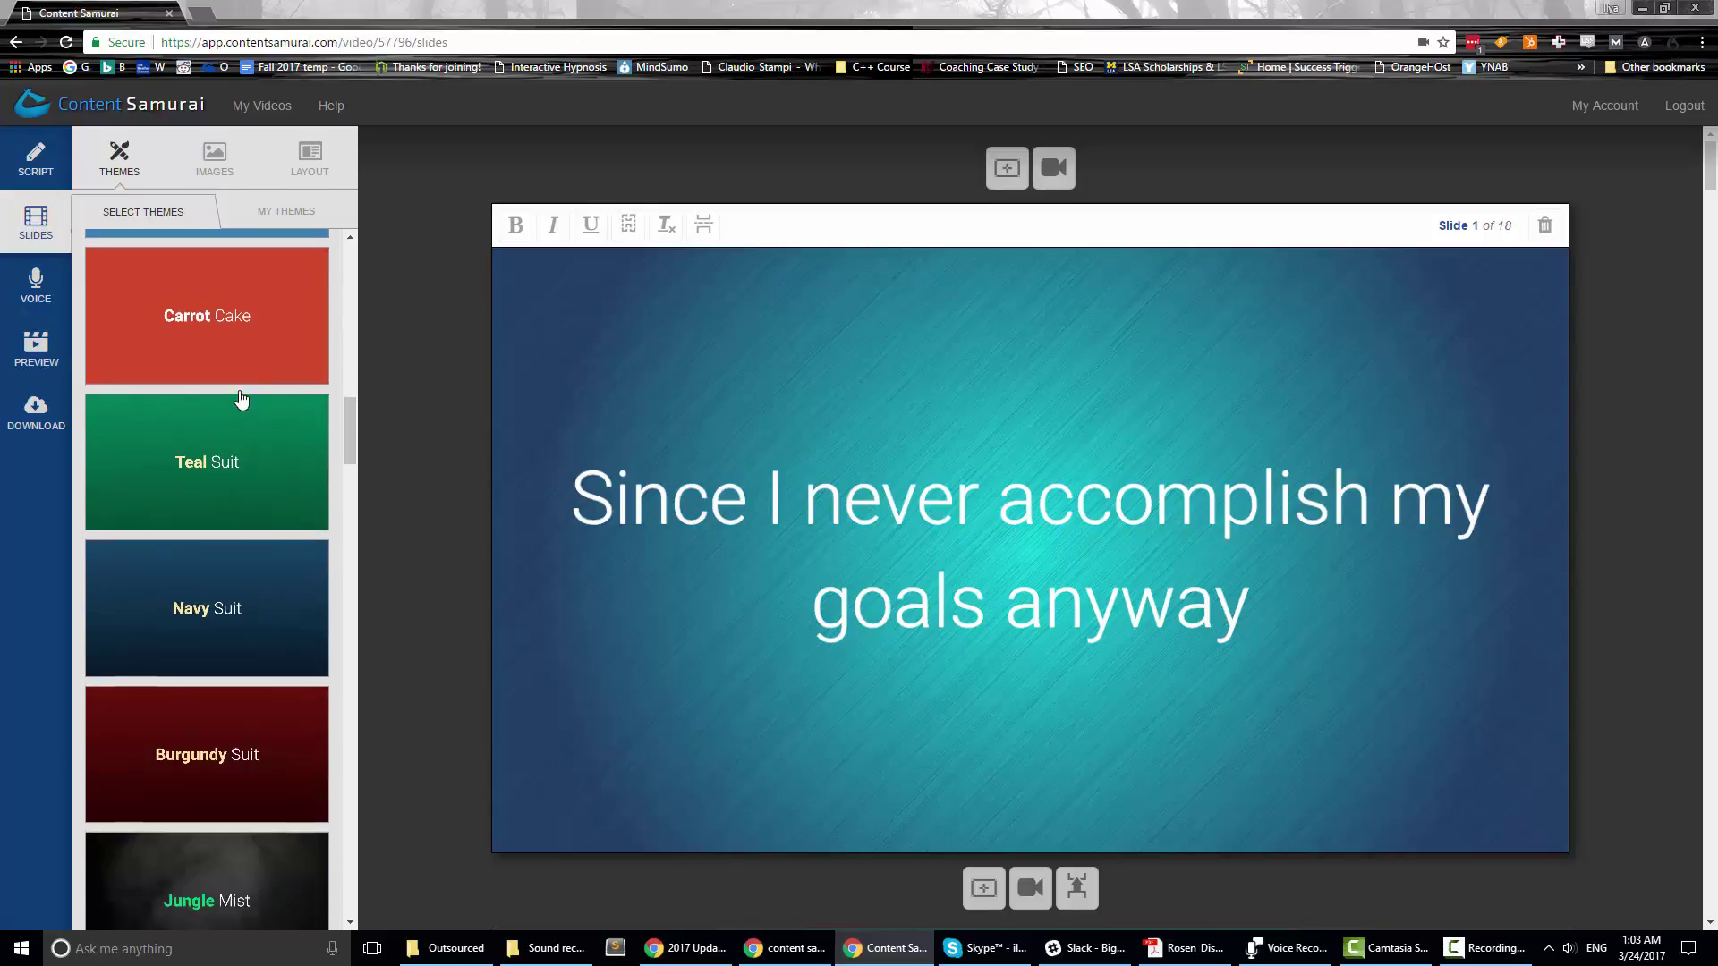
scroll(259, 357, "up", 15)
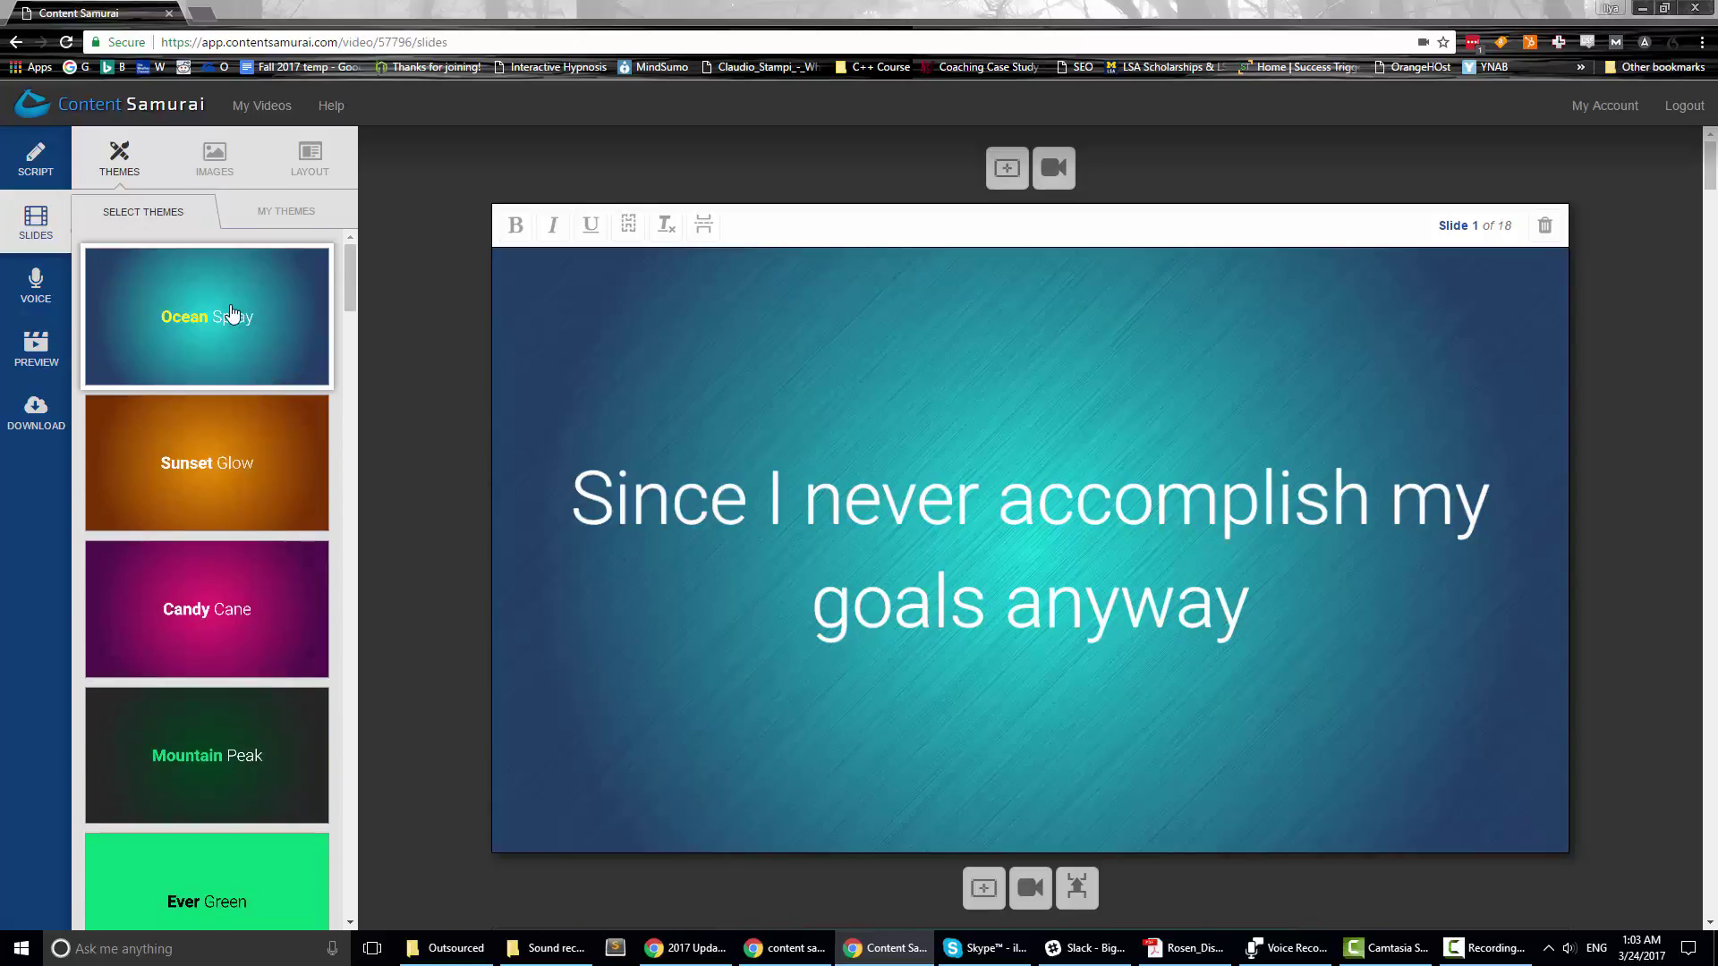
scroll(250, 340, "down", 20)
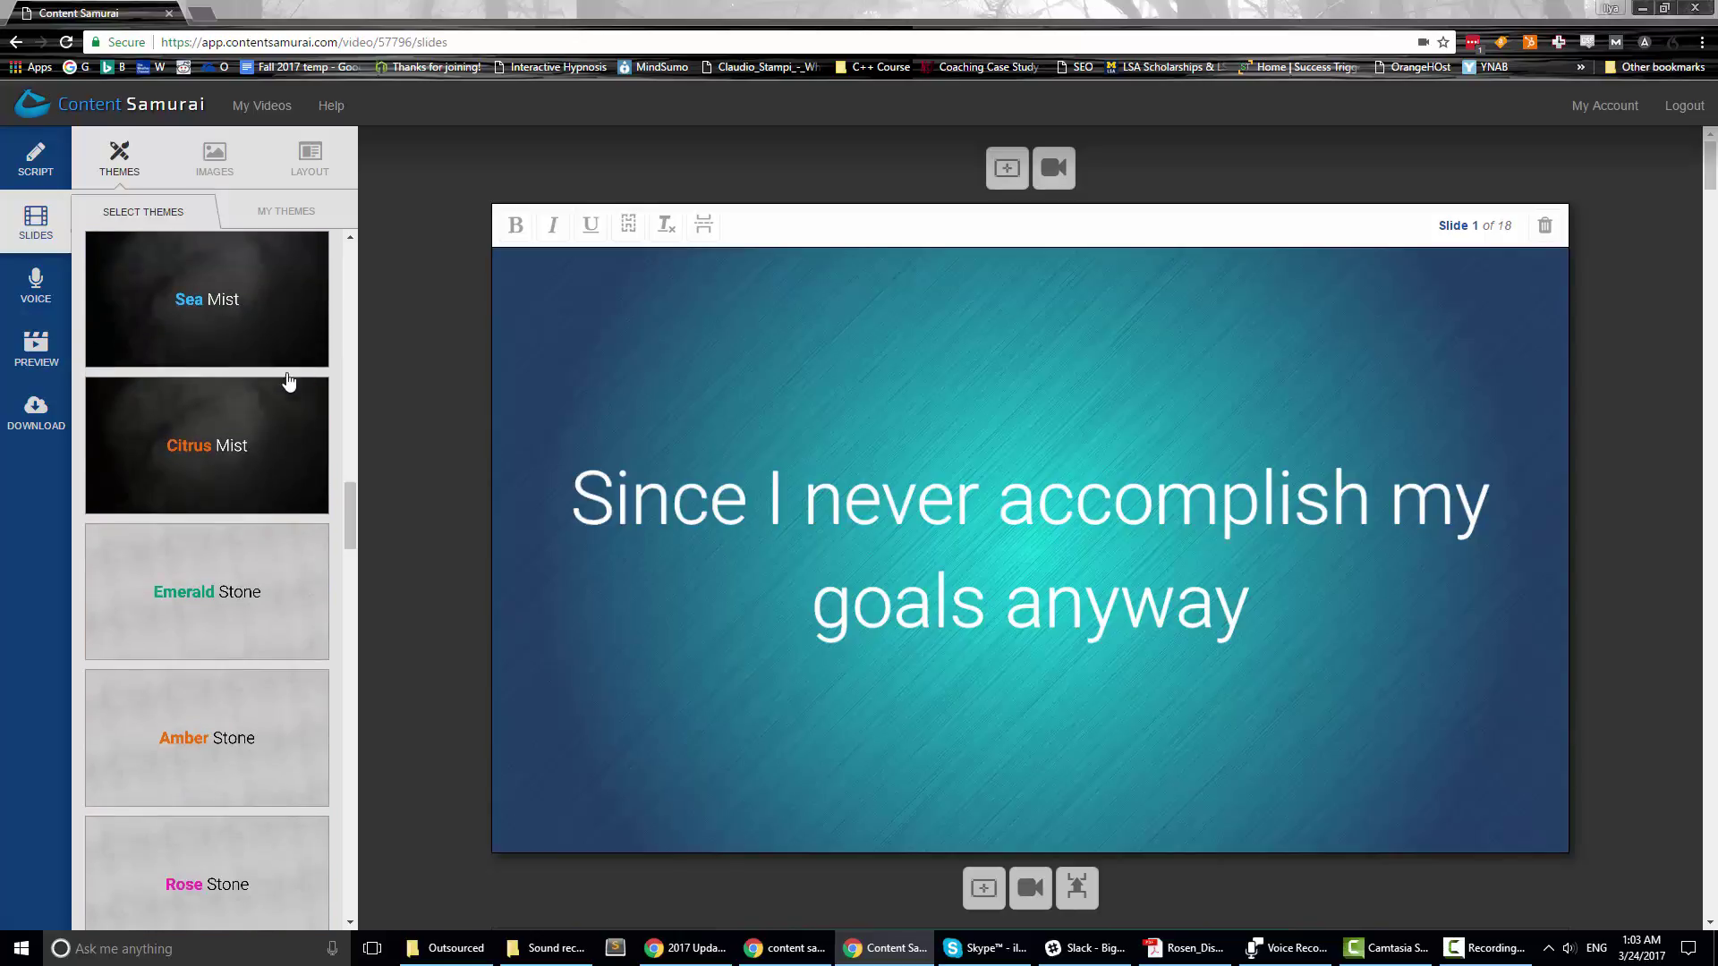
scroll(288, 382, "down", 8)
left_click(263, 492)
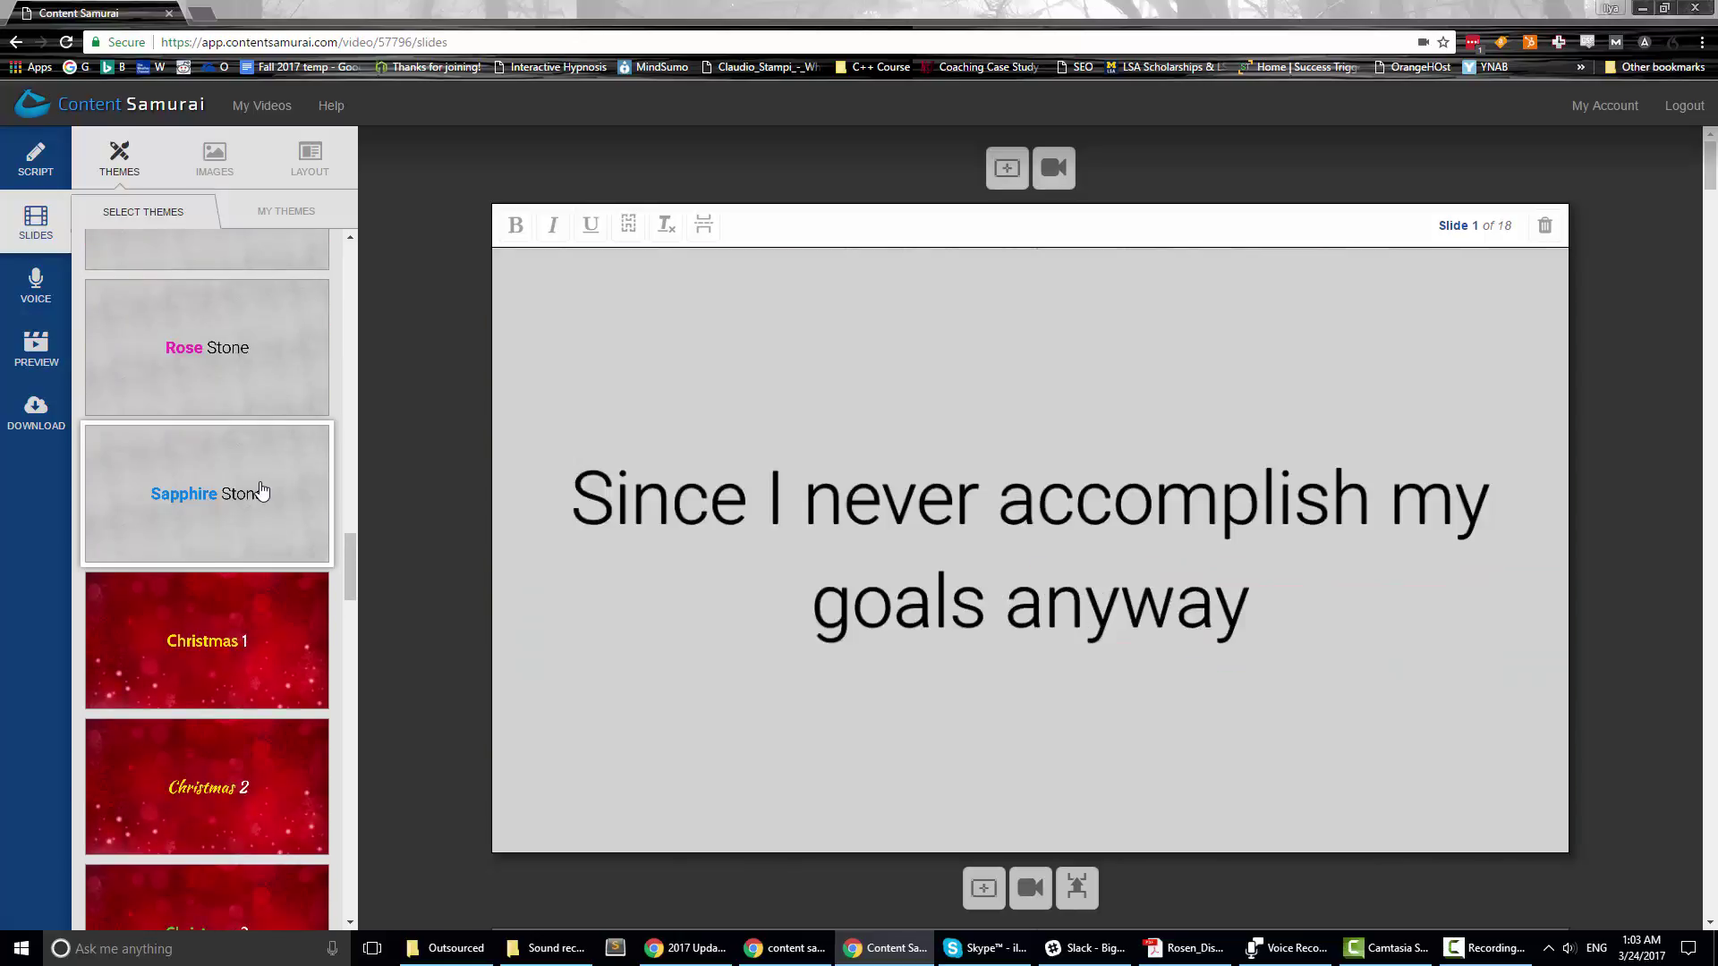
- Look through the remaining ready-made themes down to the industry-specific ones, and view the collection of custom themes
scroll(240, 325, "down", 6)
scroll(240, 325, "down", 5)
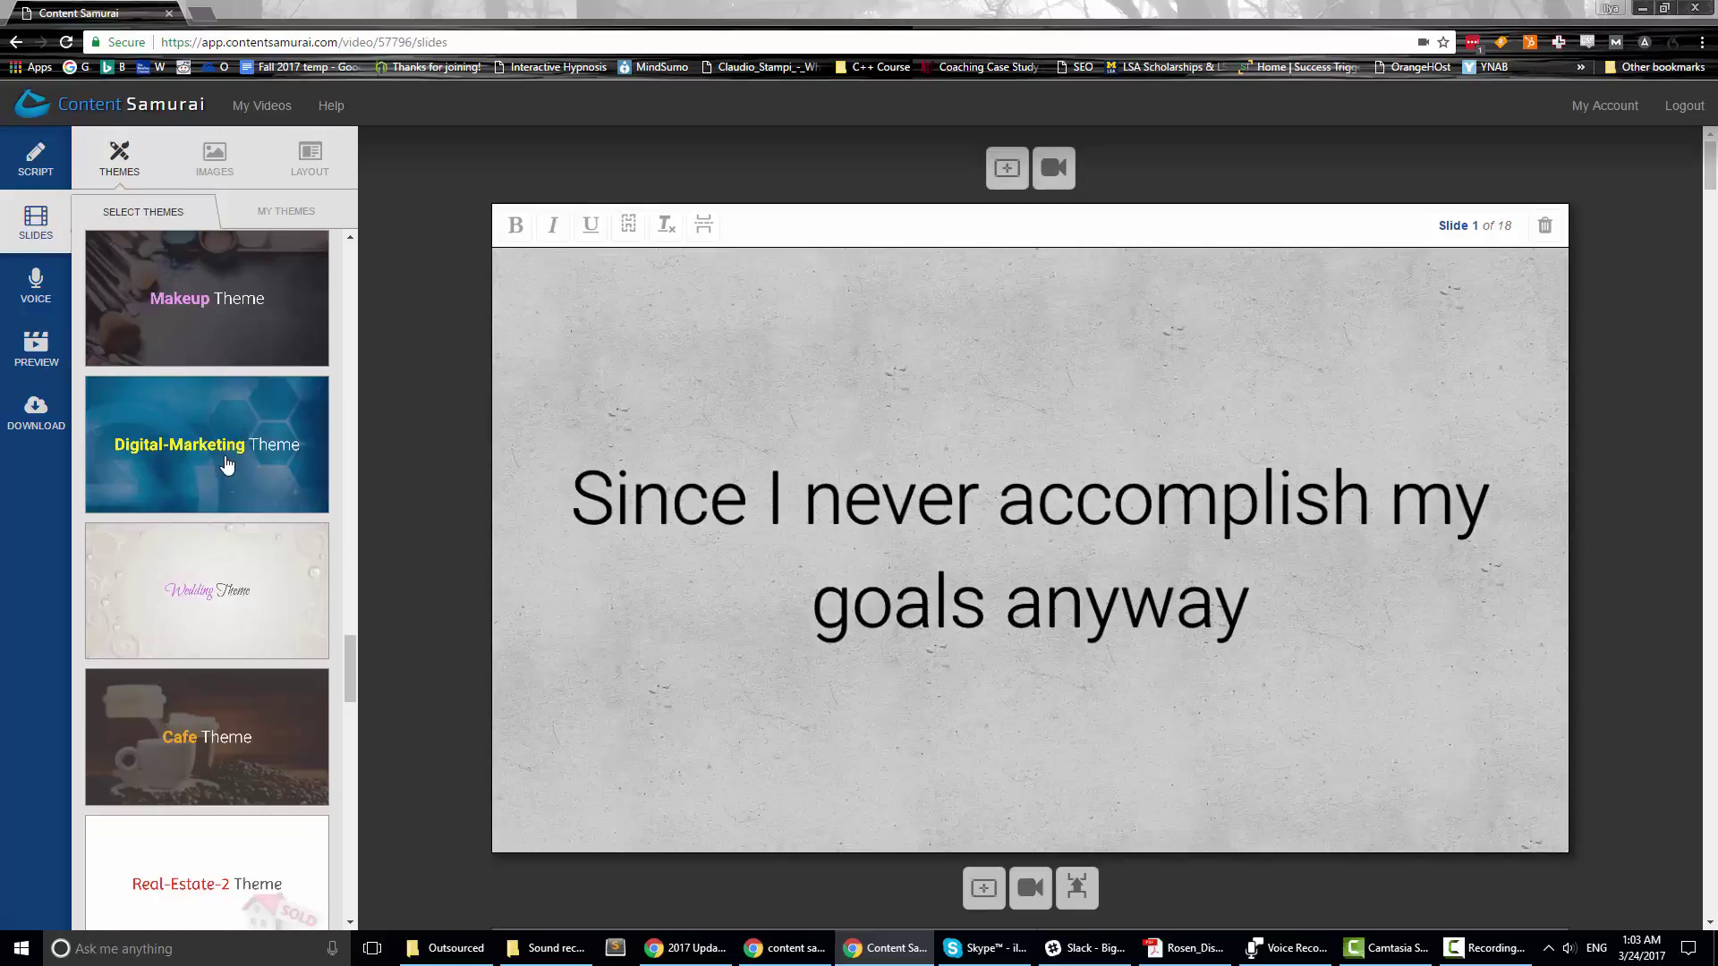
scroll(228, 466, "up", 4)
scroll(233, 458, "down", 4)
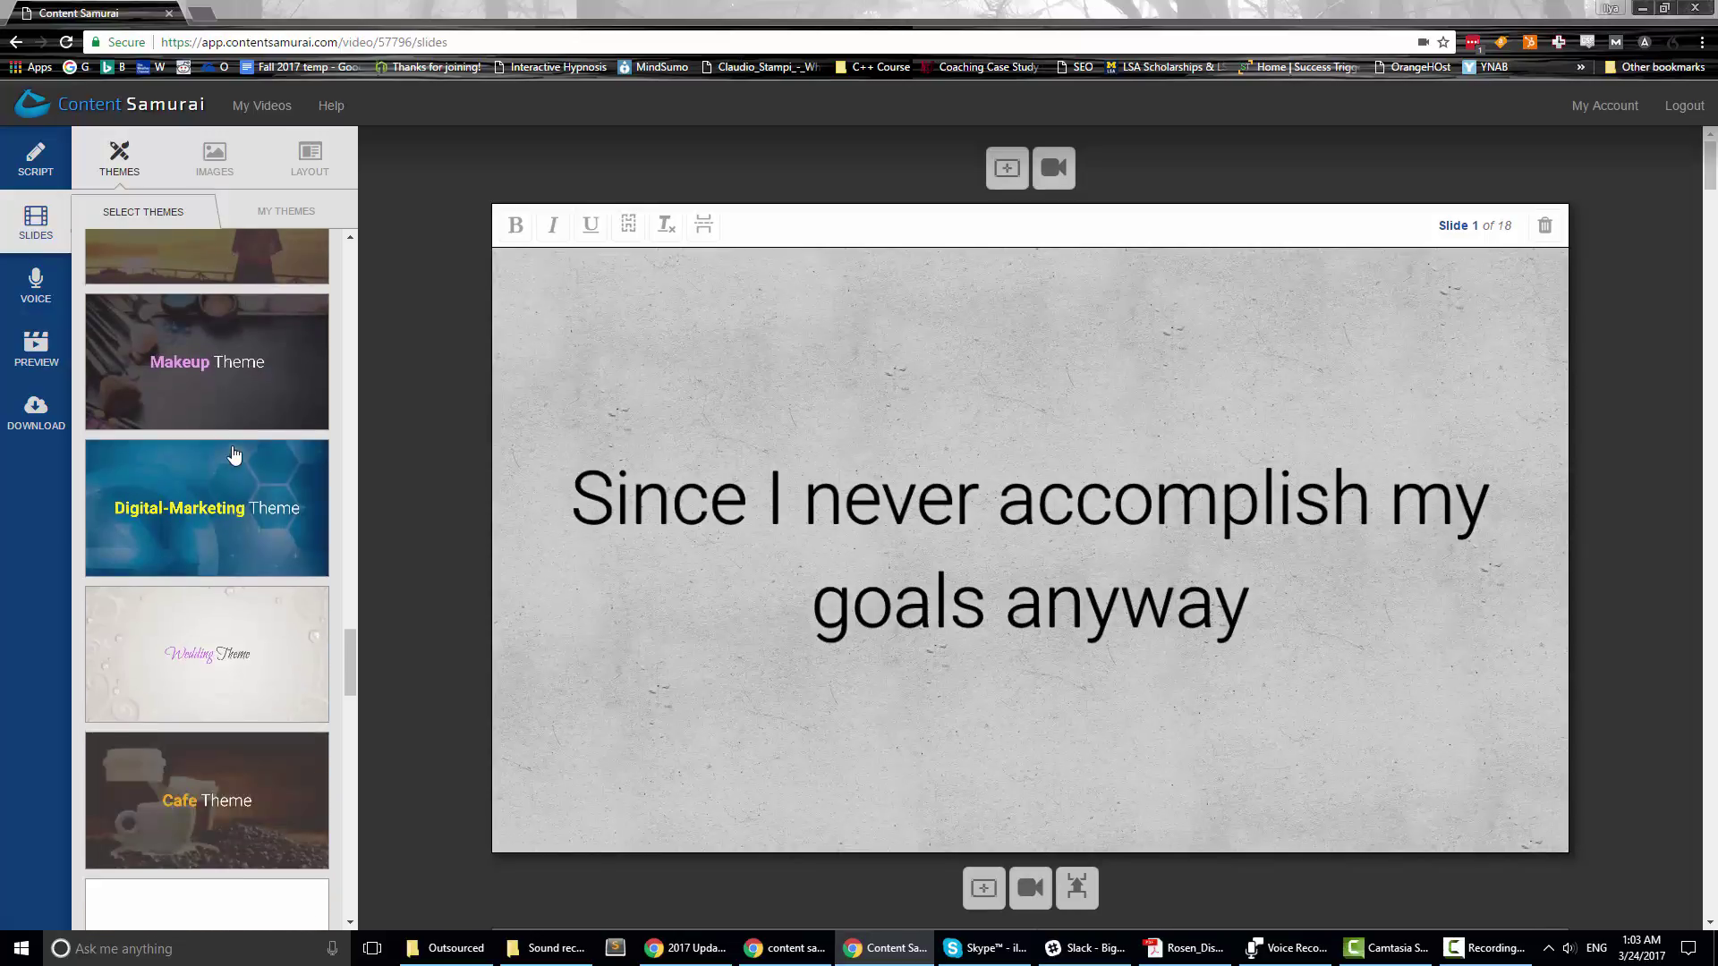
scroll(234, 454, "down", 5)
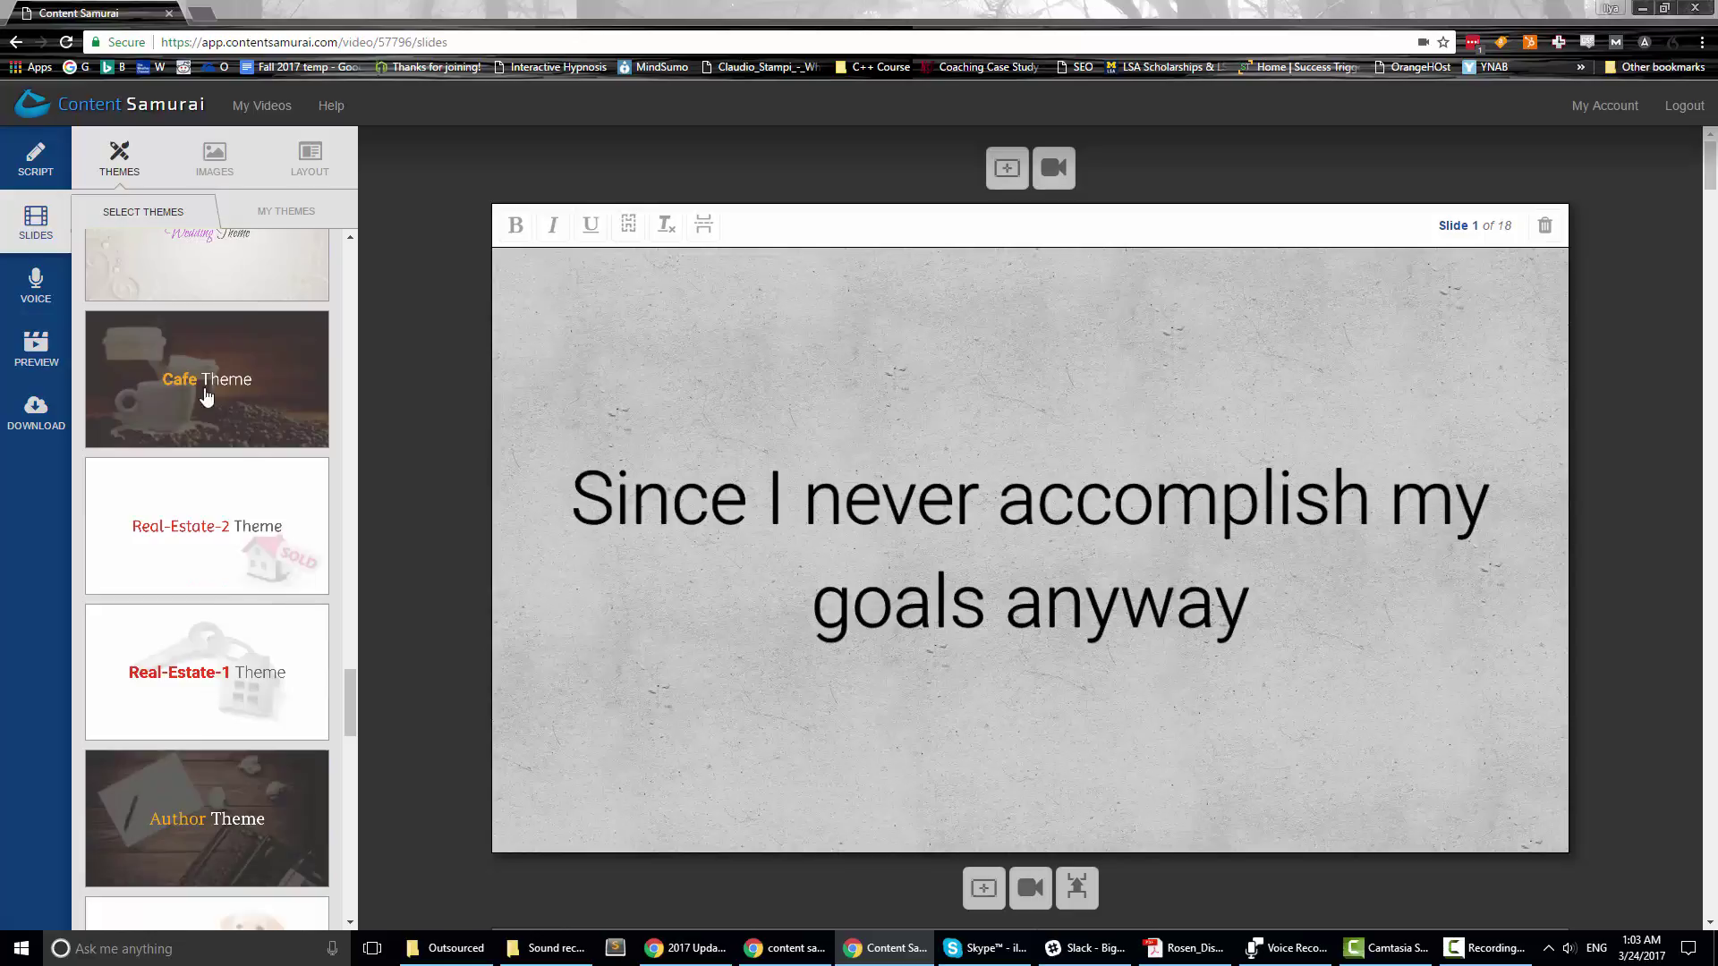
scroll(205, 396, "down", 10)
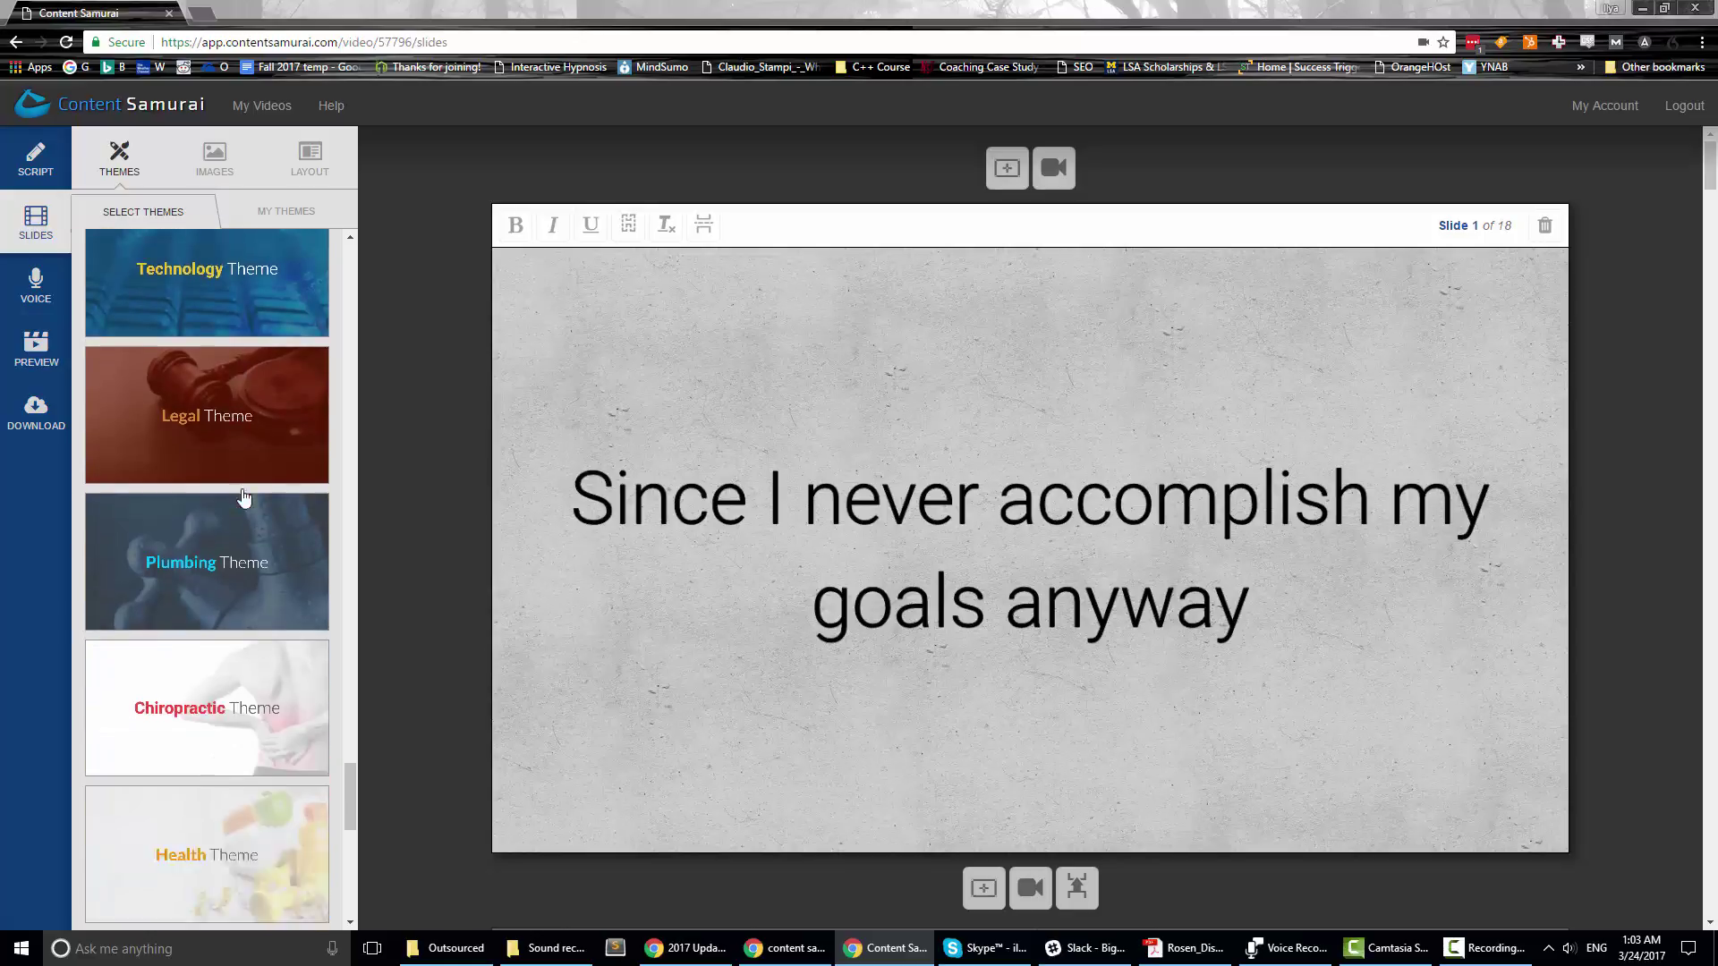
scroll(244, 498, "down", 5)
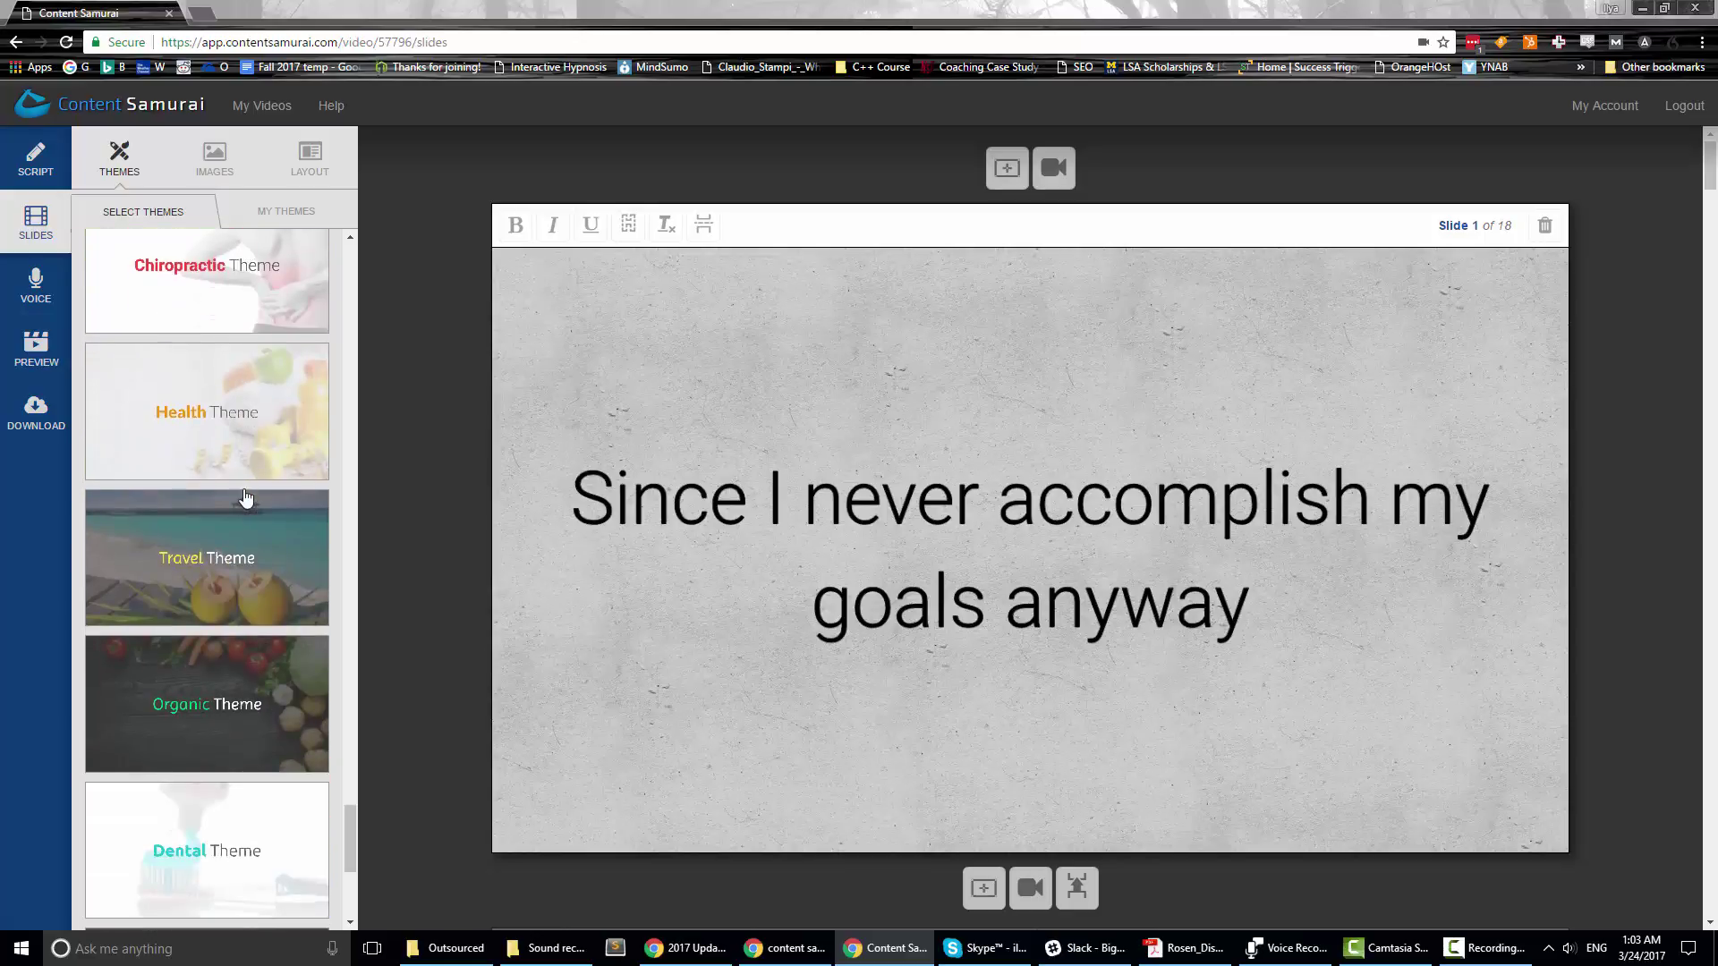
scroll(245, 497, "down", 5)
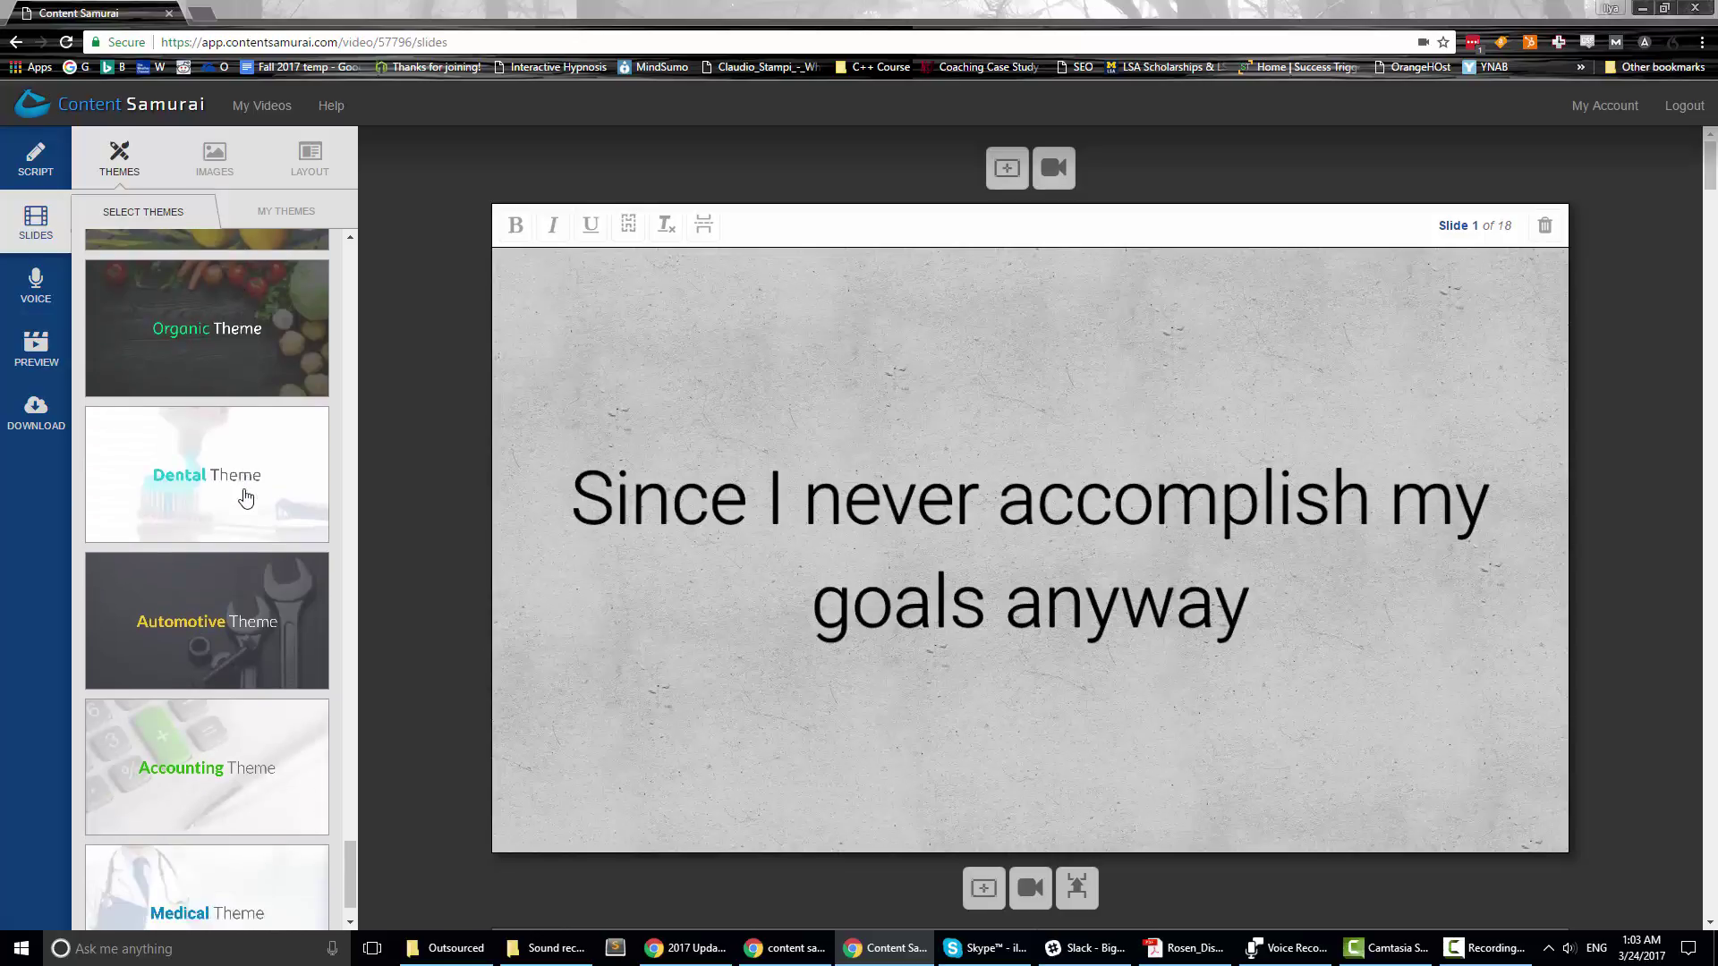
scroll(245, 498, "down", 1)
left_click_drag(348, 875, 331, 229)
left_click(310, 212)
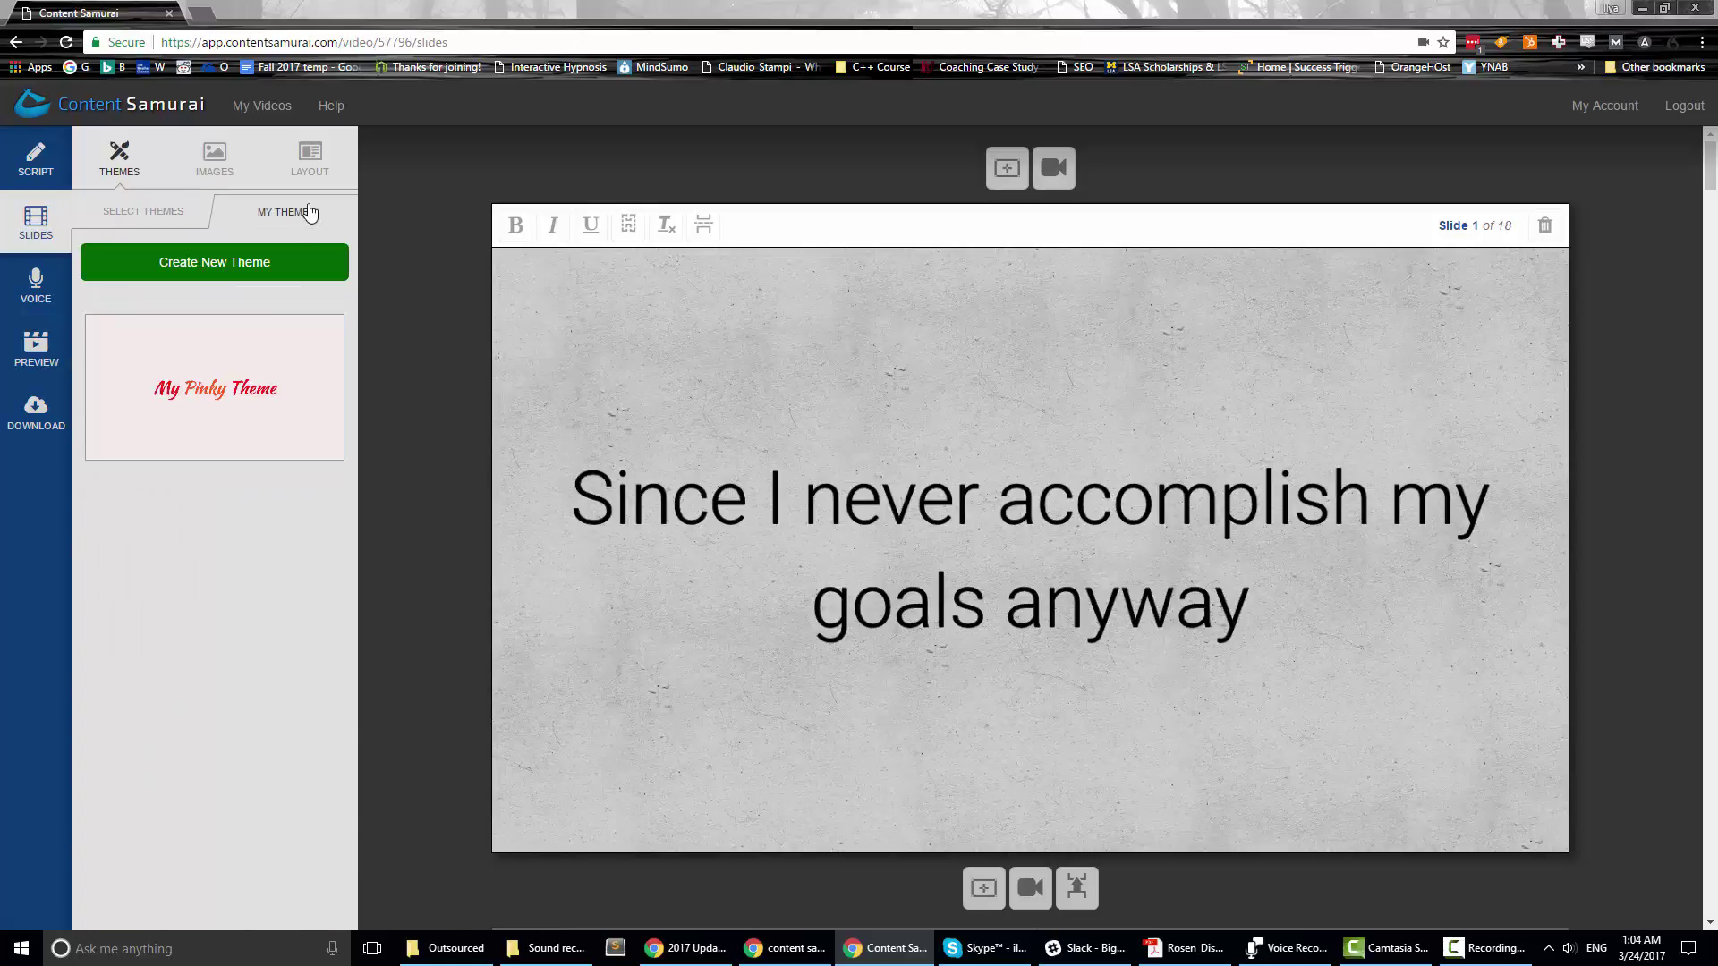
- Return to the ready-made themes and try the Red Back theme on the slides
left_click(139, 213)
scroll(315, 470, "down", 8)
left_click(262, 596)
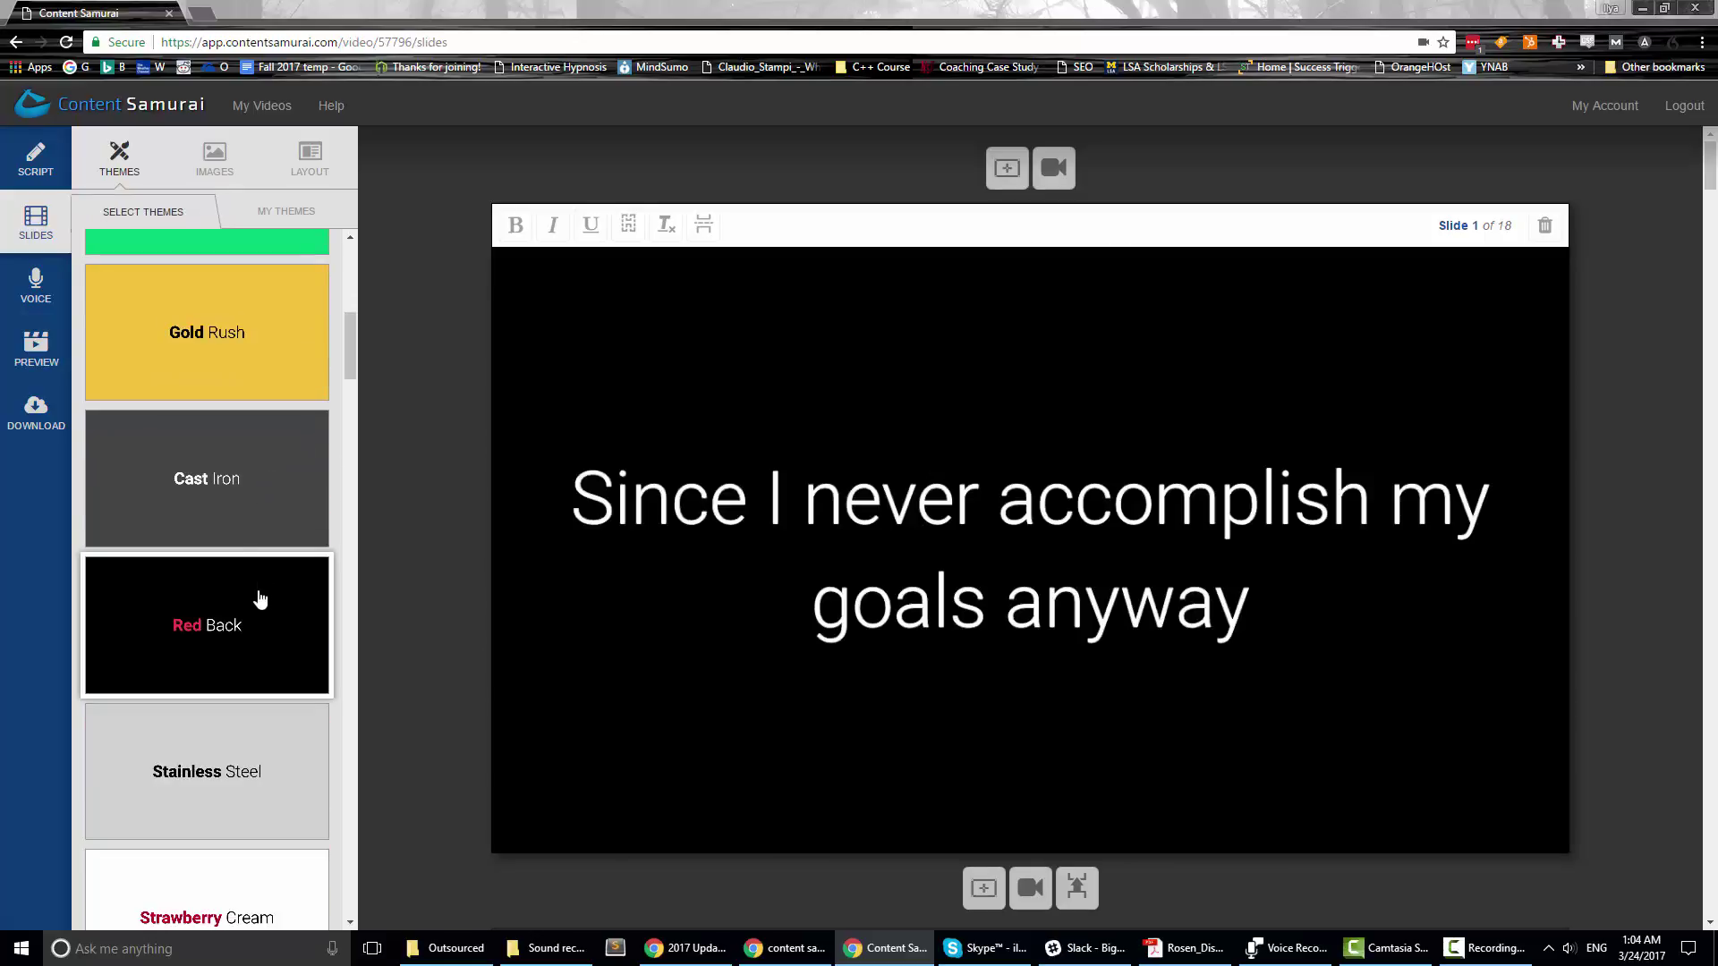
- Try the ready-made Digital-Marketing theme and the custom My Pinky Theme on the slides
scroll(240, 619, "down", 8)
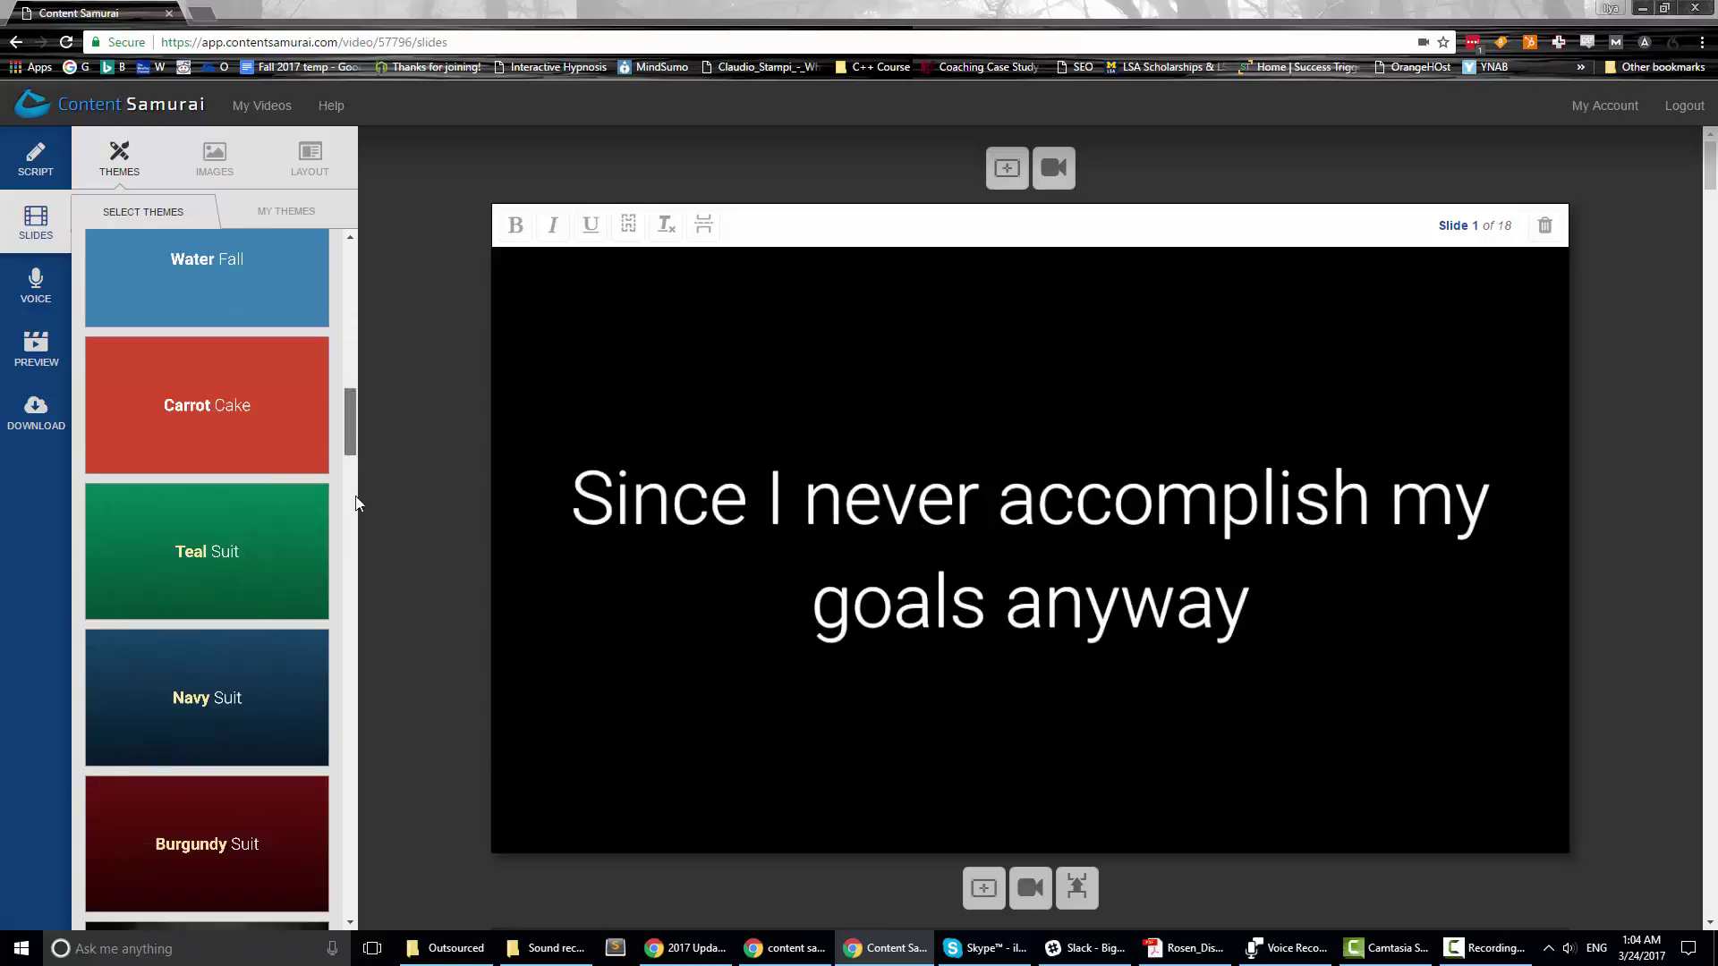
left_click_drag(357, 491, 349, 661)
left_click(255, 626)
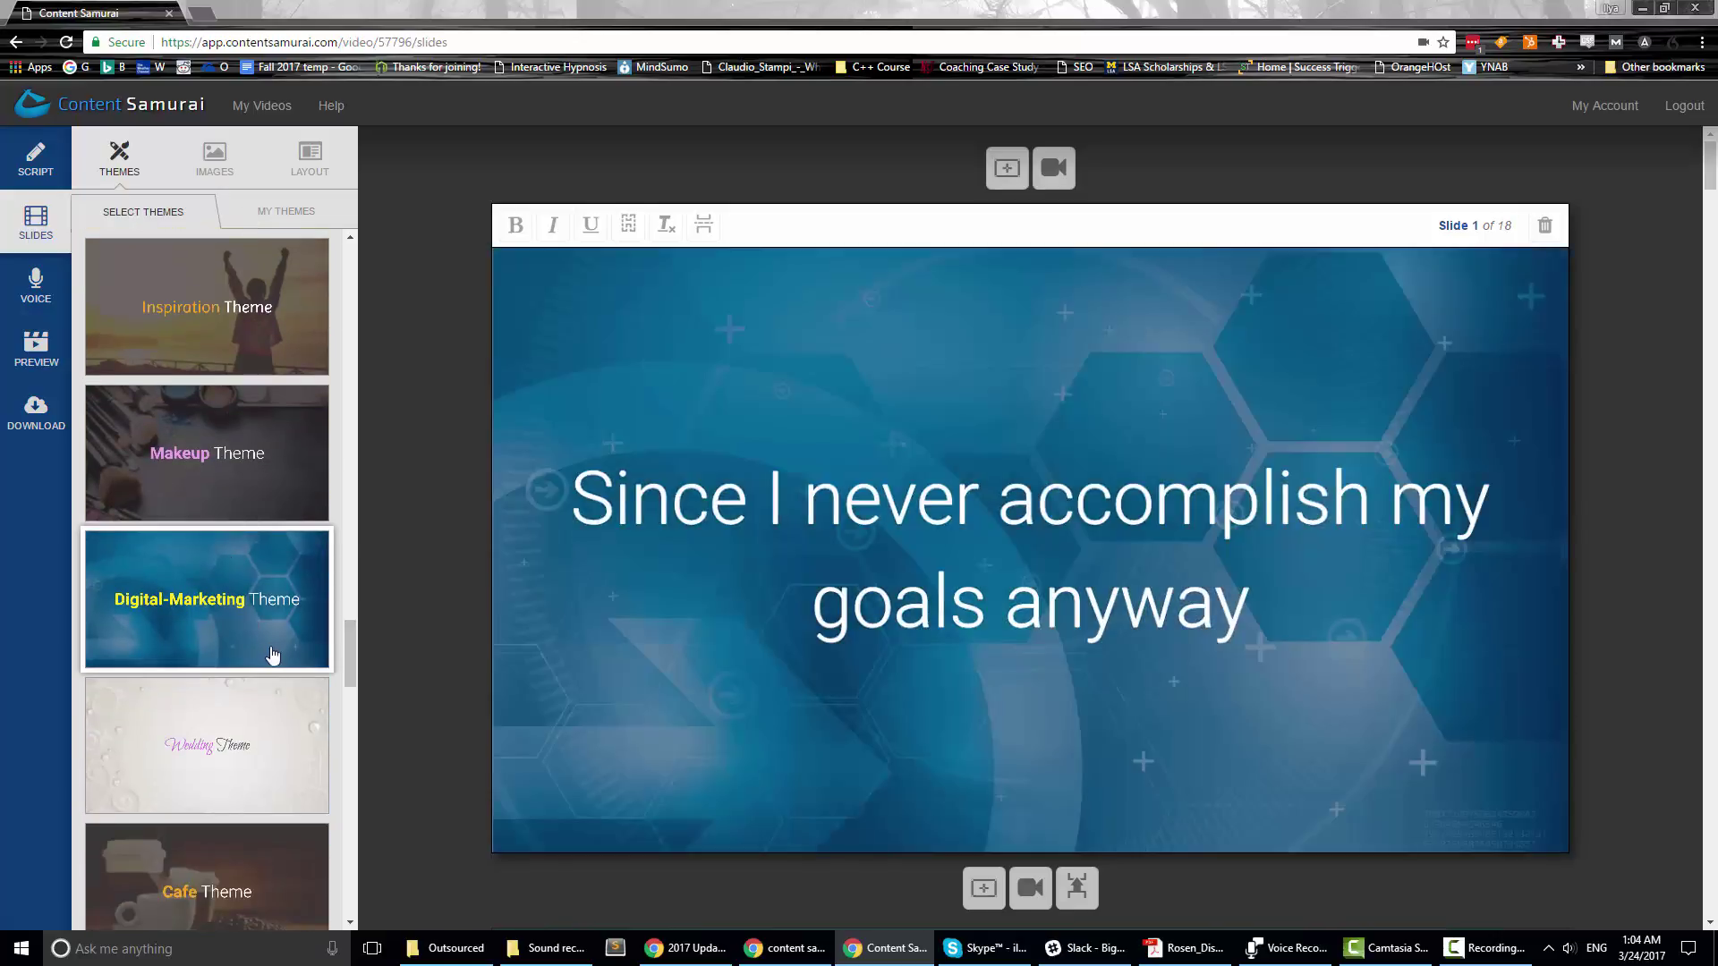
left_click(273, 218)
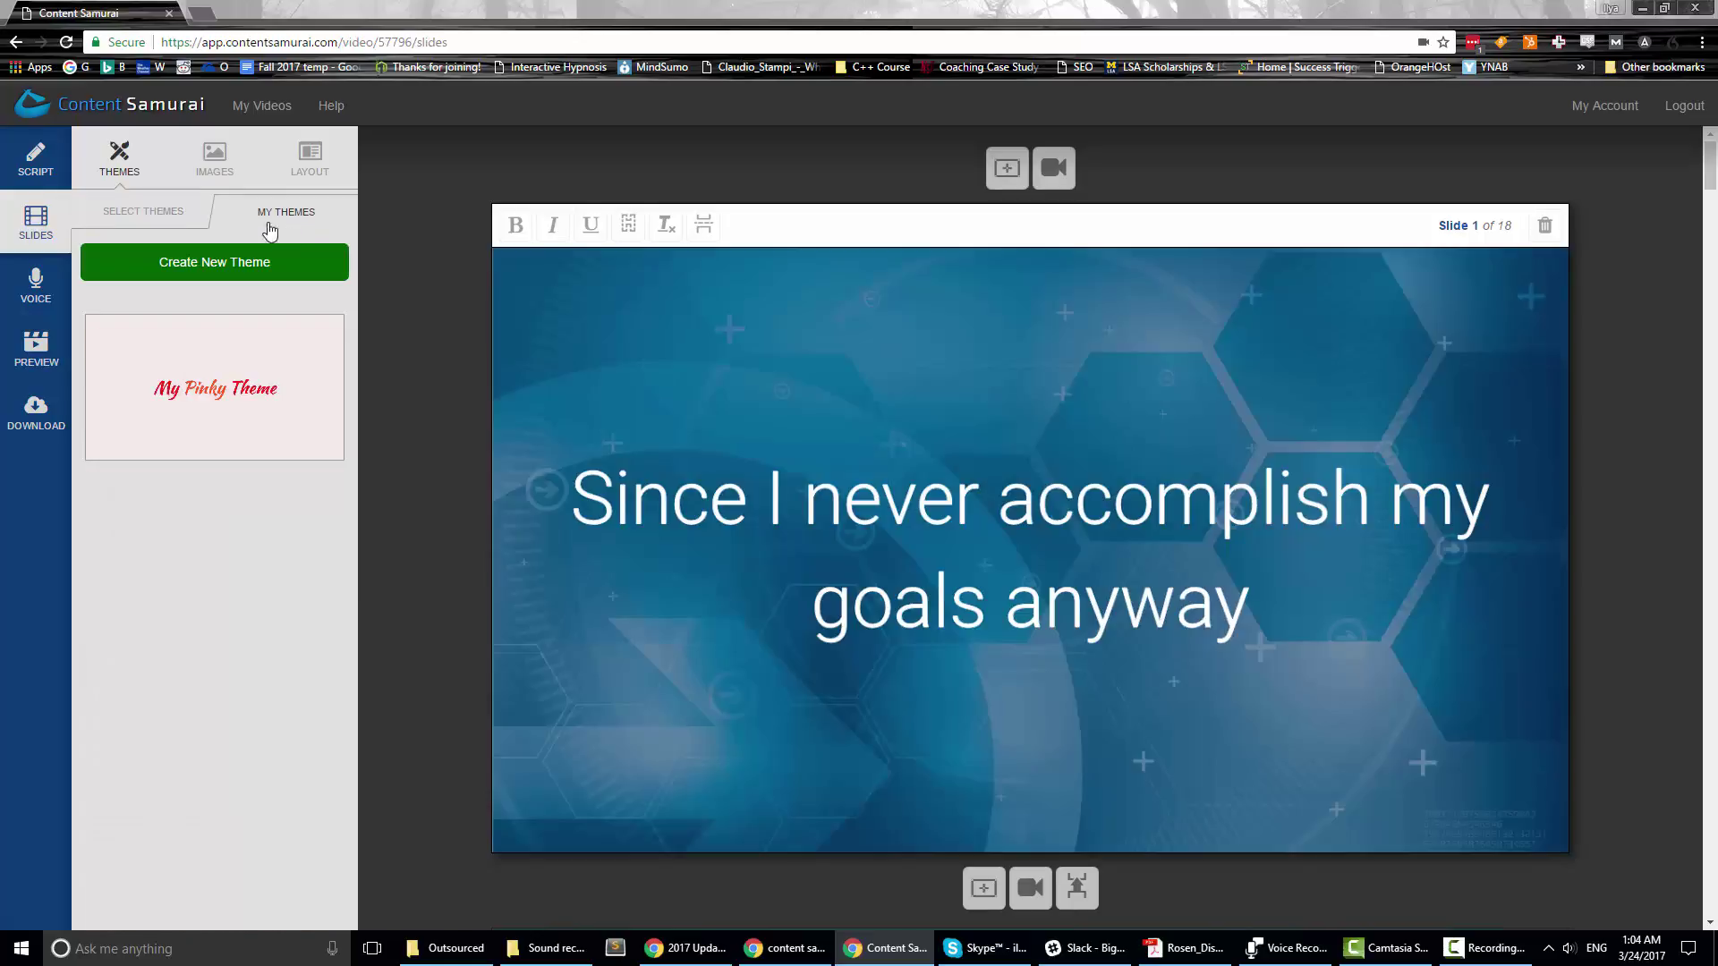
left_click(207, 391)
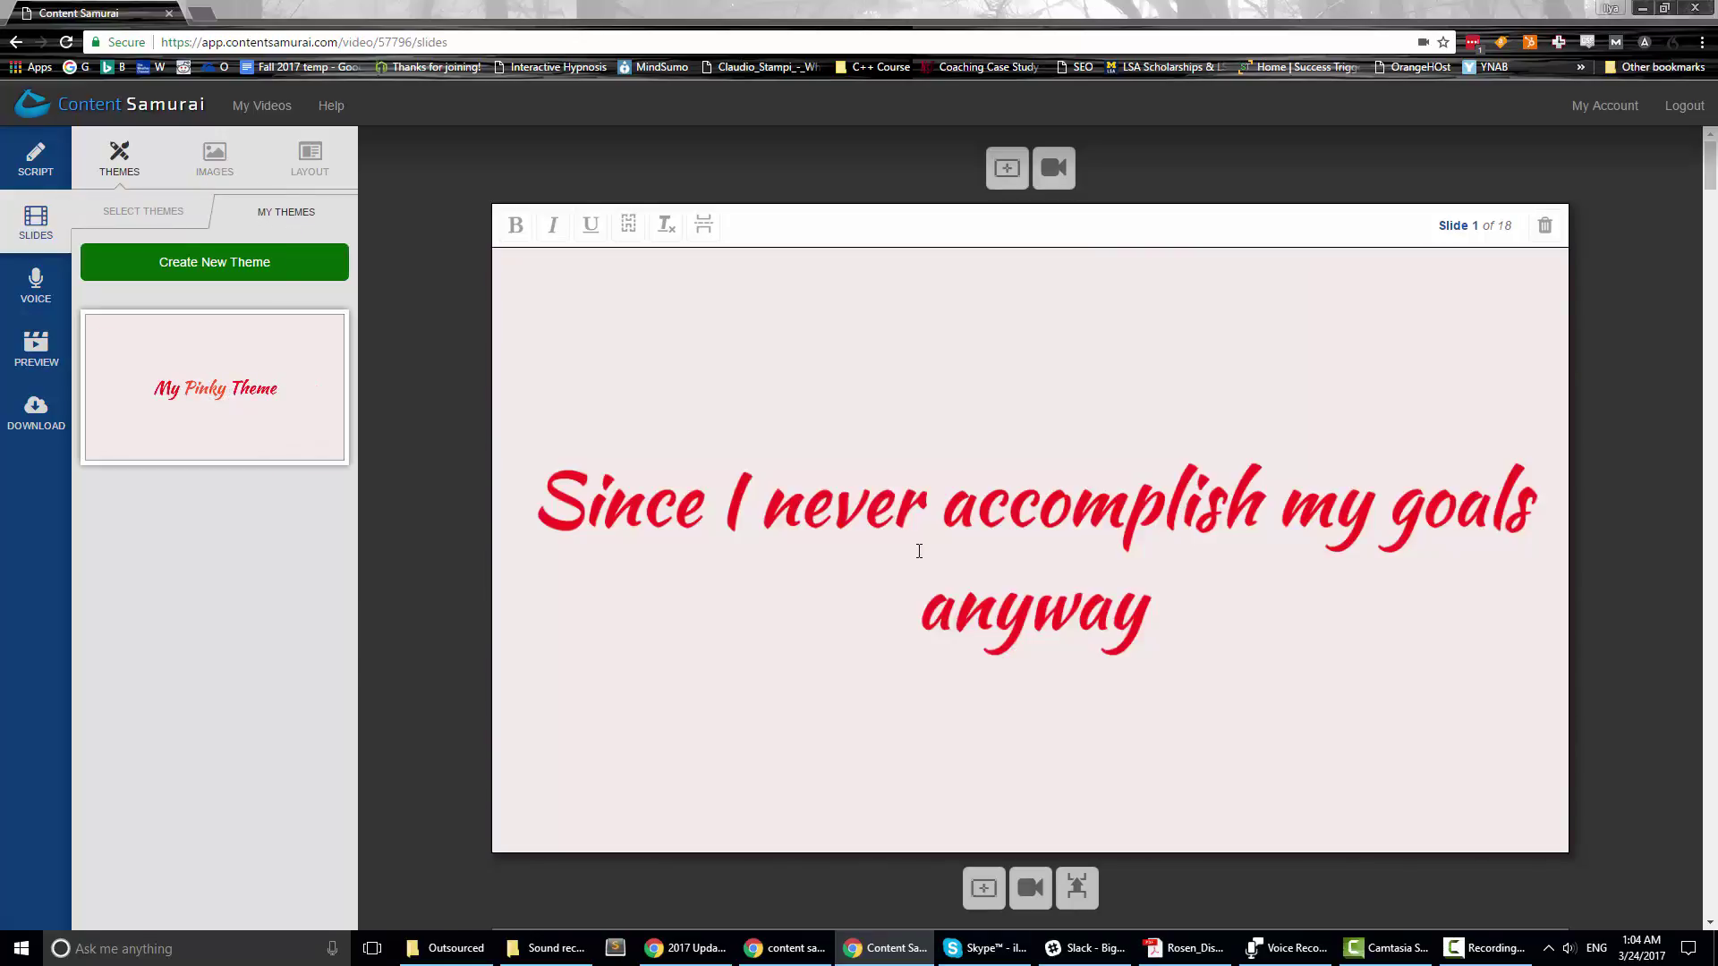
- Start a new custom theme and name it "Test"
left_click(215, 265)
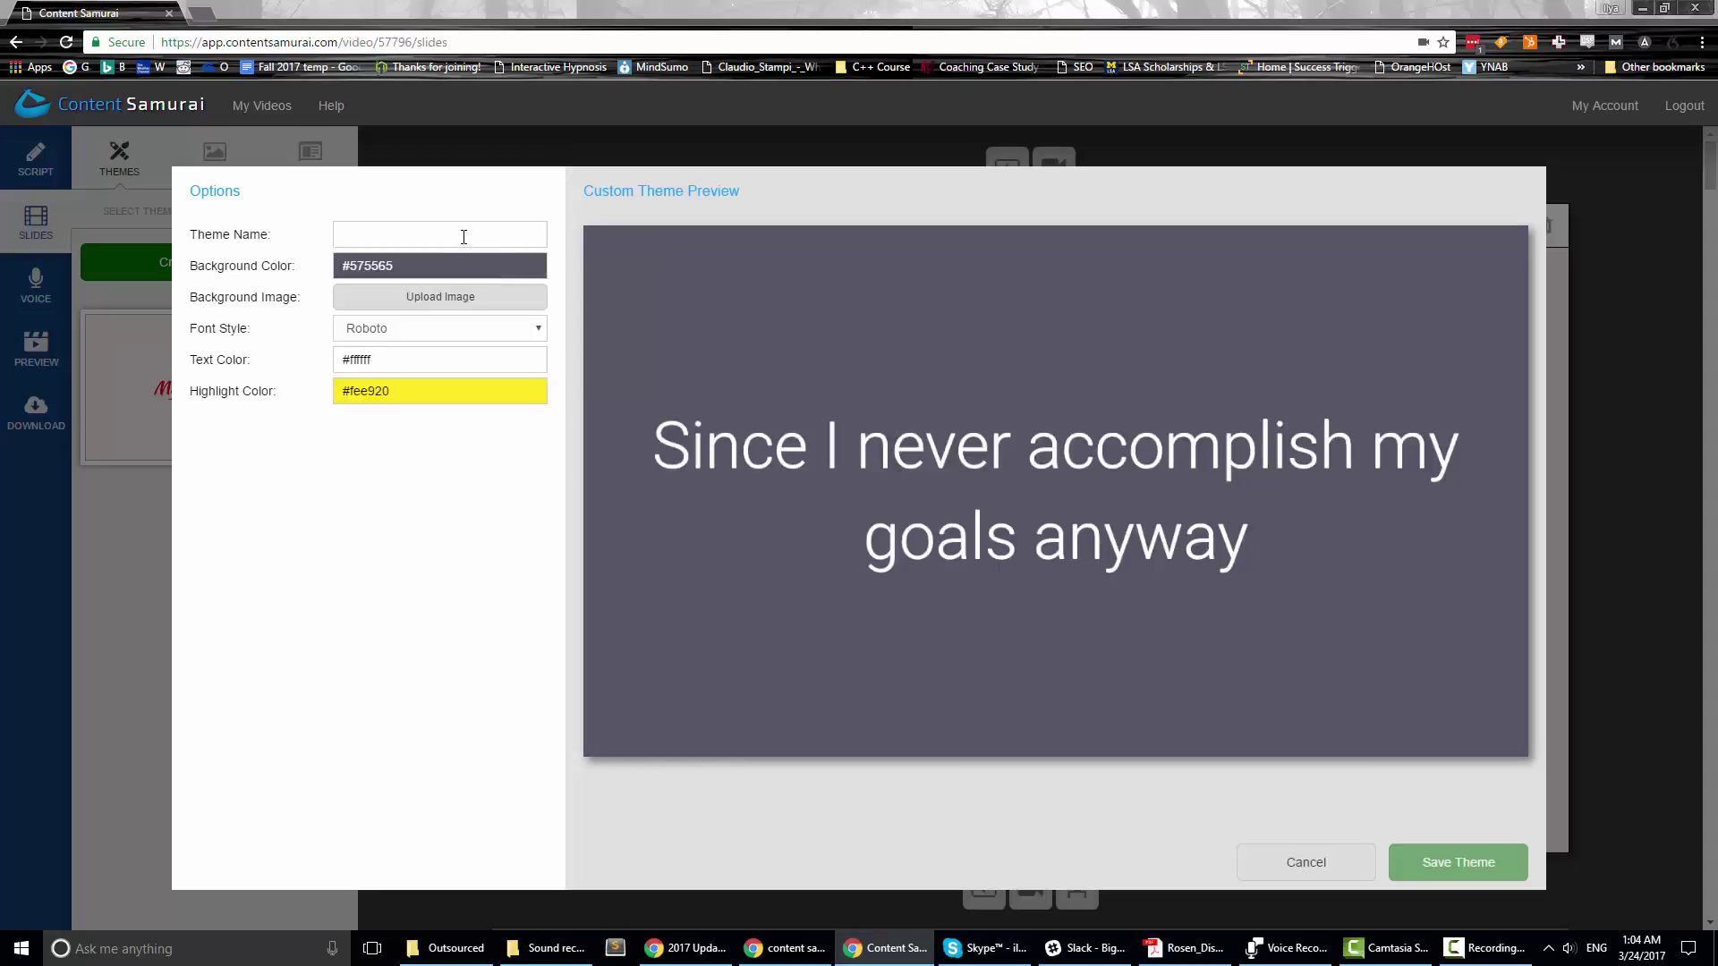
left_click(456, 236)
type("Test")
- Try a blue background colour #3112f9 for the custom theme, and open the background image upload, dismissing it without choosing a file
left_click(464, 259)
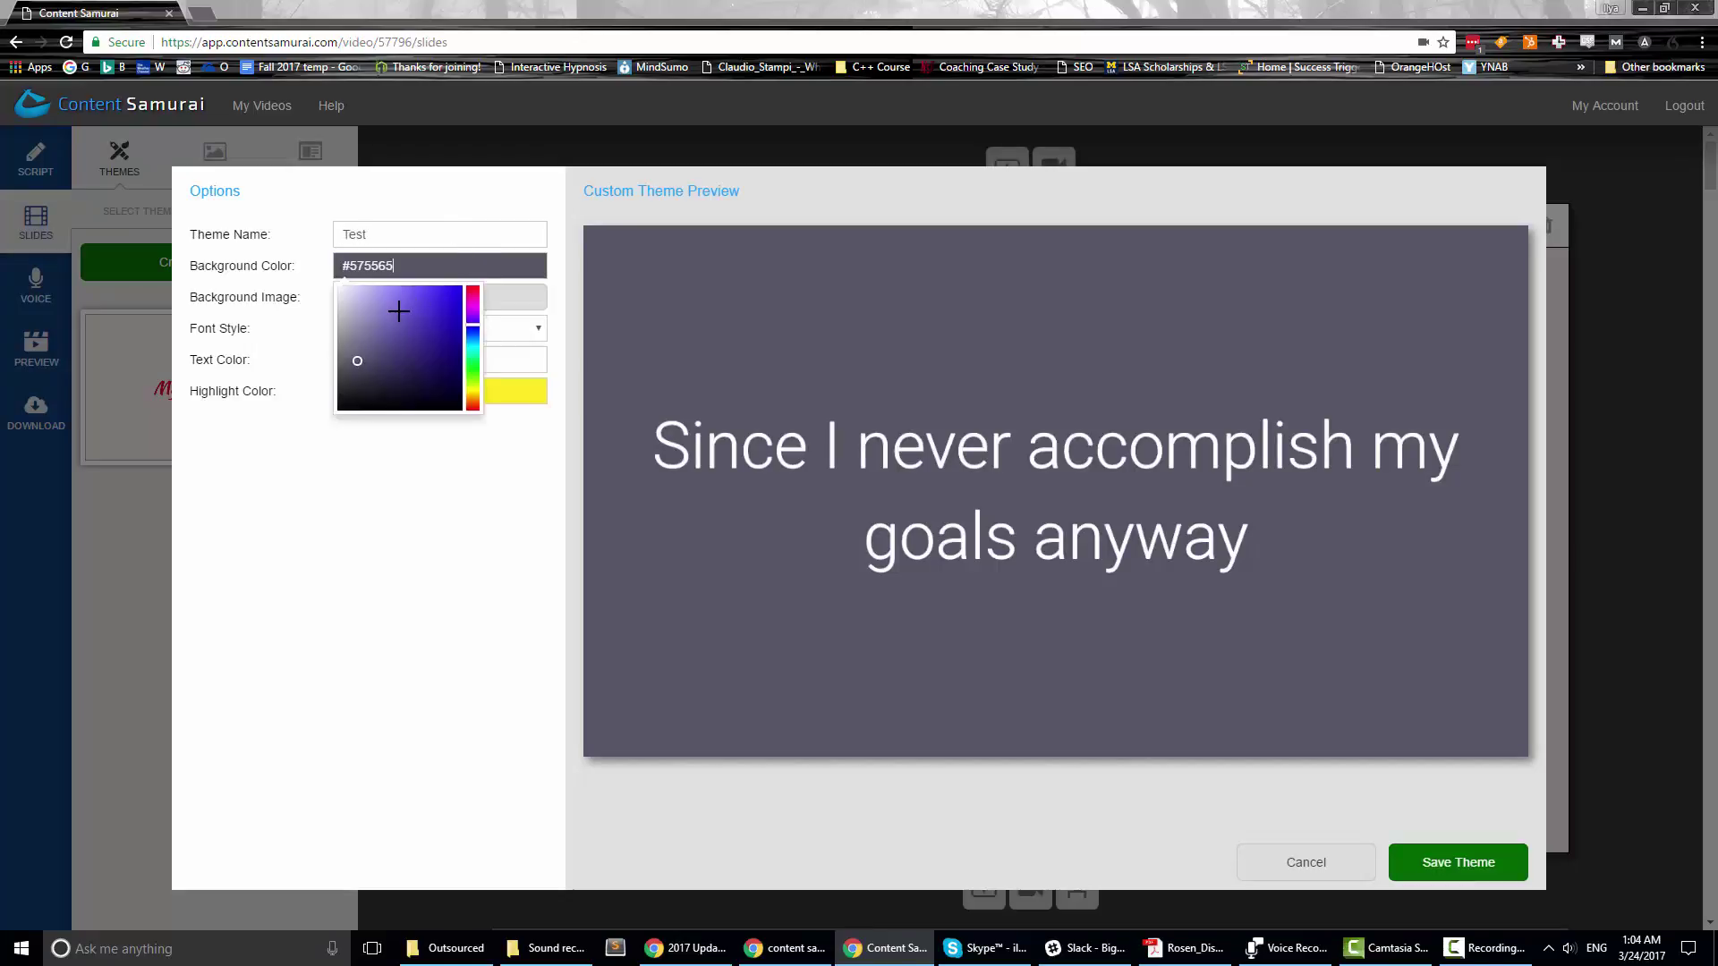
left_click_drag(398, 310, 518, 292)
left_click(526, 299)
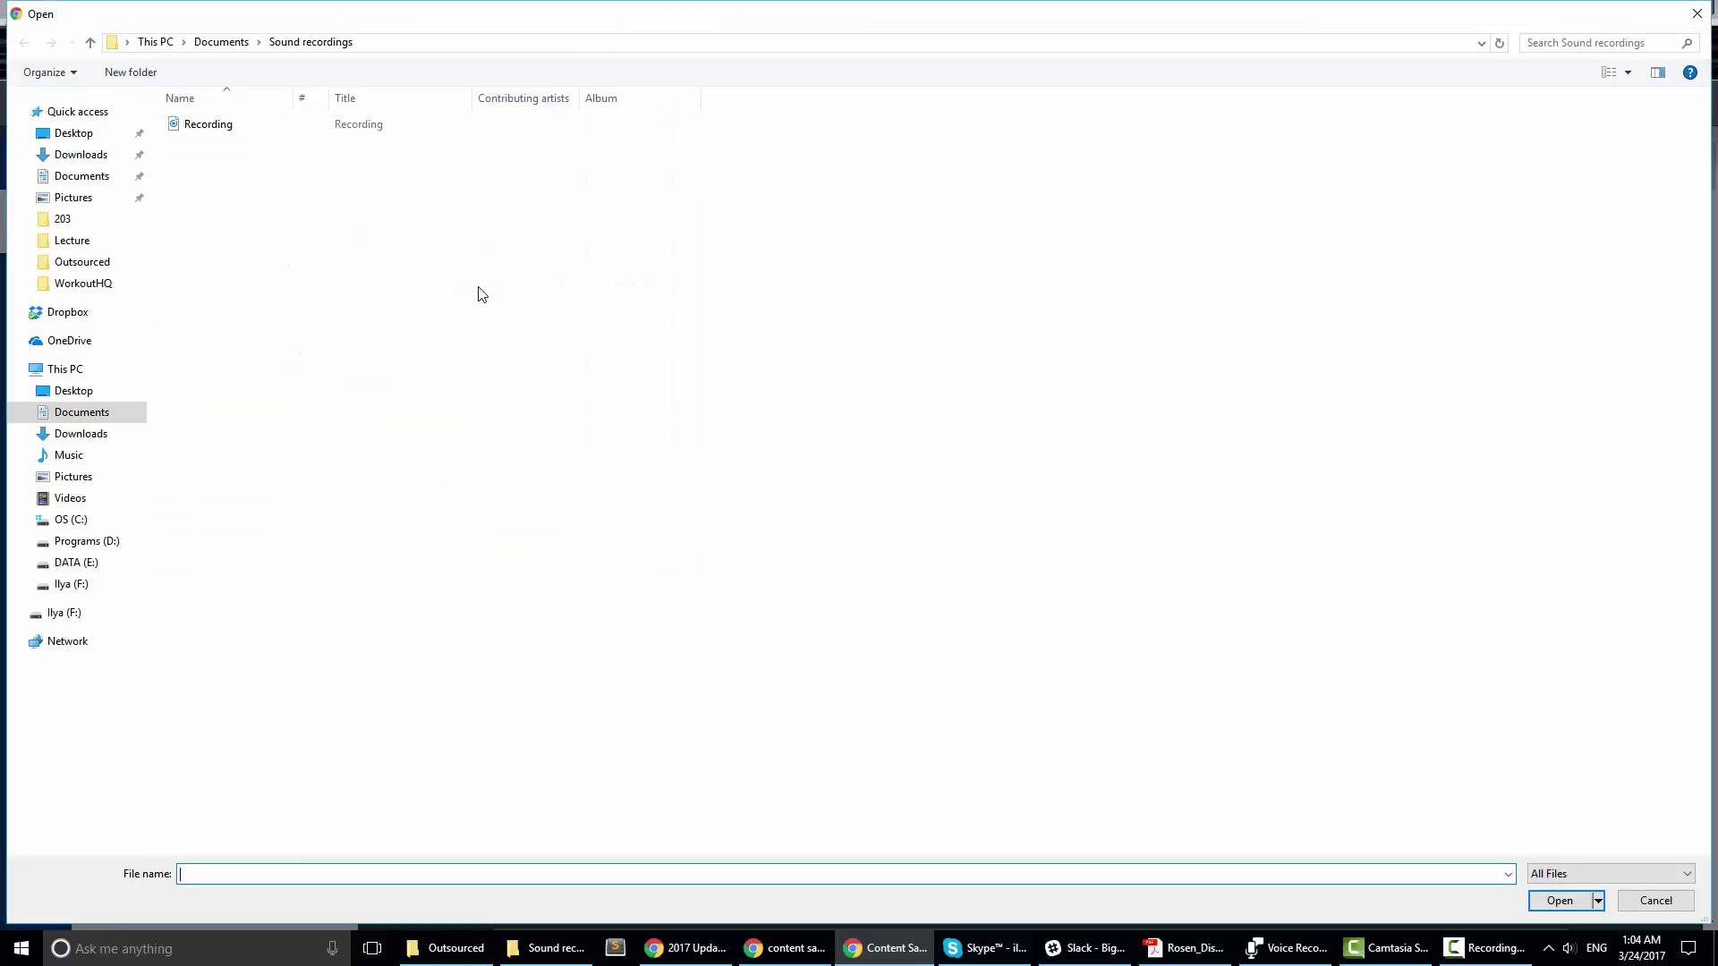
key("Escape")
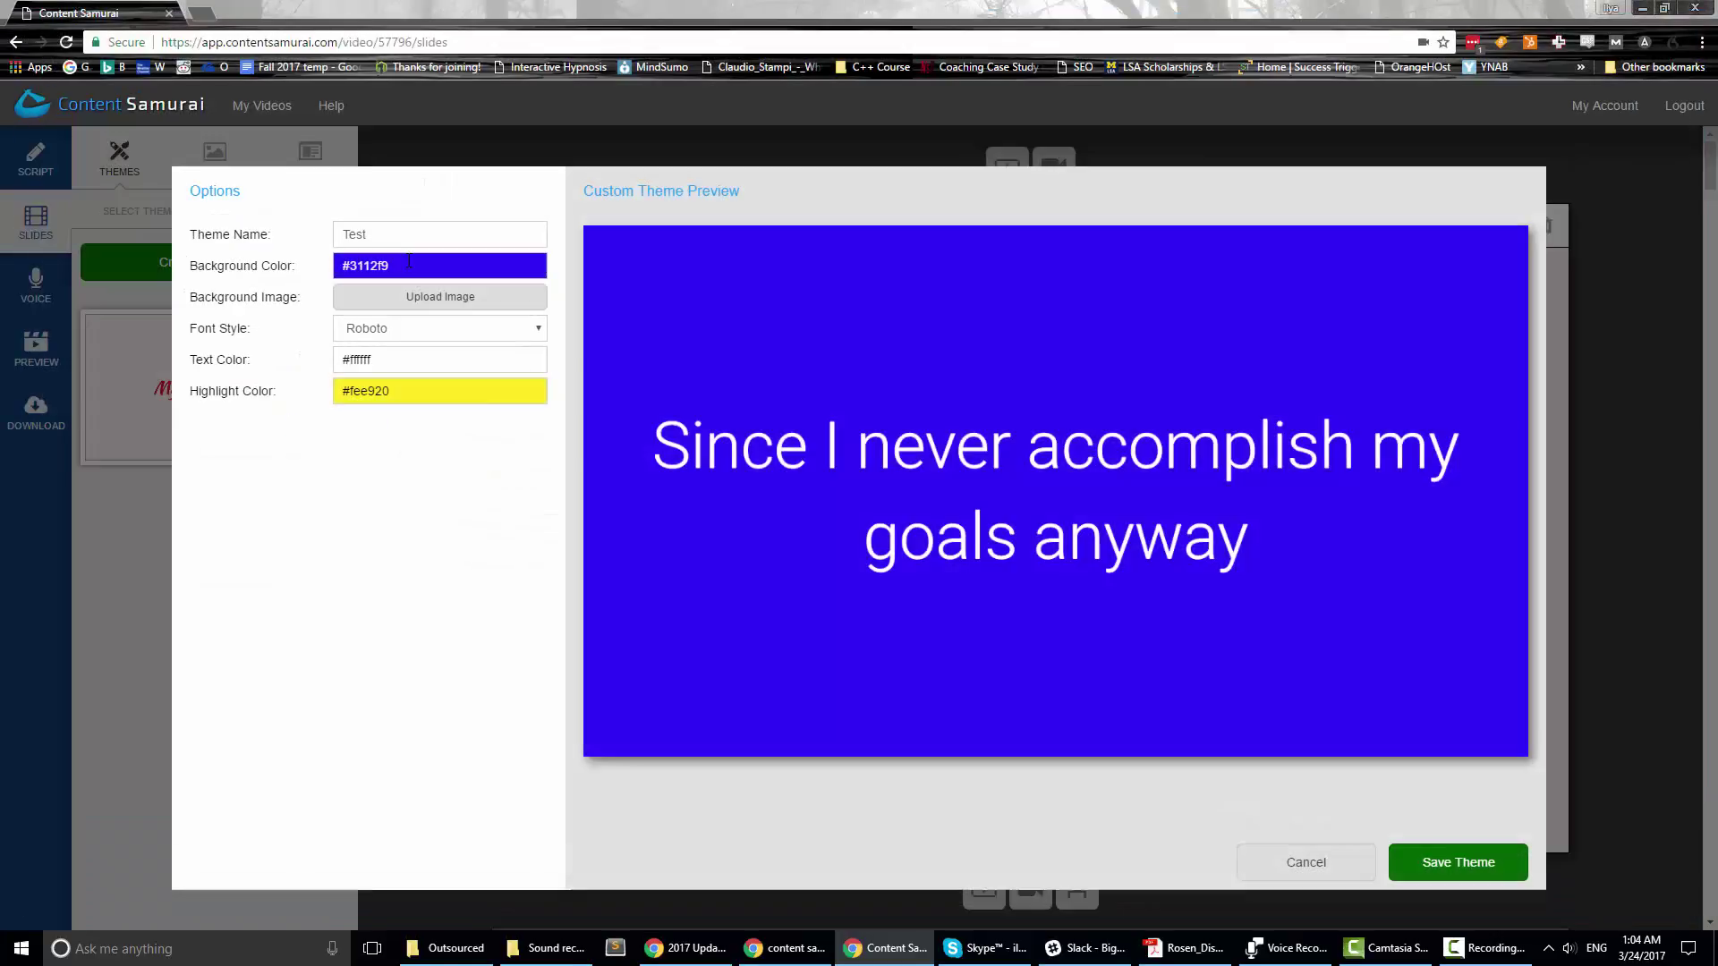
- Set the custom theme's background colour to black #000000 and its font style to Crafty Girls
left_click(432, 268)
left_click_drag(384, 314, 507, 492)
left_click(484, 492)
left_click(414, 345)
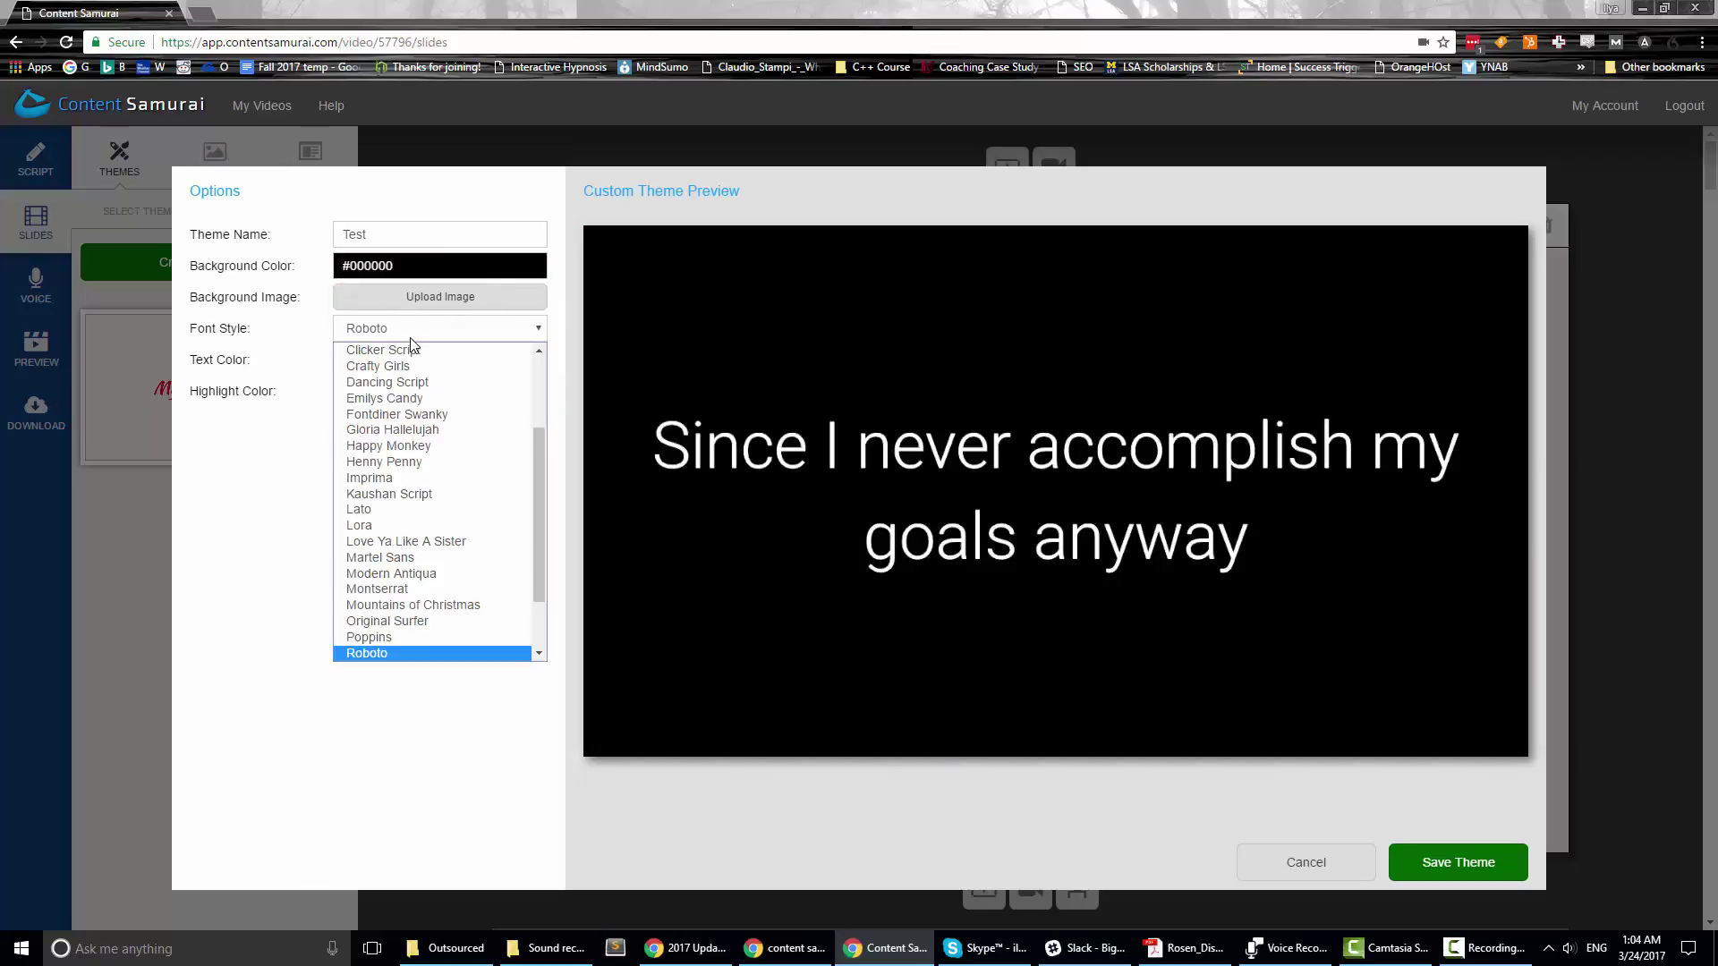
left_click(433, 364)
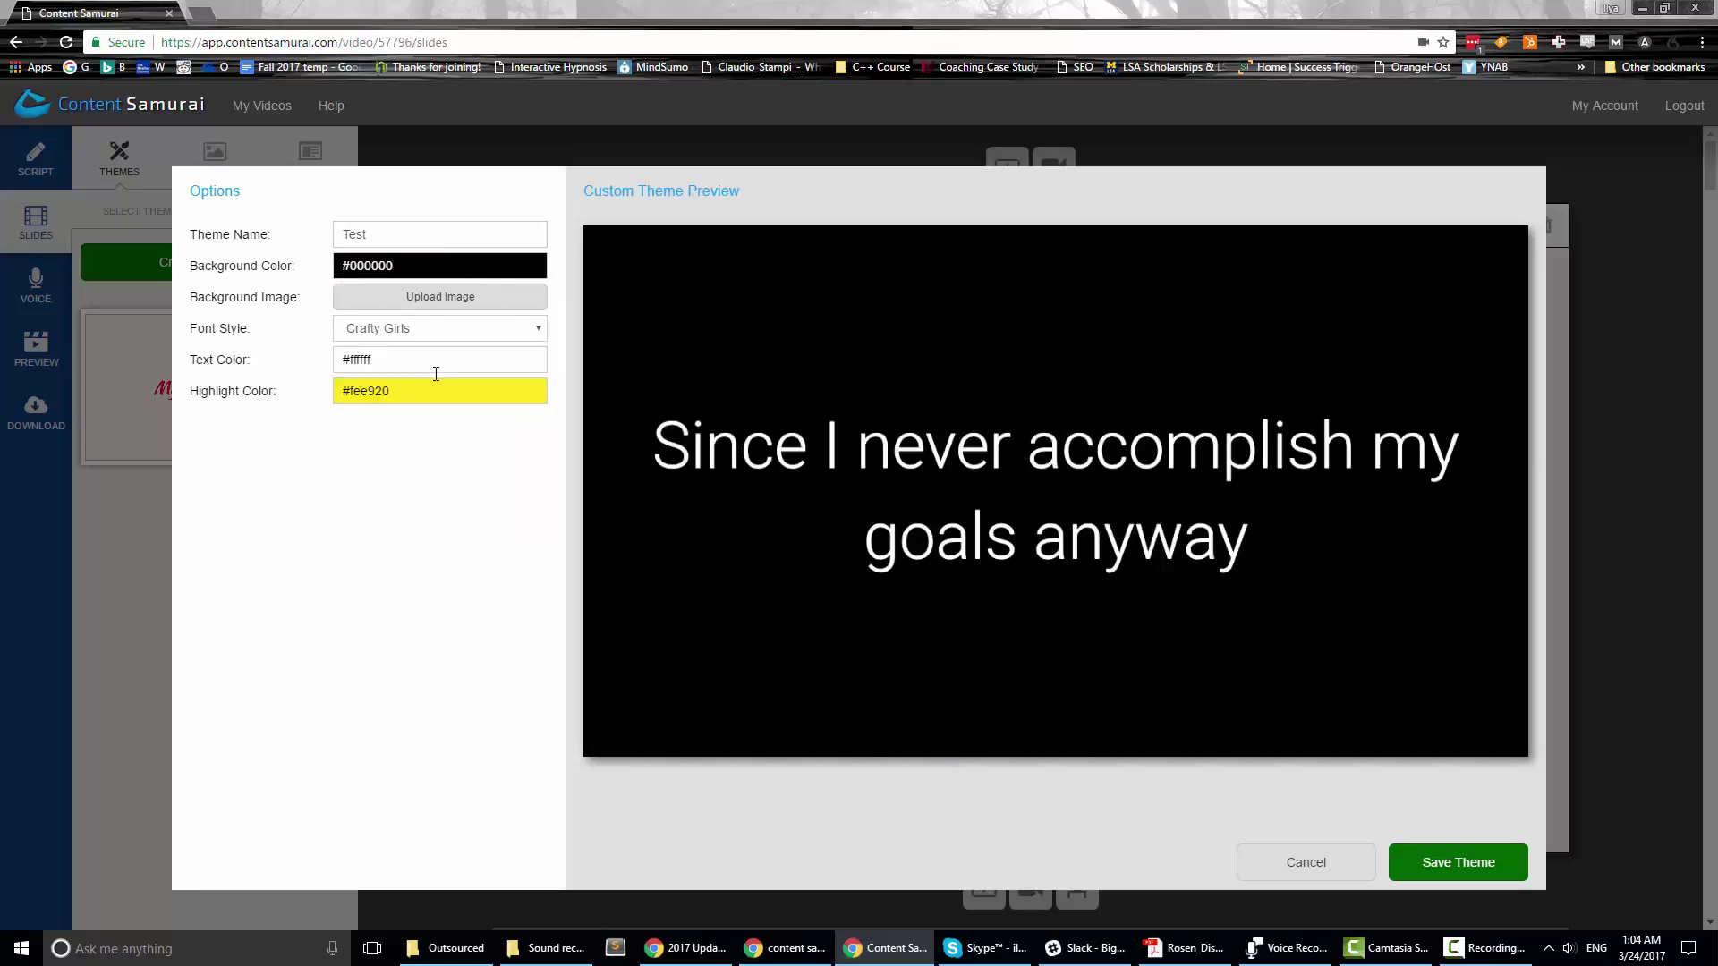
- Set the custom theme's highlight colour to red #ff3300
left_click(413, 394)
left_click_drag(473, 517, 475, 534)
left_click(523, 506)
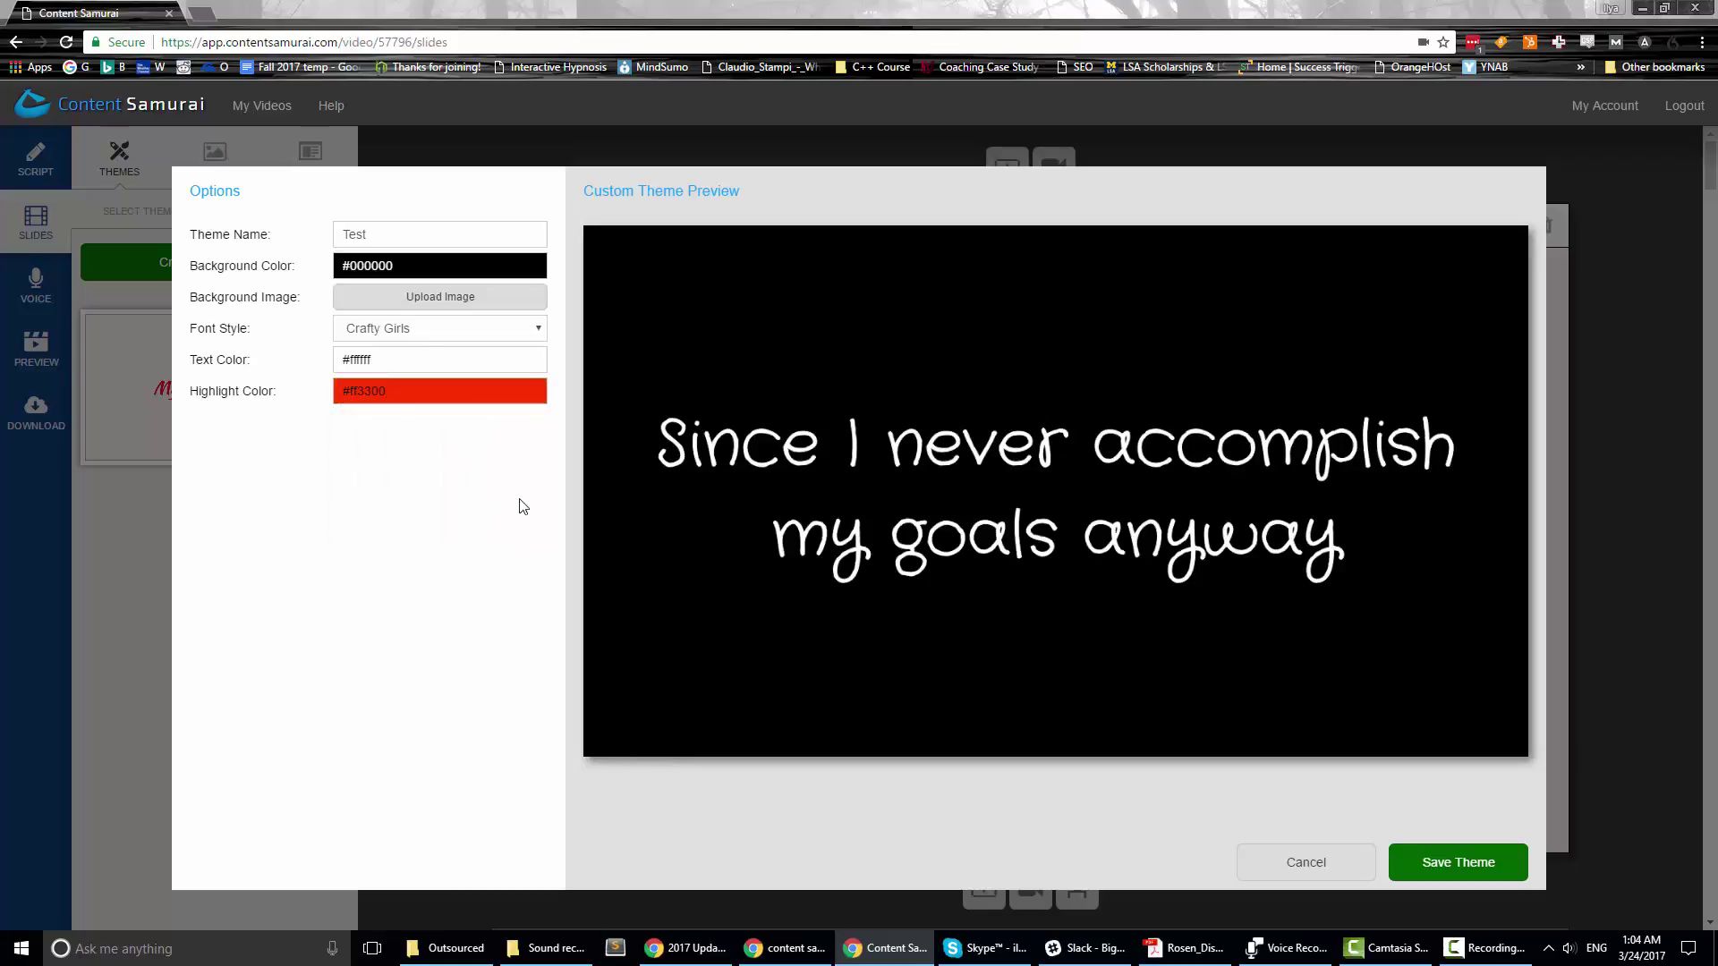
- Set the custom theme's text colour to light red #f94242 and save the theme
left_click(449, 361)
key("ctrl+a")
type("#ff0000")
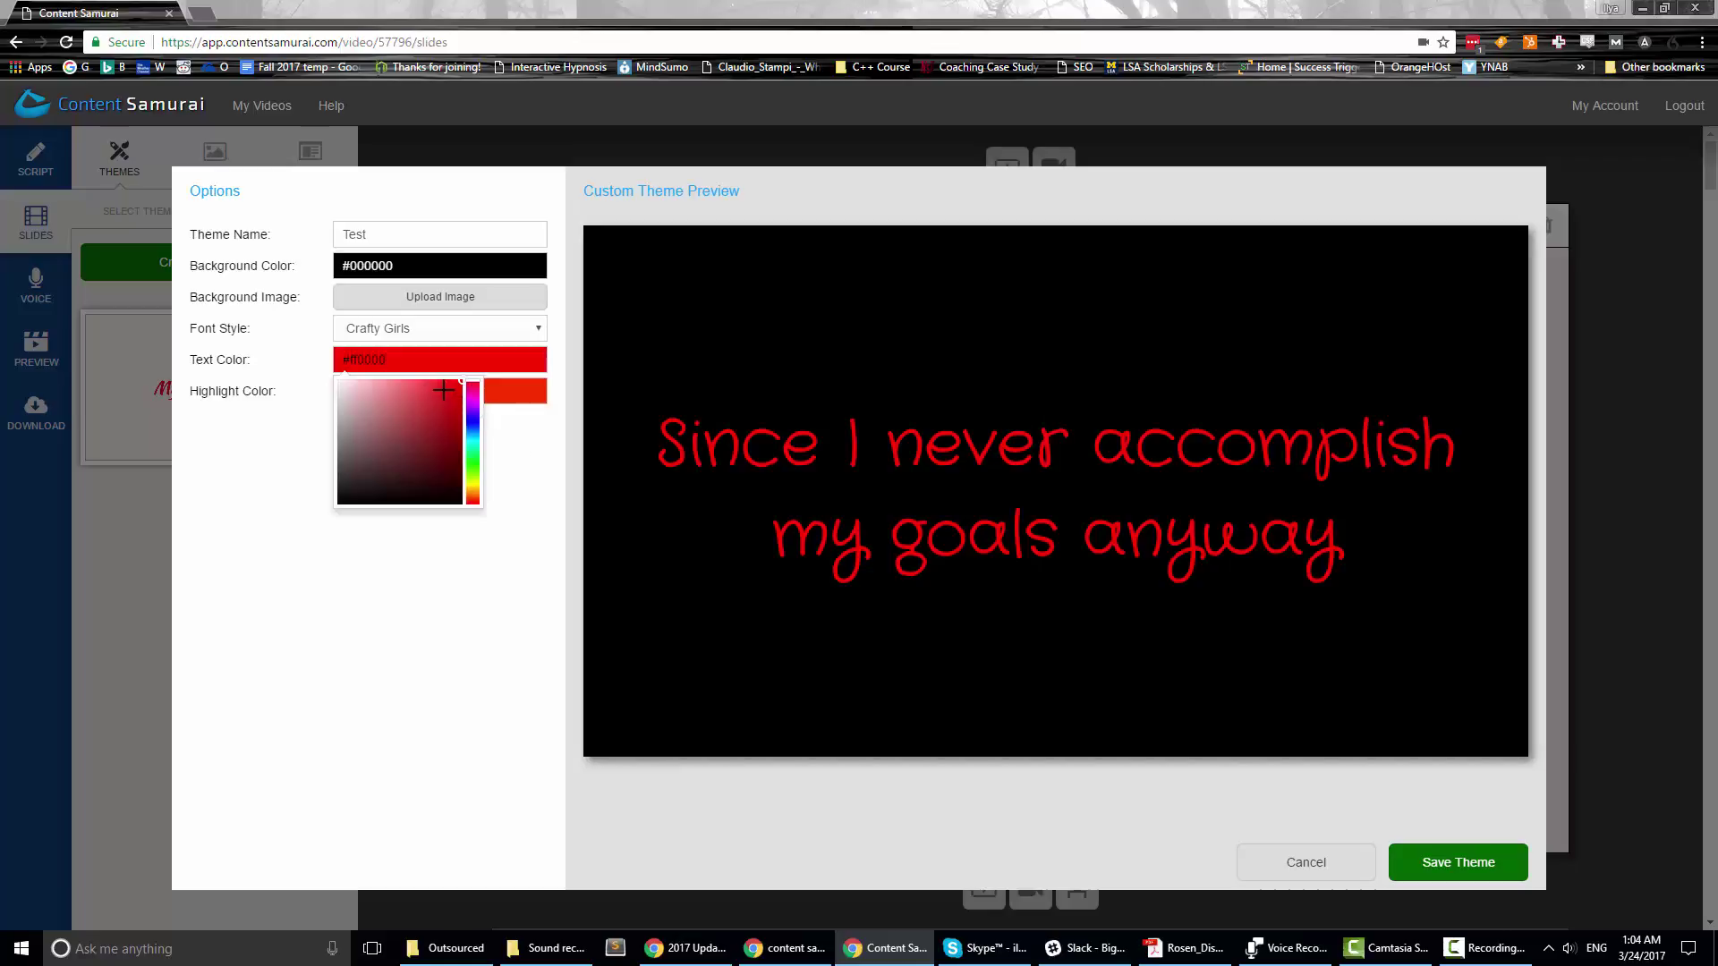
left_click(430, 382)
left_click(491, 393)
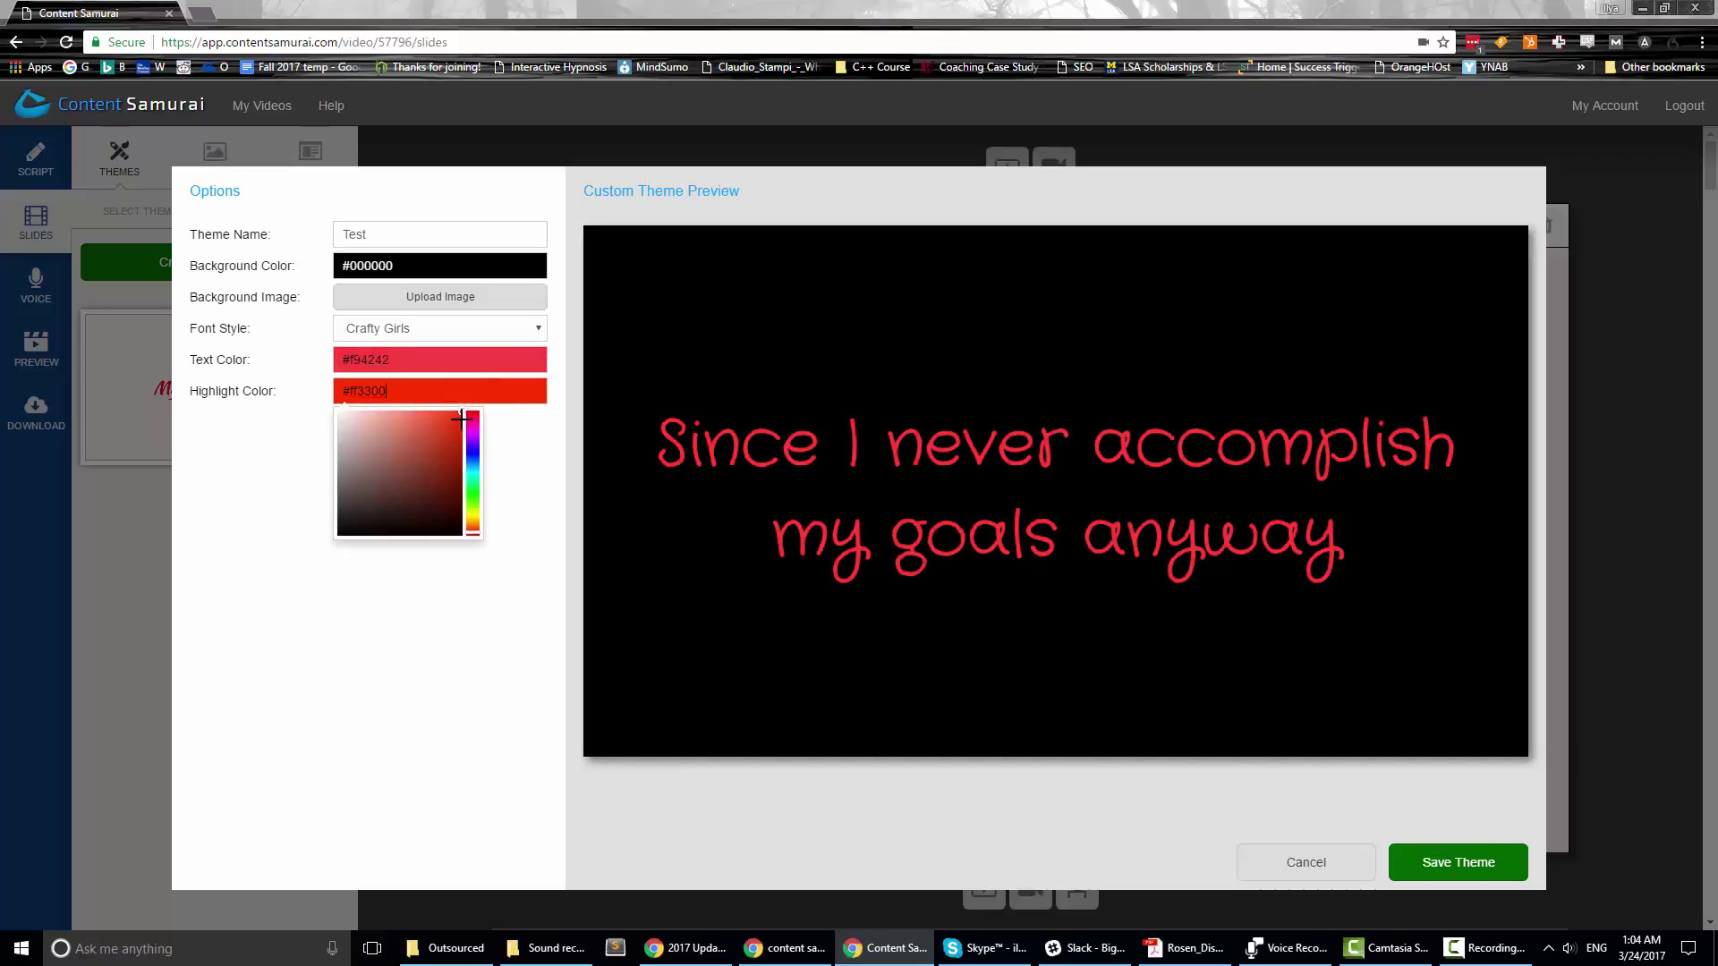
left_click(497, 423)
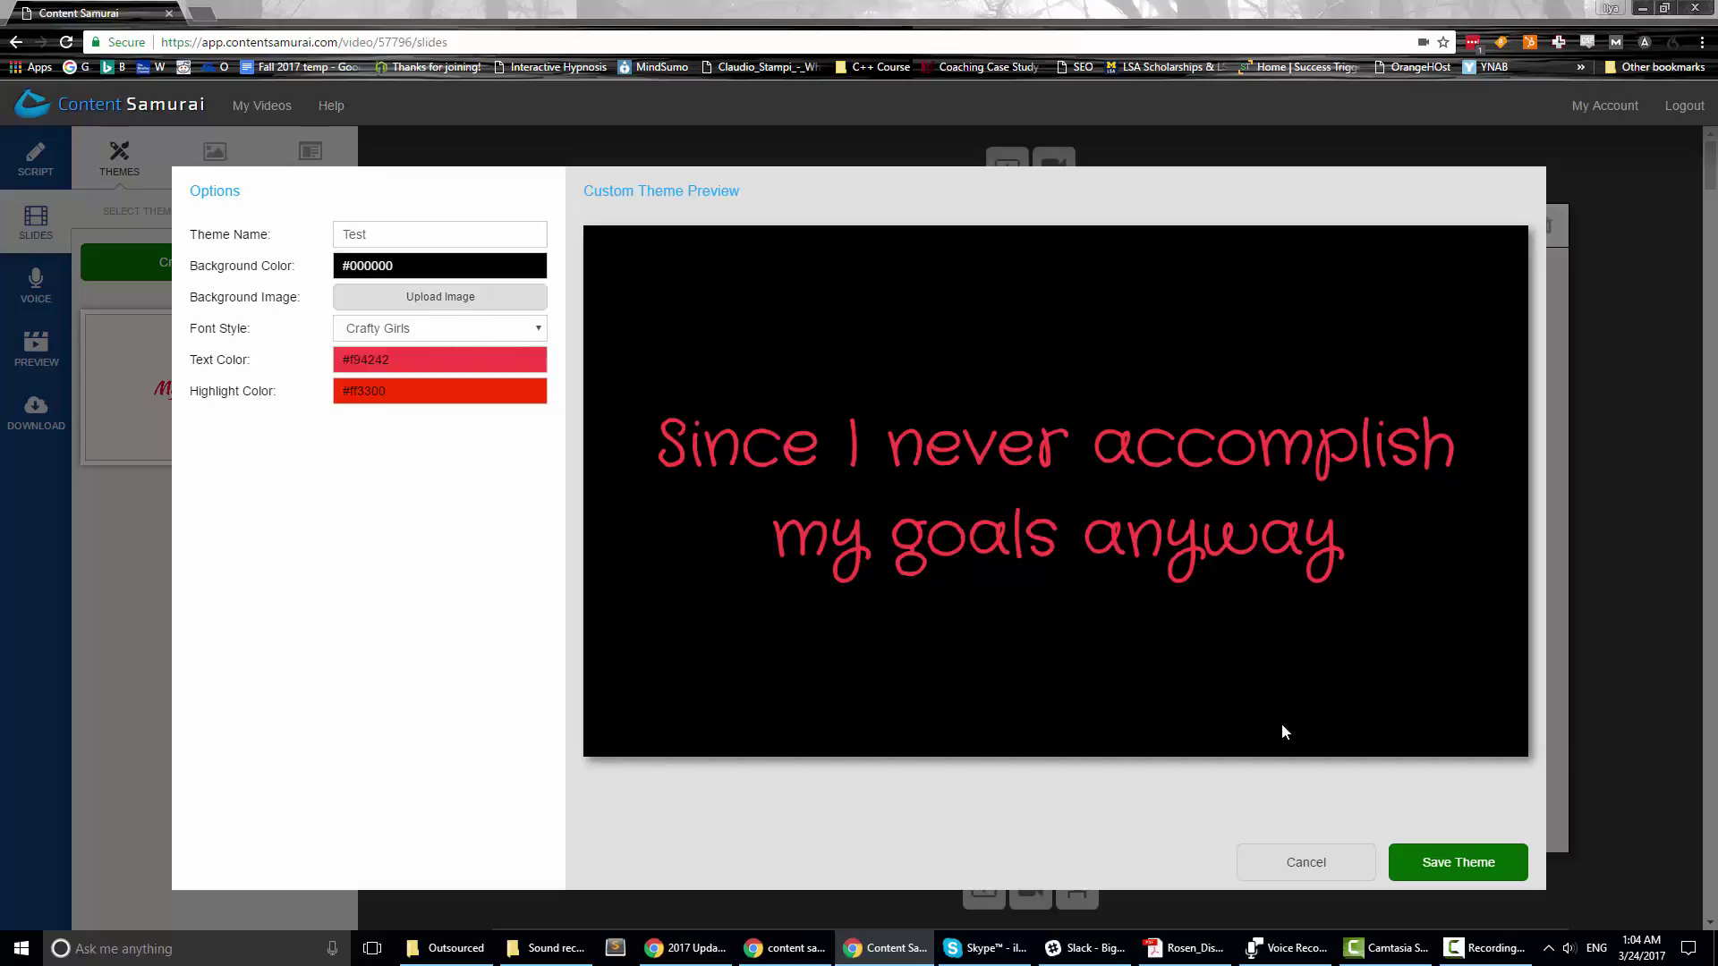
left_click(1456, 862)
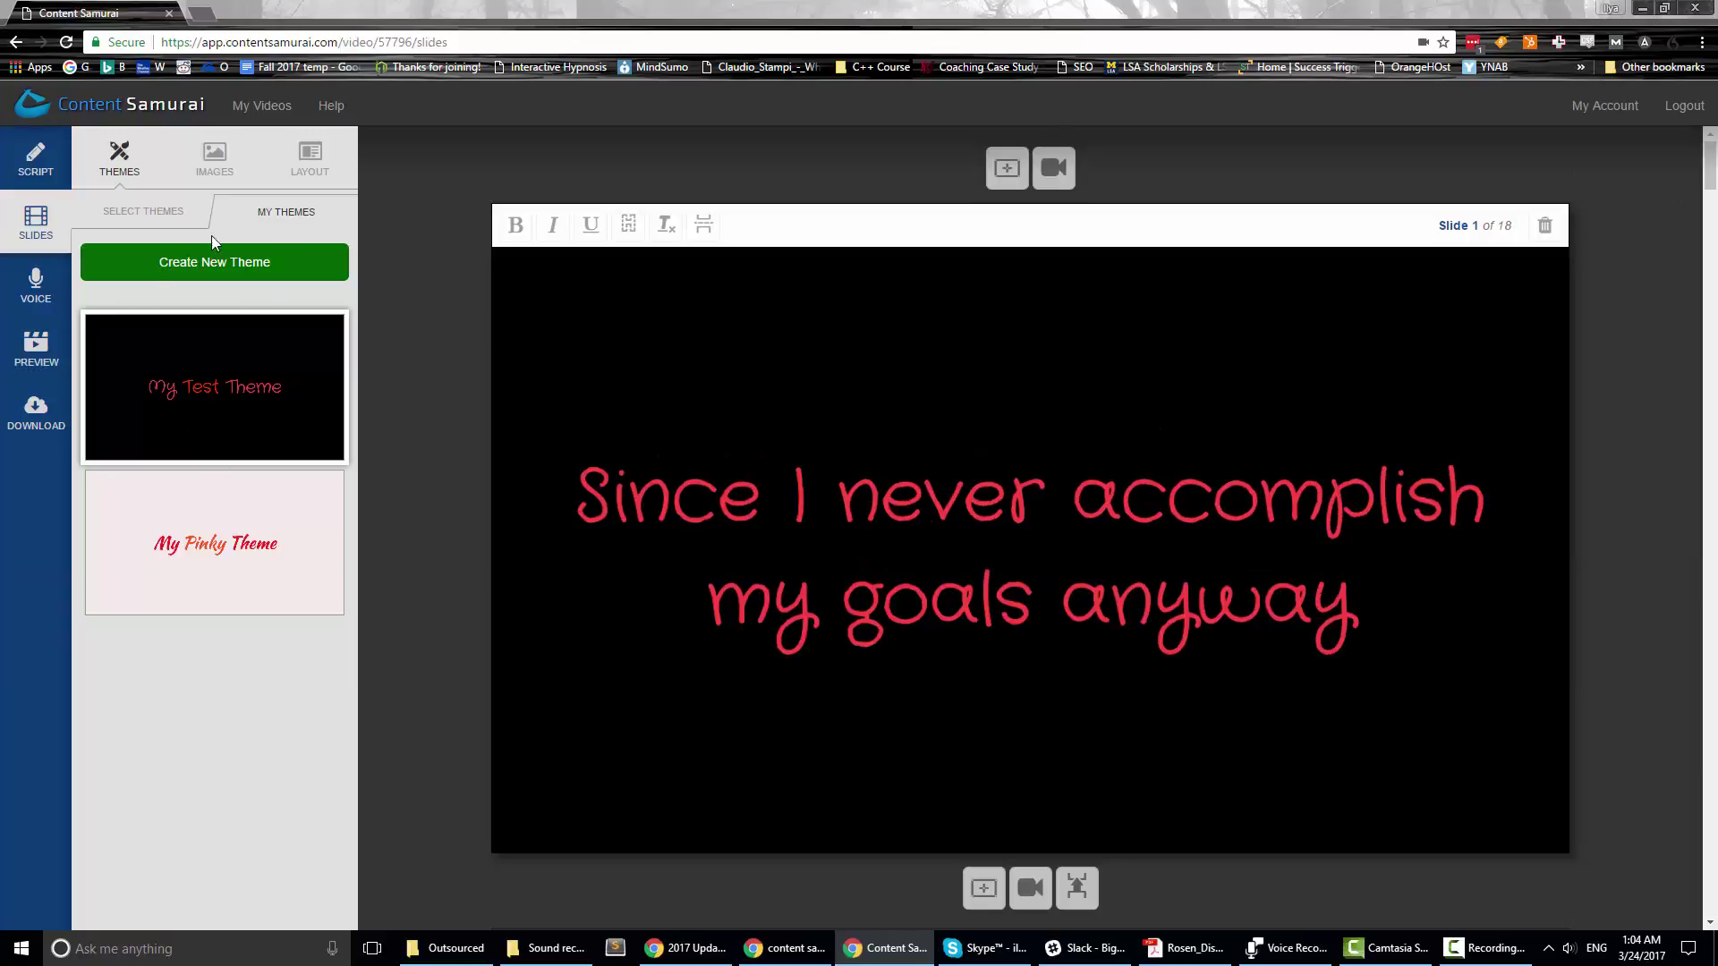
- Go back to the ready-made themes and switch the slides to the Digital-Marketing theme
mouse_move(216, 340)
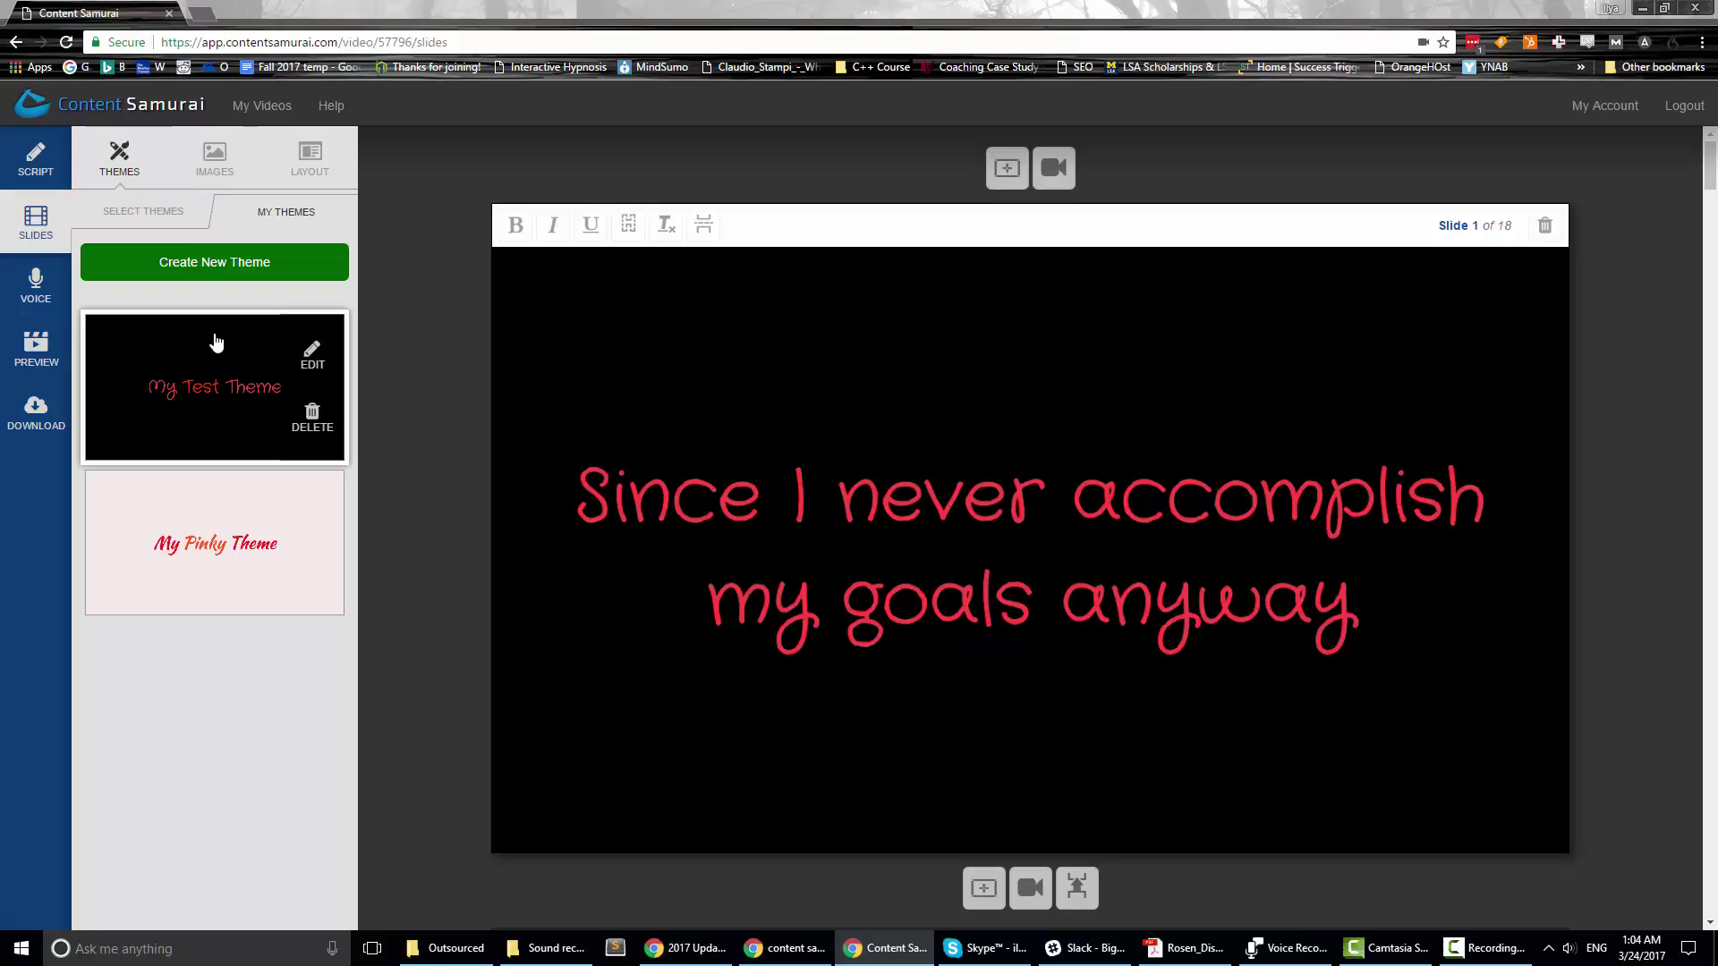
left_click(143, 211)
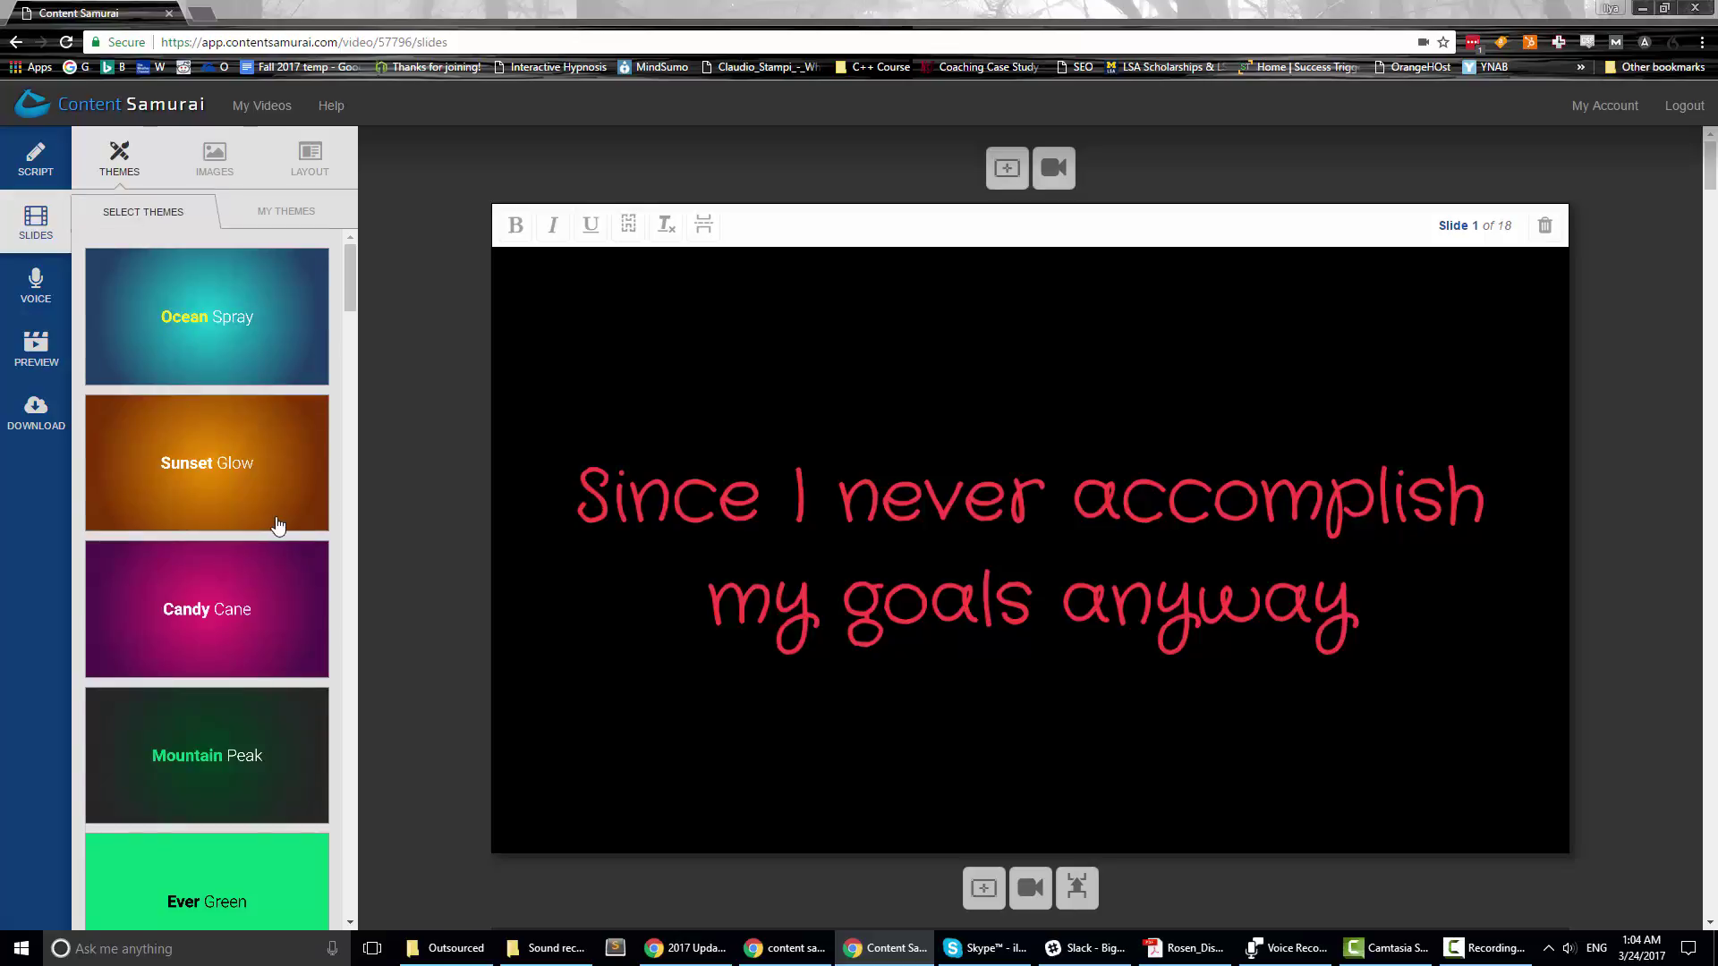
scroll(269, 484, "down", 5)
scroll(268, 483, "down", 15)
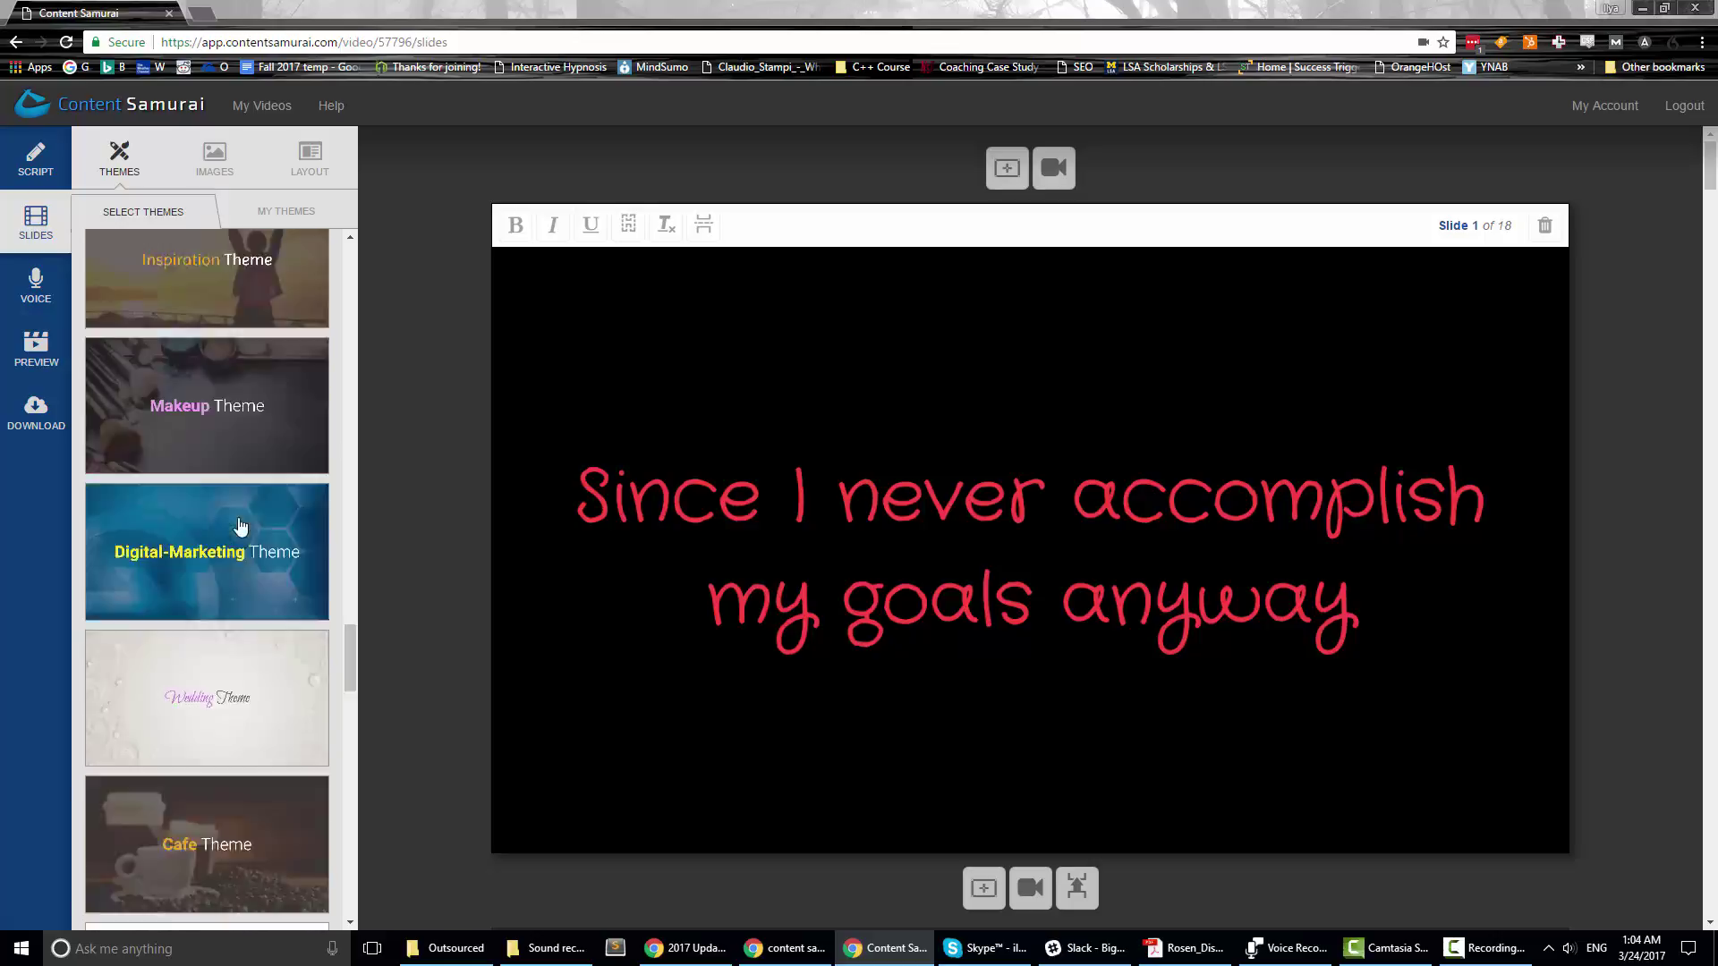
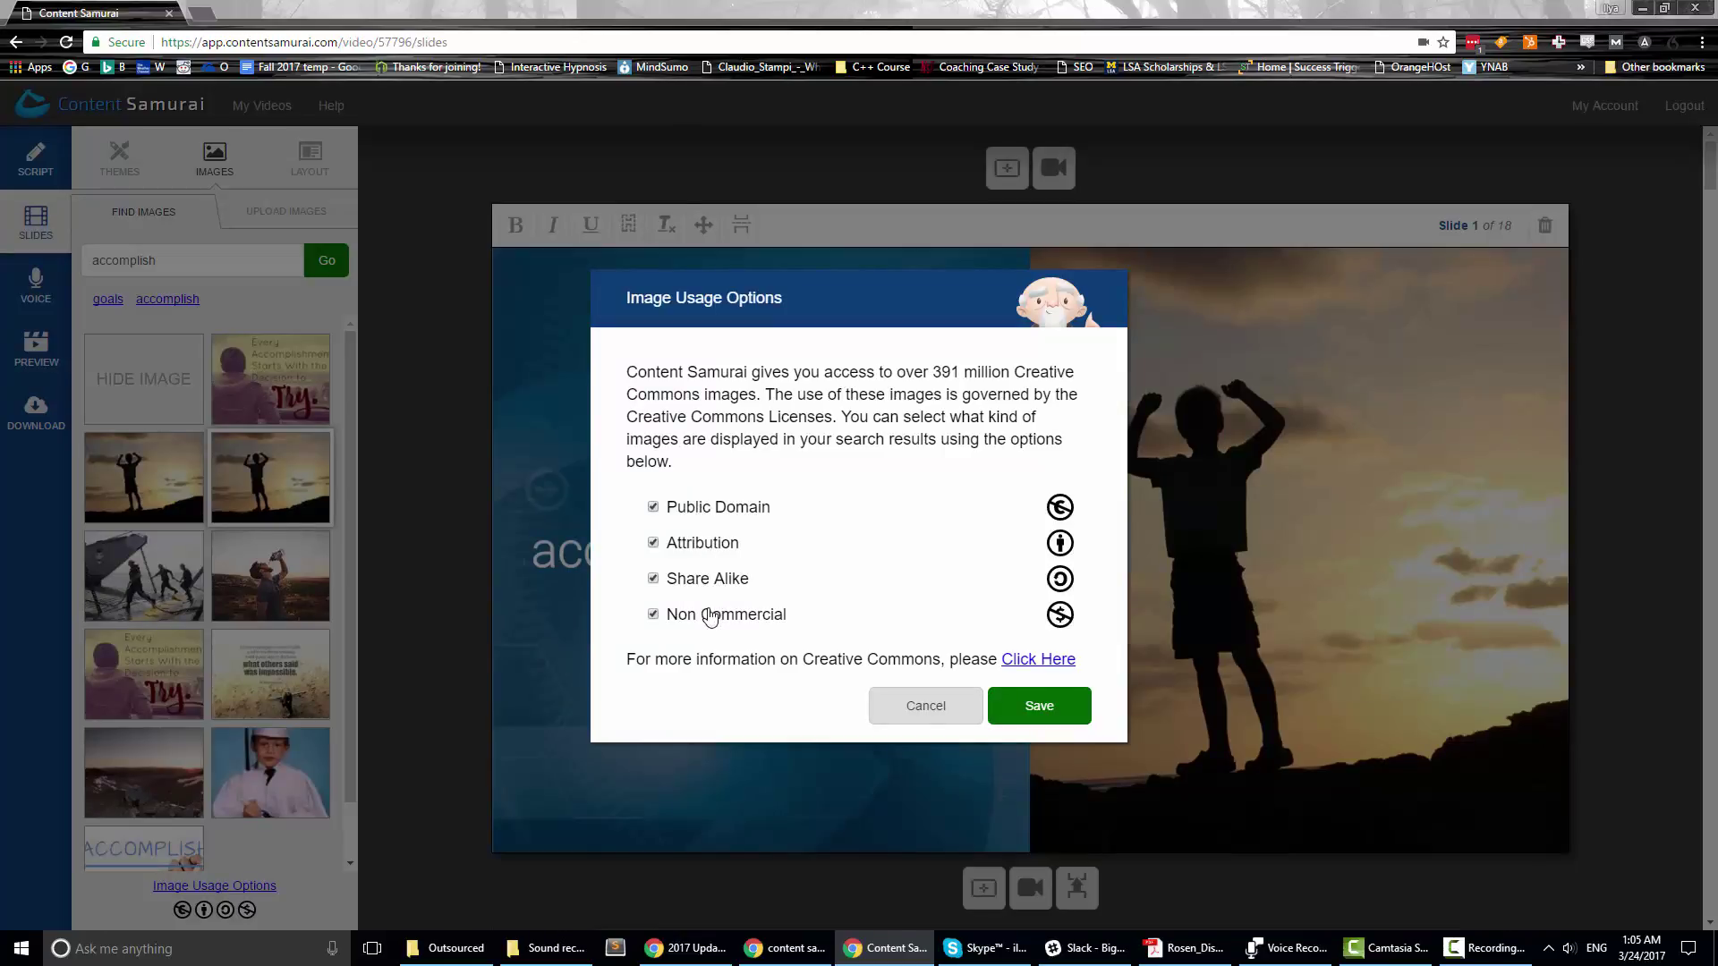
- Close the image usage options without saving and view the uploaded images, including the "How to Write Copy That Sells" picture
left_click(926, 707)
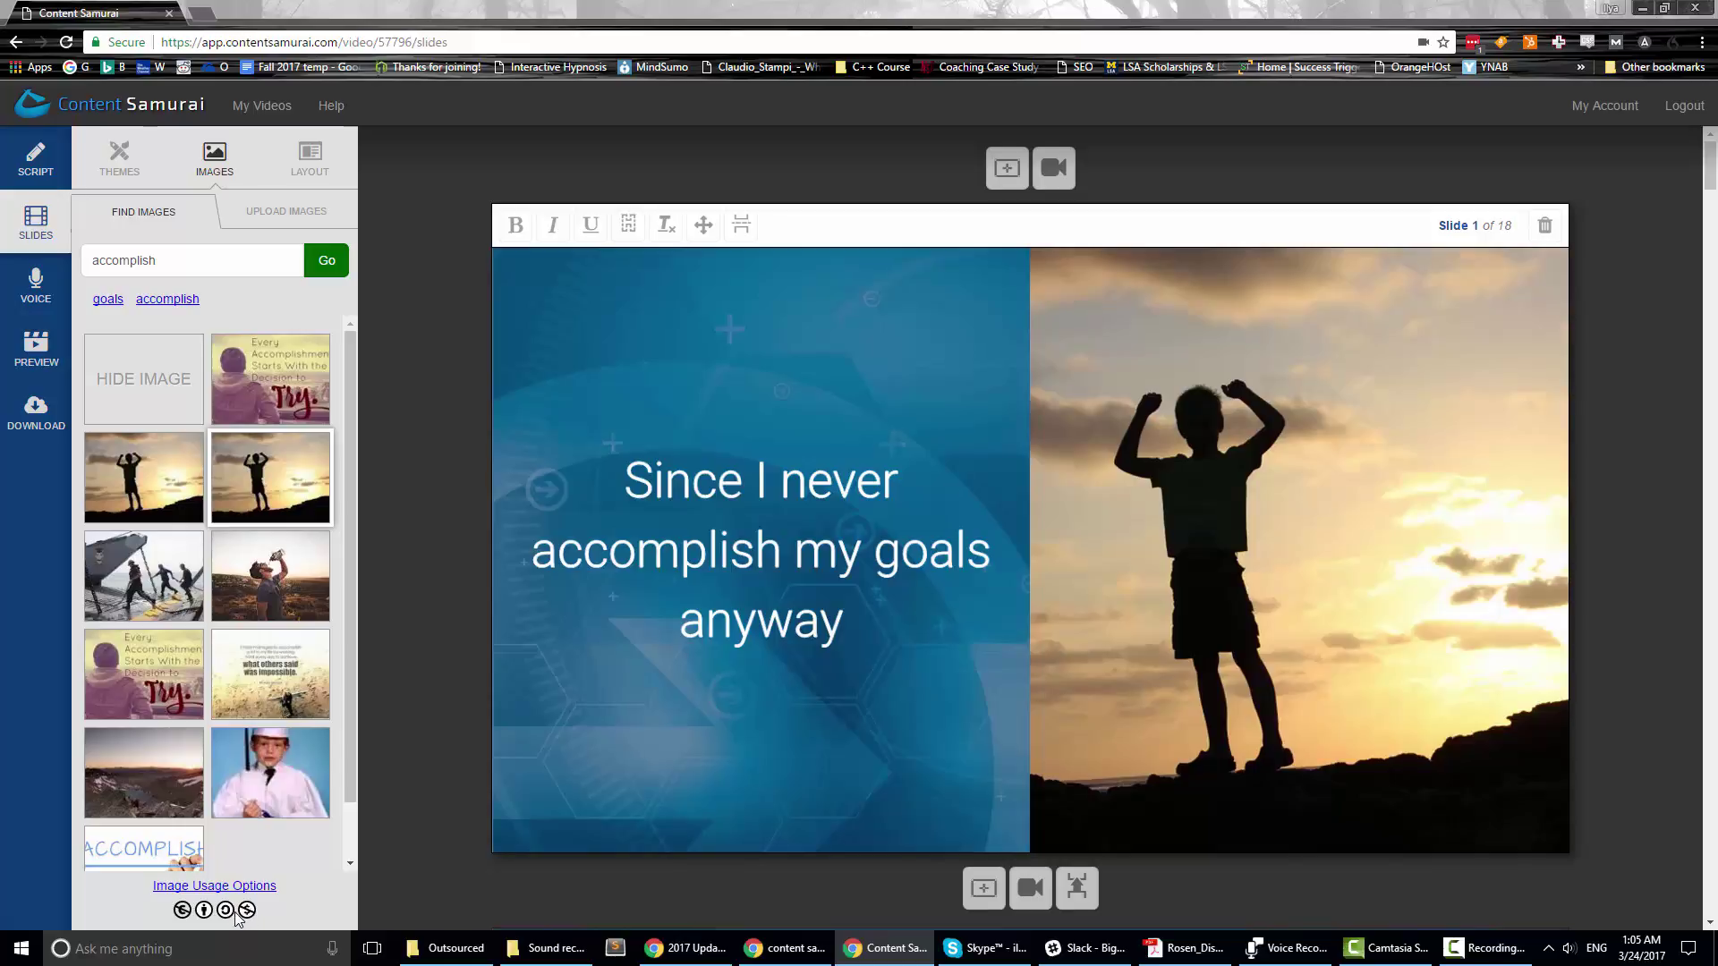
left_click(308, 213)
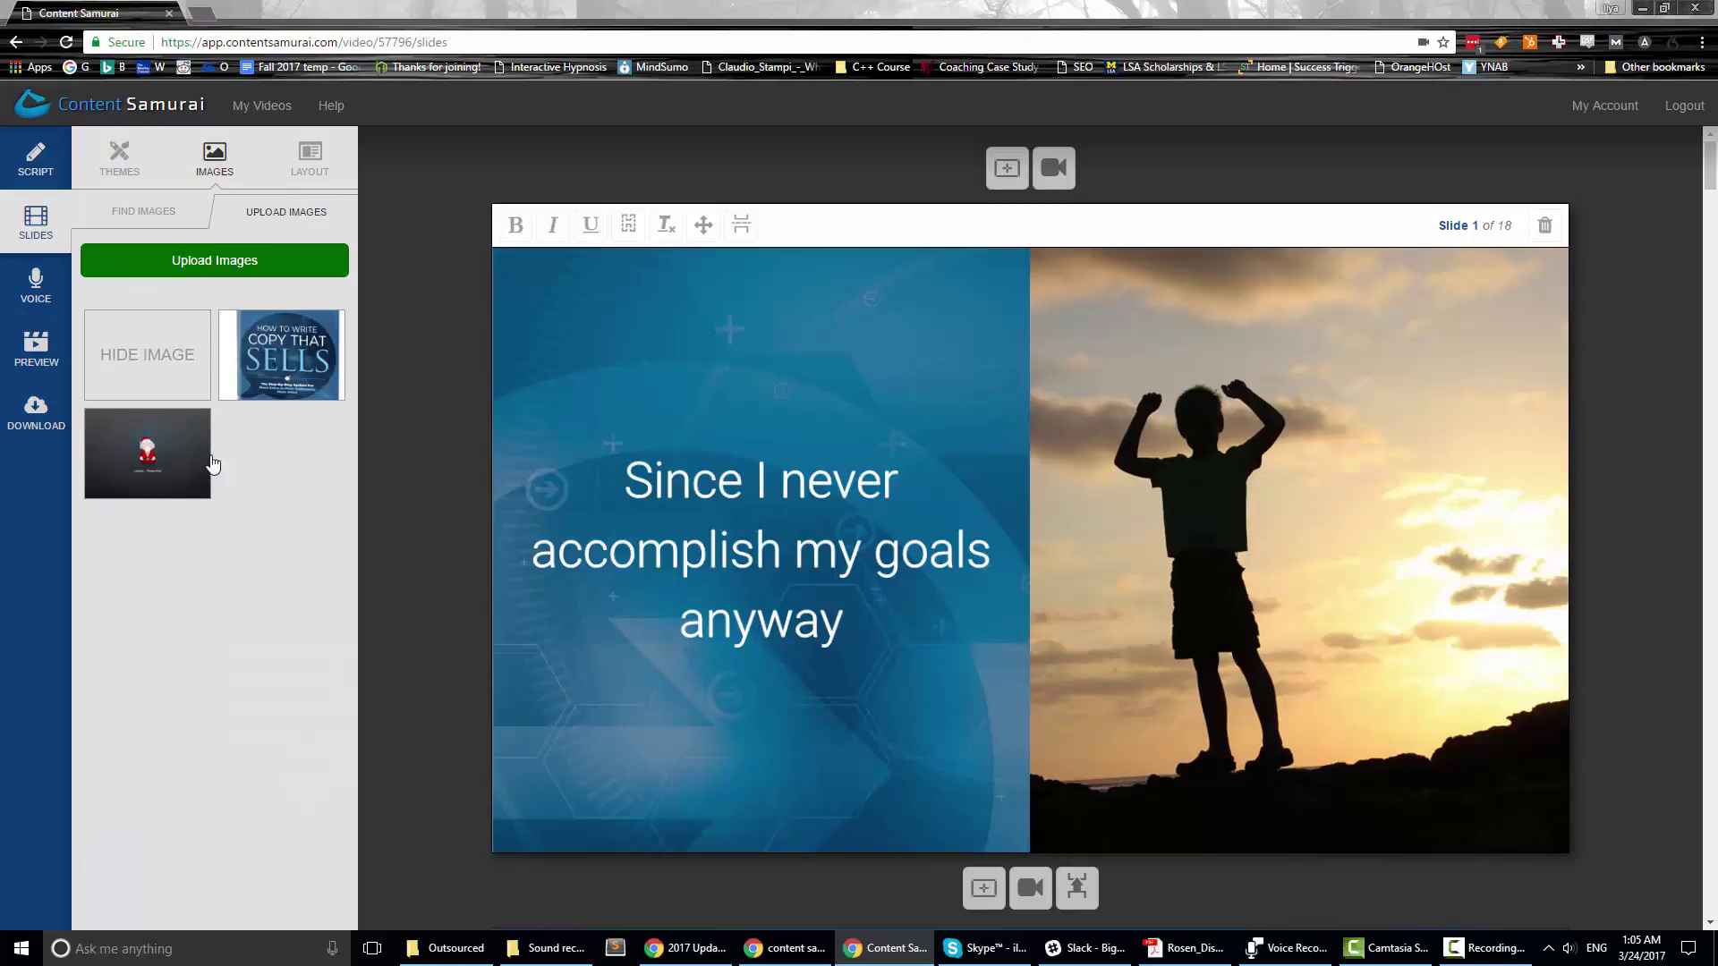
left_click(282, 346)
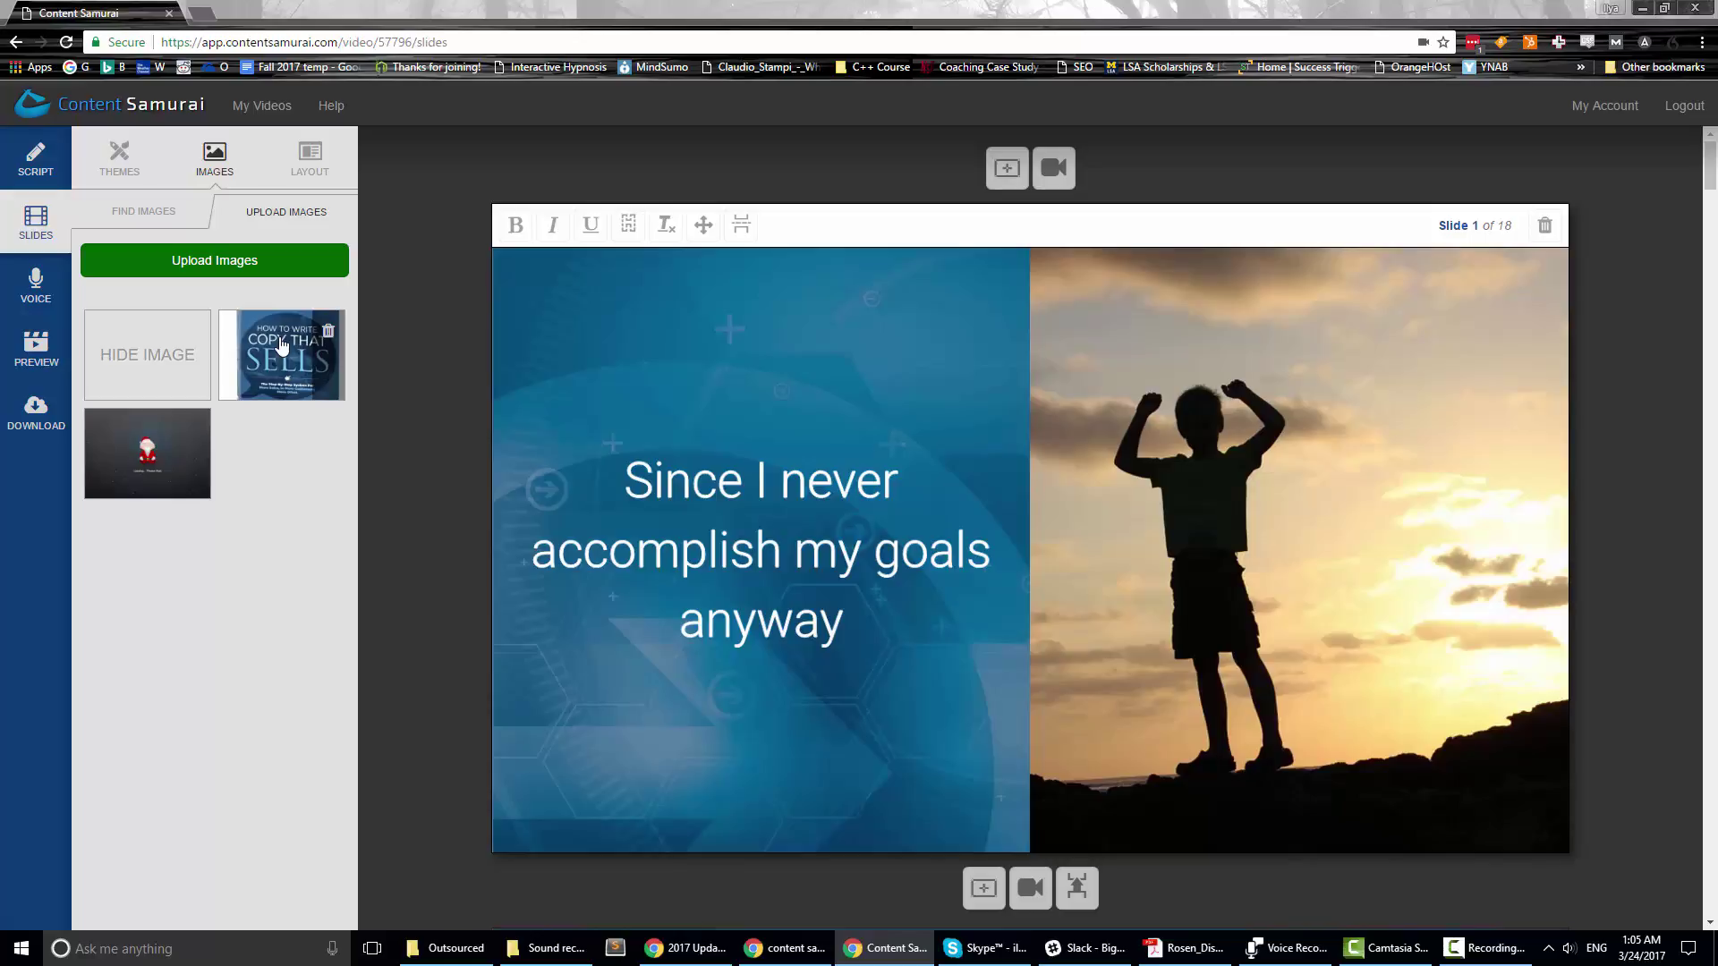
- Try the uploaded book picture and several "accomplish" search images on slide 1, settling on the silhouetted boy at sunset
scroll(1387, 501, "down", 1)
scroll(1358, 447, "up", 1)
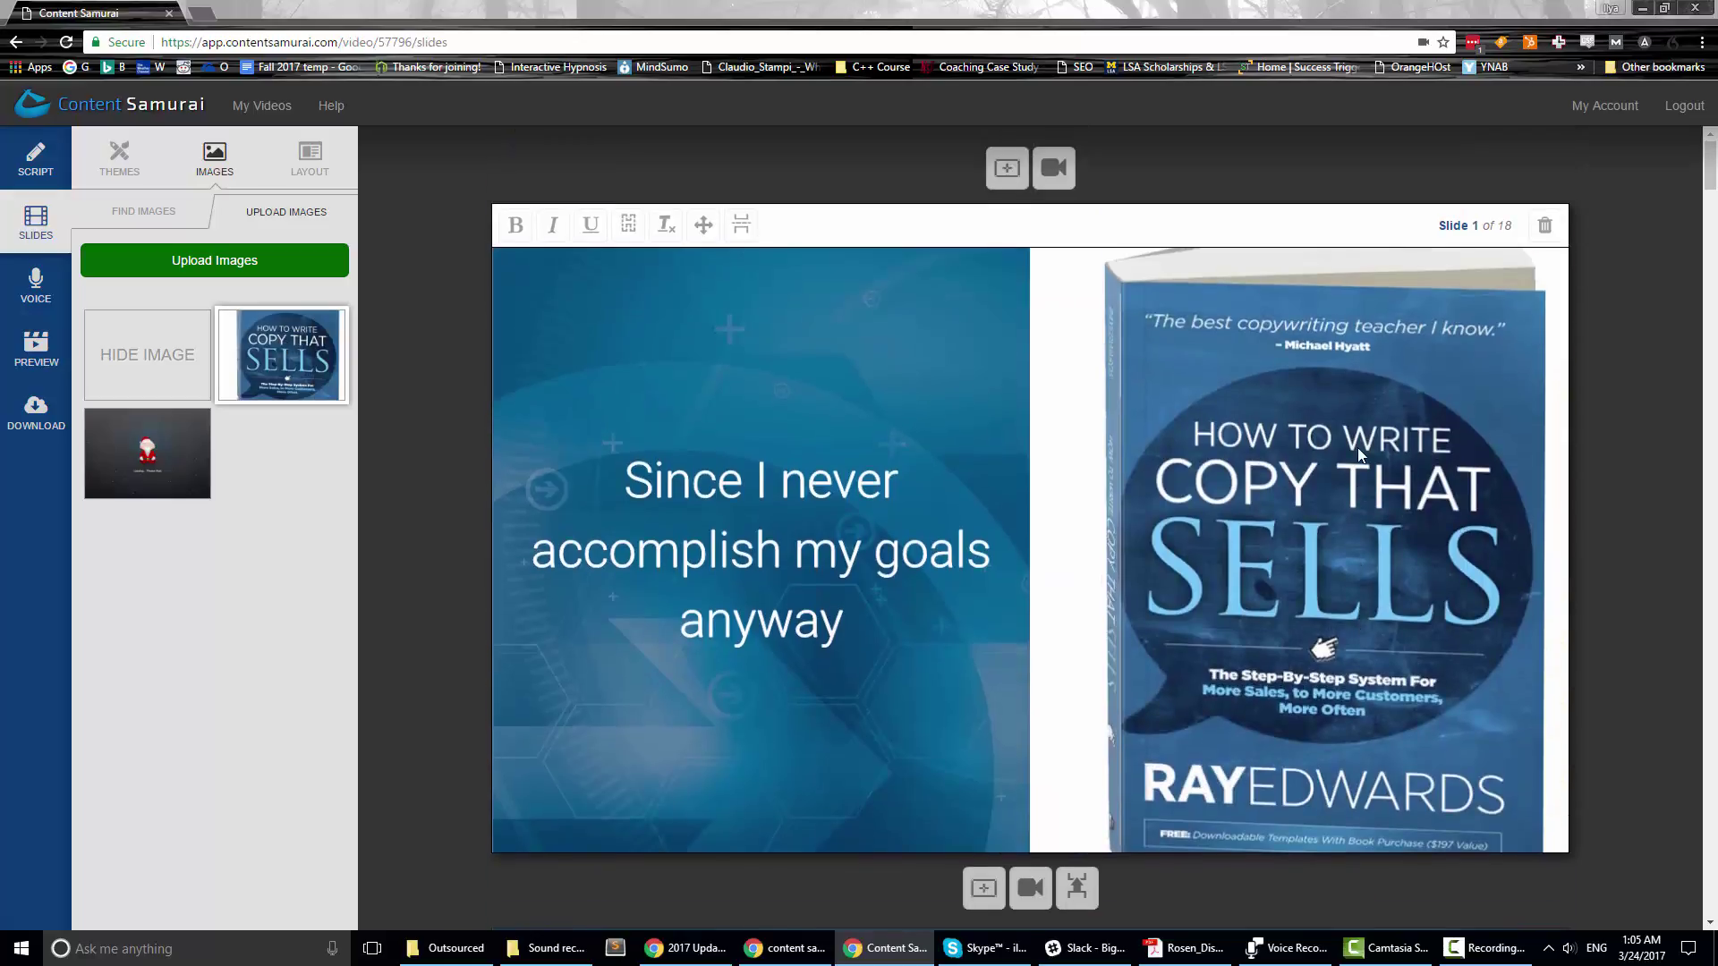
left_click(182, 215)
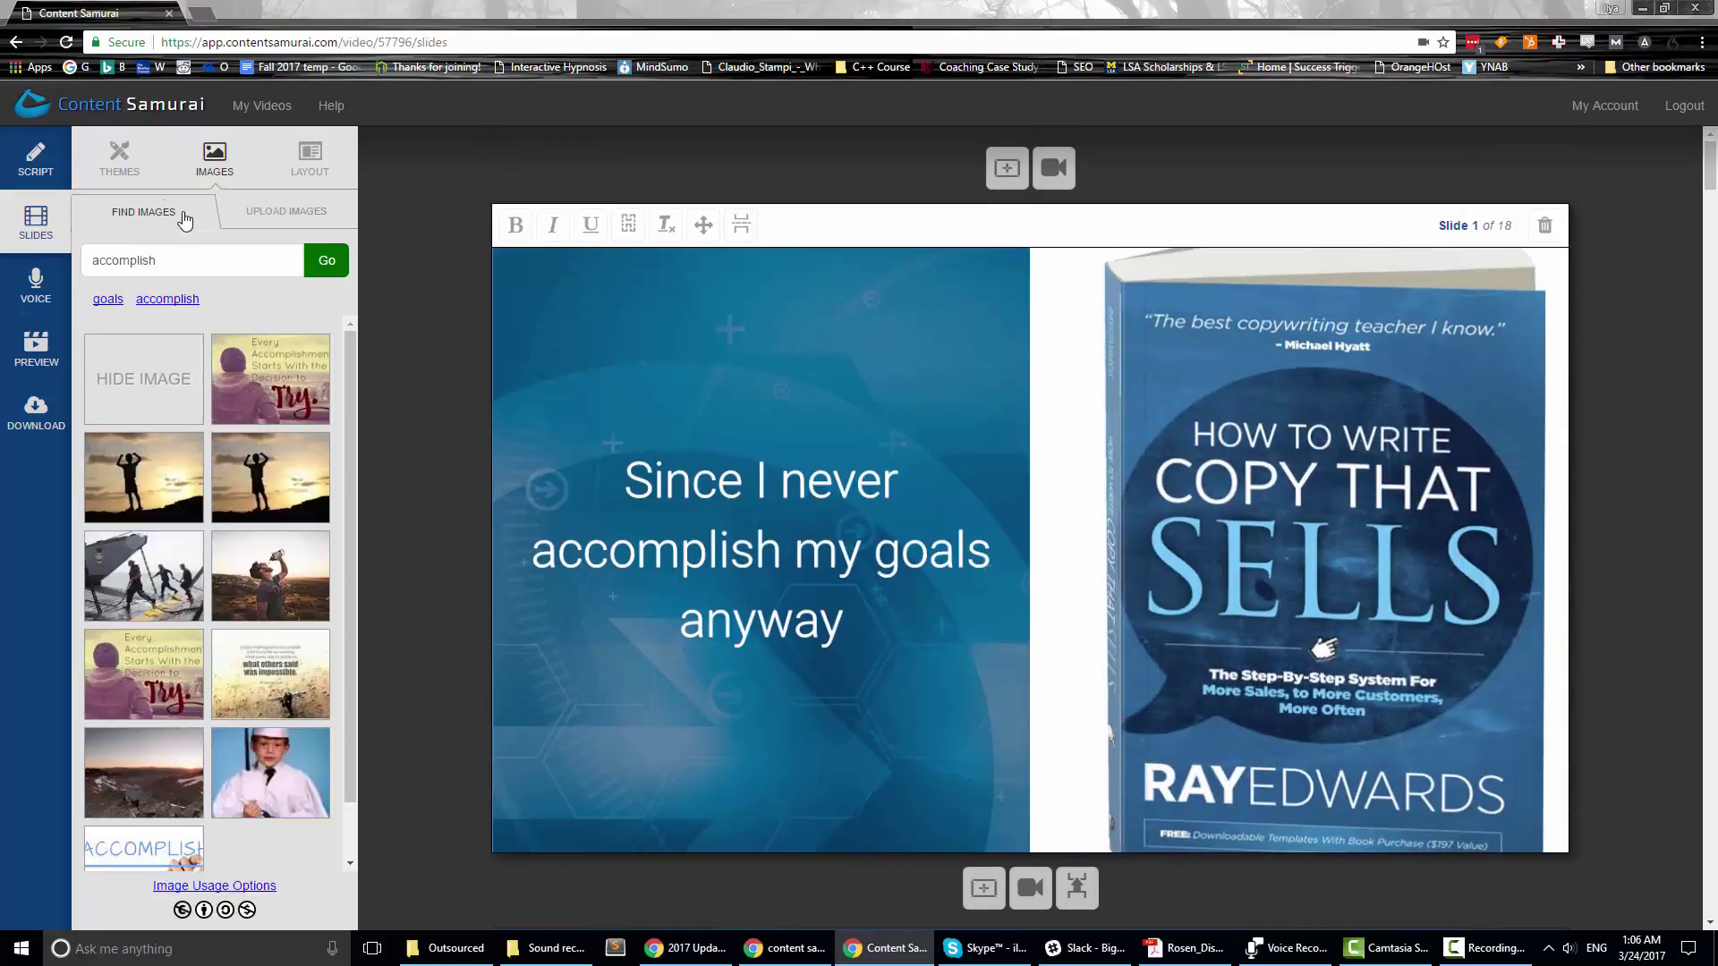
left_click(117, 479)
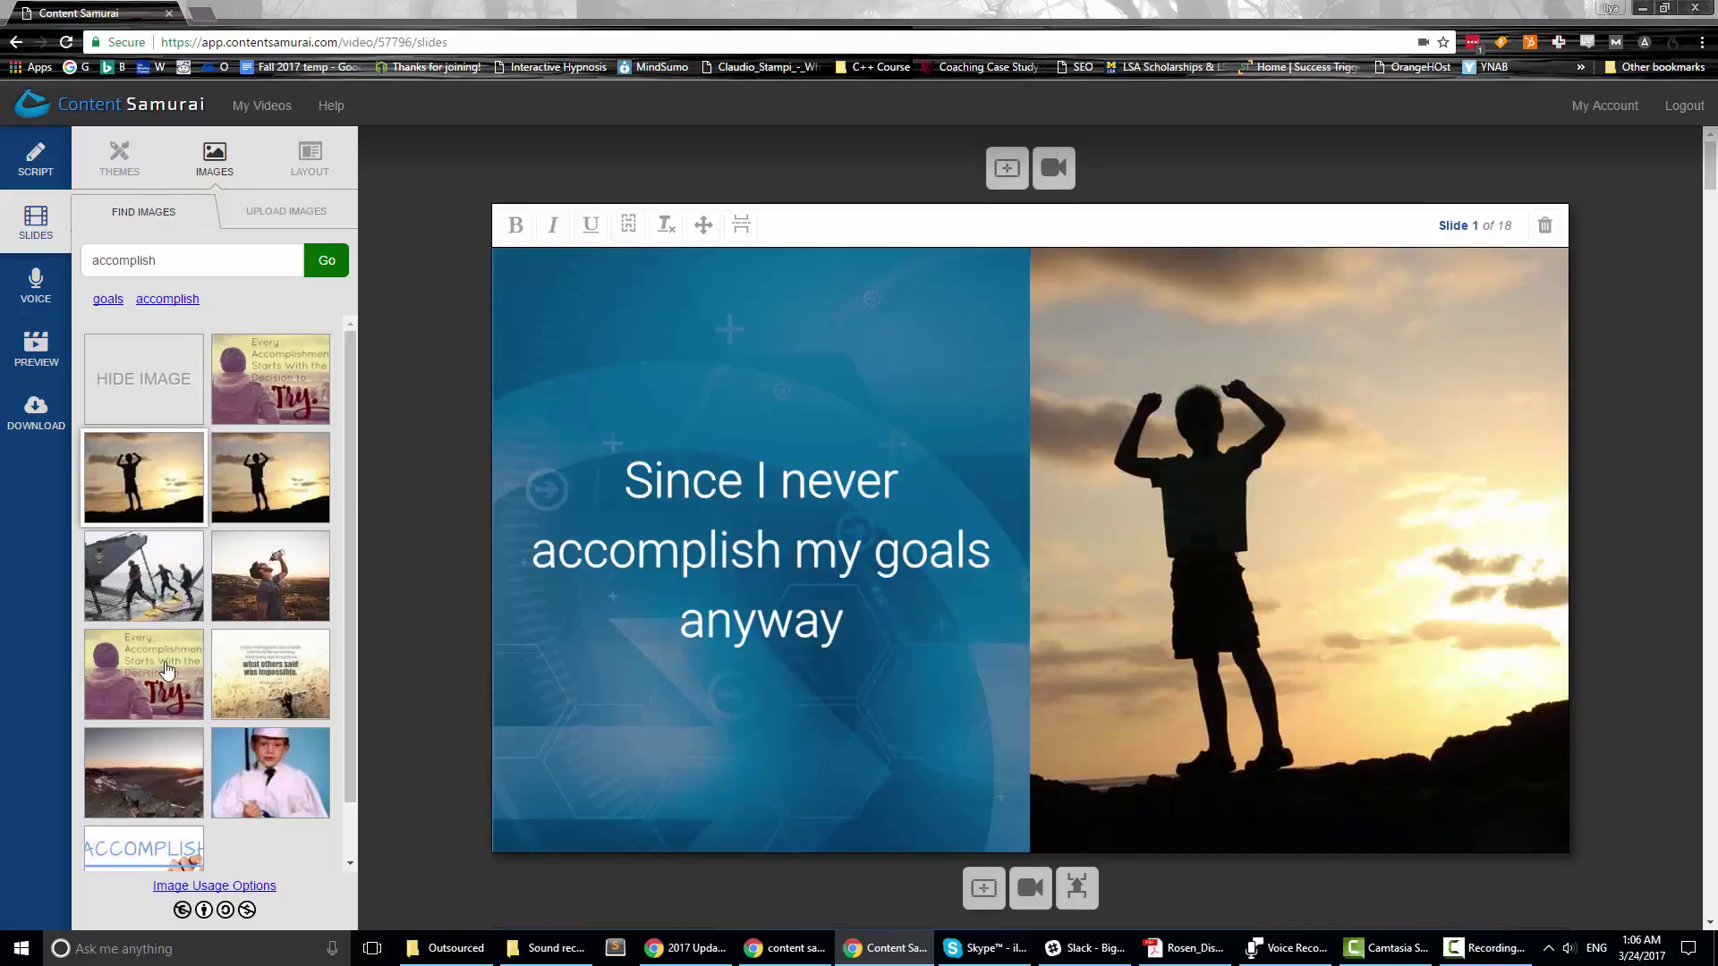
left_click(165, 669)
left_click(264, 417)
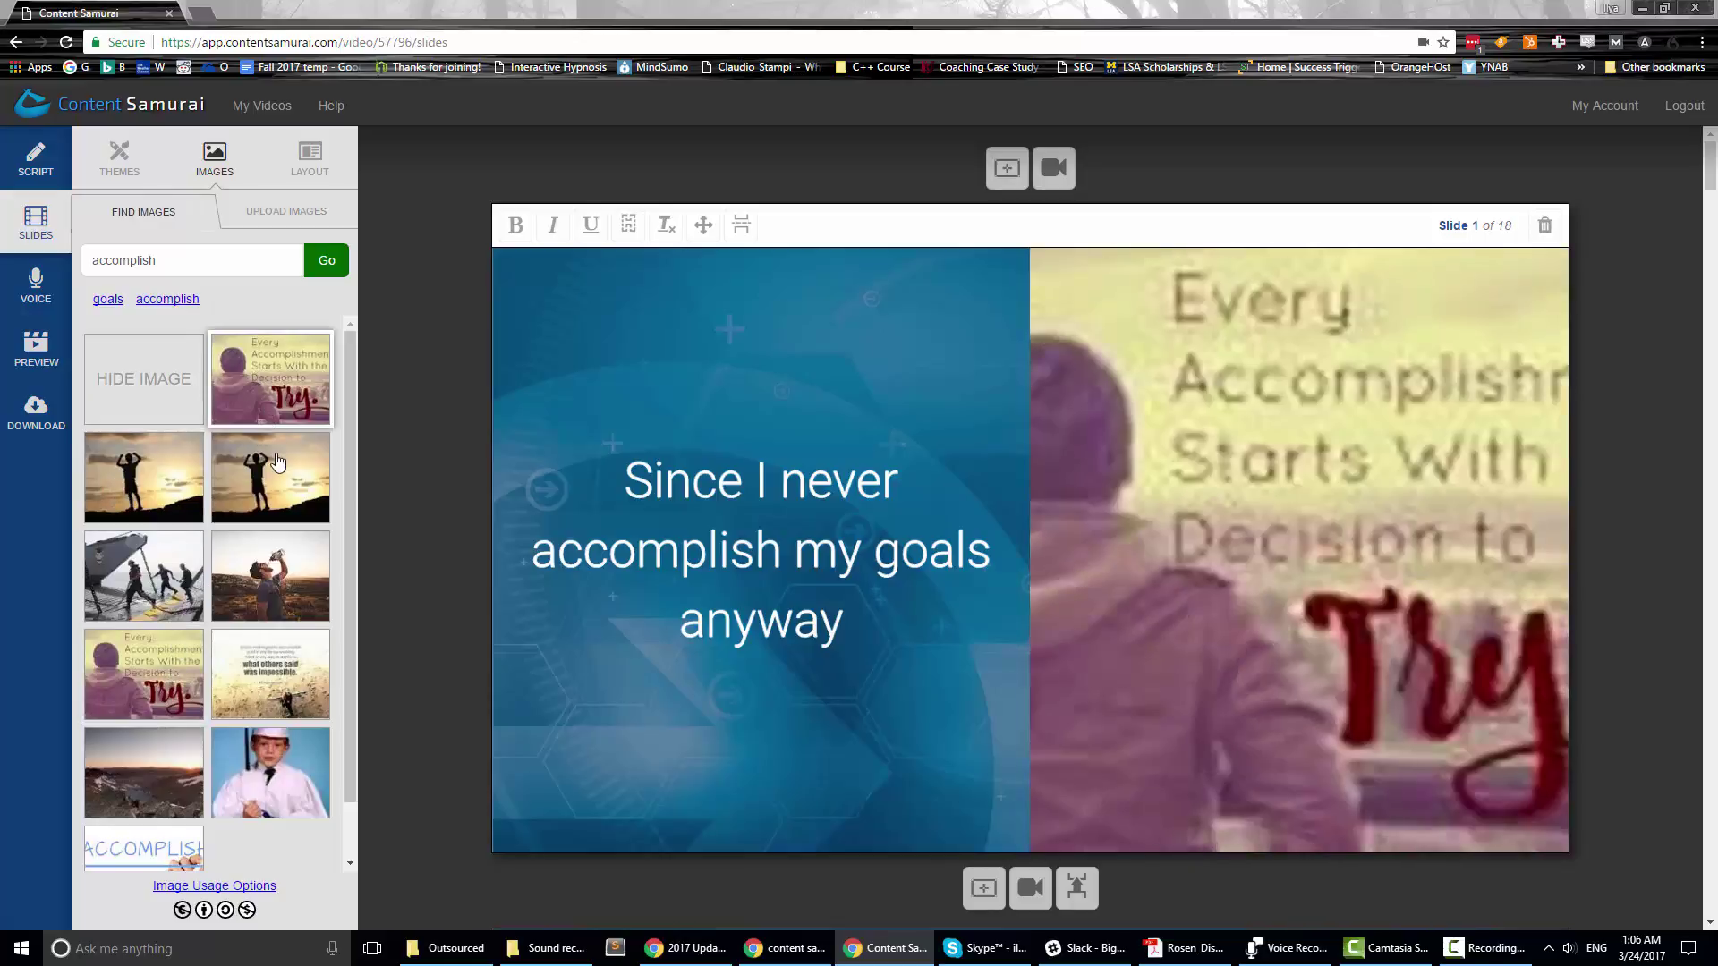
left_click(273, 466)
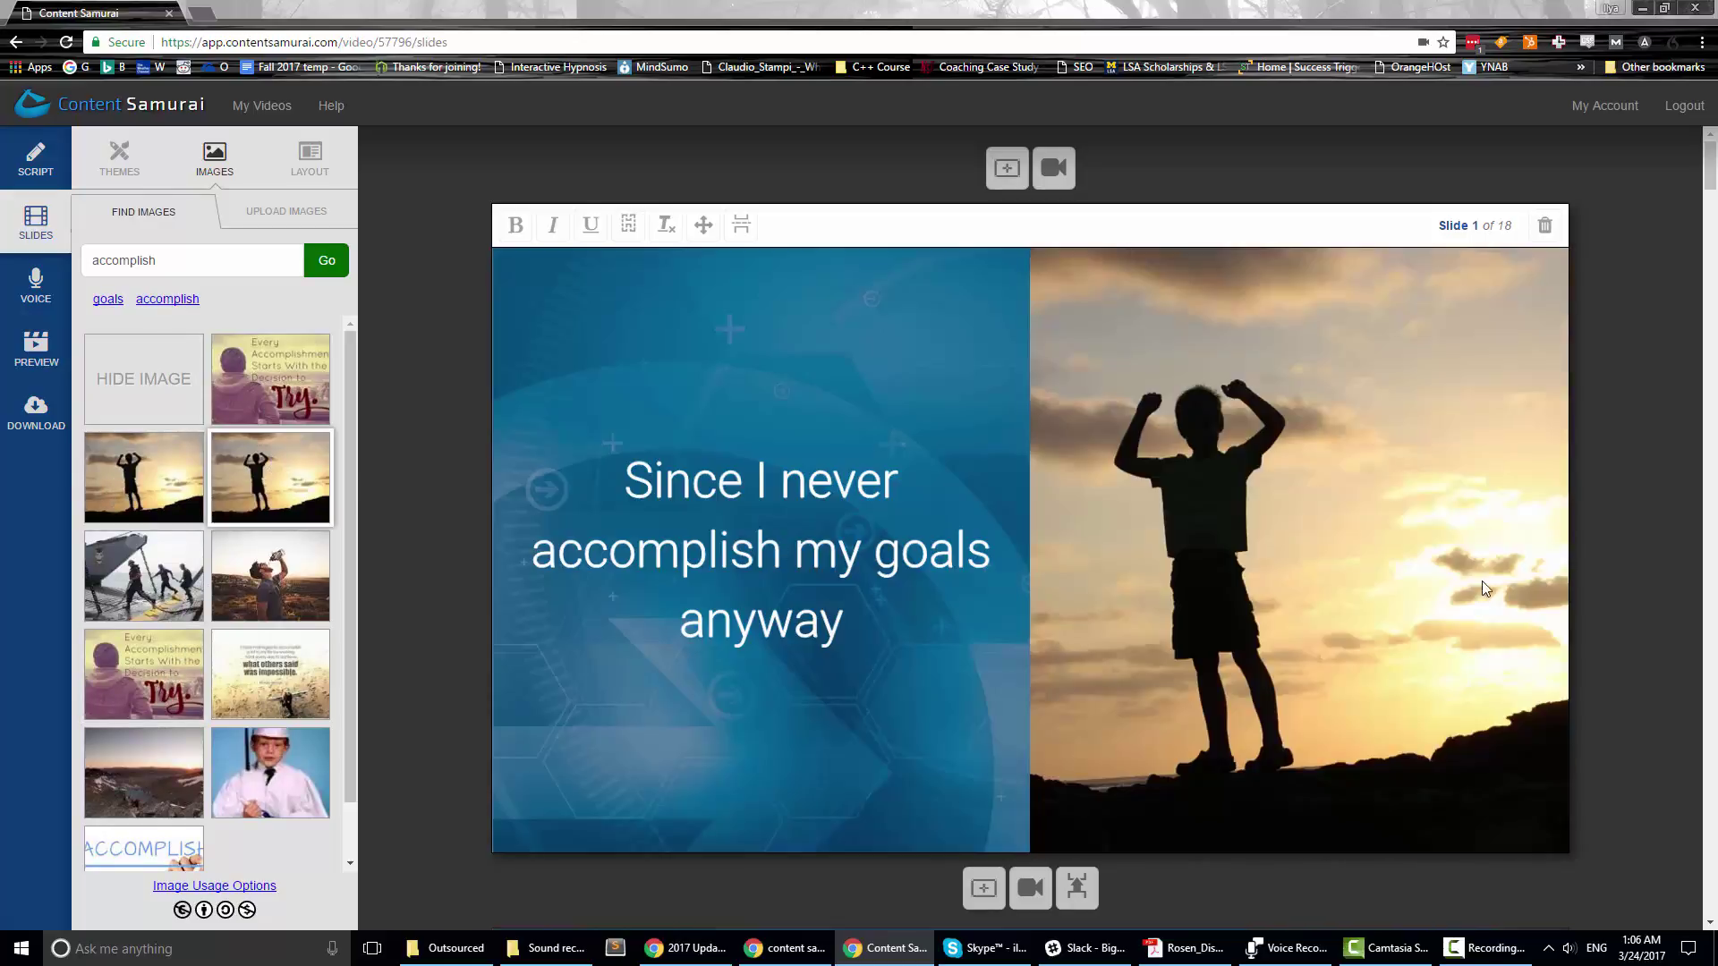
- Set slide 2's layout to text at the bottom
scroll(727, 507, "down", 8)
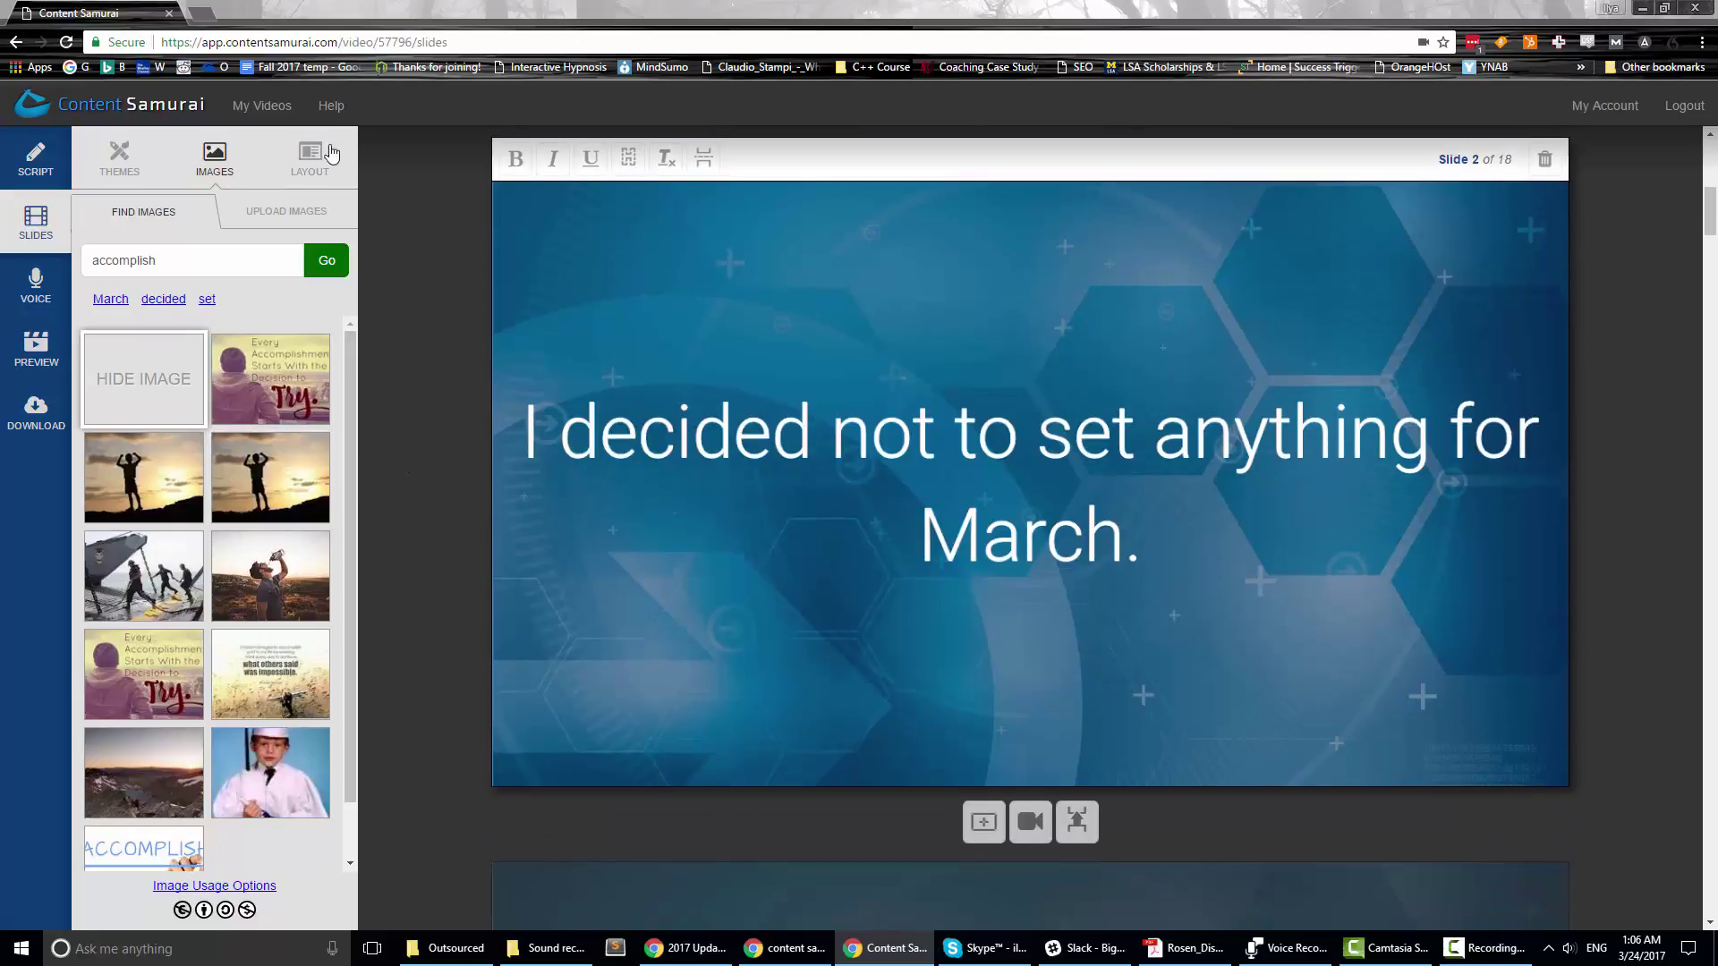
left_click(310, 156)
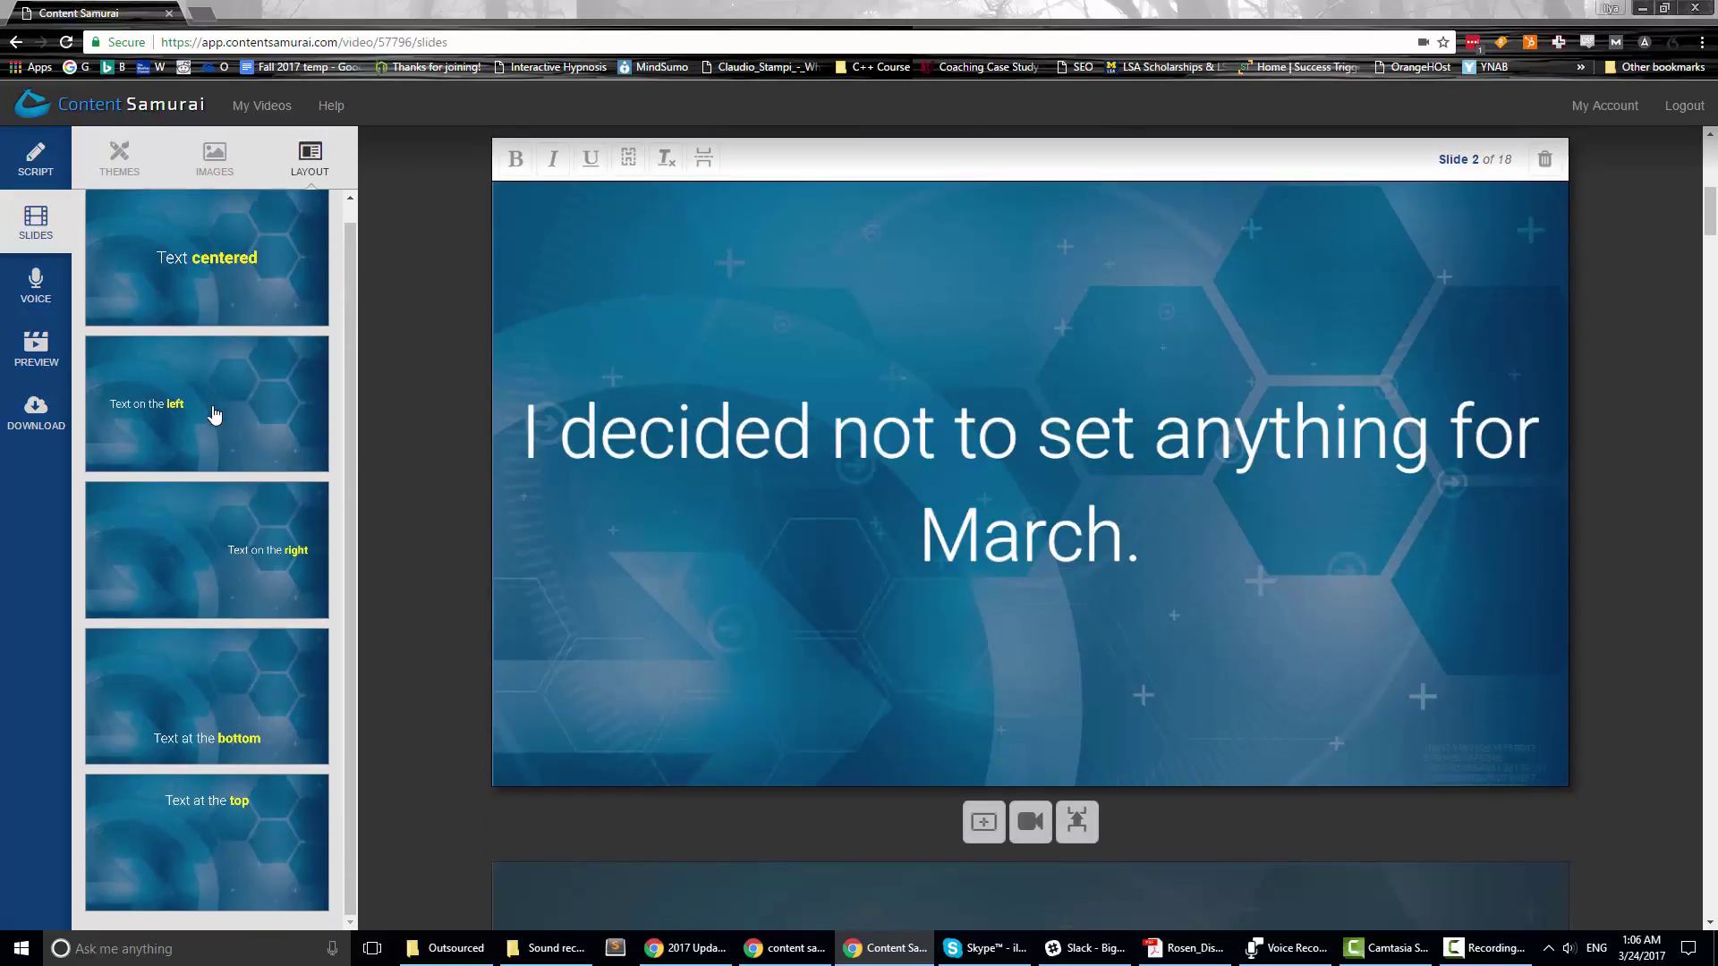
left_click(224, 729)
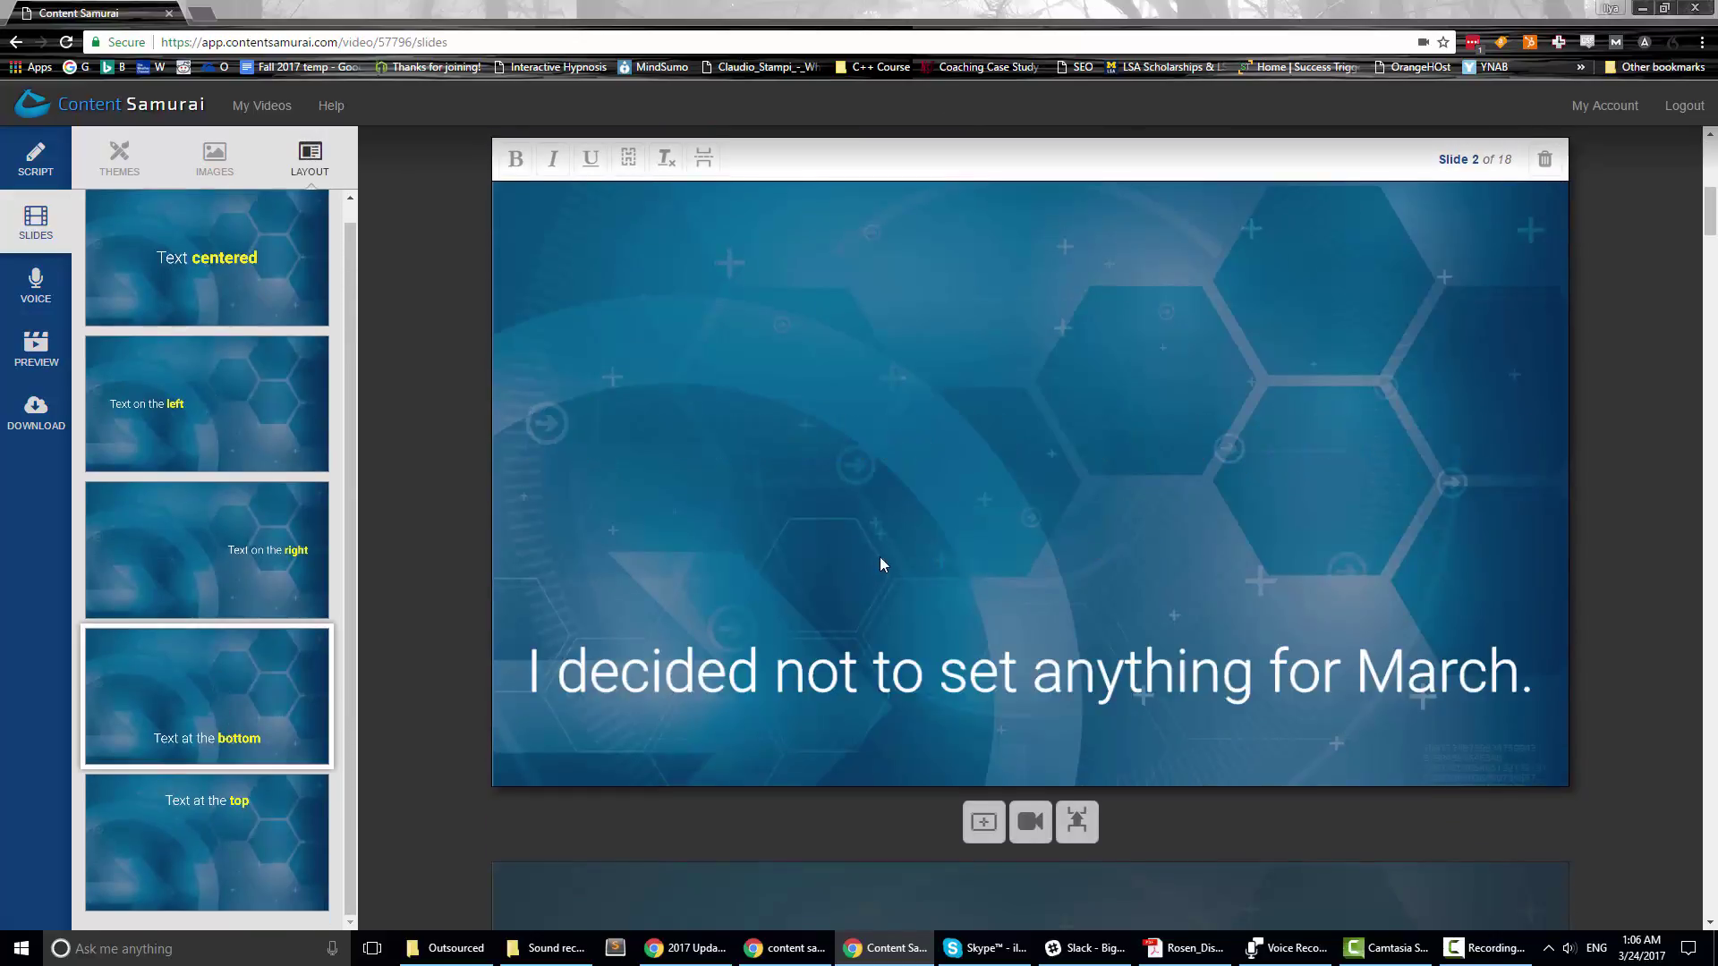
- Search the images for "lazy" and put the cat lying on its back on the bed on slide 2
left_click(214, 157)
left_click_drag(201, 265, 85, 264)
type("lazy")
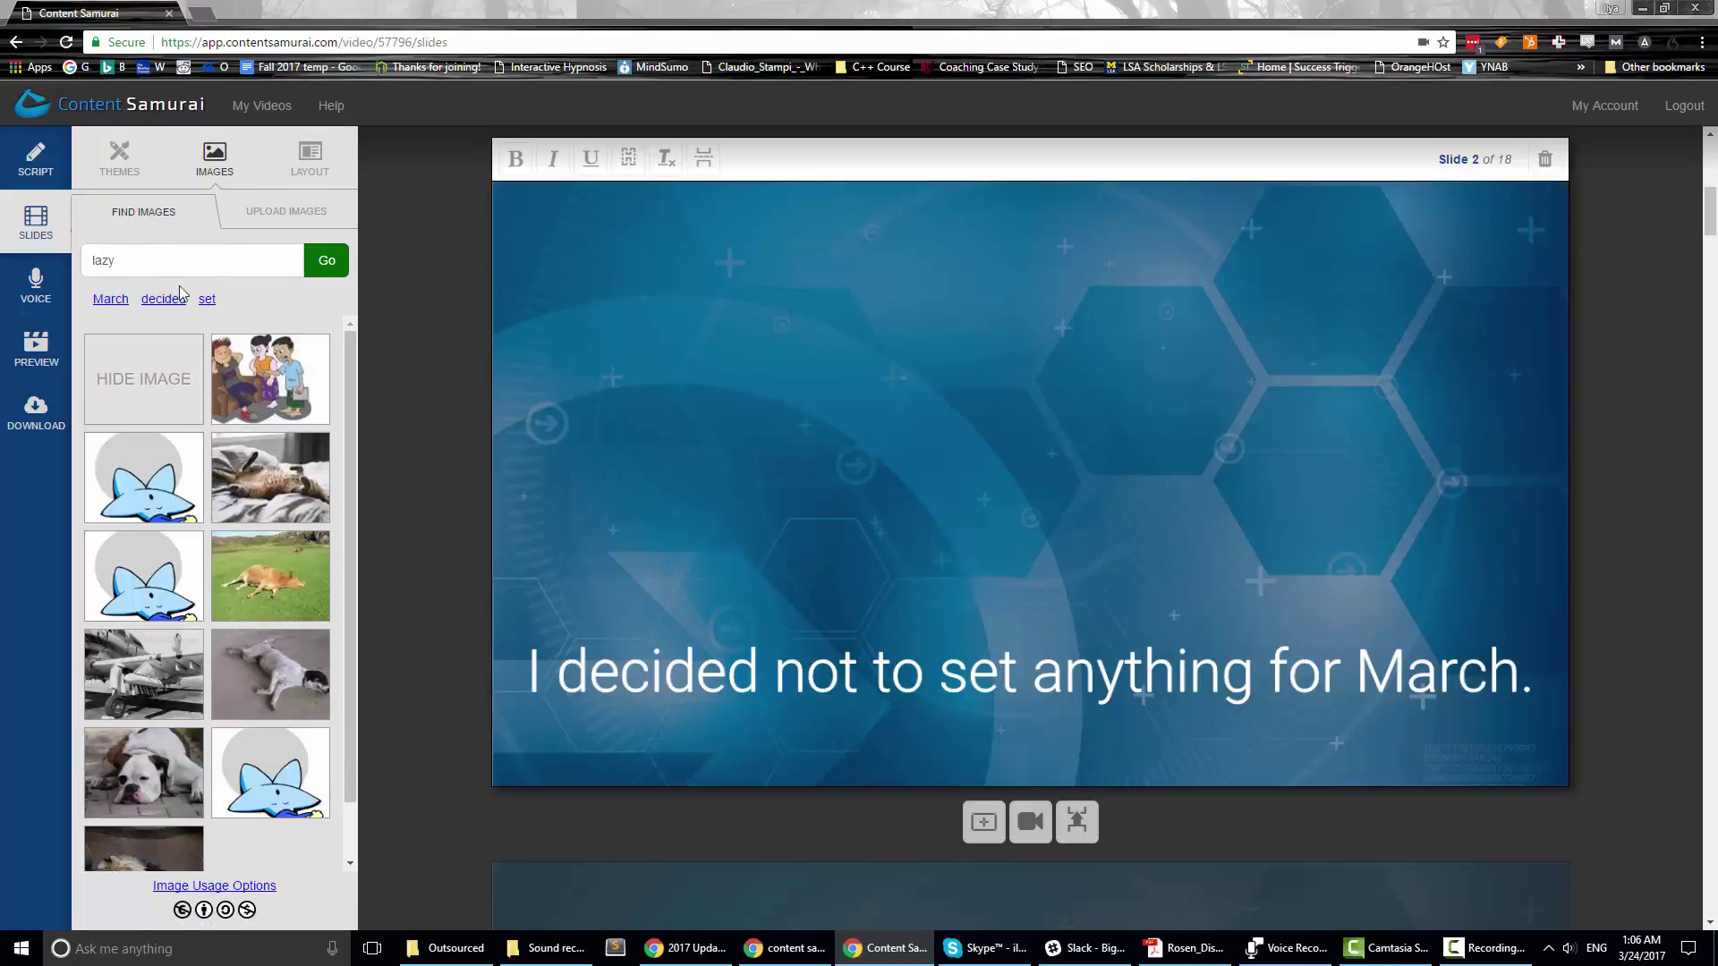
left_click(282, 478)
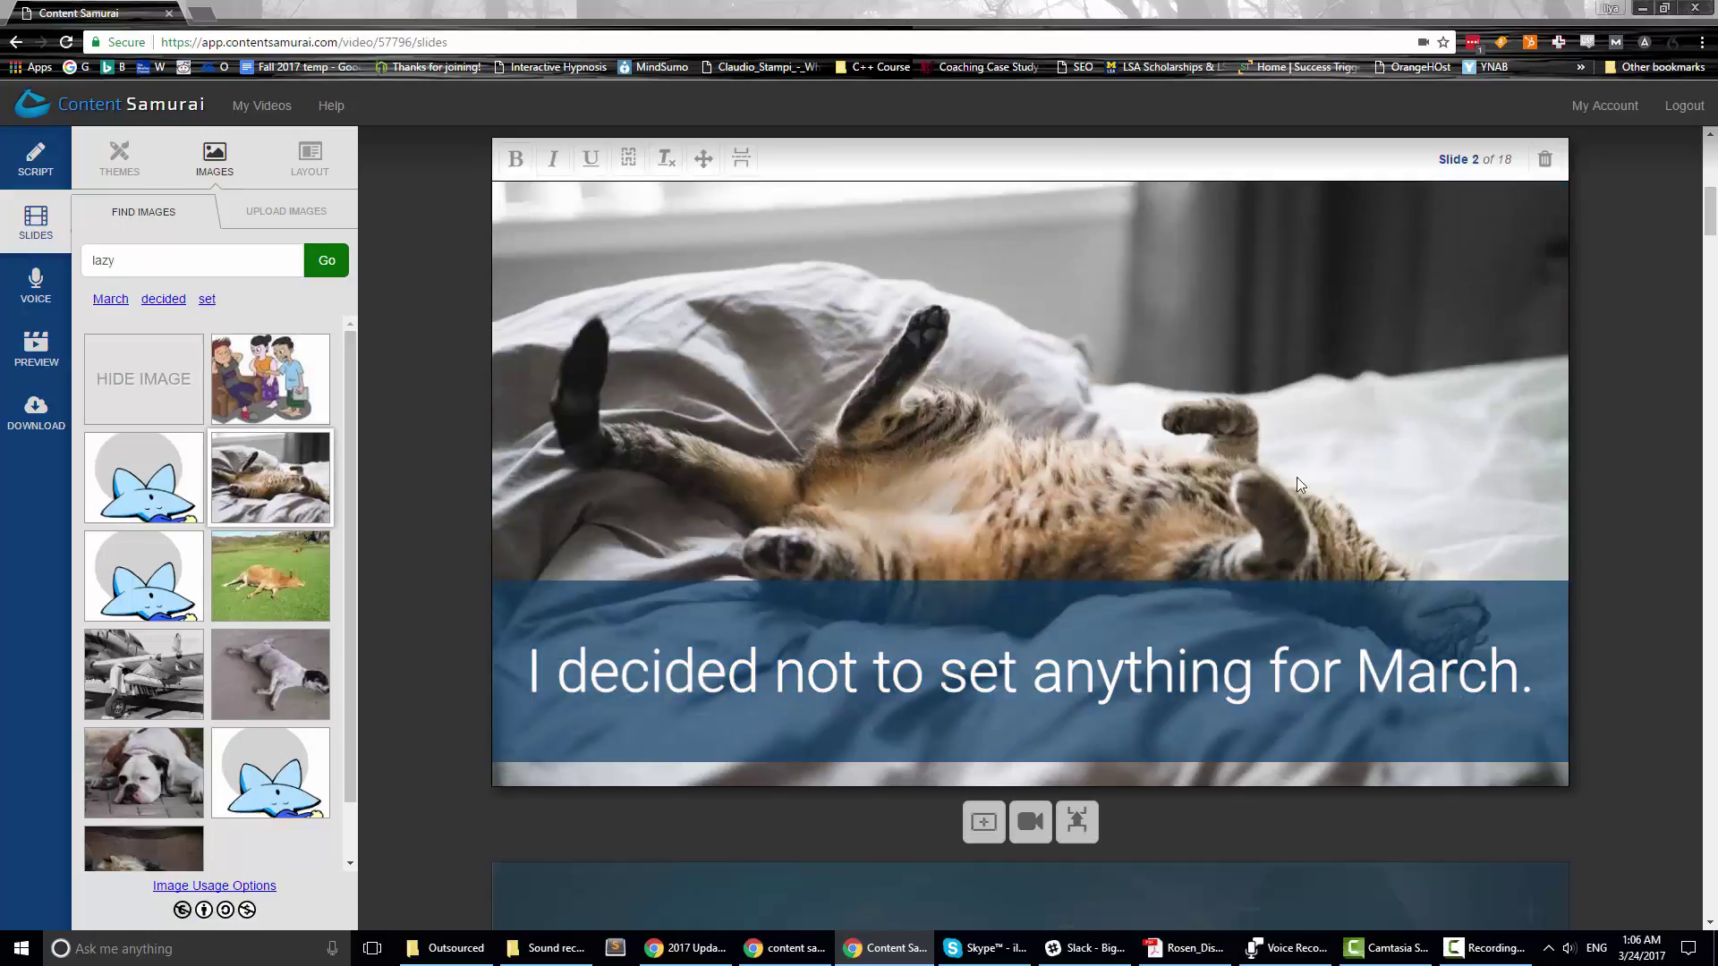
scroll(1296, 476, "up", 1)
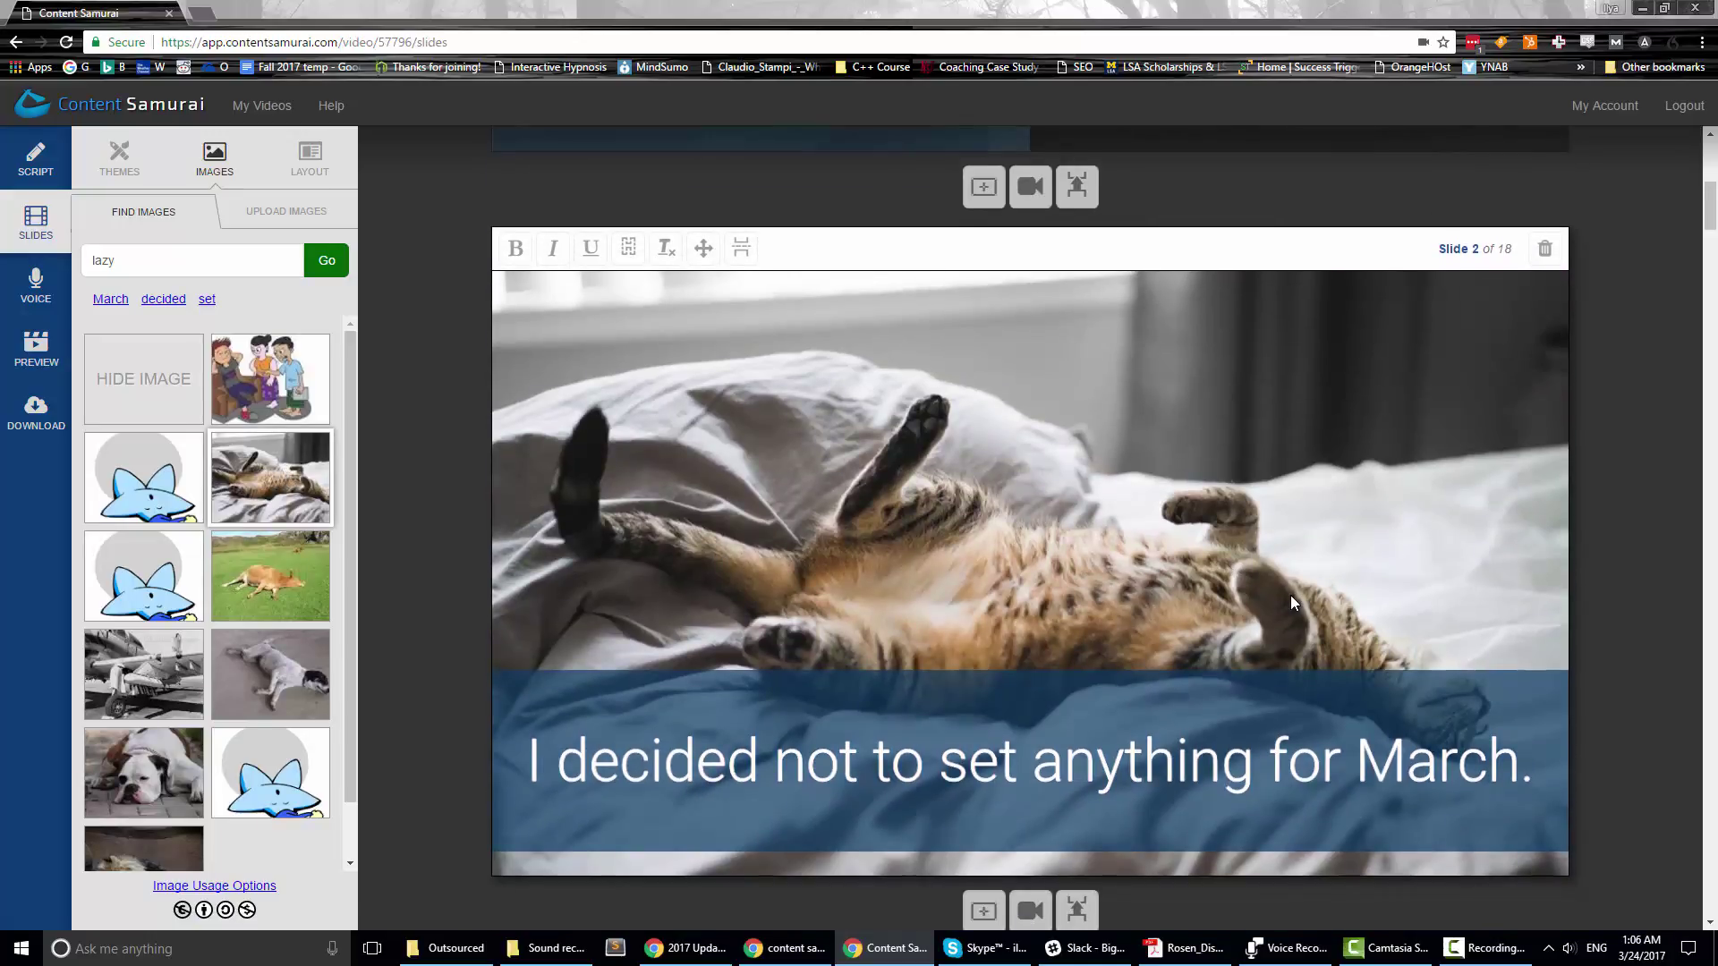
- Try the text on the right layout for slide 2 and settle on text at the top
left_click(324, 162)
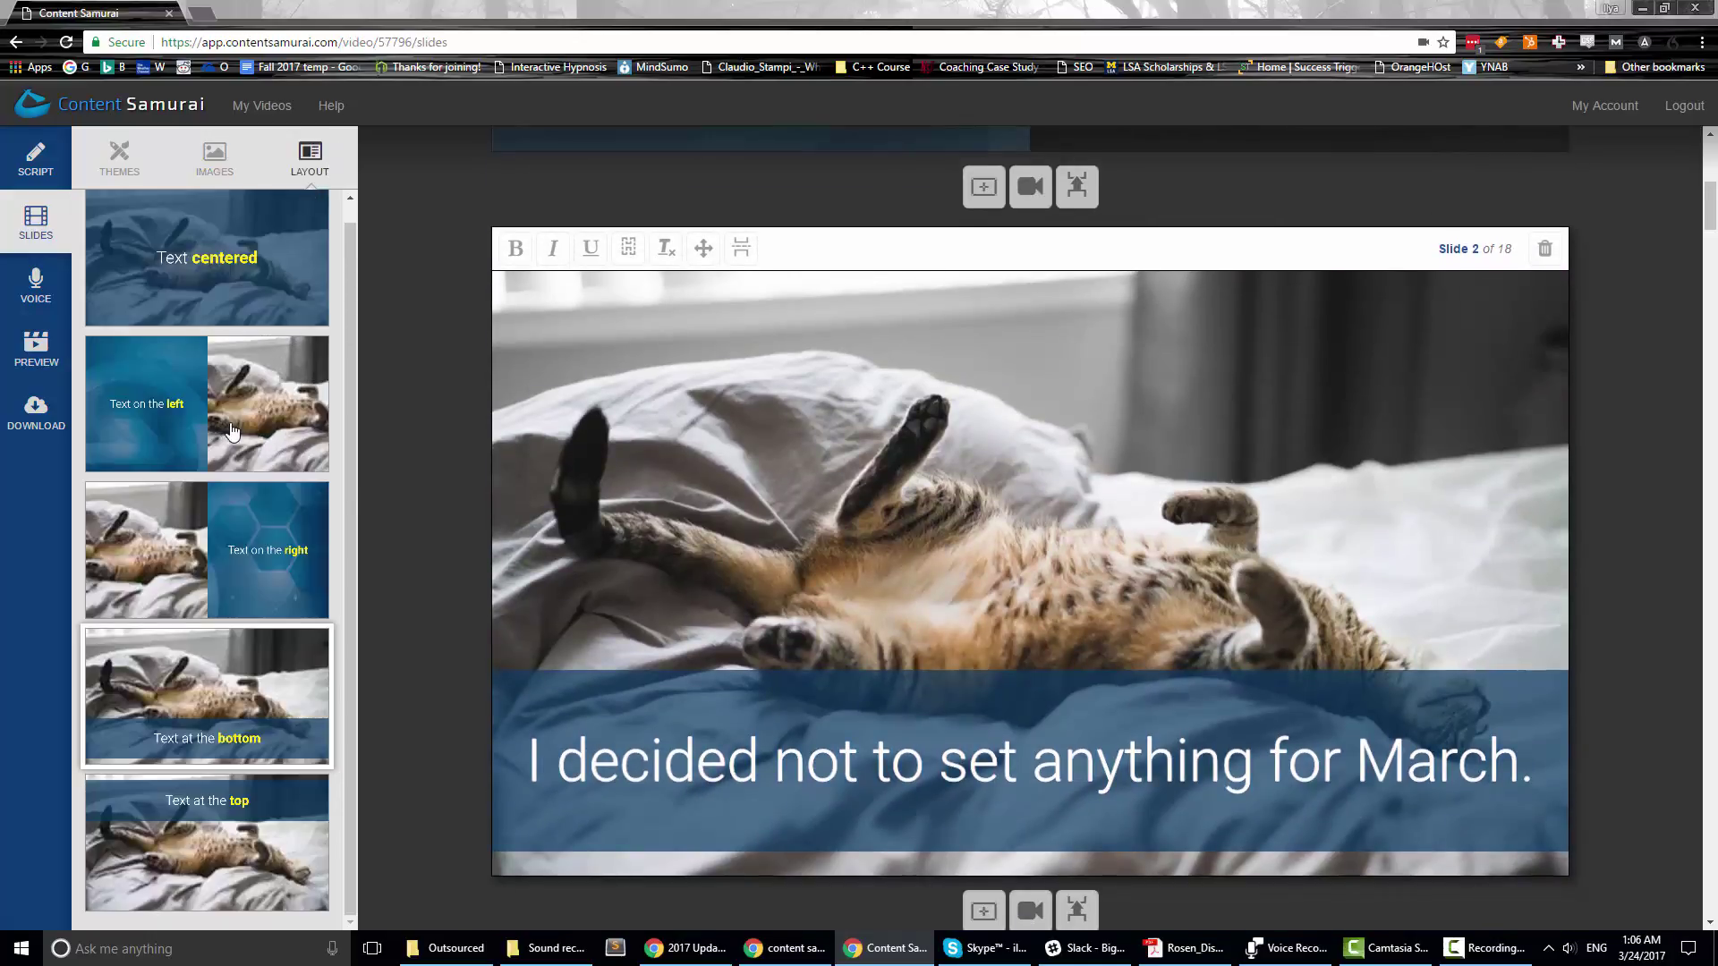
left_click(236, 602)
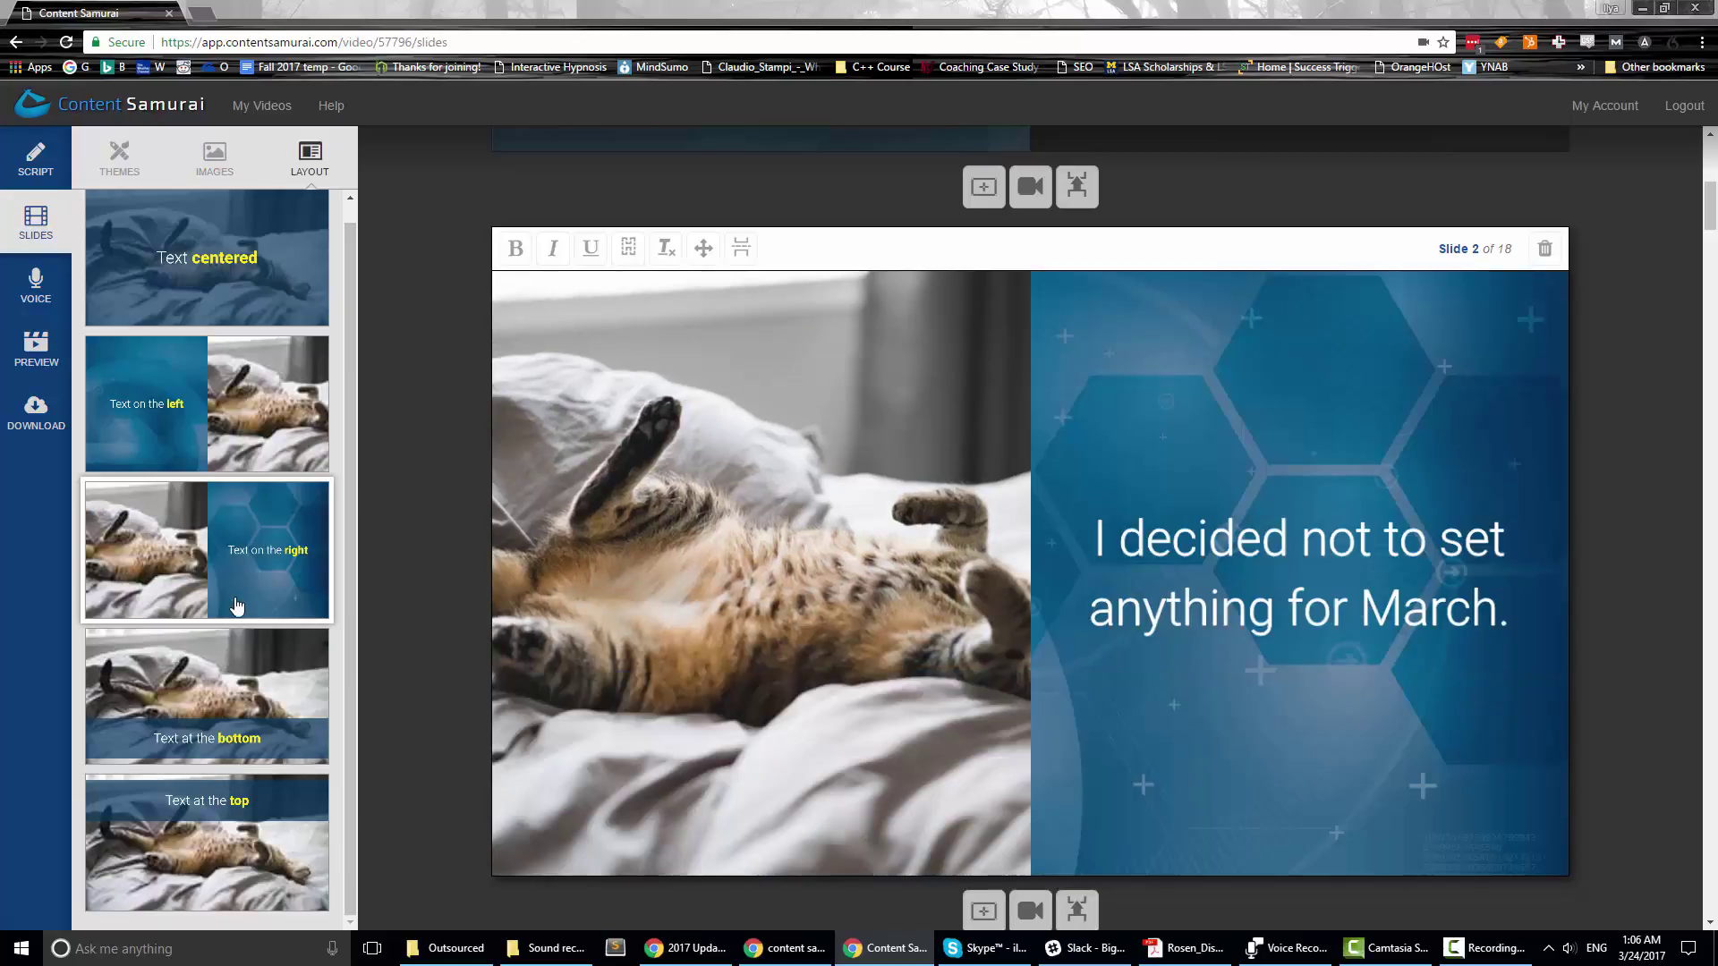
left_click(238, 810)
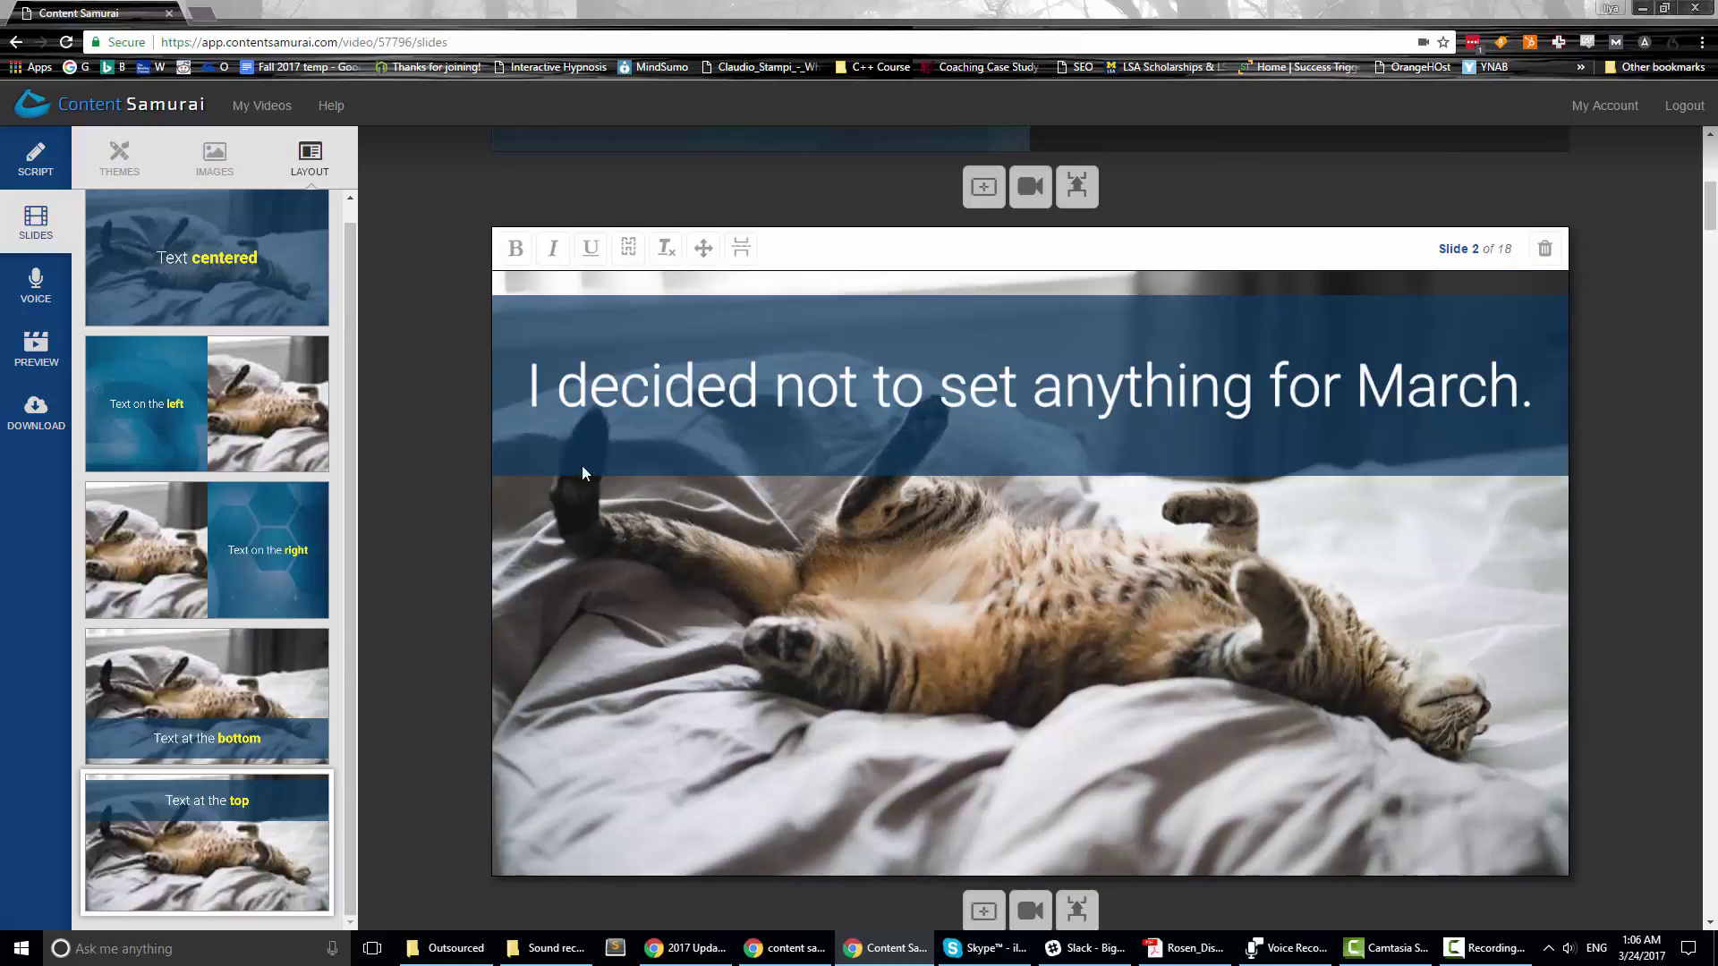
- Try to make the word "accomplish" bold on slide 1
scroll(582, 473, "up", 5)
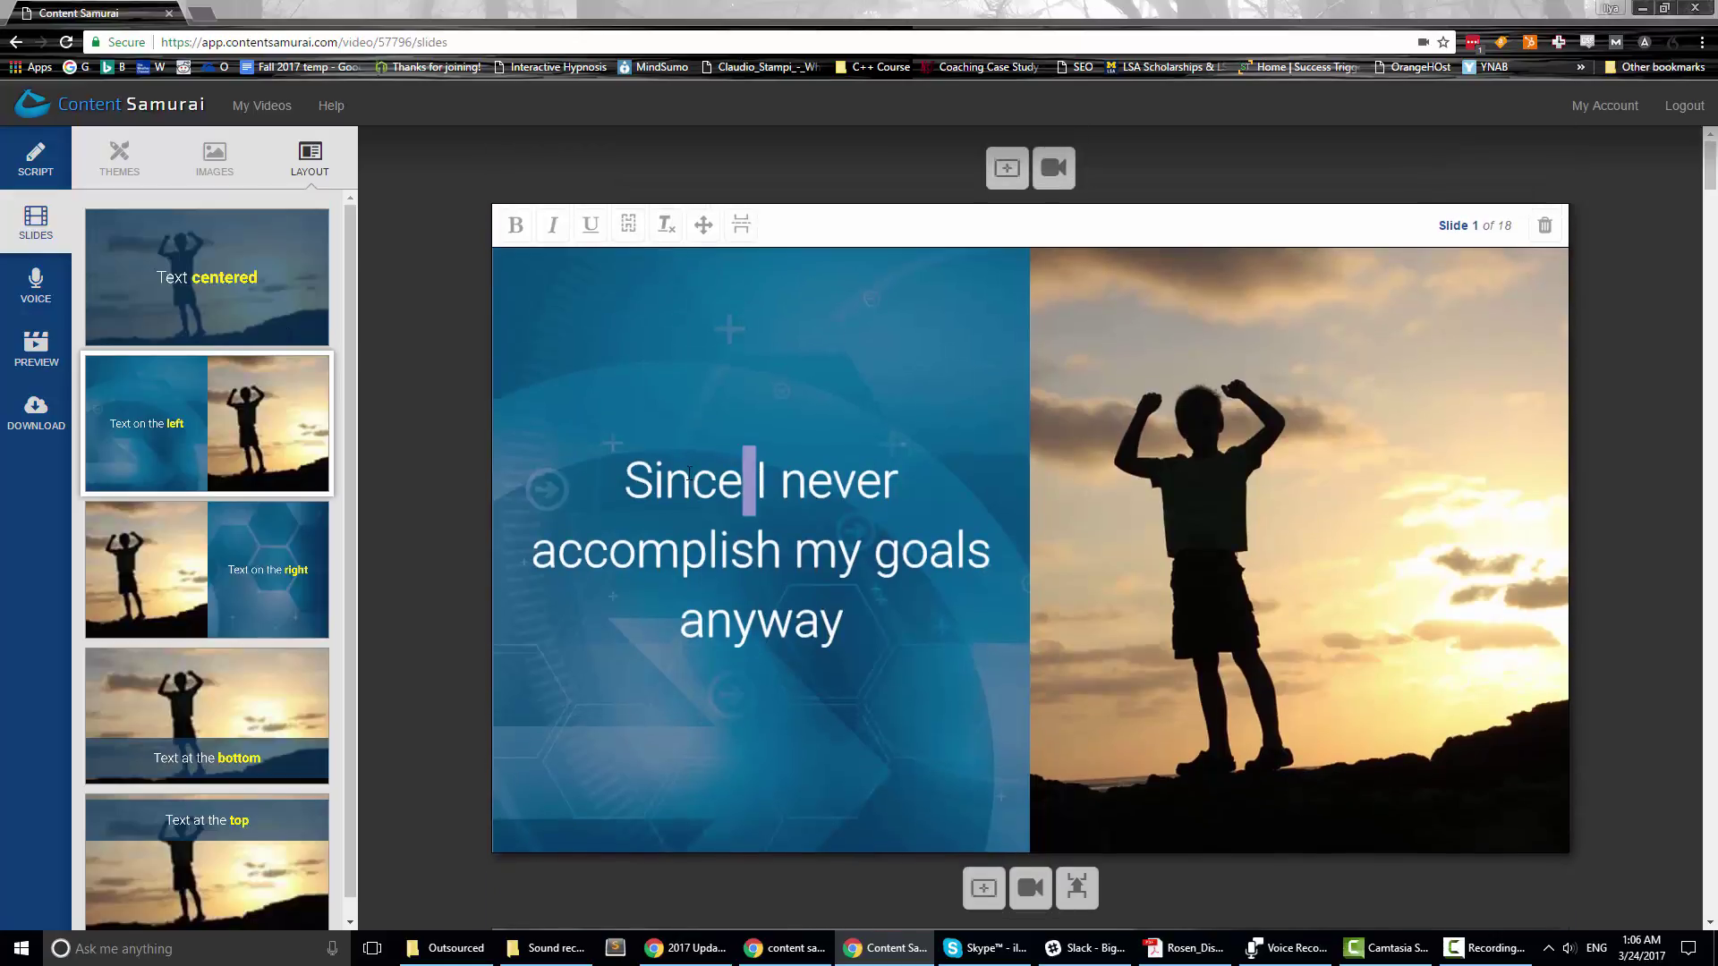
left_click(771, 487)
left_click_drag(778, 550, 532, 553)
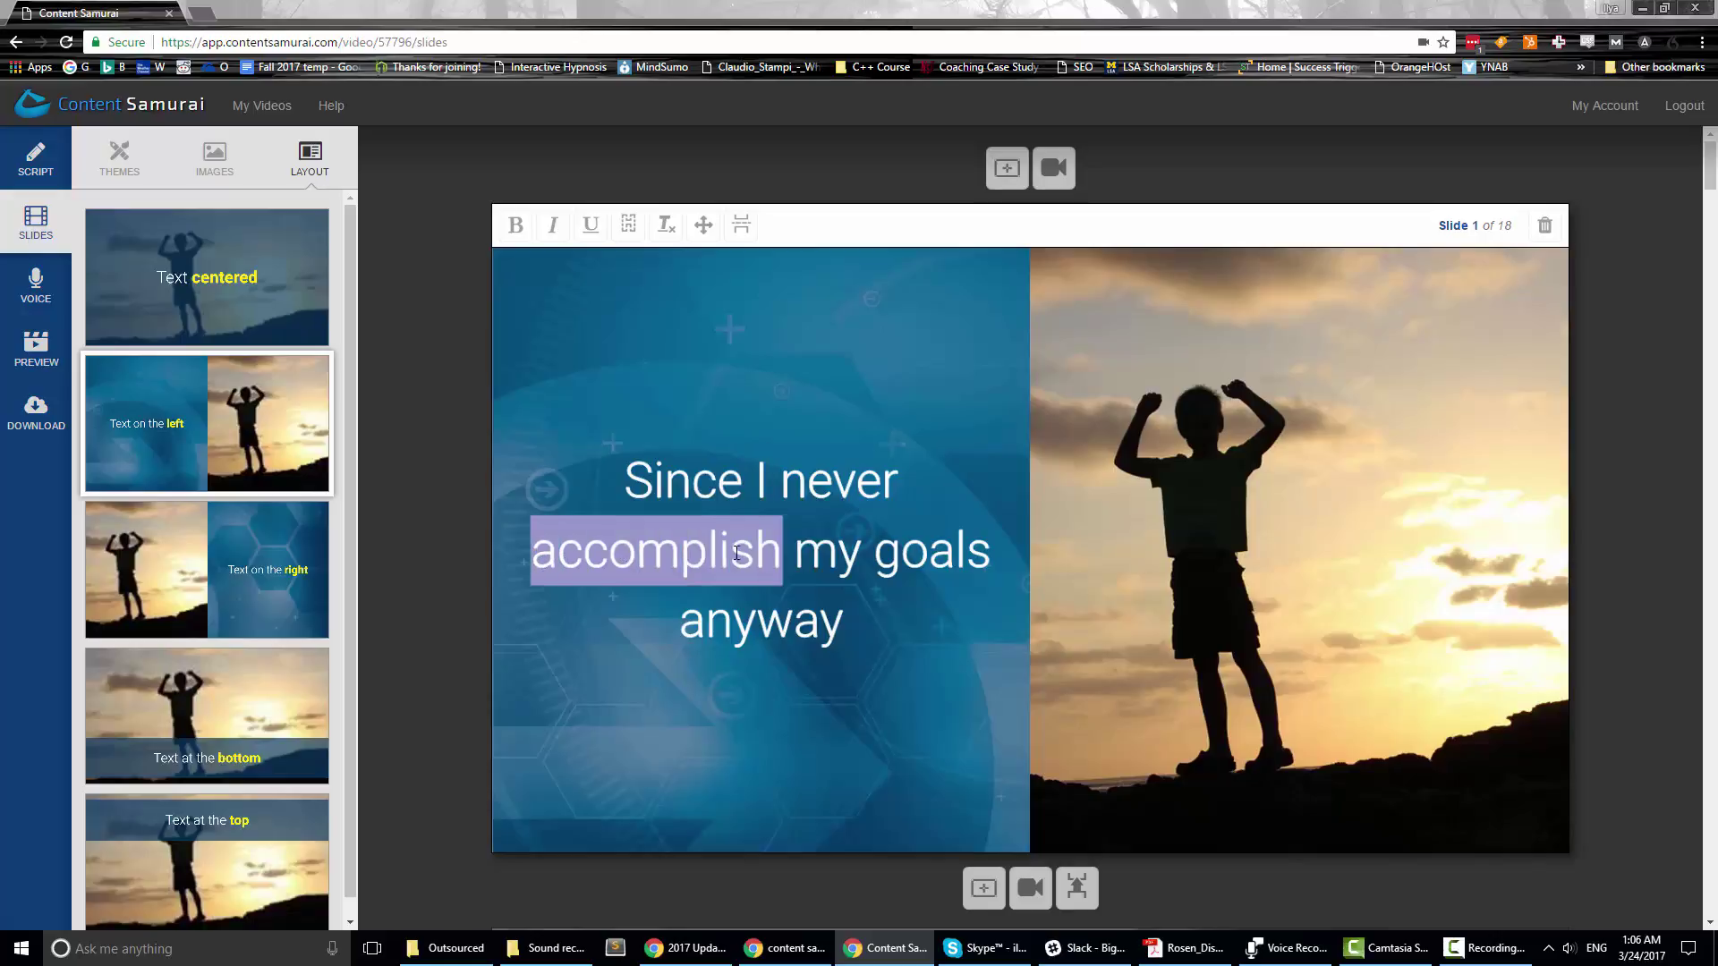
key("ctrl+b")
left_click(516, 224)
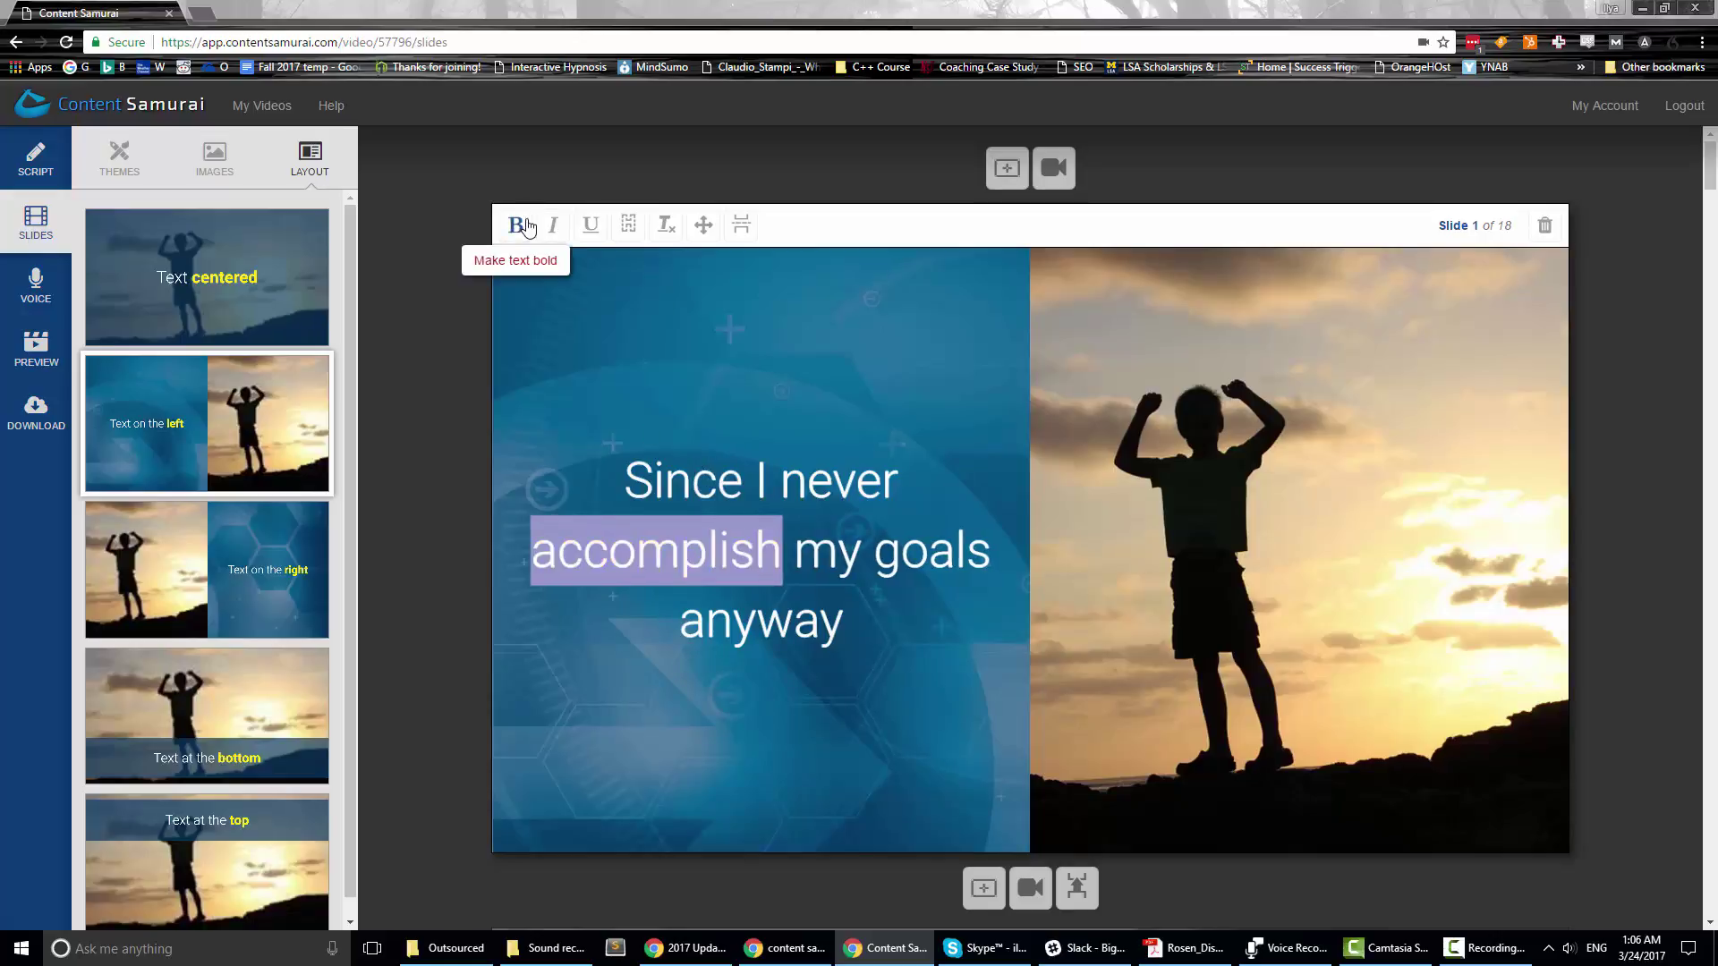
left_click(516, 224)
left_click(524, 235)
- Make the word "never" bold in the text of slide 1
key("Left")
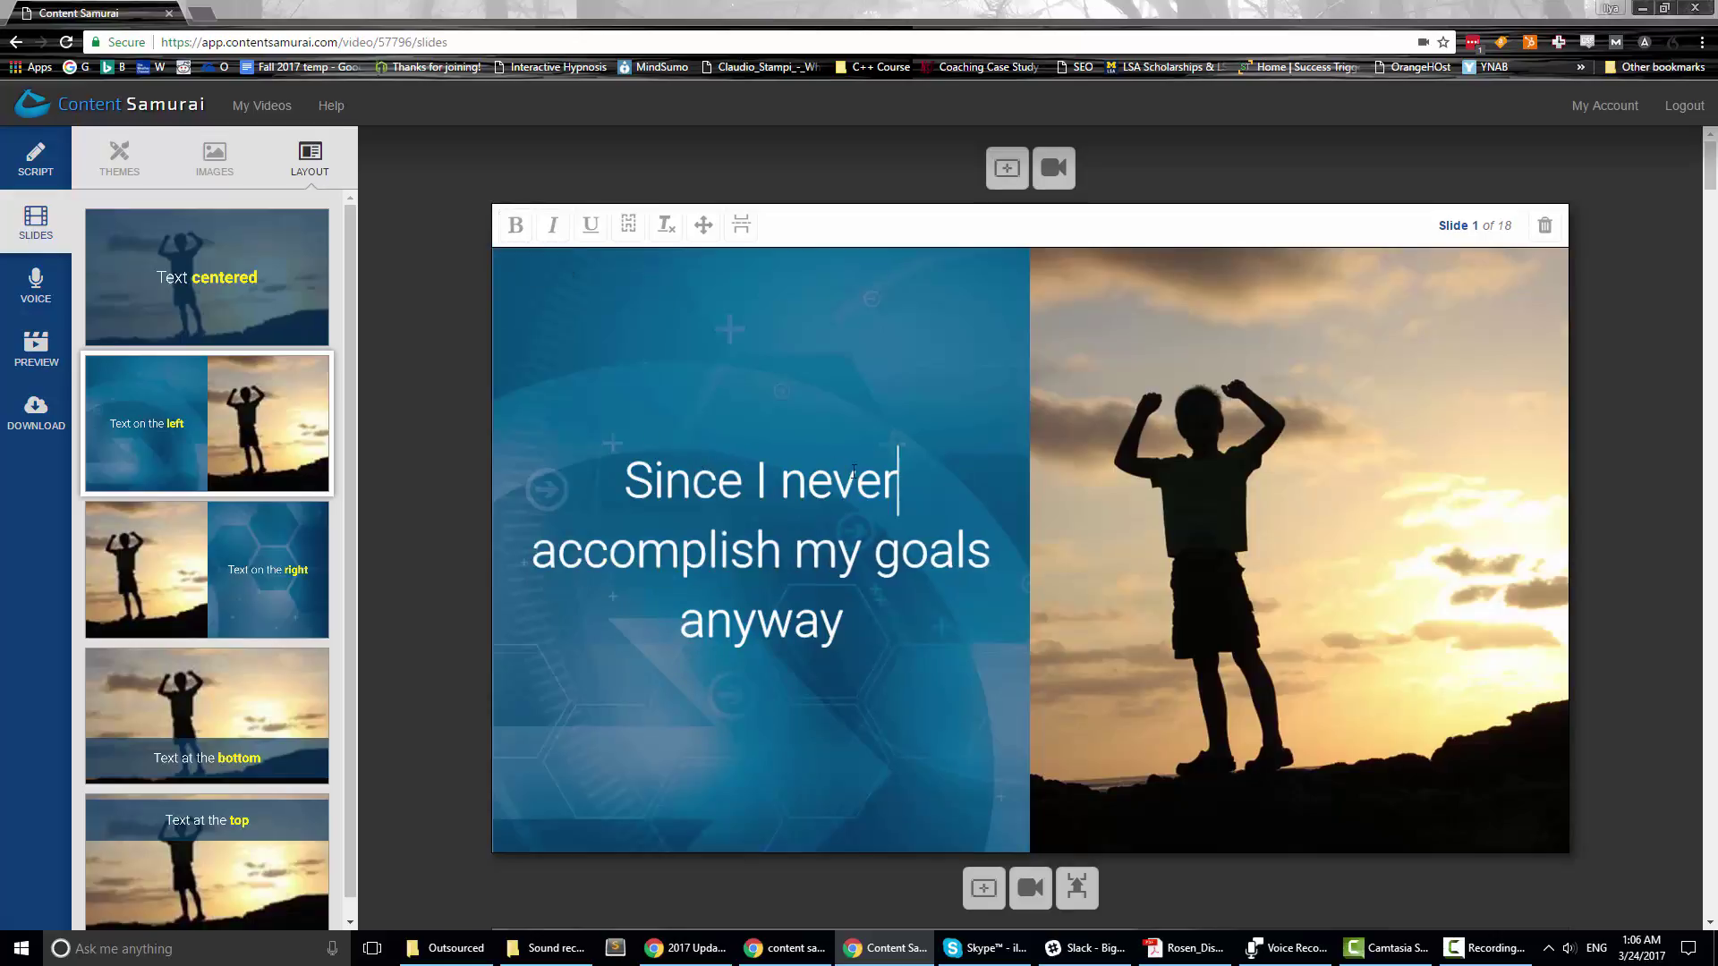
key("ctrl+shift+Left")
left_click(524, 234)
key("Right")
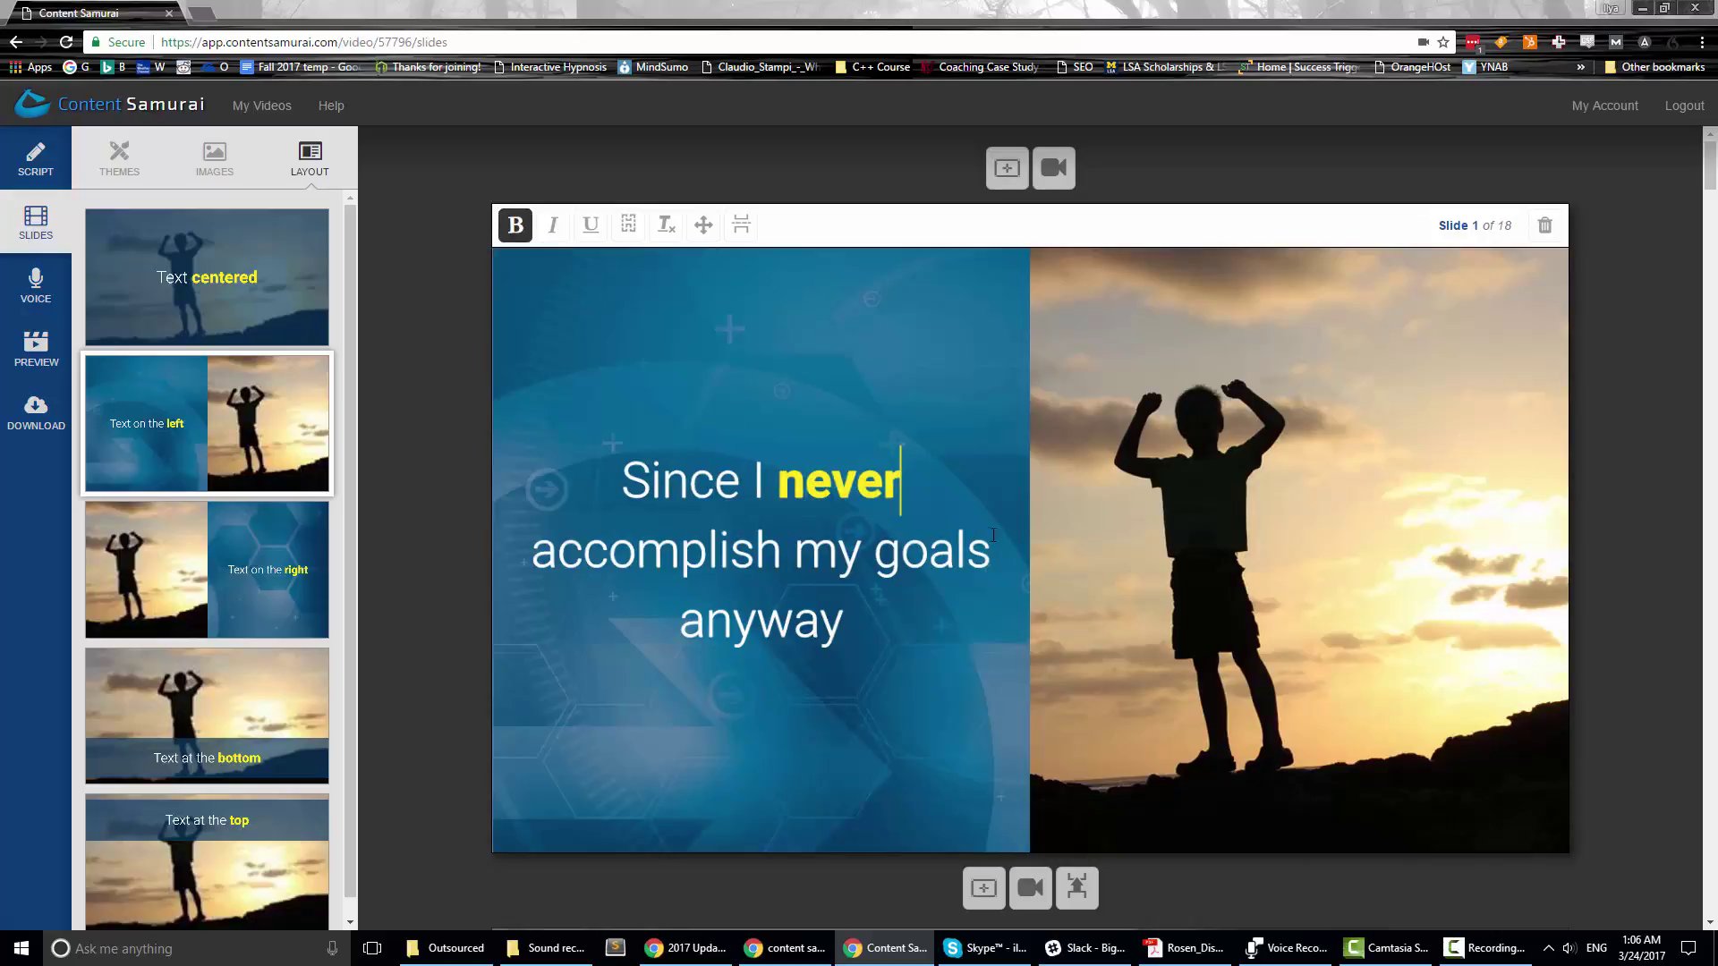
- Format the words "my goals" on slide 1 as bold, italic and underlined
key("Down")
key("End")
key("ctrl+shift+Left")
key("ctrl+shift+Left")
left_click(516, 225)
left_click(553, 224)
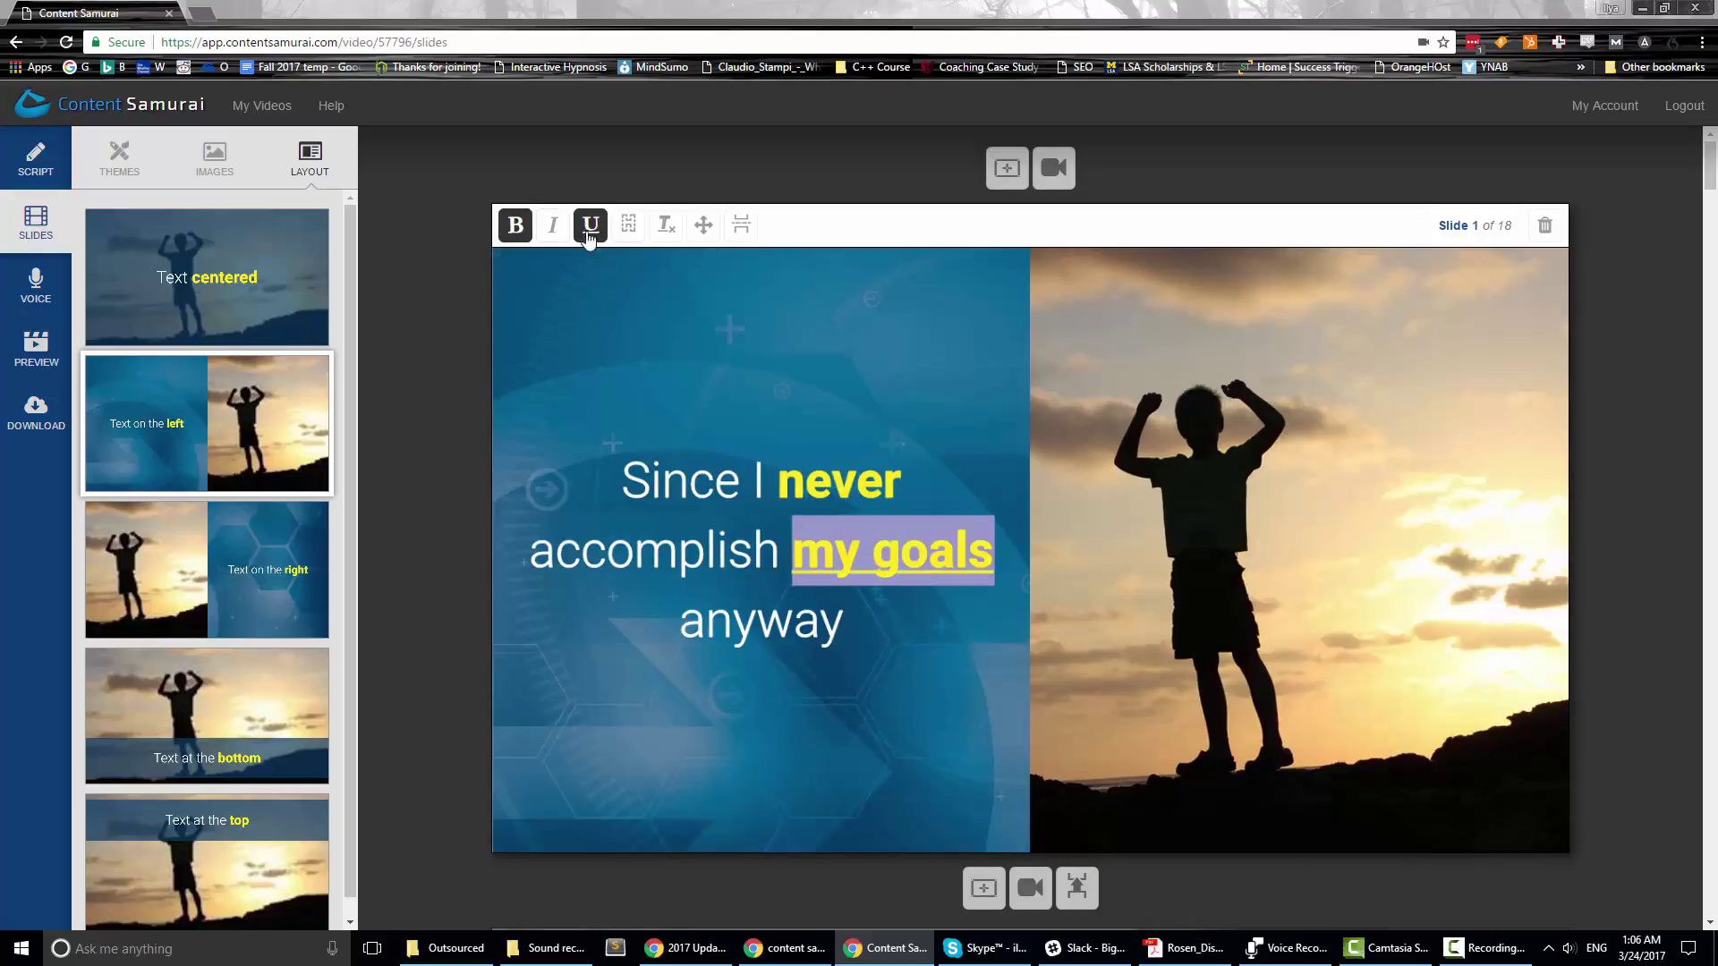
left_click(590, 225)
left_click(857, 503)
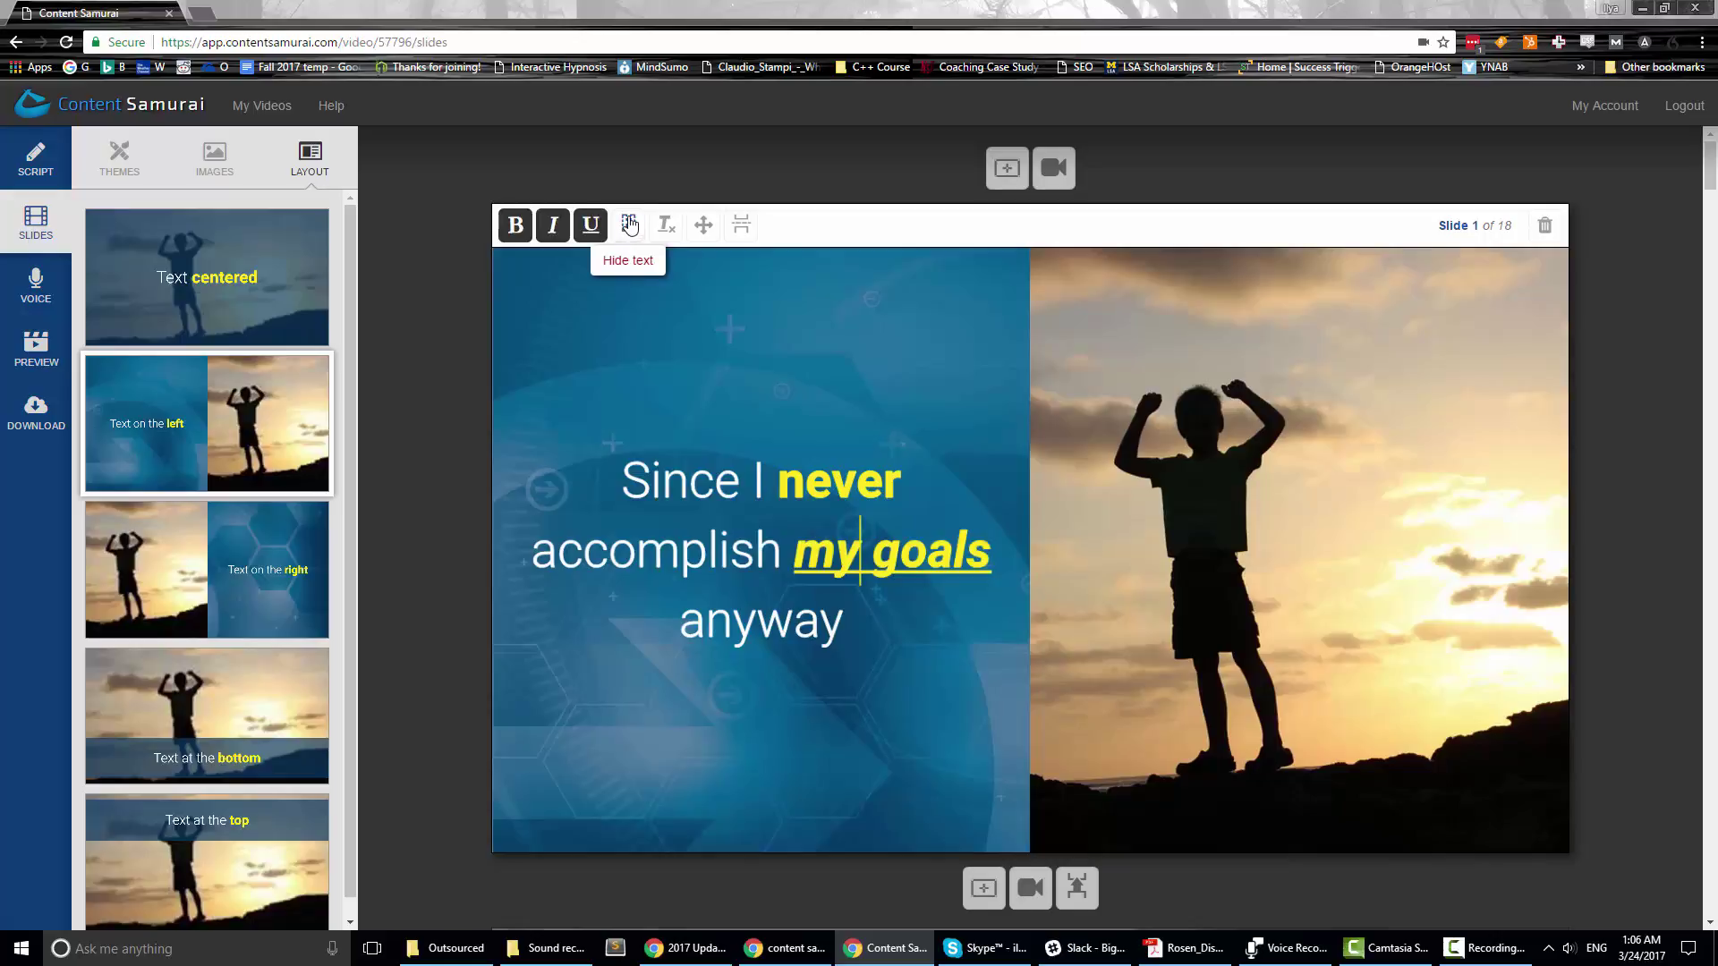
- Reposition slide 1's picture so the boy stands further right within its frame, and finish the adjustment
left_click(703, 226)
left_click_drag(1181, 450, 1123, 441)
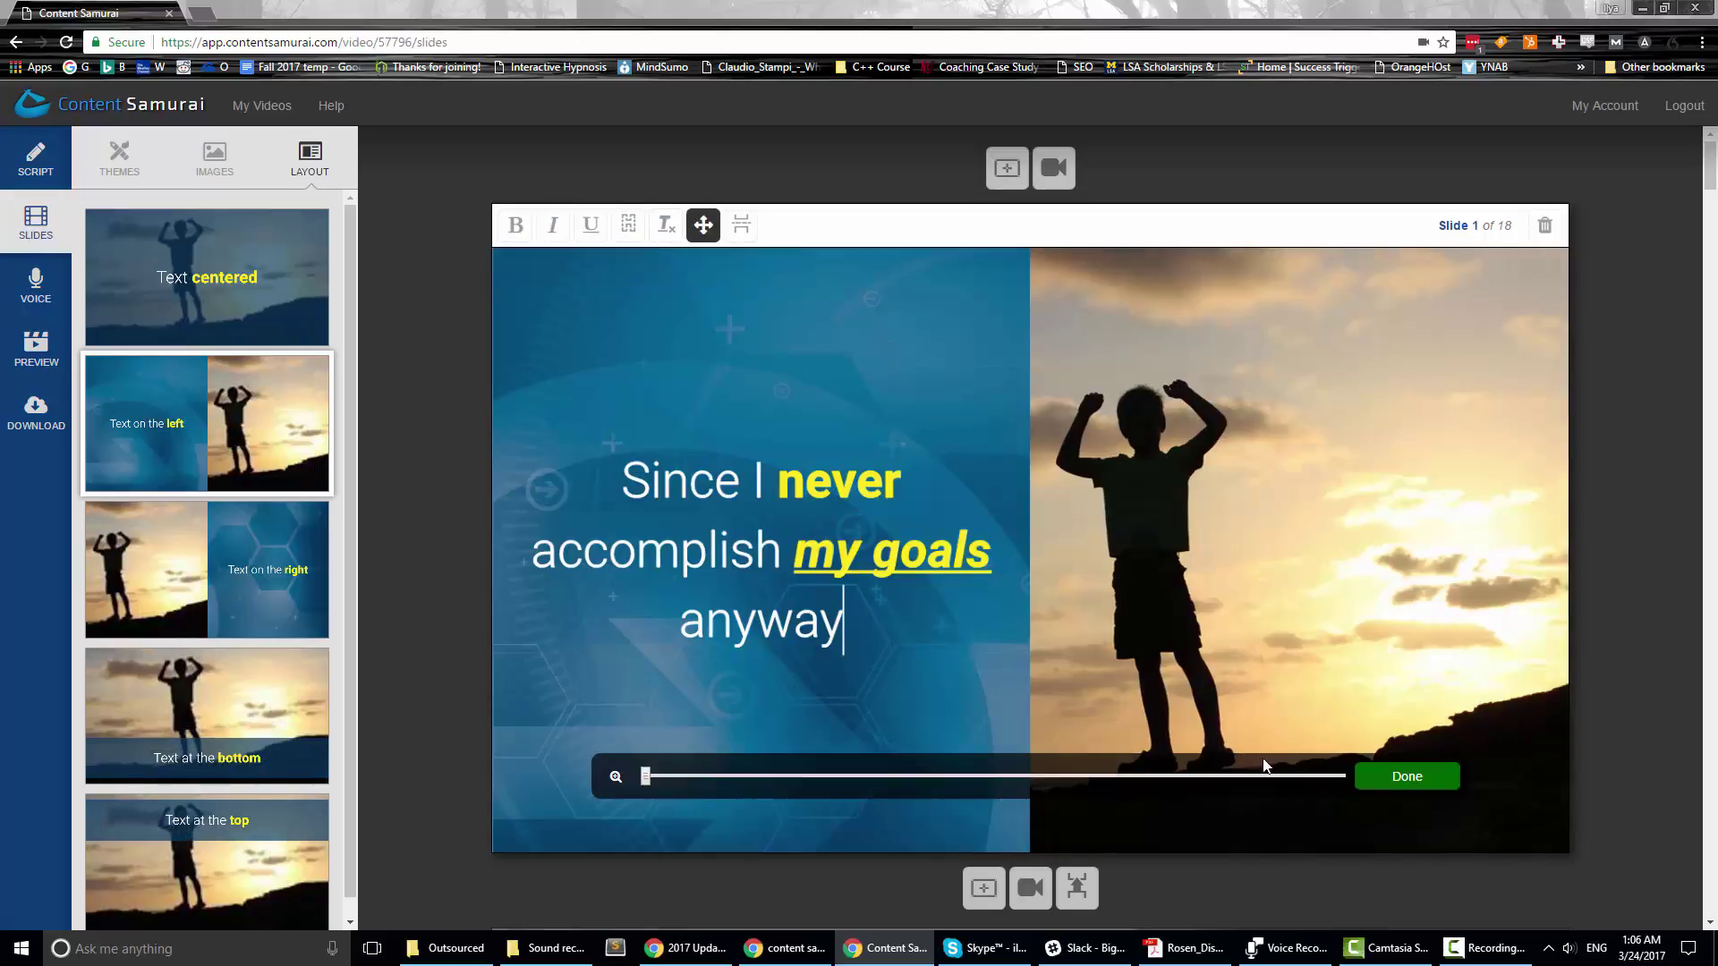
left_click_drag(1233, 577, 1357, 484)
mouse_move(644, 776)
left_mouse_down()
mouse_move(840, 782)
mouse_move(644, 777)
left_mouse_up()
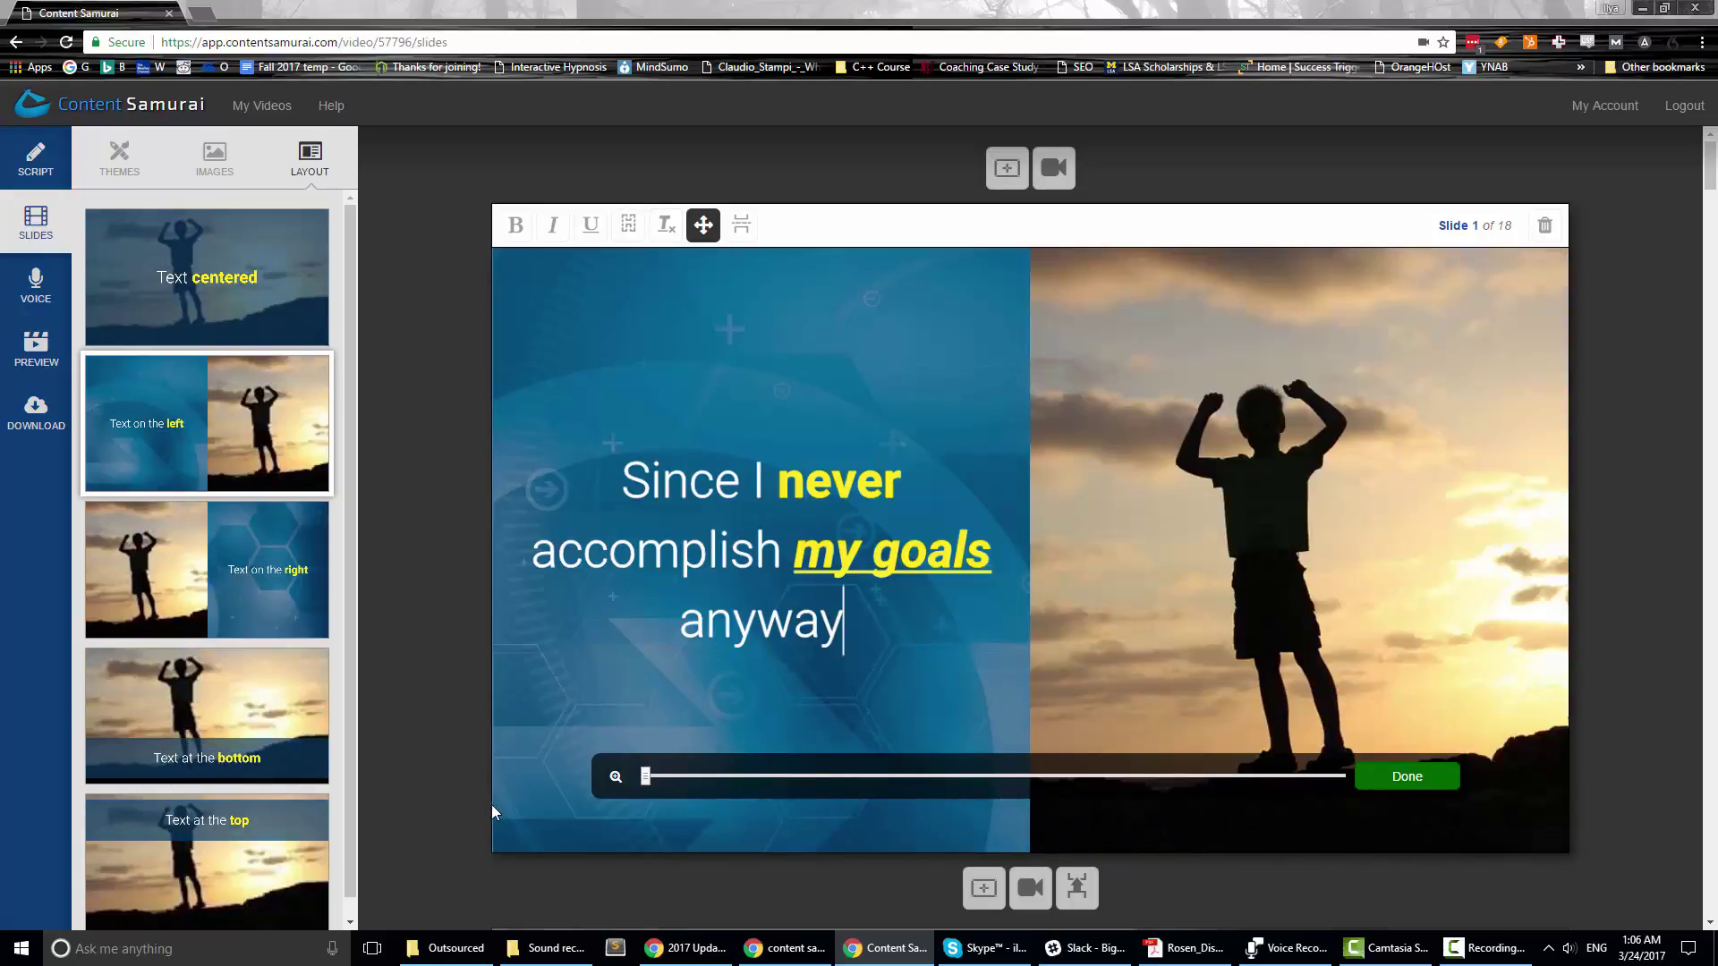
left_click(1386, 775)
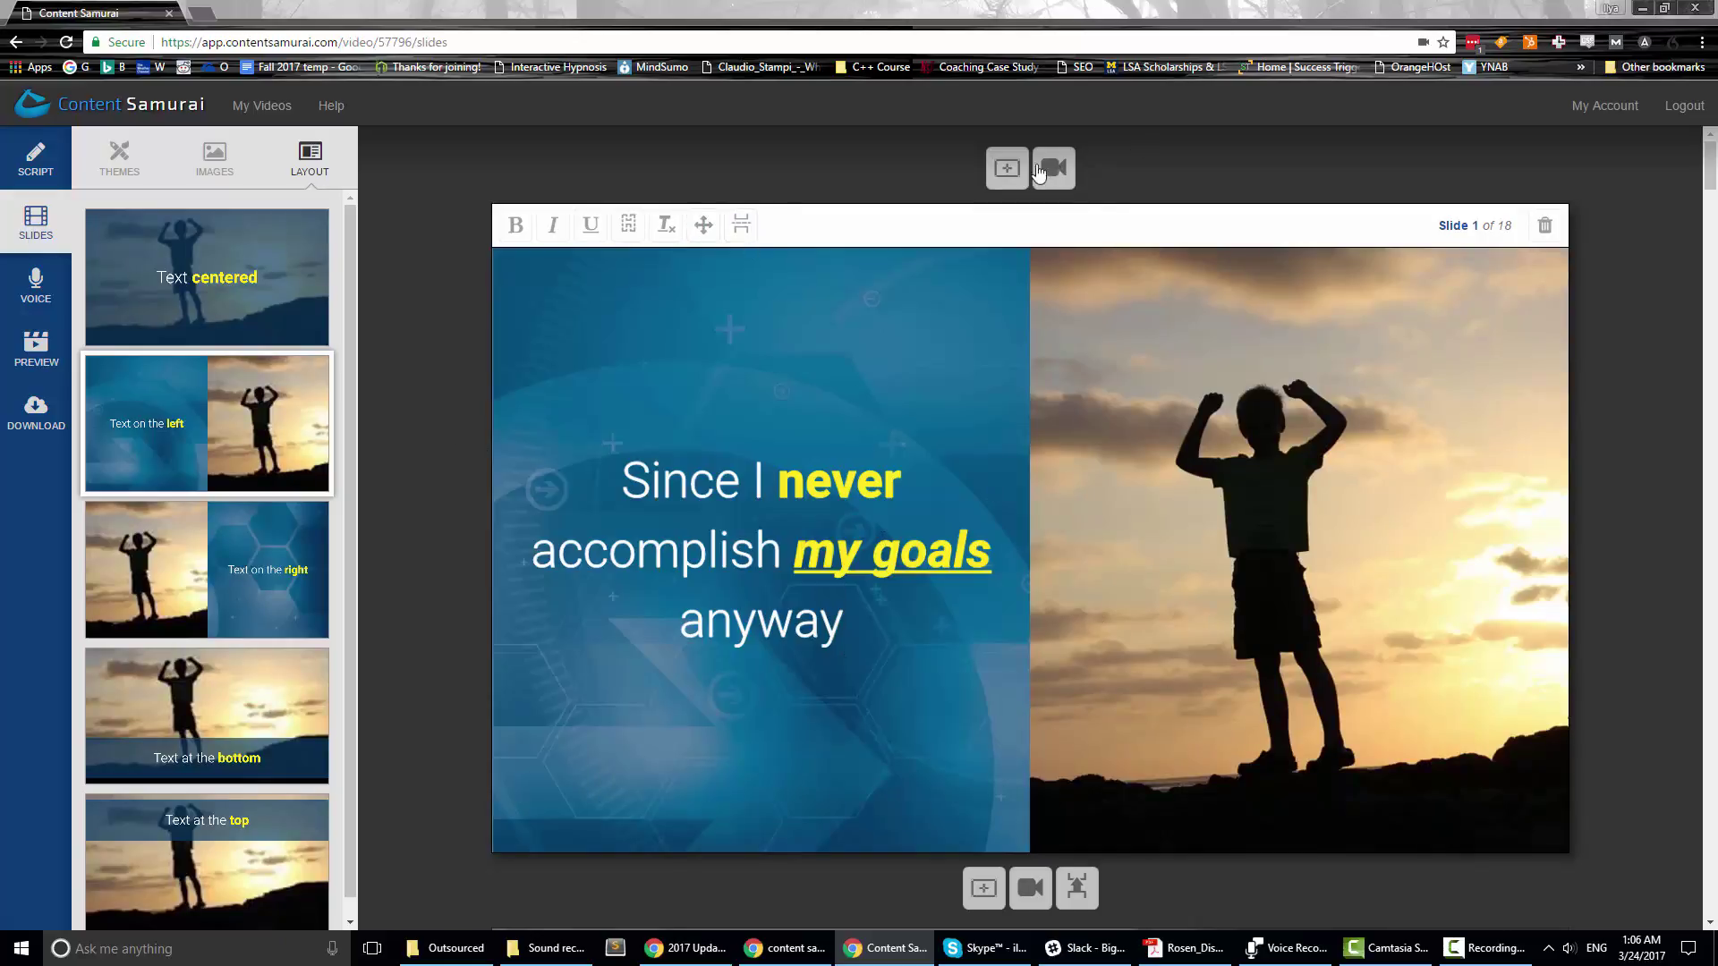
- Add a blank slide before slide 1 and delete it again
left_click(1005, 175)
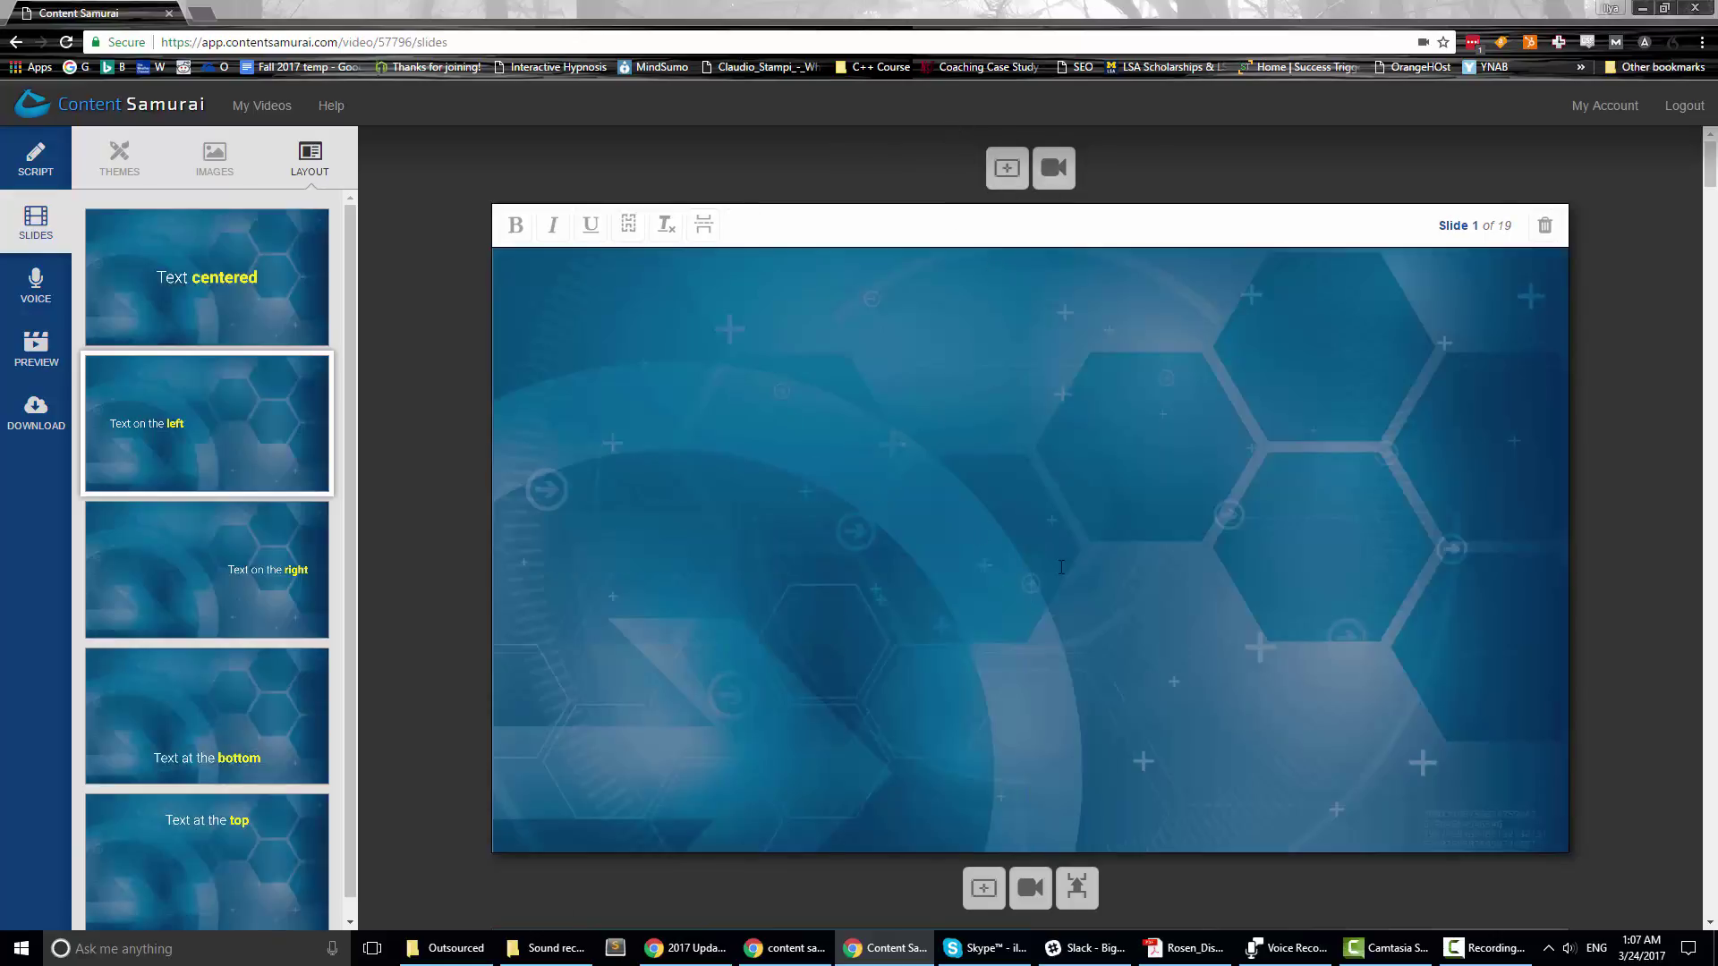
left_click(1553, 233)
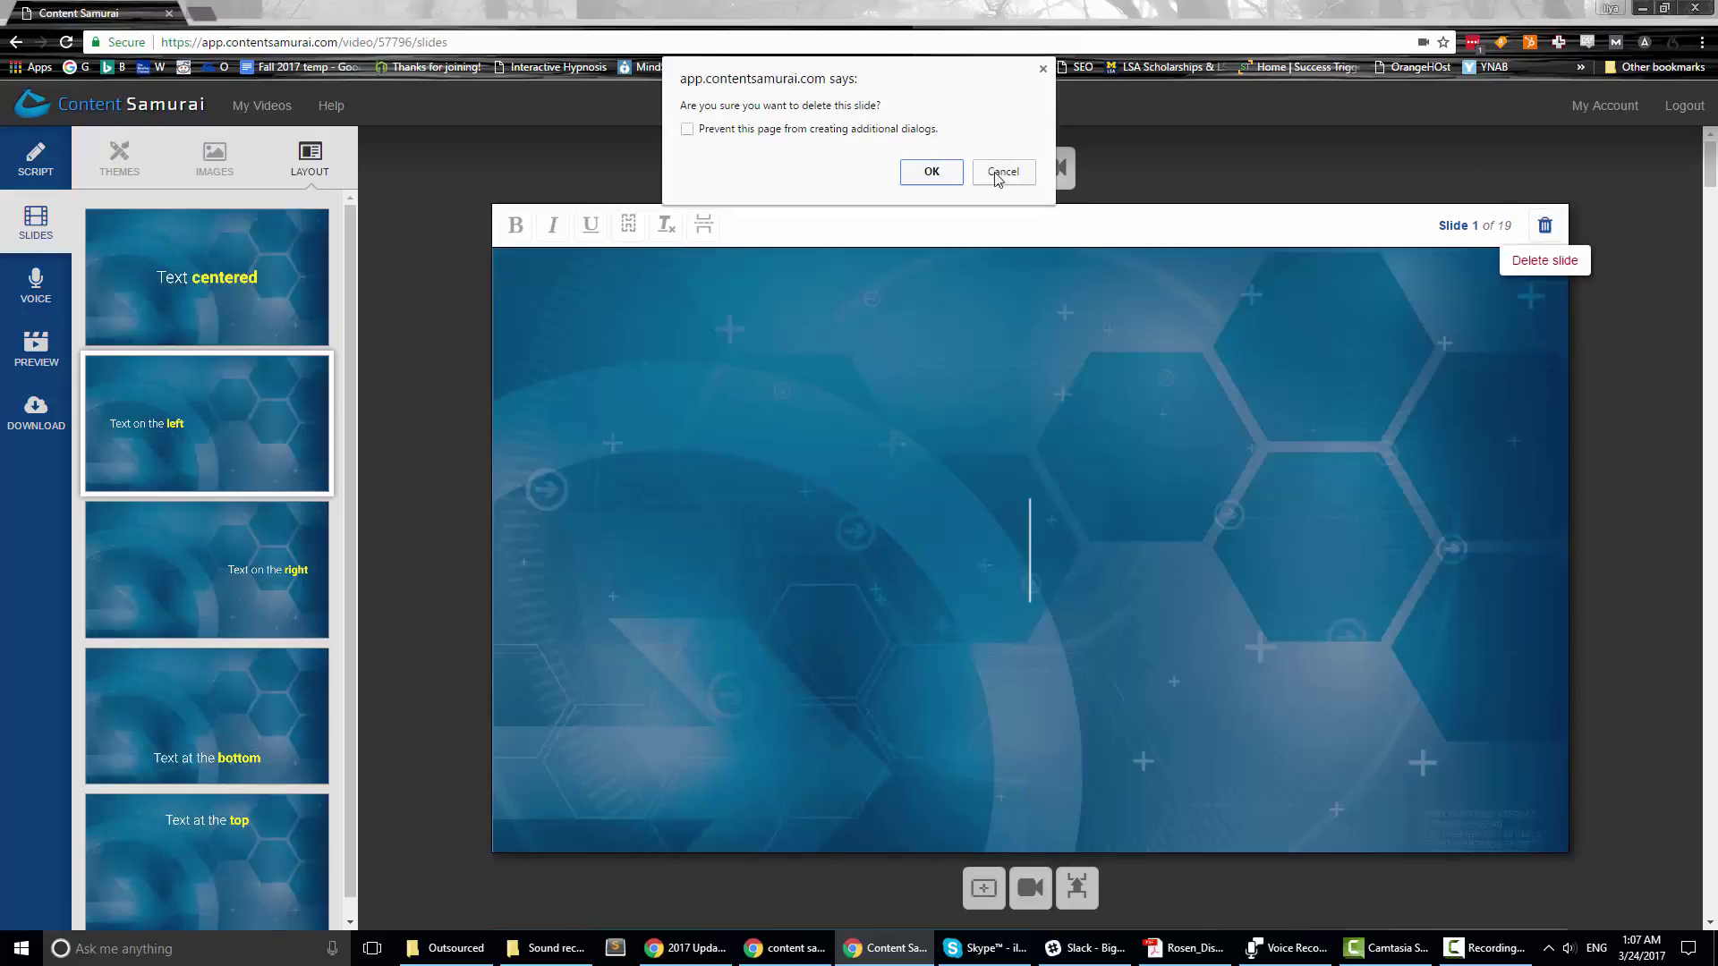
left_click(928, 172)
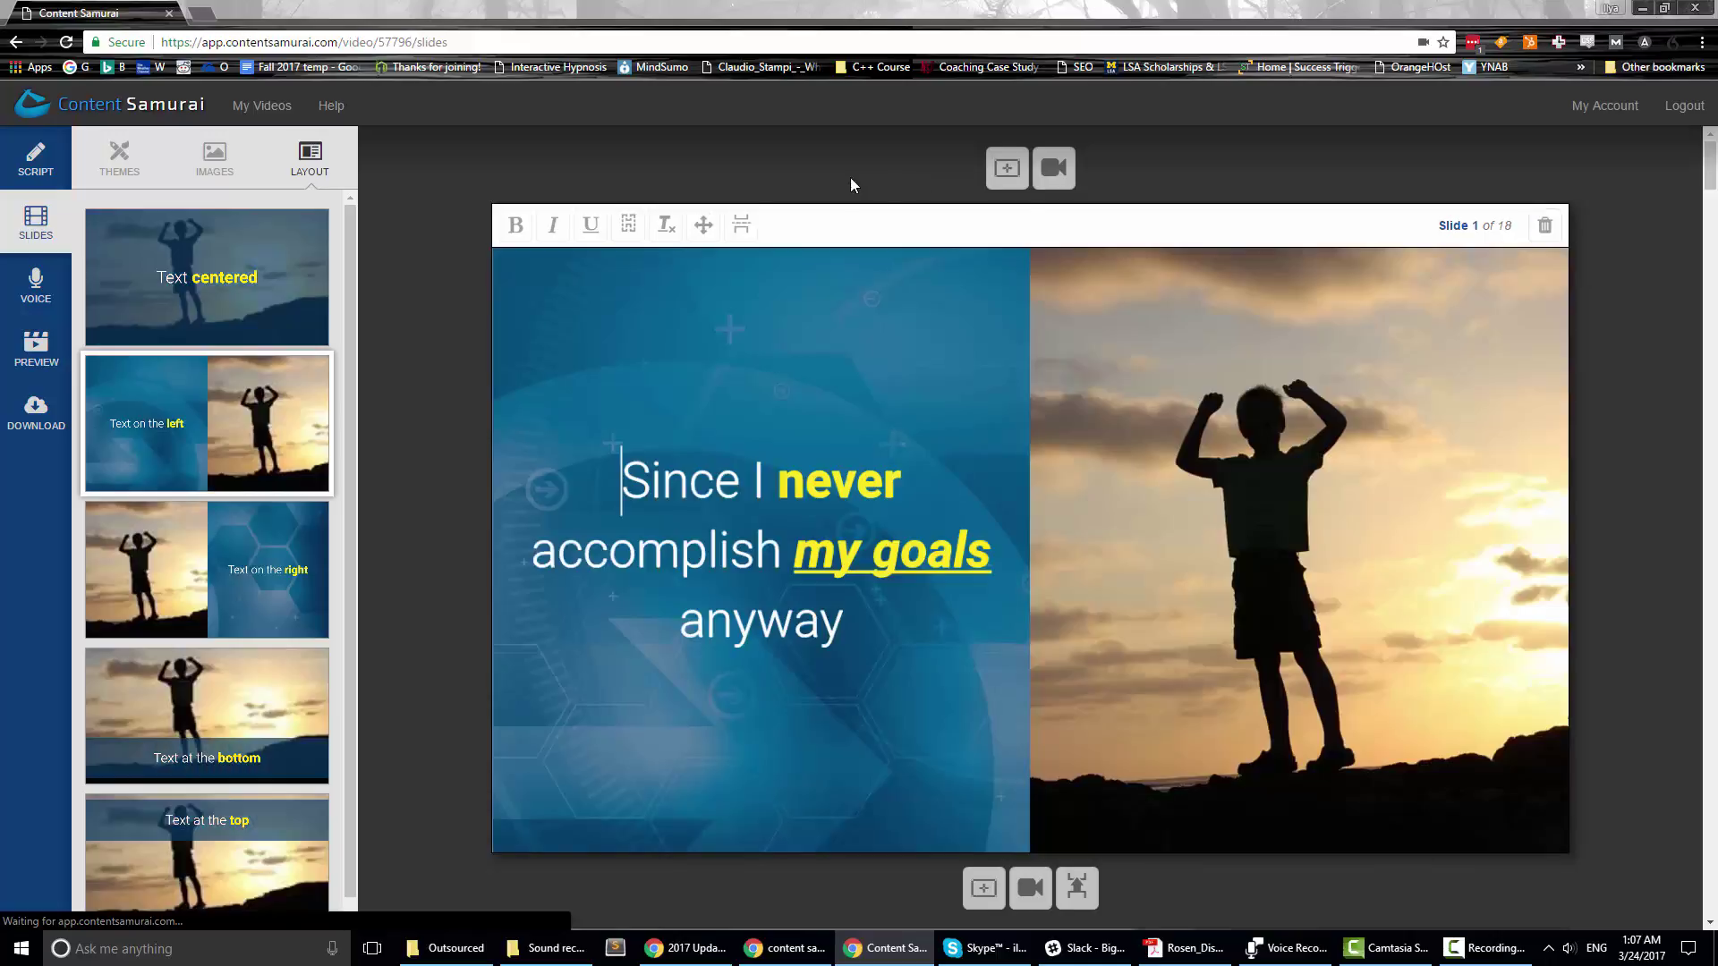
- Start adding a video clip before slide 1 and cancel it
left_click(1053, 179)
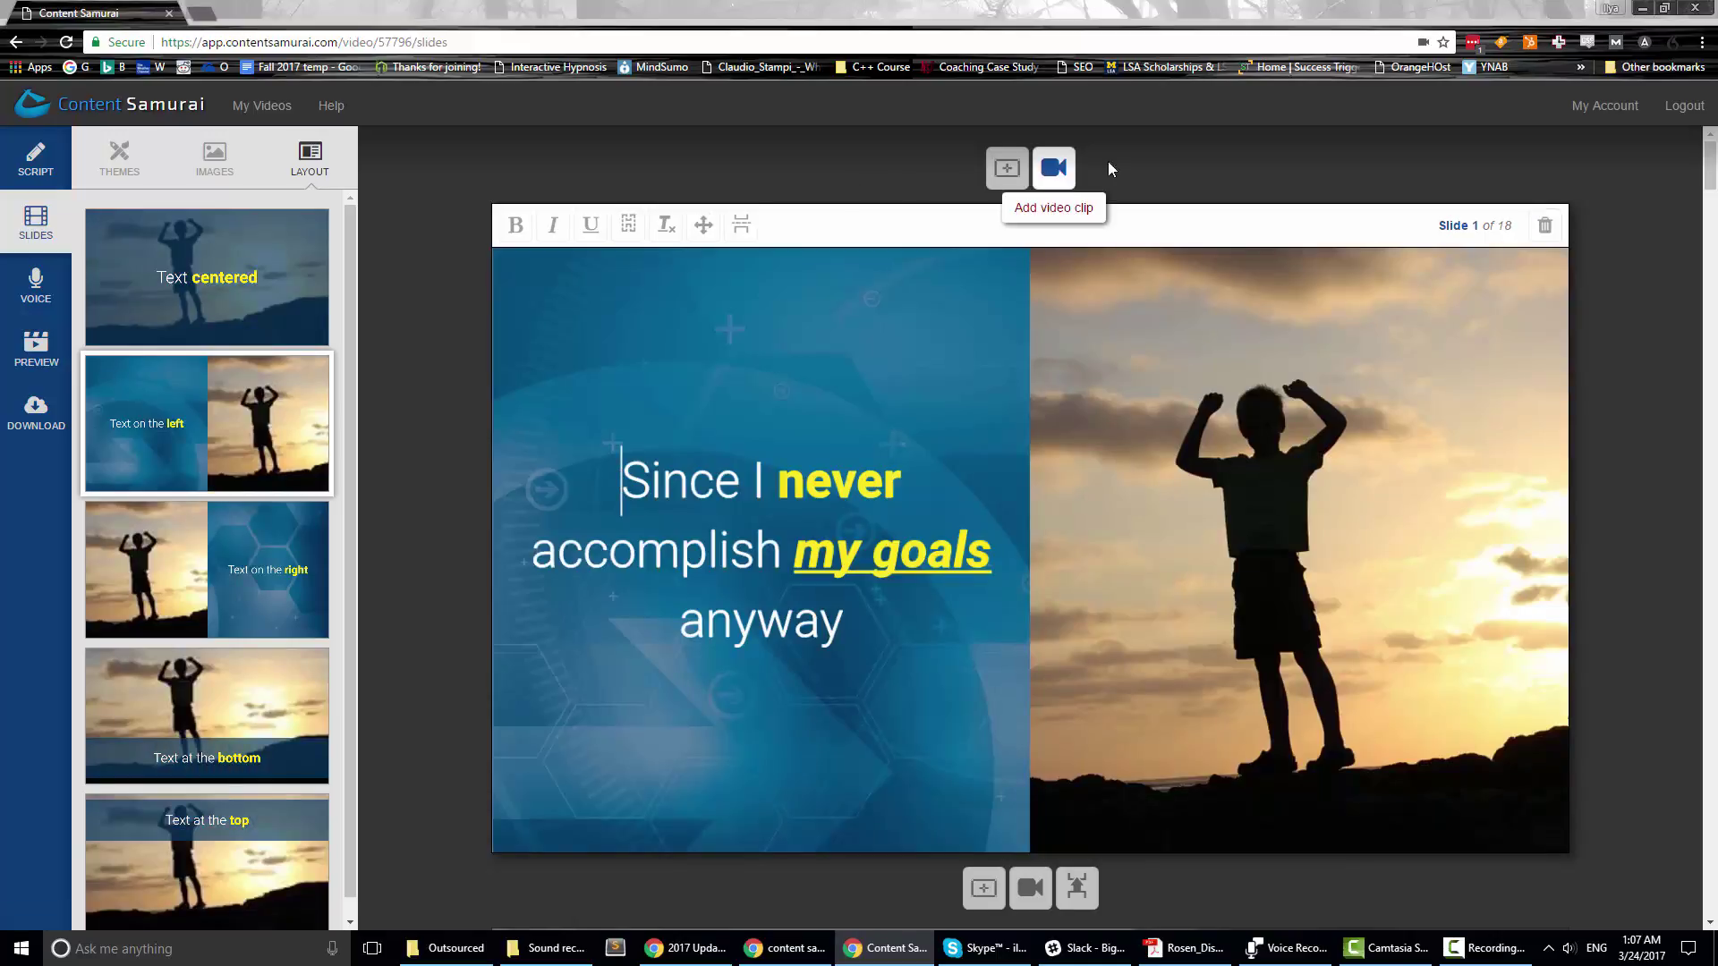
key("Escape")
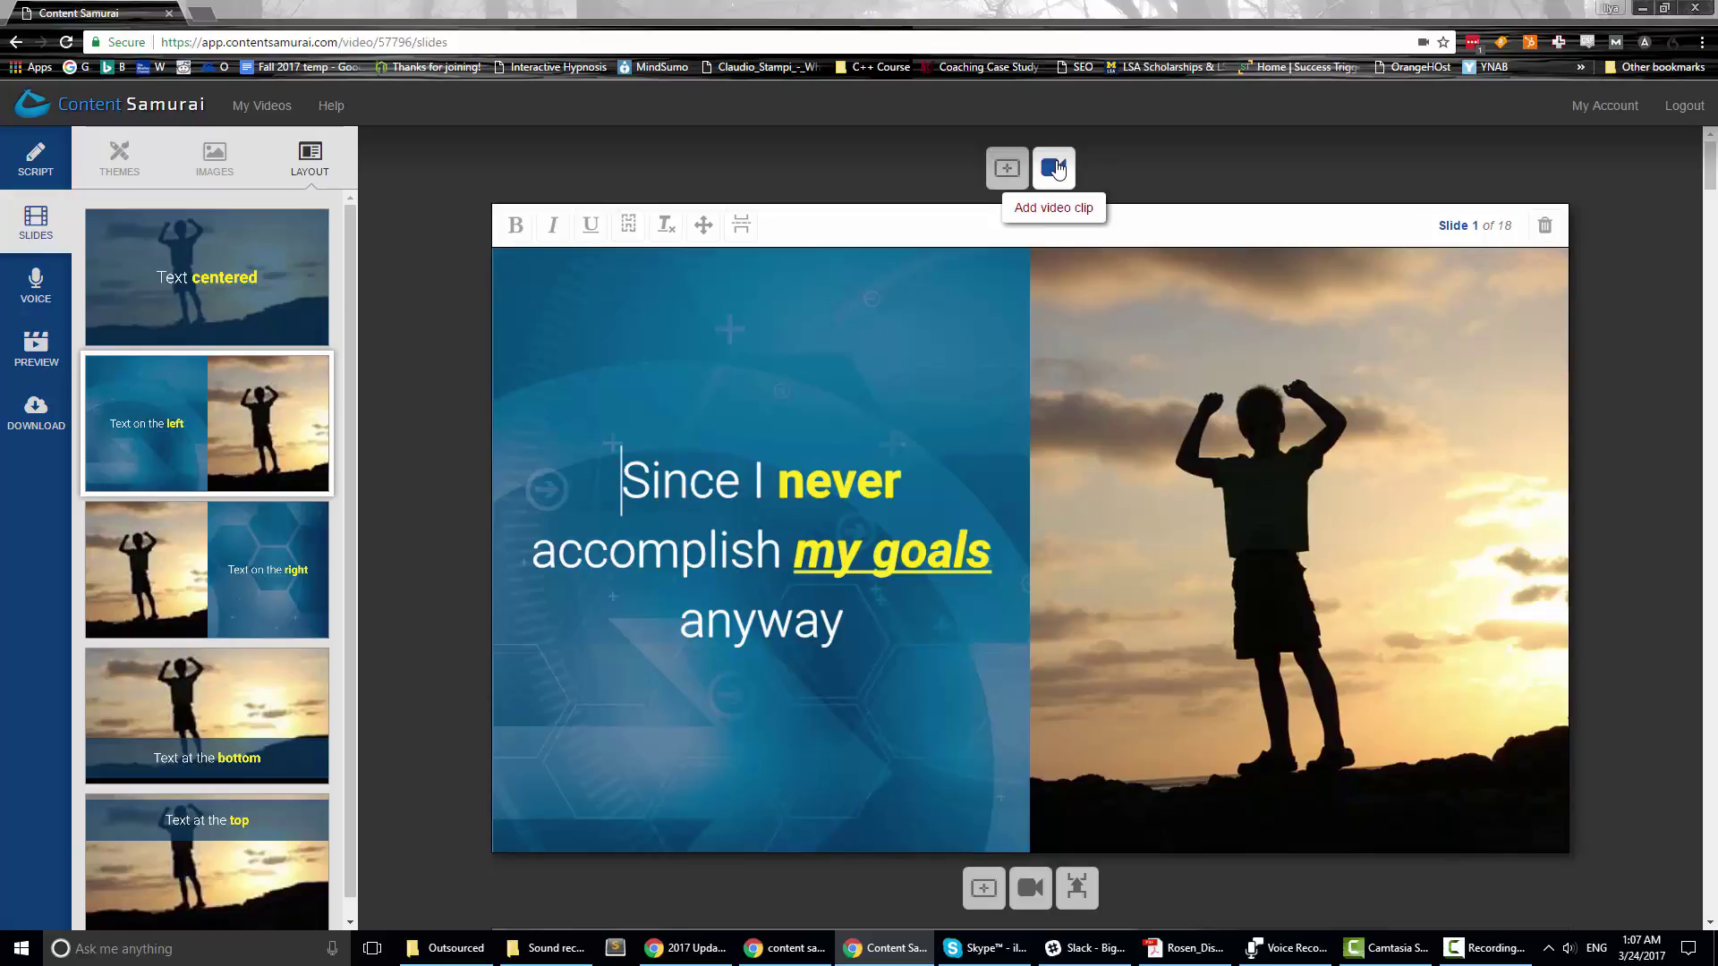
- Make the word "proof" bold in the text of slide 8
scroll(1033, 579, "down", 3)
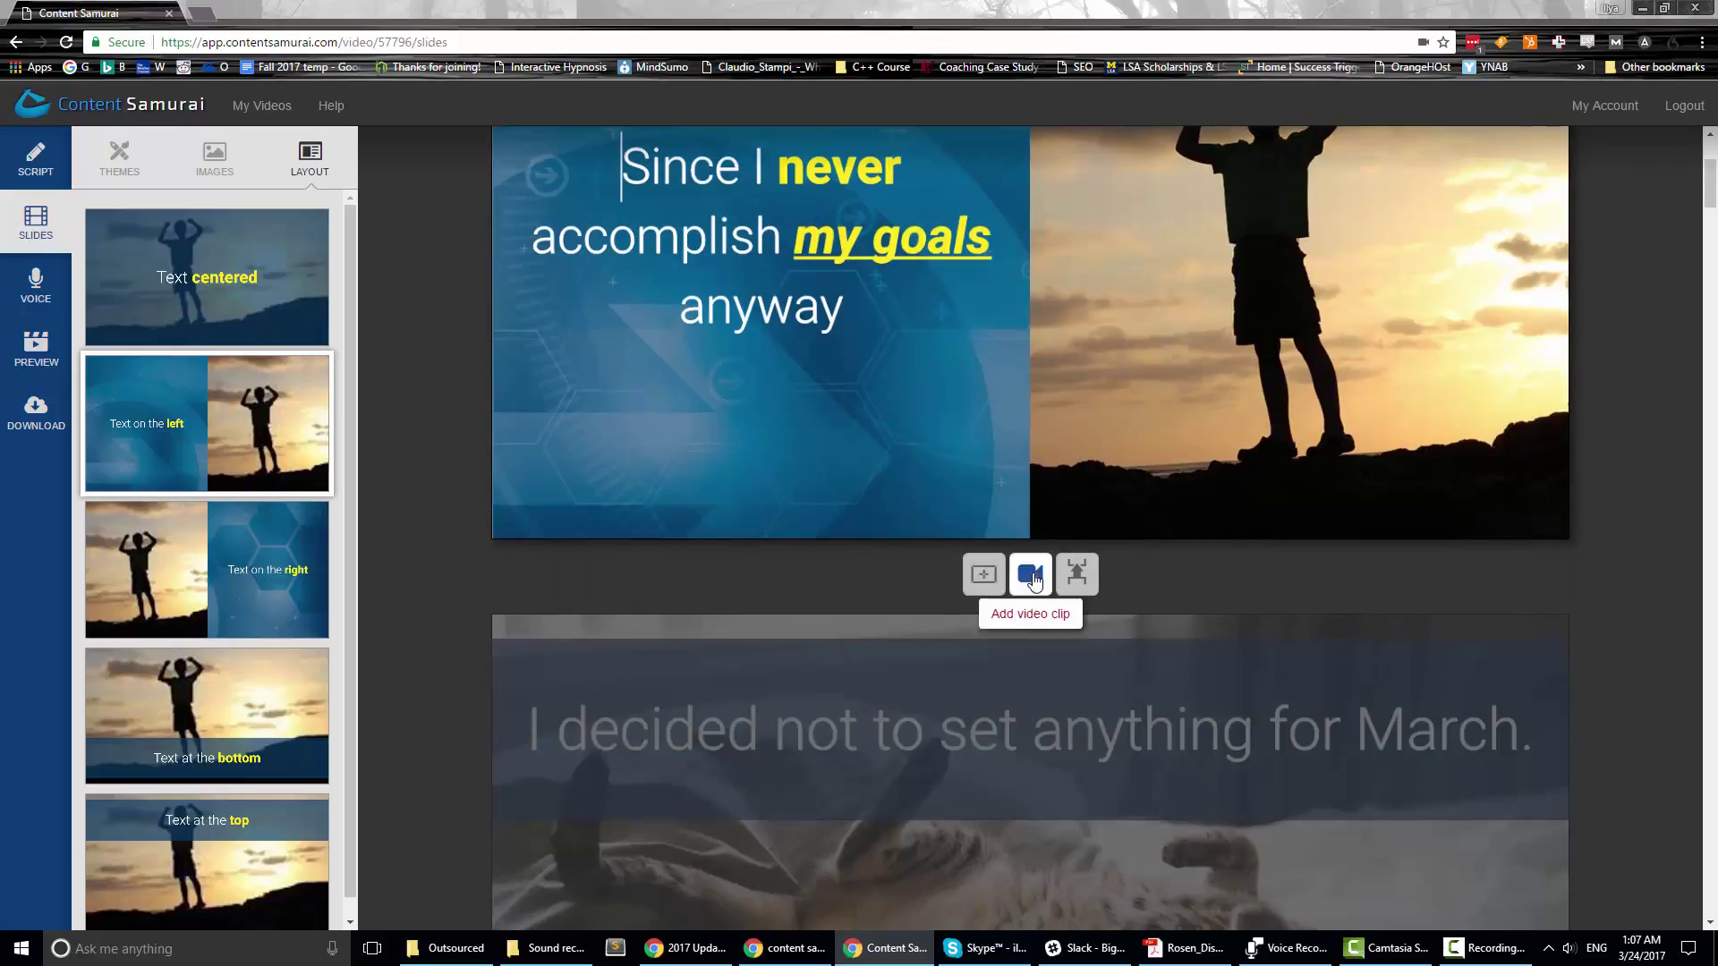
scroll(1033, 580, "down", 15)
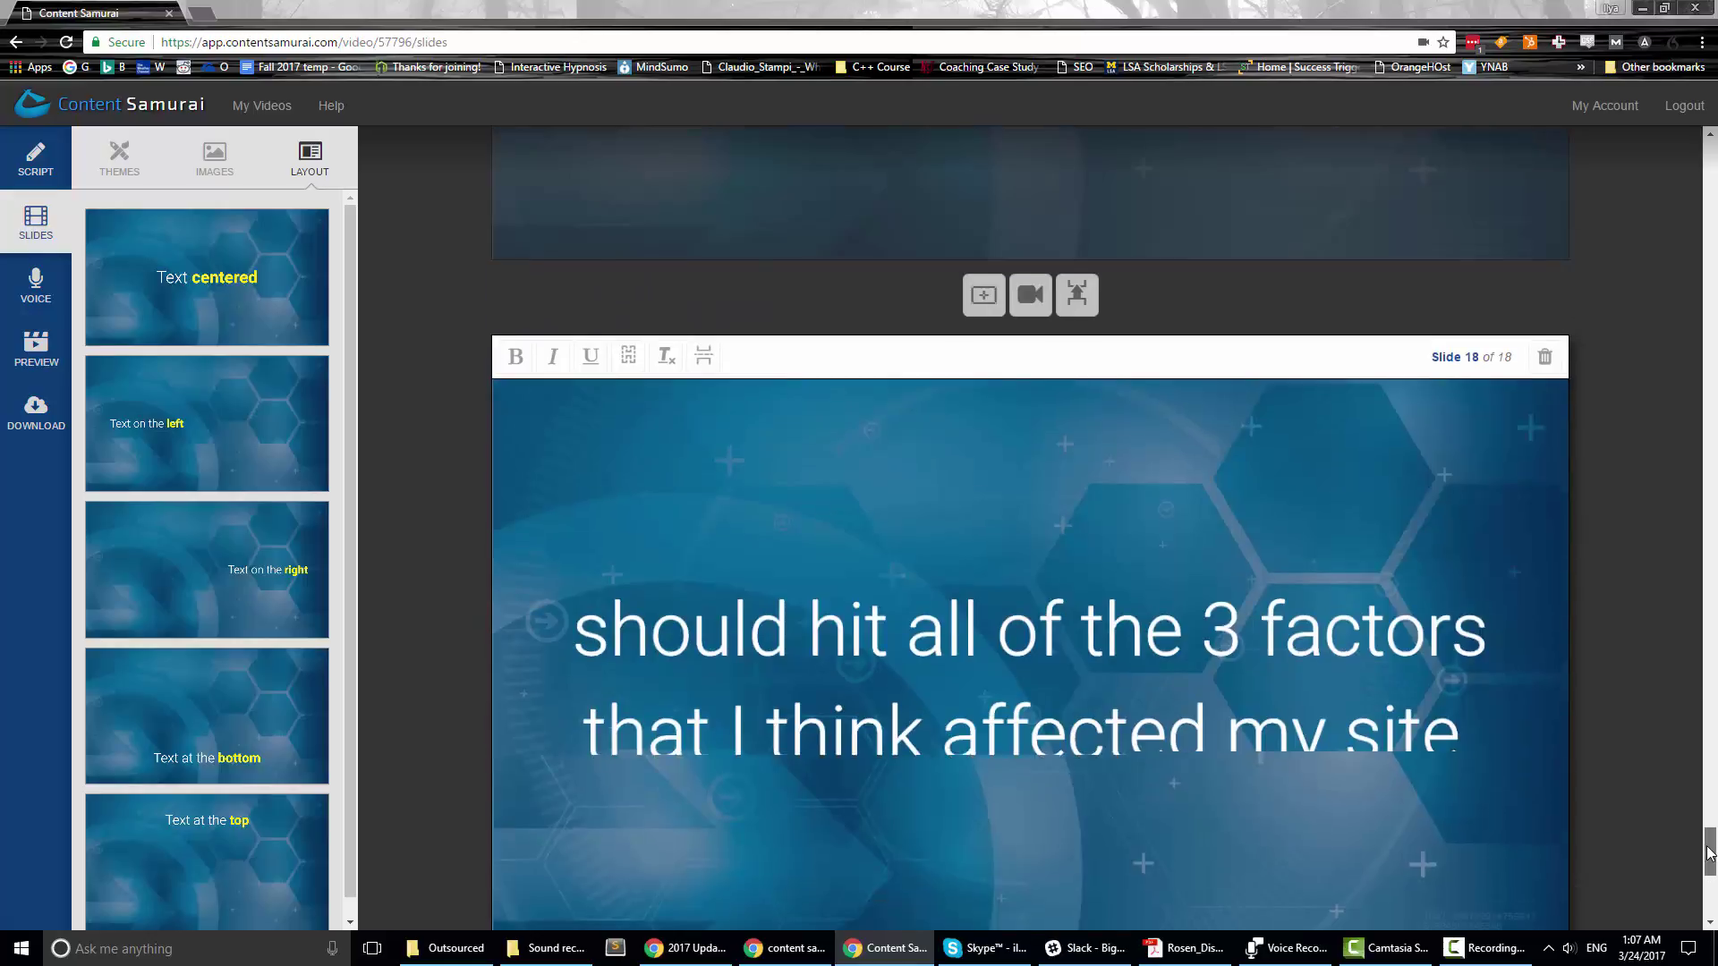
left_click_drag(1708, 853, 1707, 447)
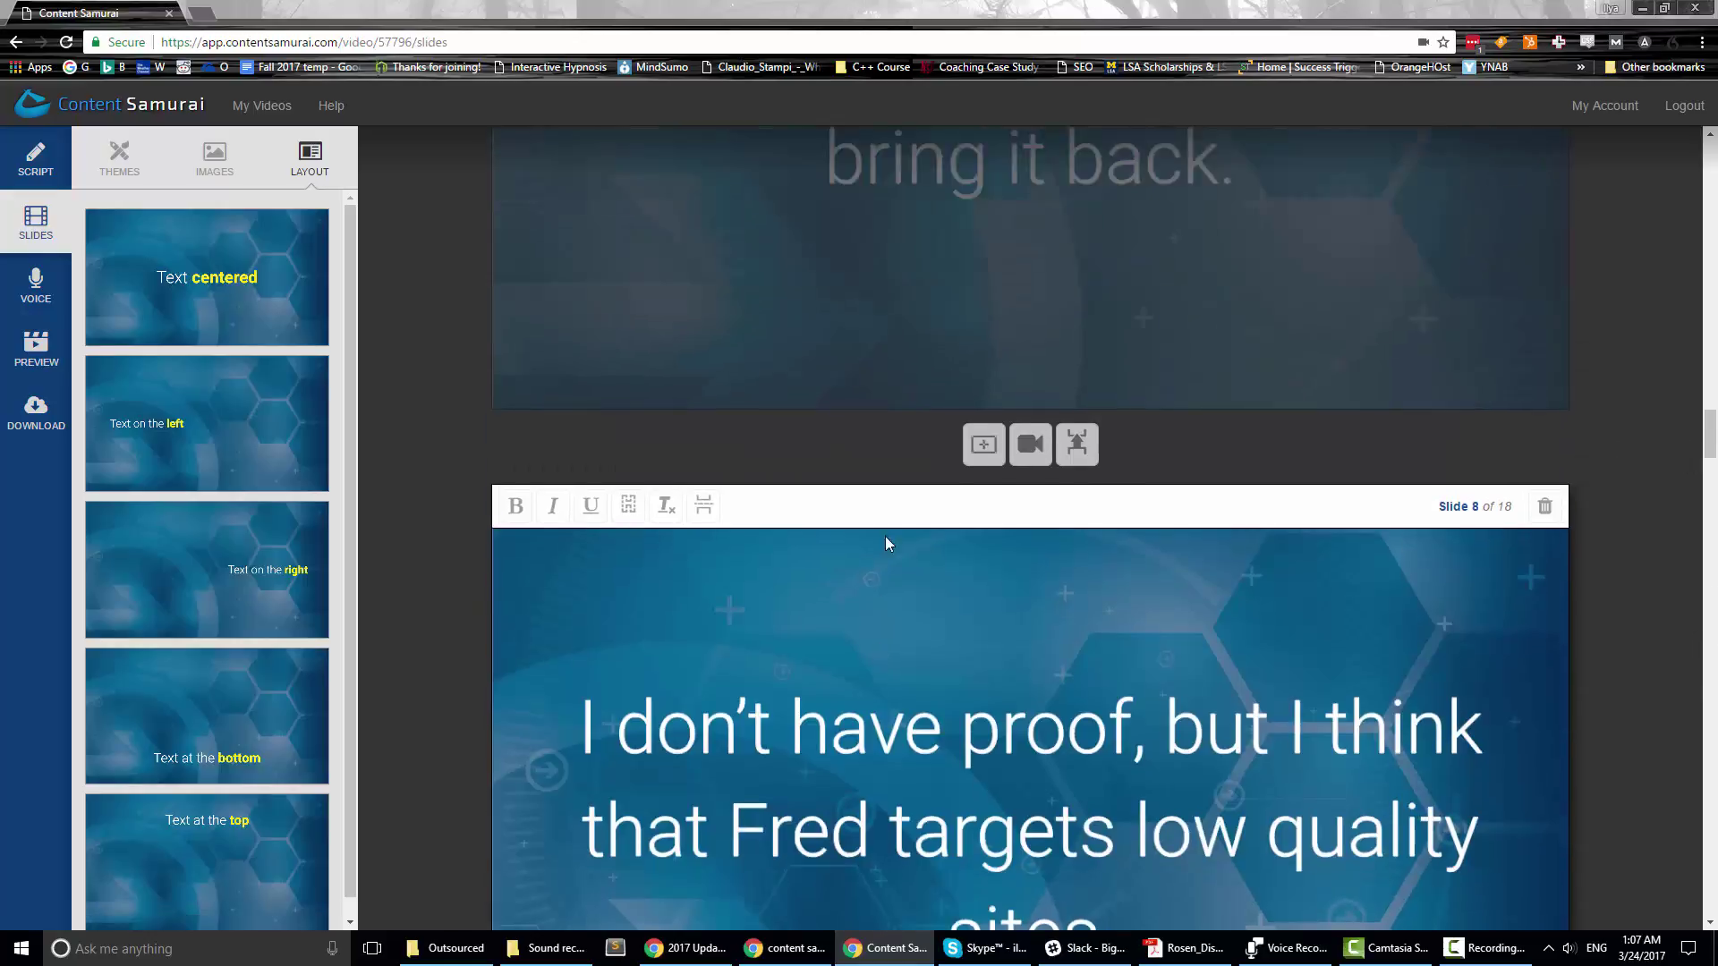
scroll(859, 518, "down", 4)
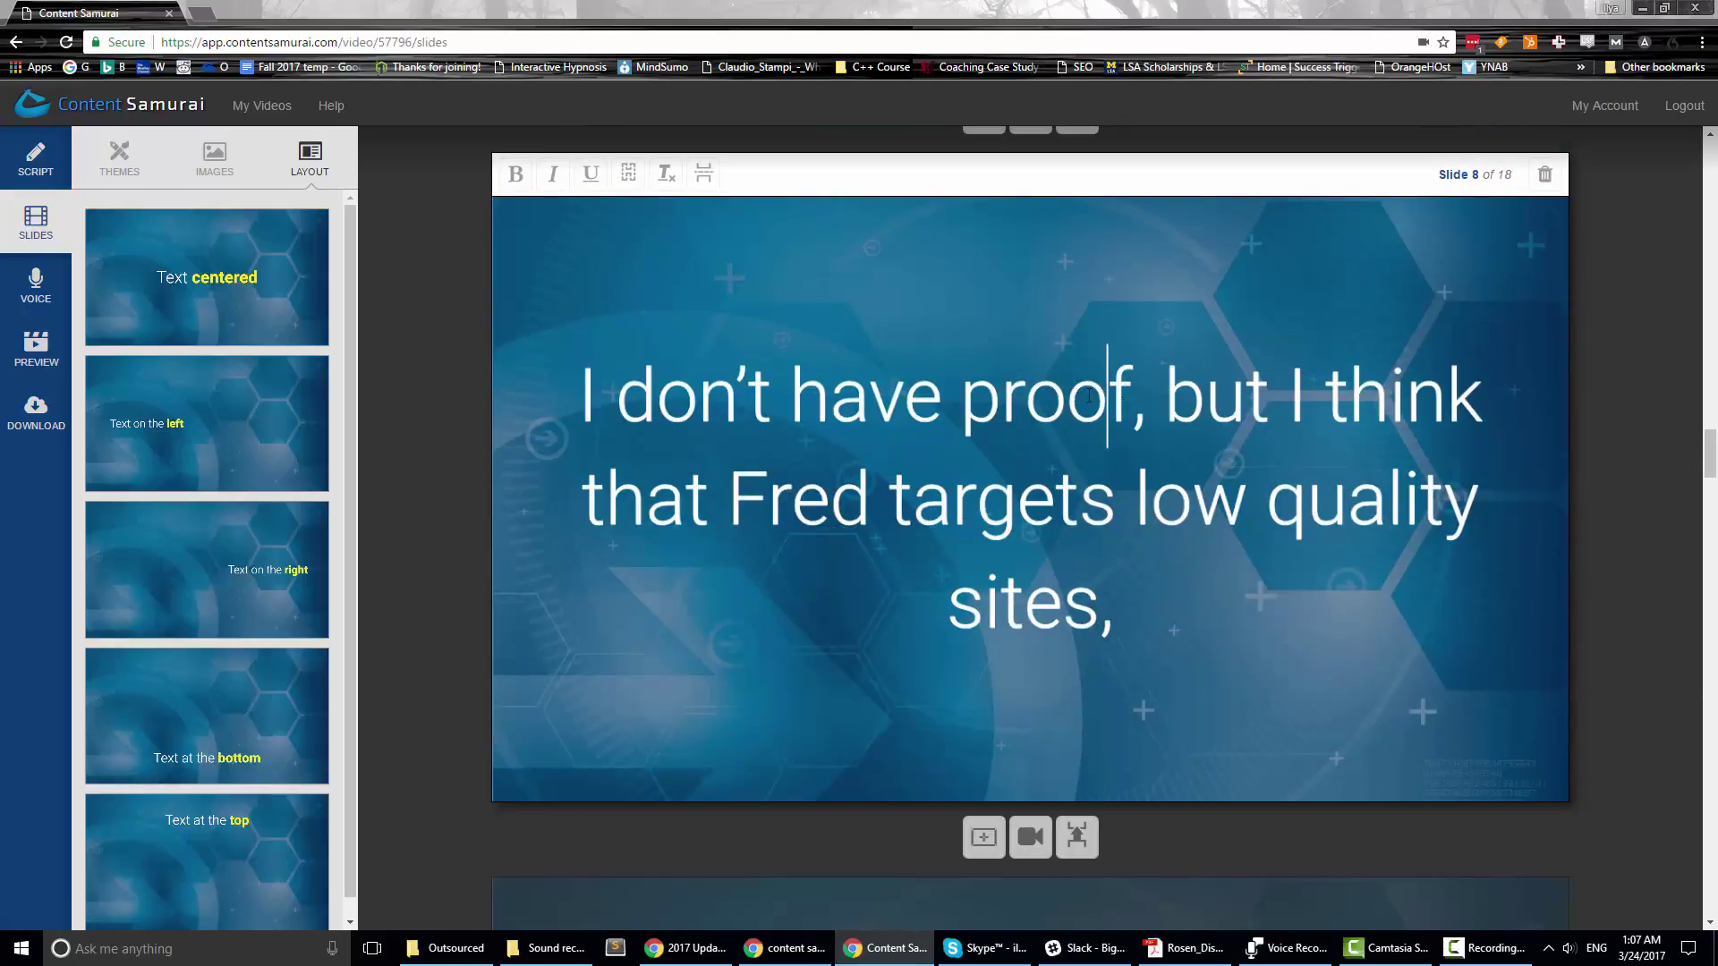
left_click_drag(1134, 398, 959, 398)
key("ctrl+b")
scroll(1090, 569, "down", 7)
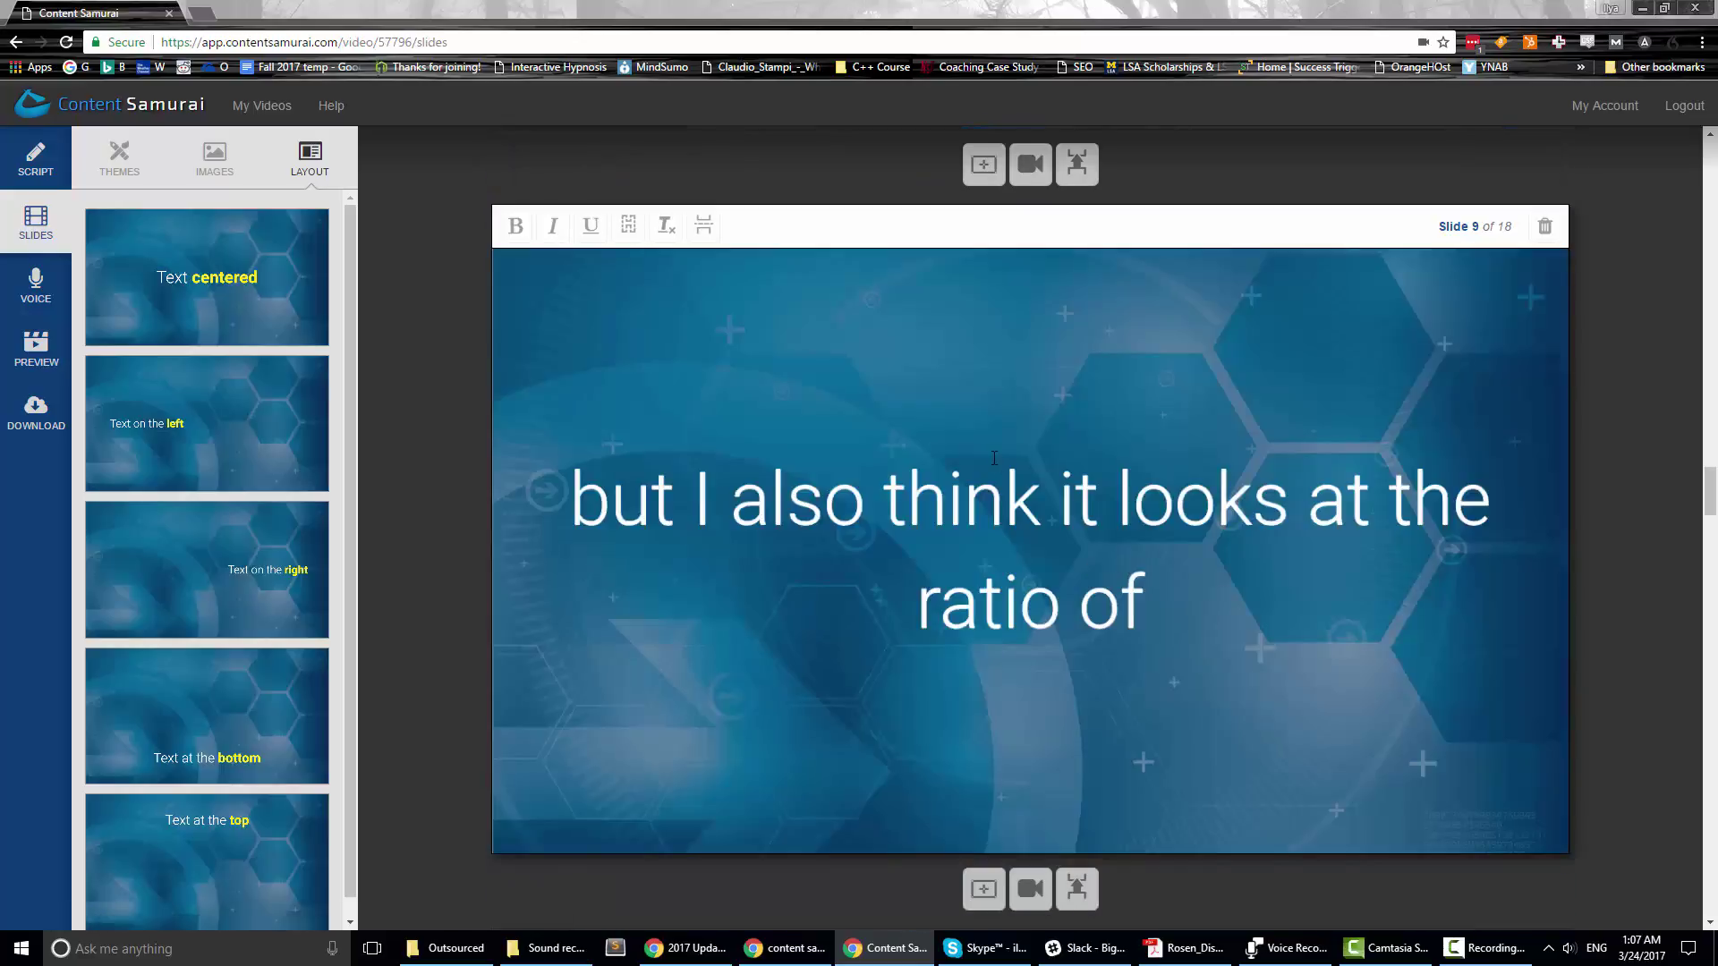
scroll(987, 588, "up", 10)
scroll(987, 588, "up", 20)
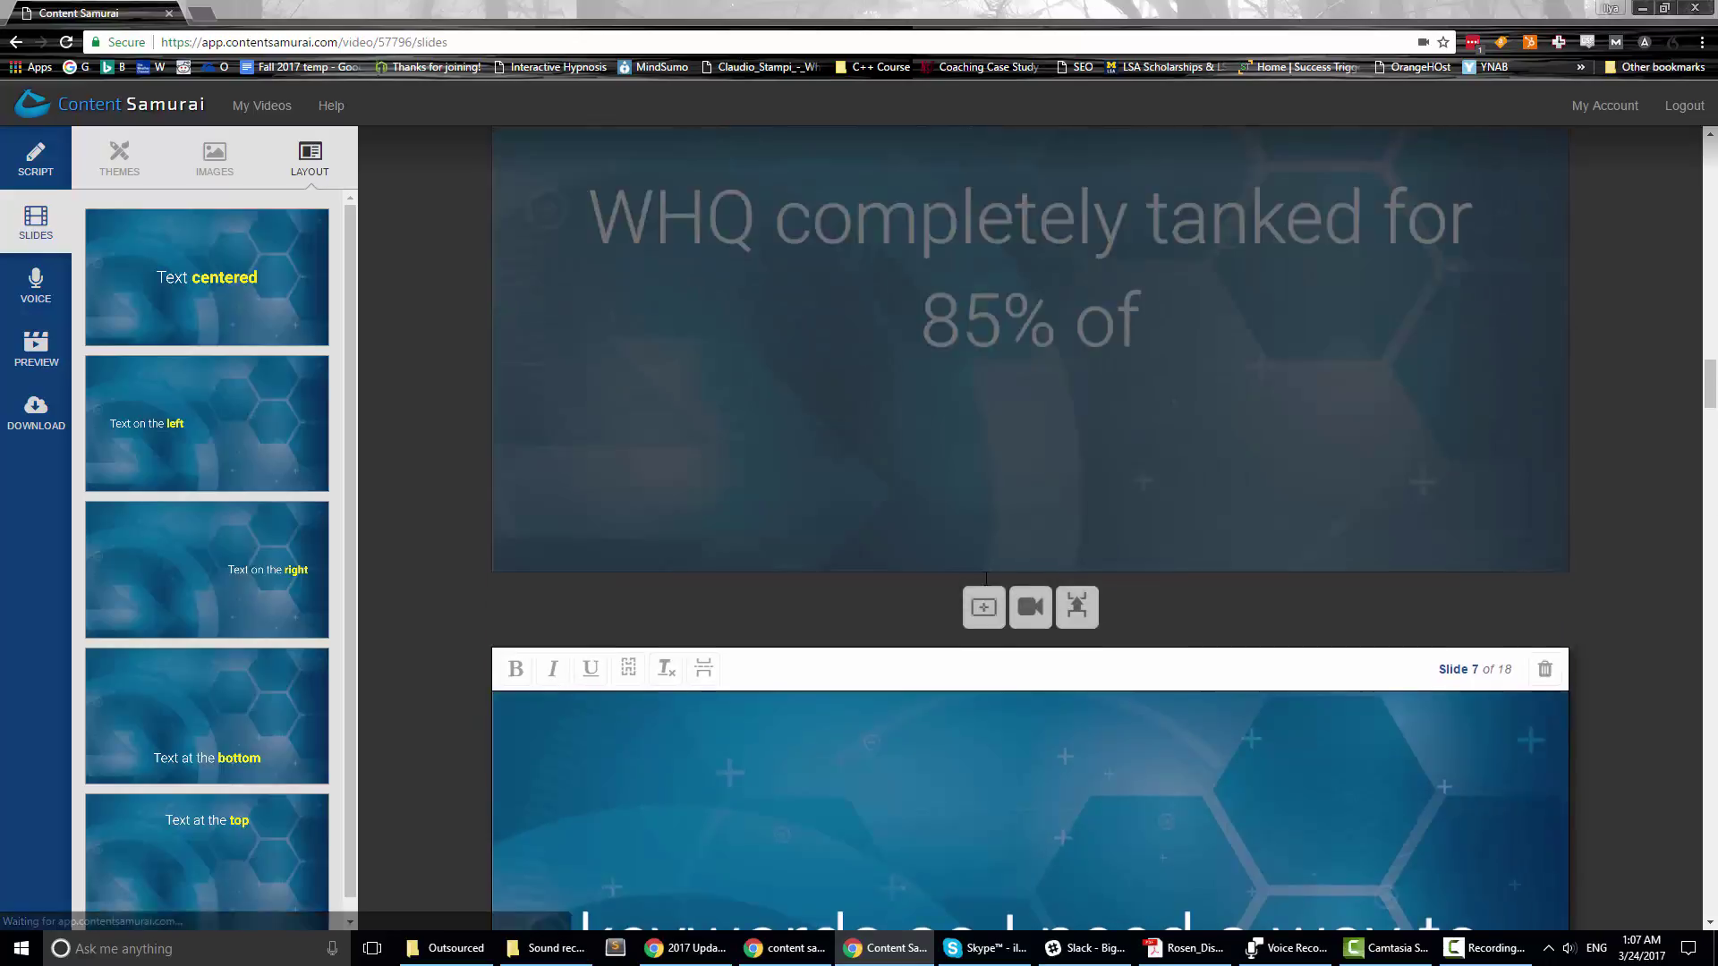
- Make the word "anything" bold in the text of slide 2
scroll(989, 593, "down", 20)
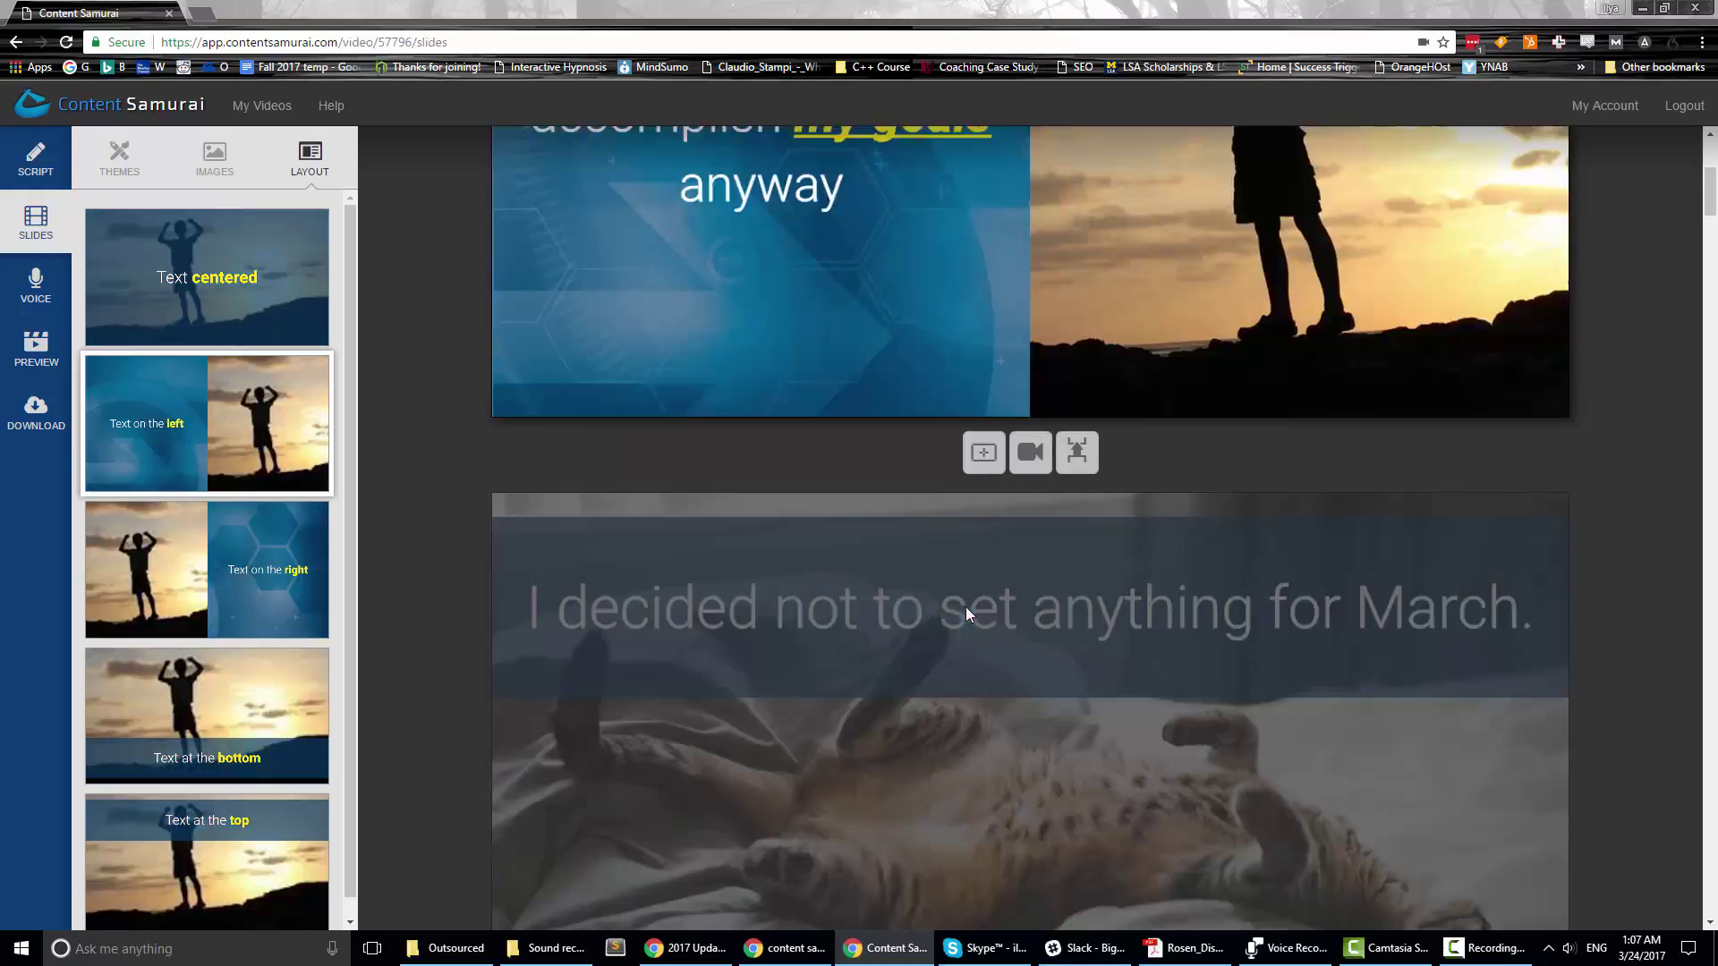
left_click(966, 614)
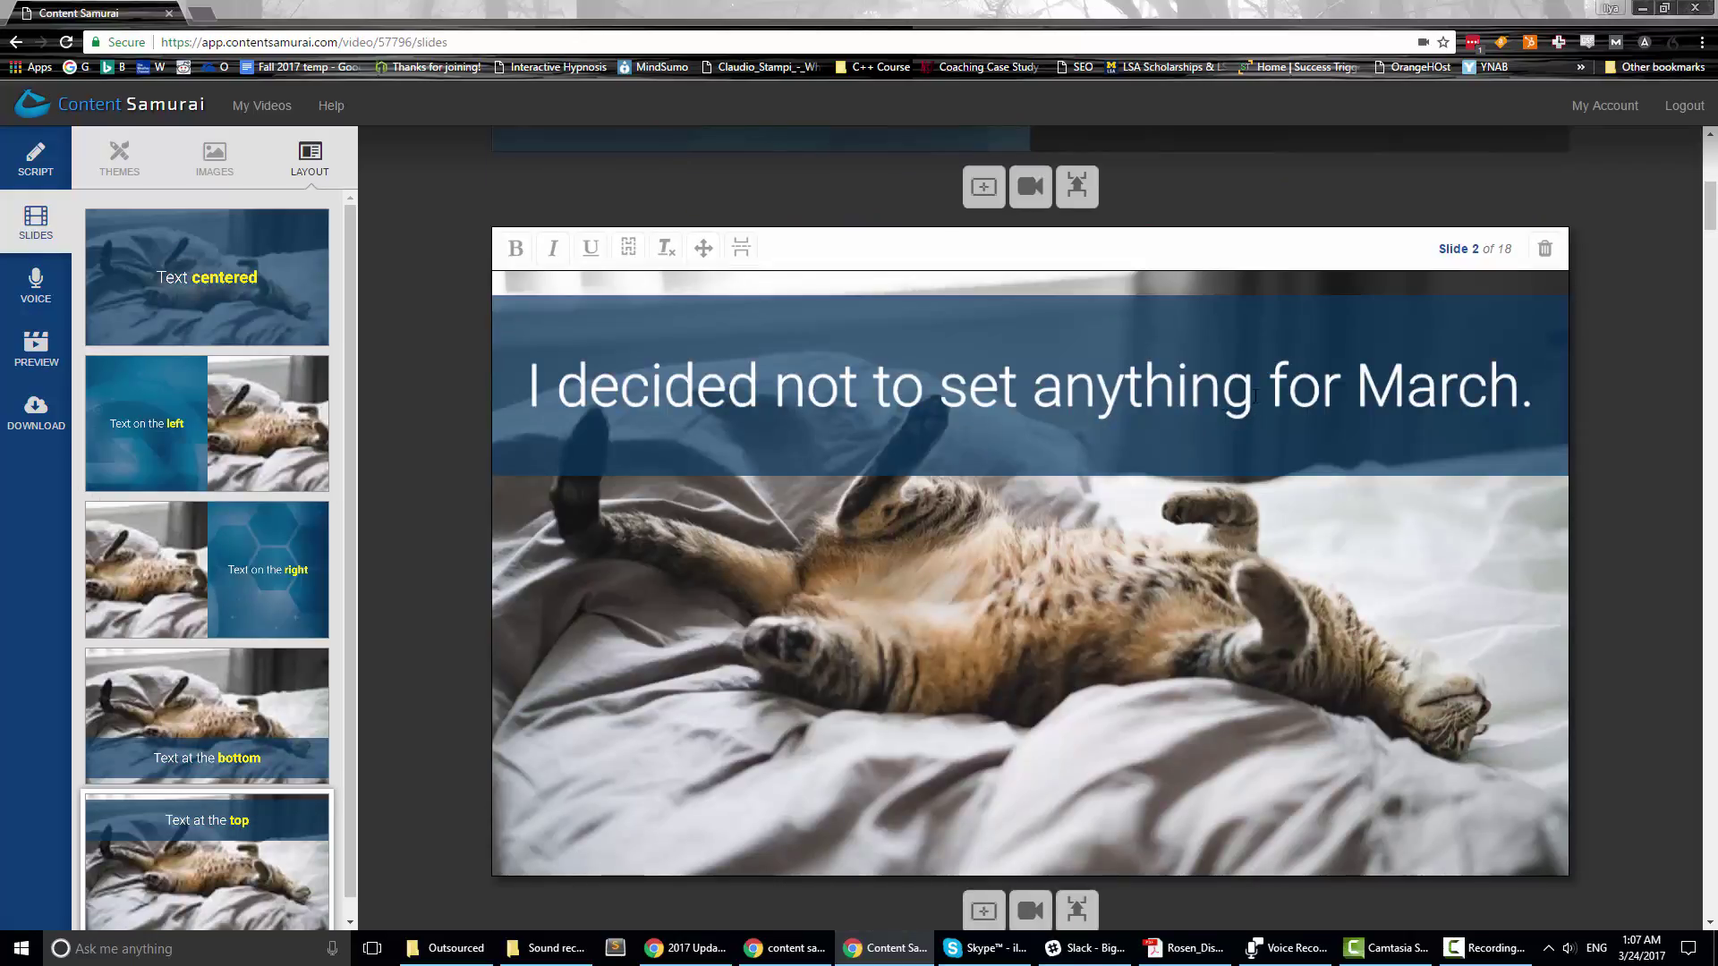
left_click_drag(1254, 396, 1028, 394)
key("ctrl+b")
- Make the words "any hard goals" bold in the text of slide 4
scroll(1028, 537, "down", 5)
left_click_drag(1063, 506, 876, 492)
scroll(904, 510, "down", 5)
left_click(1037, 499)
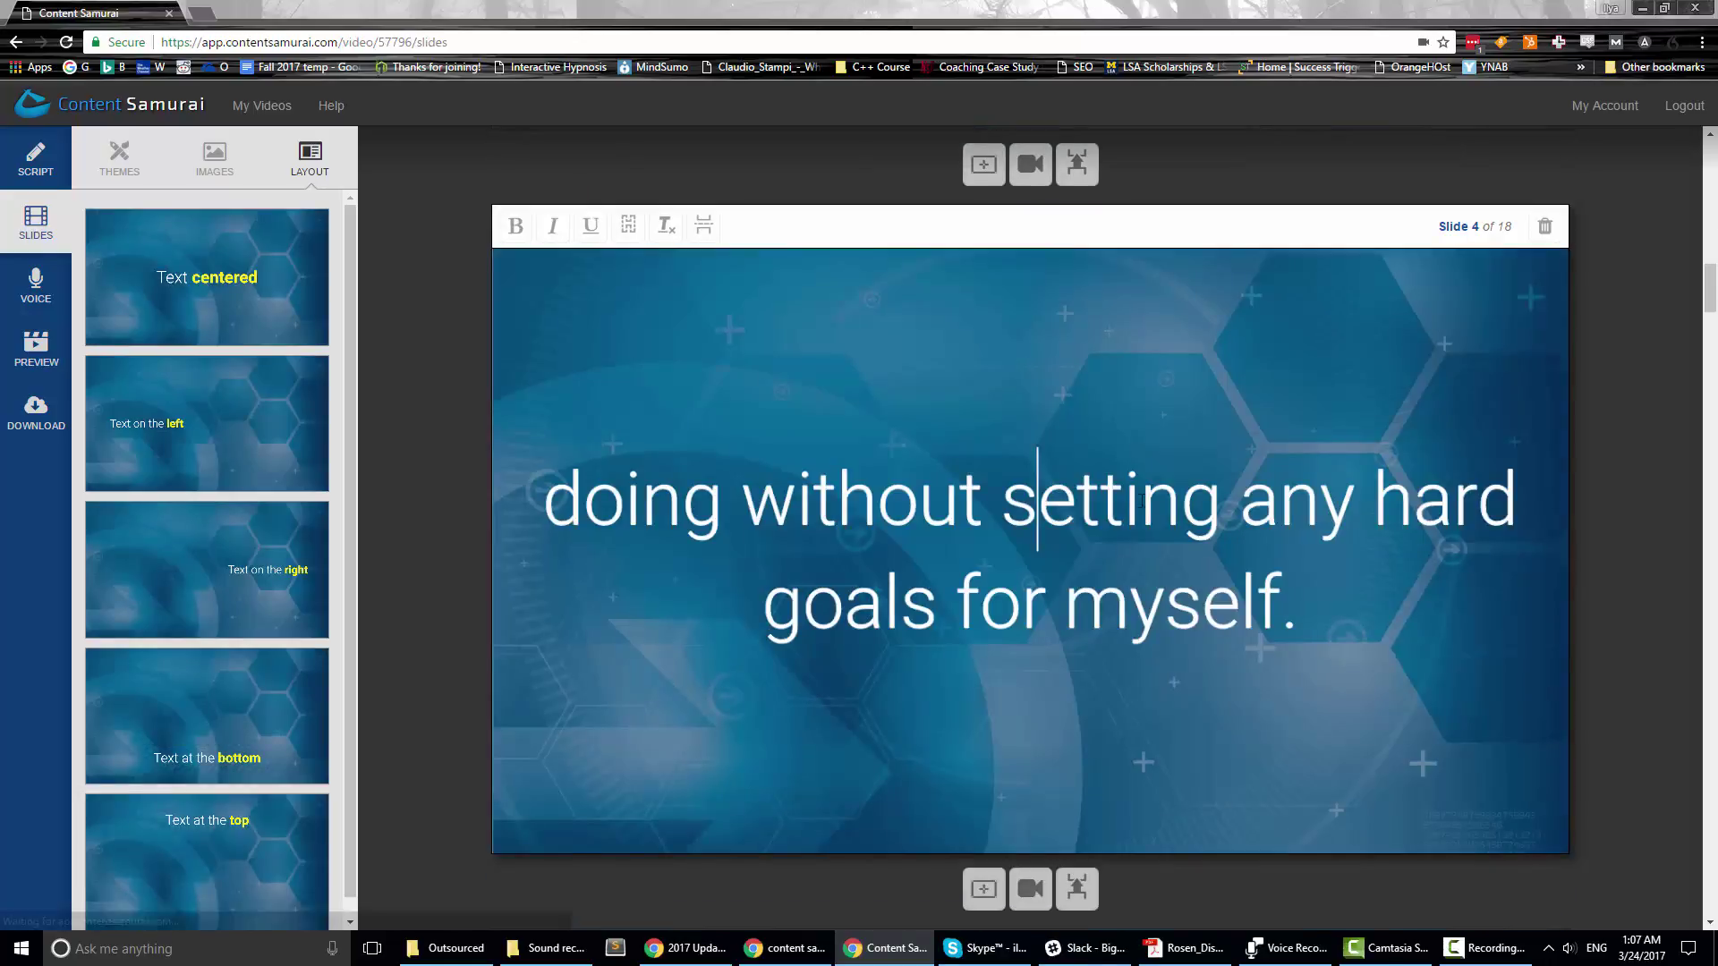
left_click_drag(1254, 503, 940, 617)
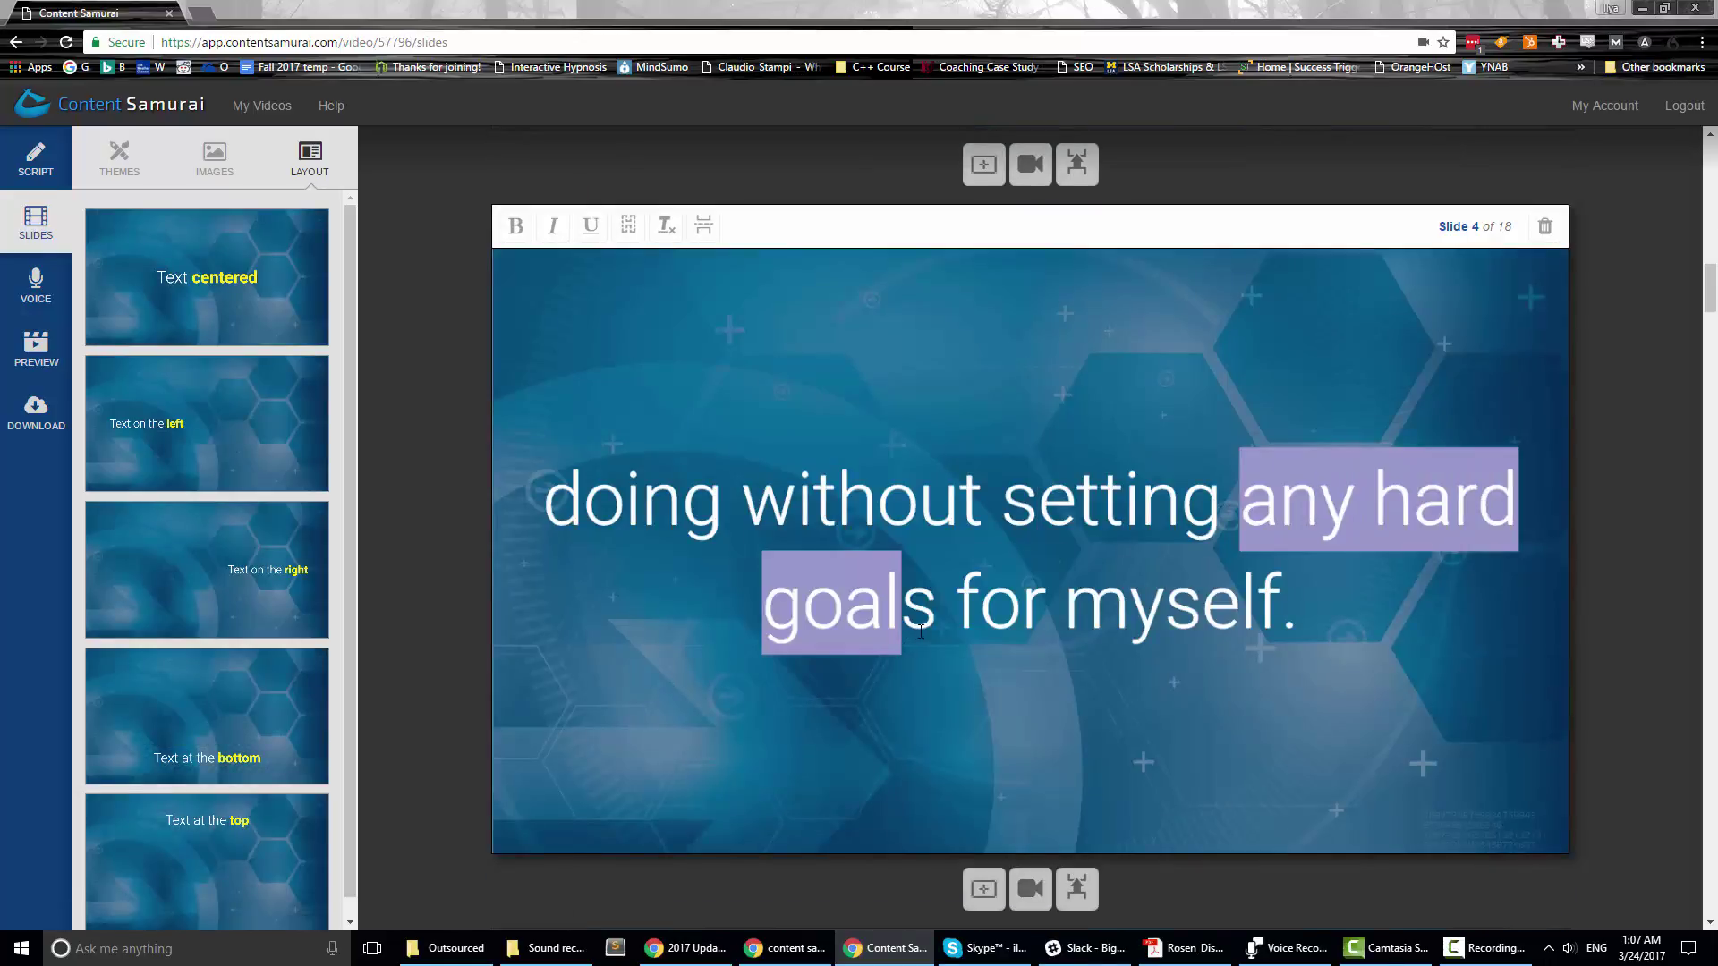
key("ctrl+b")
scroll(984, 638, "down", 3)
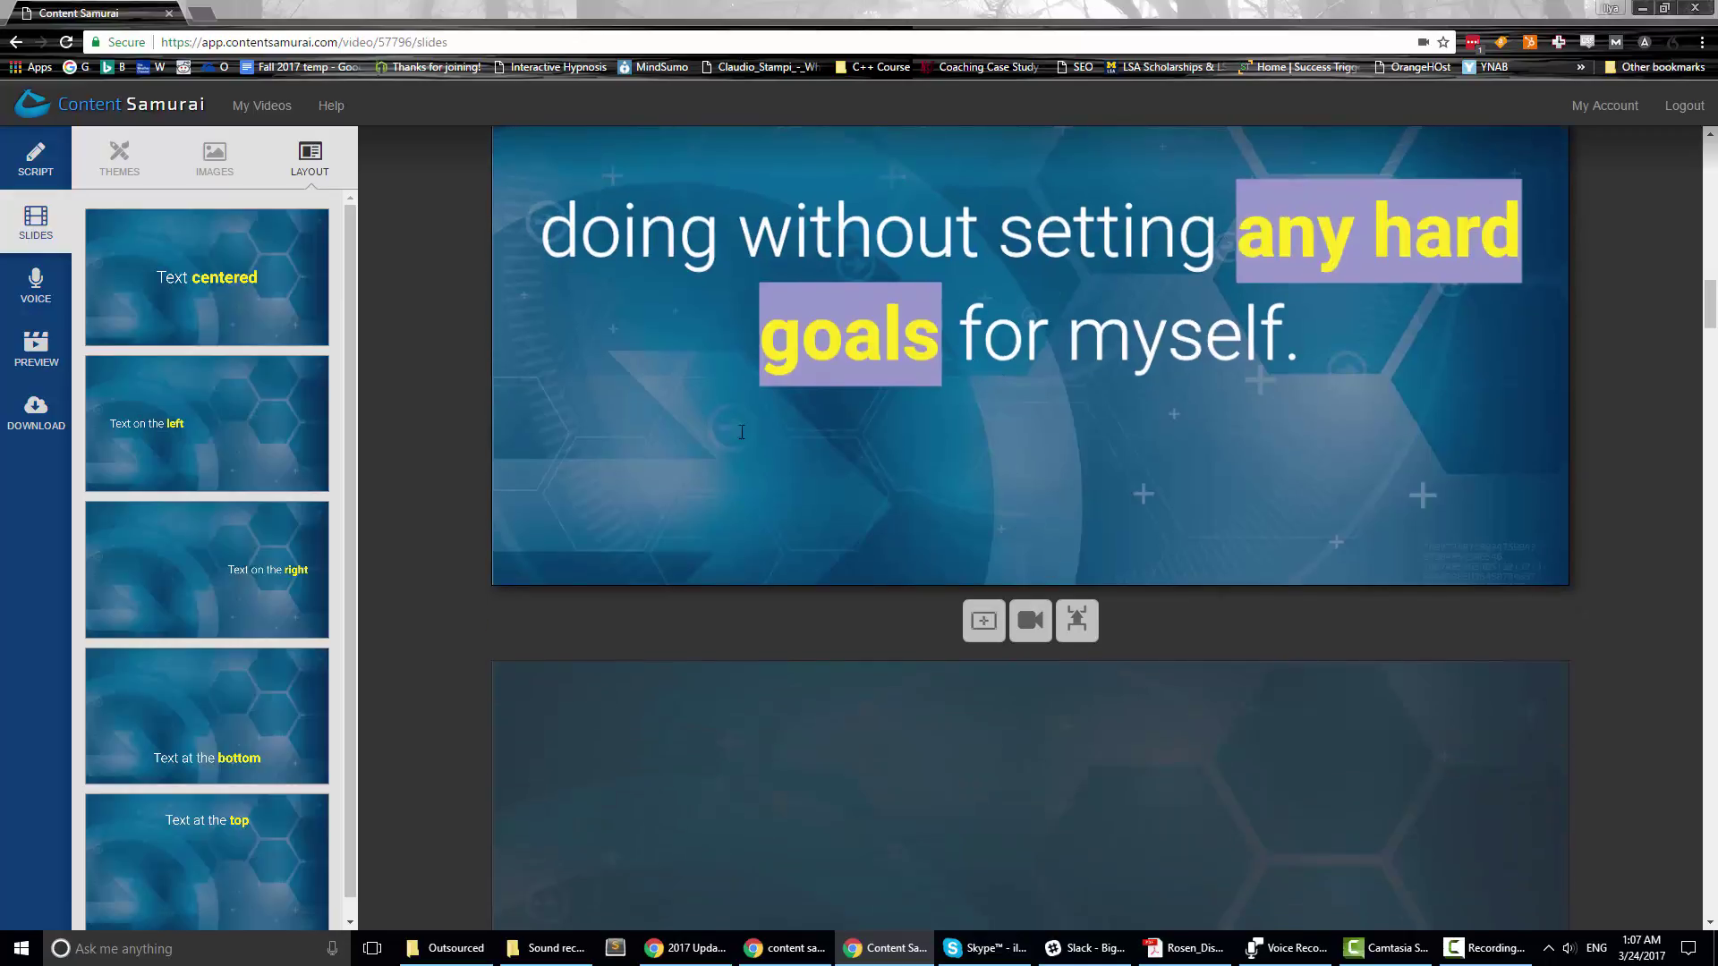
- Examine the voice track options and compare the sentences to record with the full script of the video
scroll(742, 432, "up", 4)
left_click(56, 283)
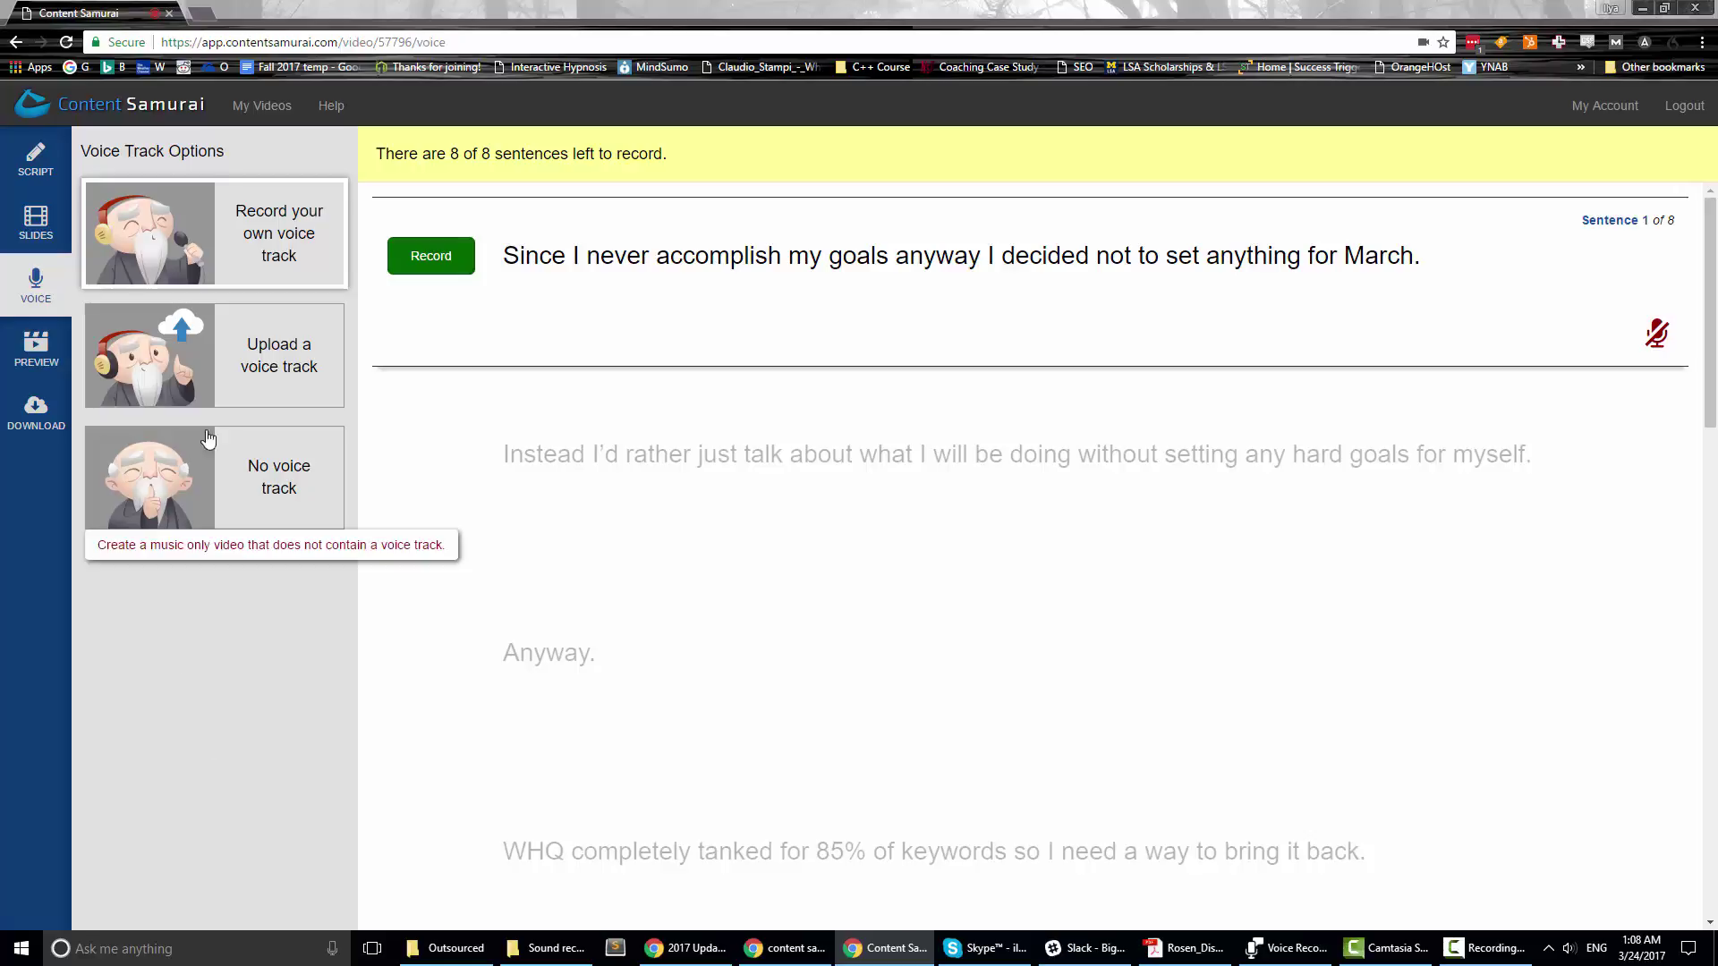
left_click(33, 174)
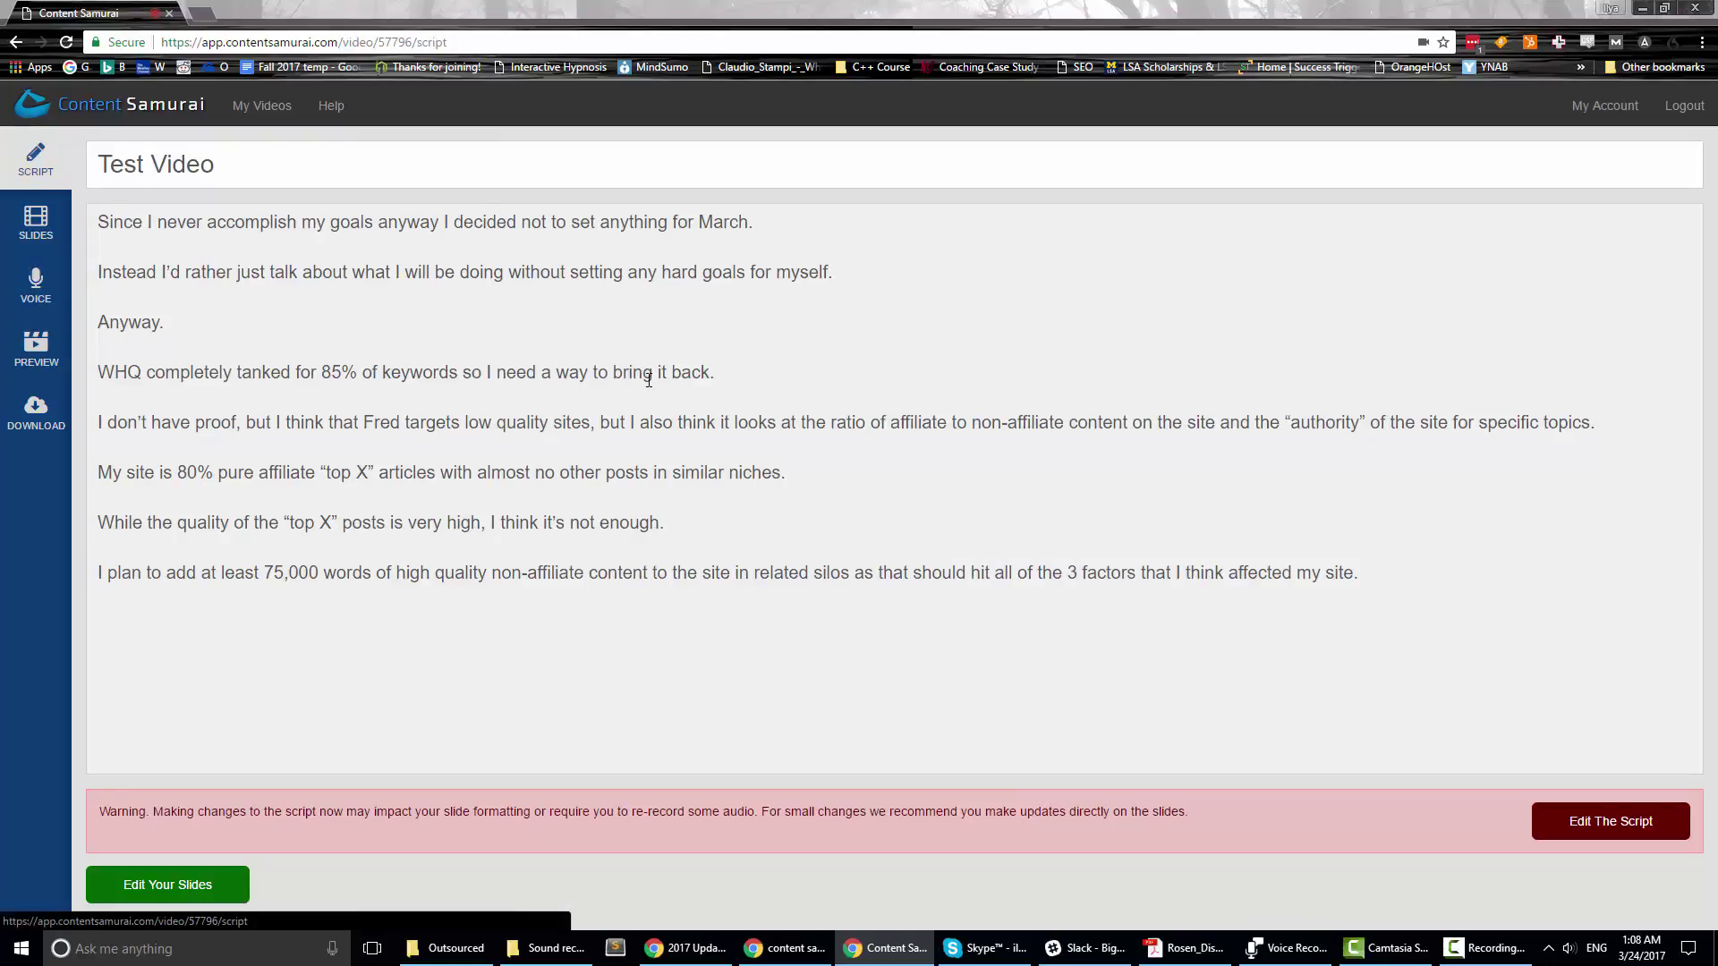
triple_click(1454, 573)
key("ctrl+a")
left_click(378, 365)
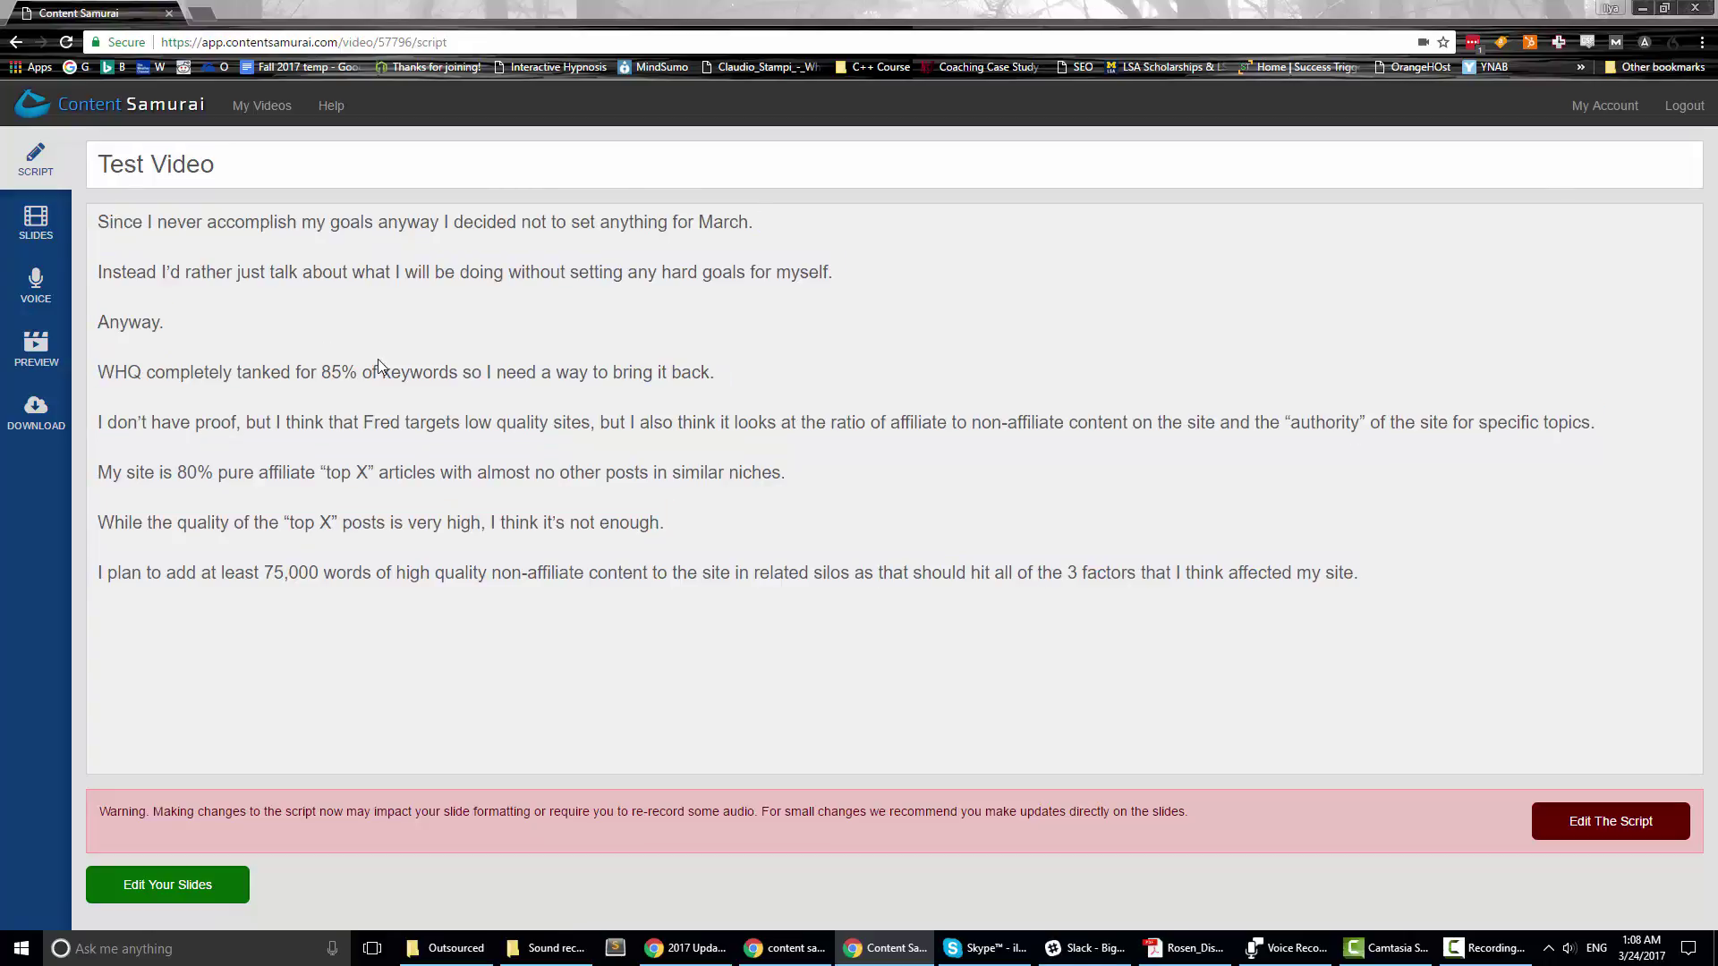
left_click(34, 288)
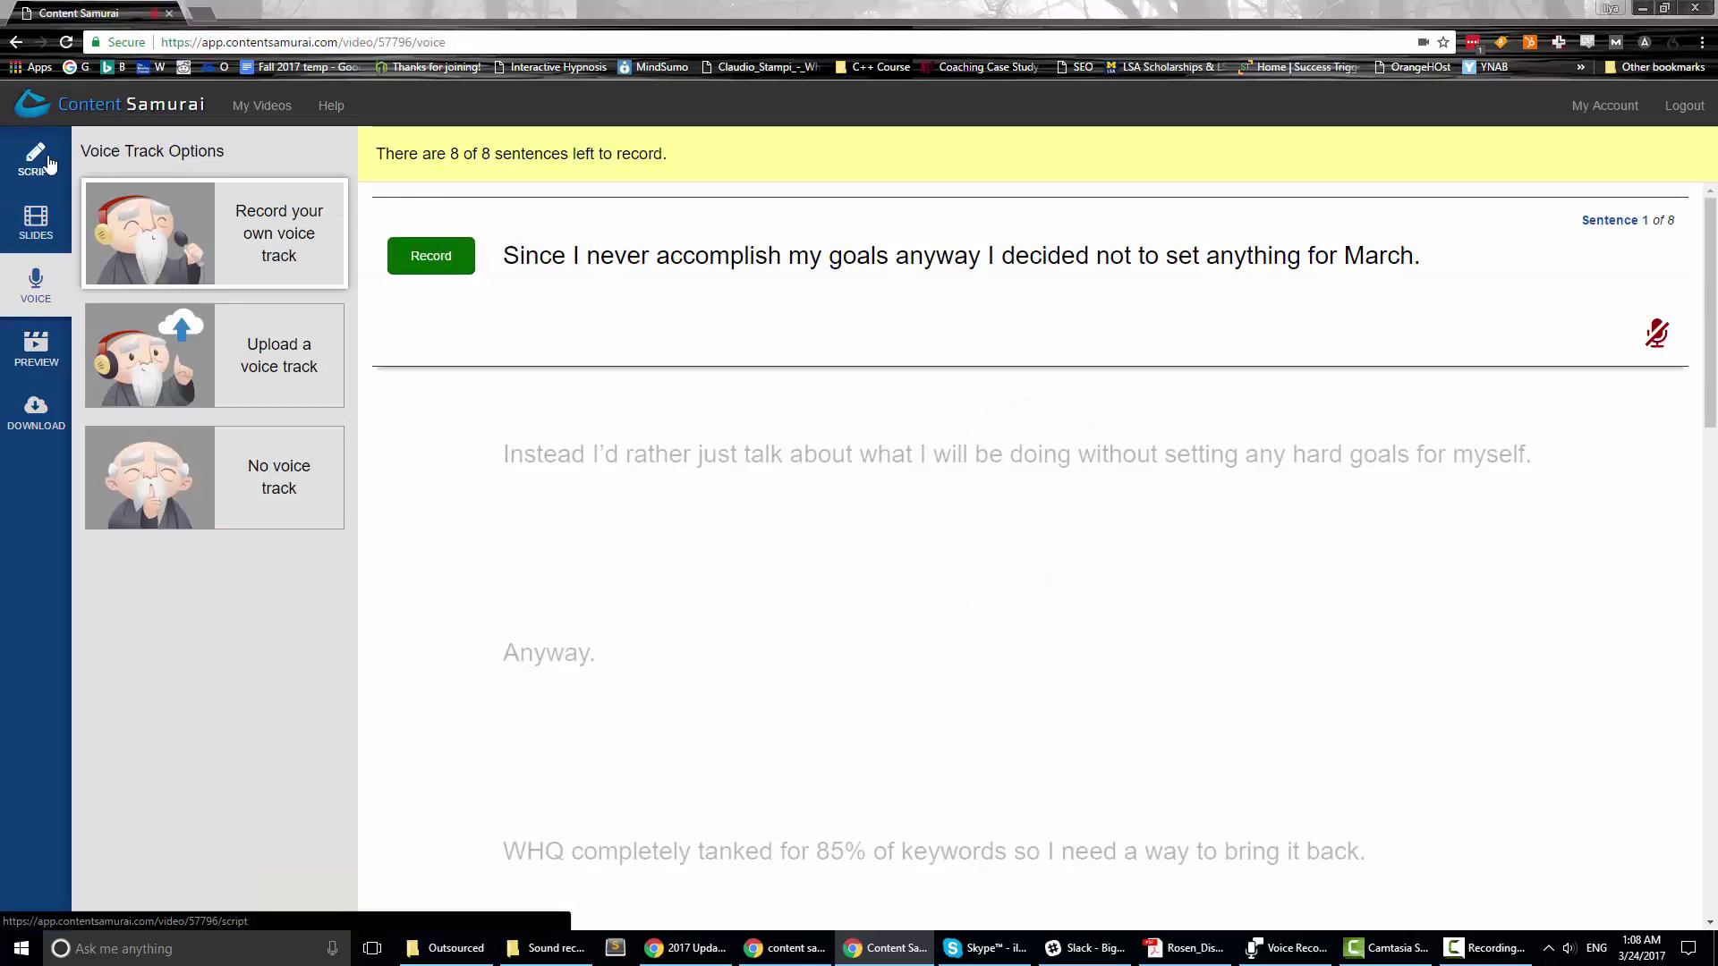
left_click(33, 170)
left_click_drag(1399, 573, 112, 222)
left_click(112, 222)
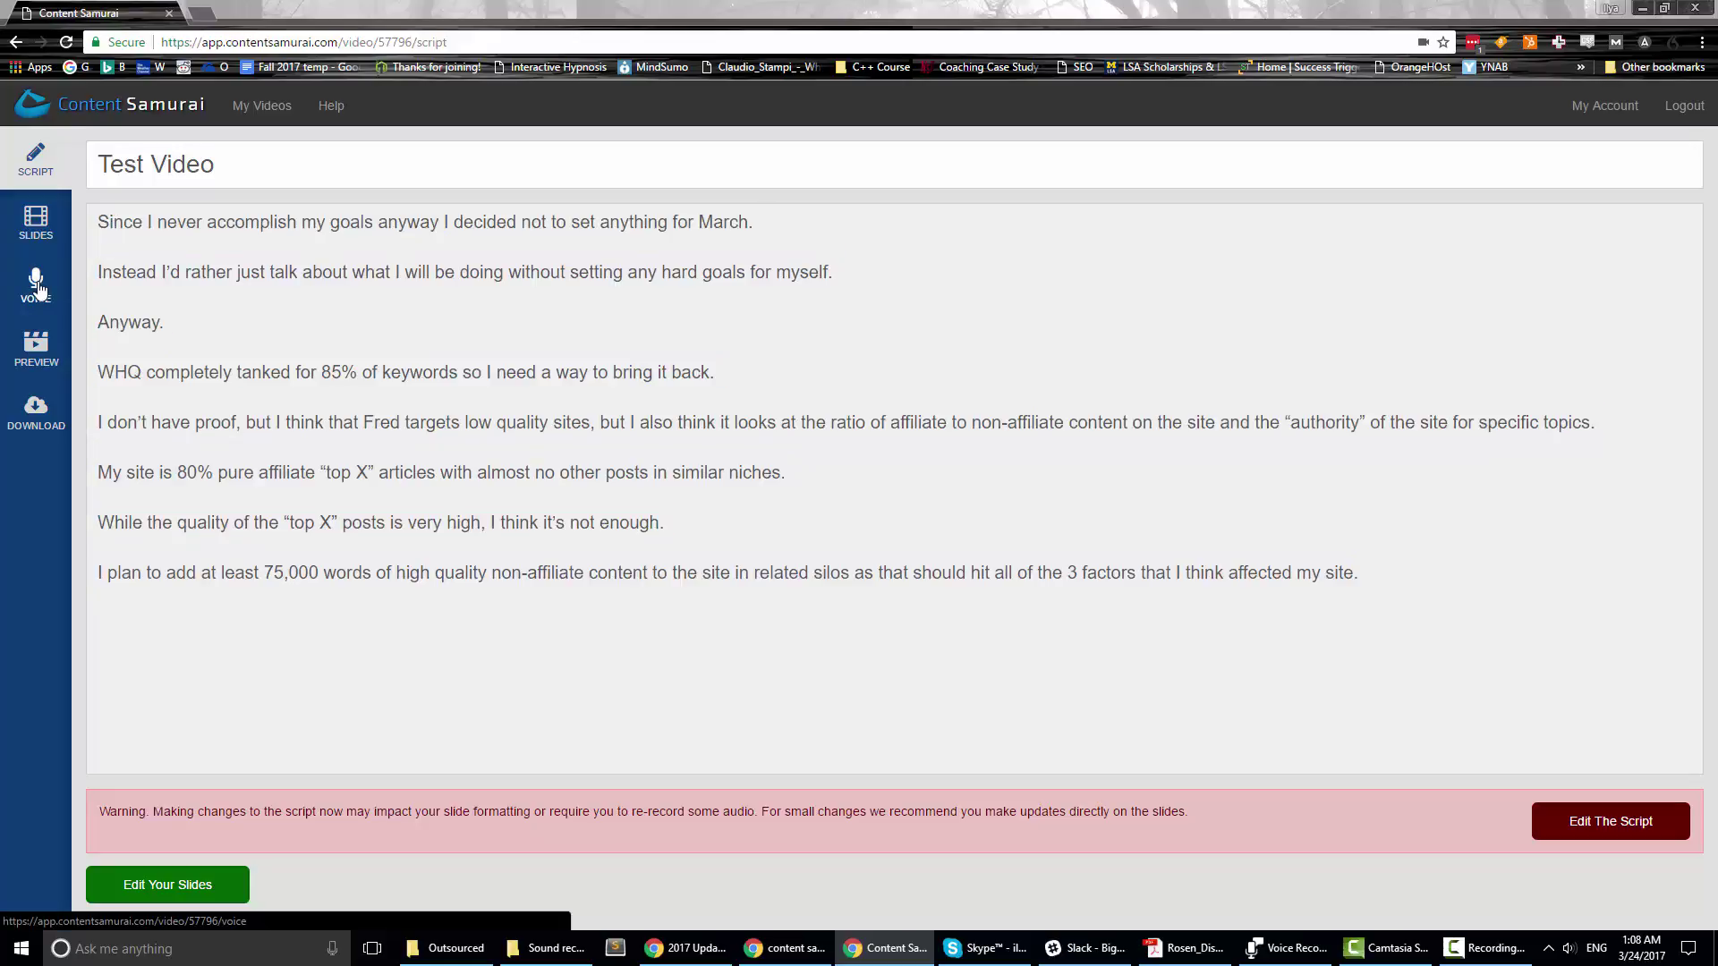
left_click(37, 286)
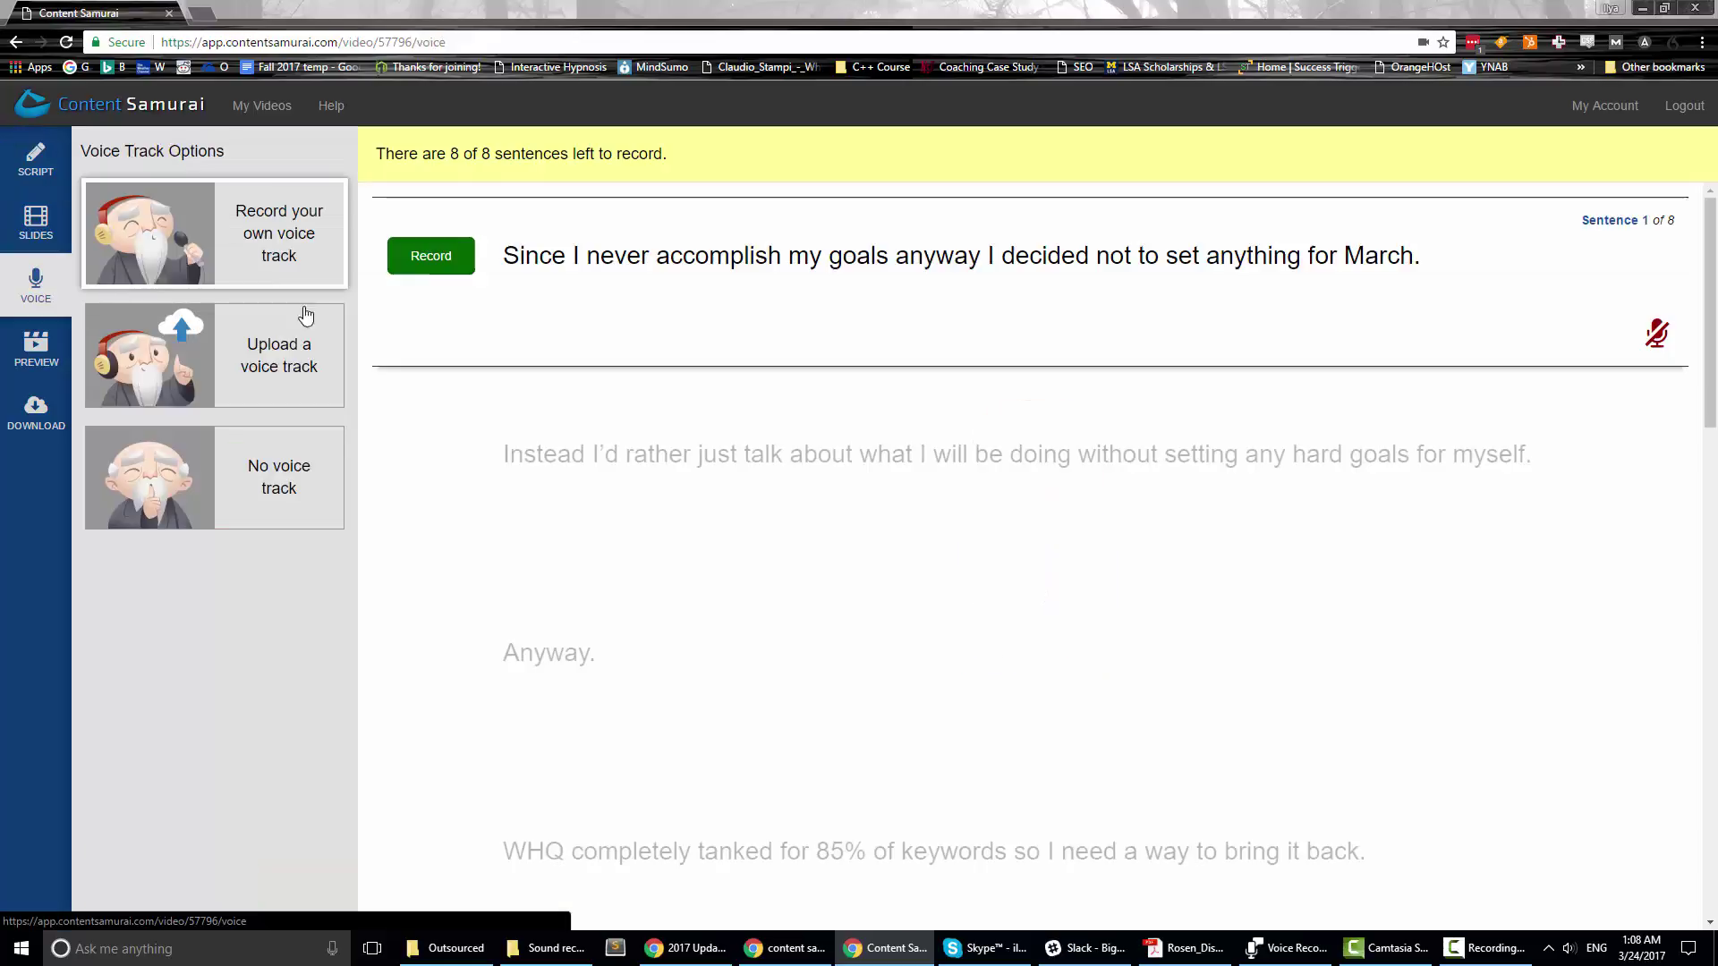
- Record a first voice take for sentence 1 with the own voice track option
left_click(431, 268)
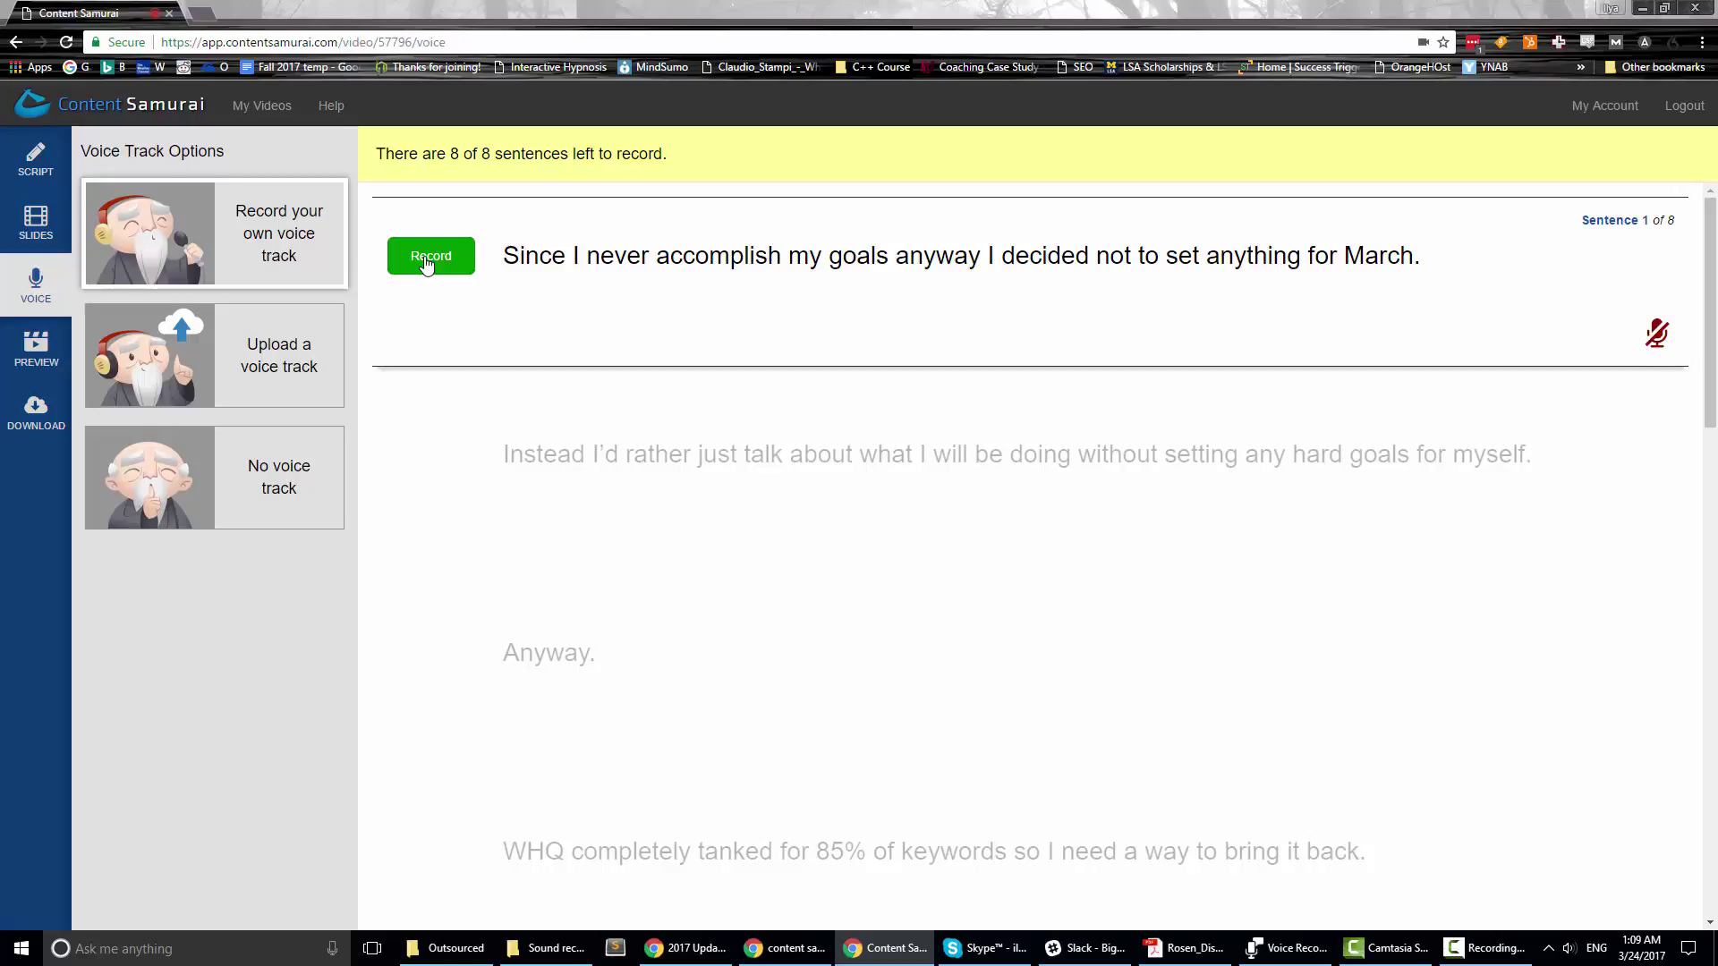
left_click(426, 260)
triple_click(599, 274)
left_click(600, 281)
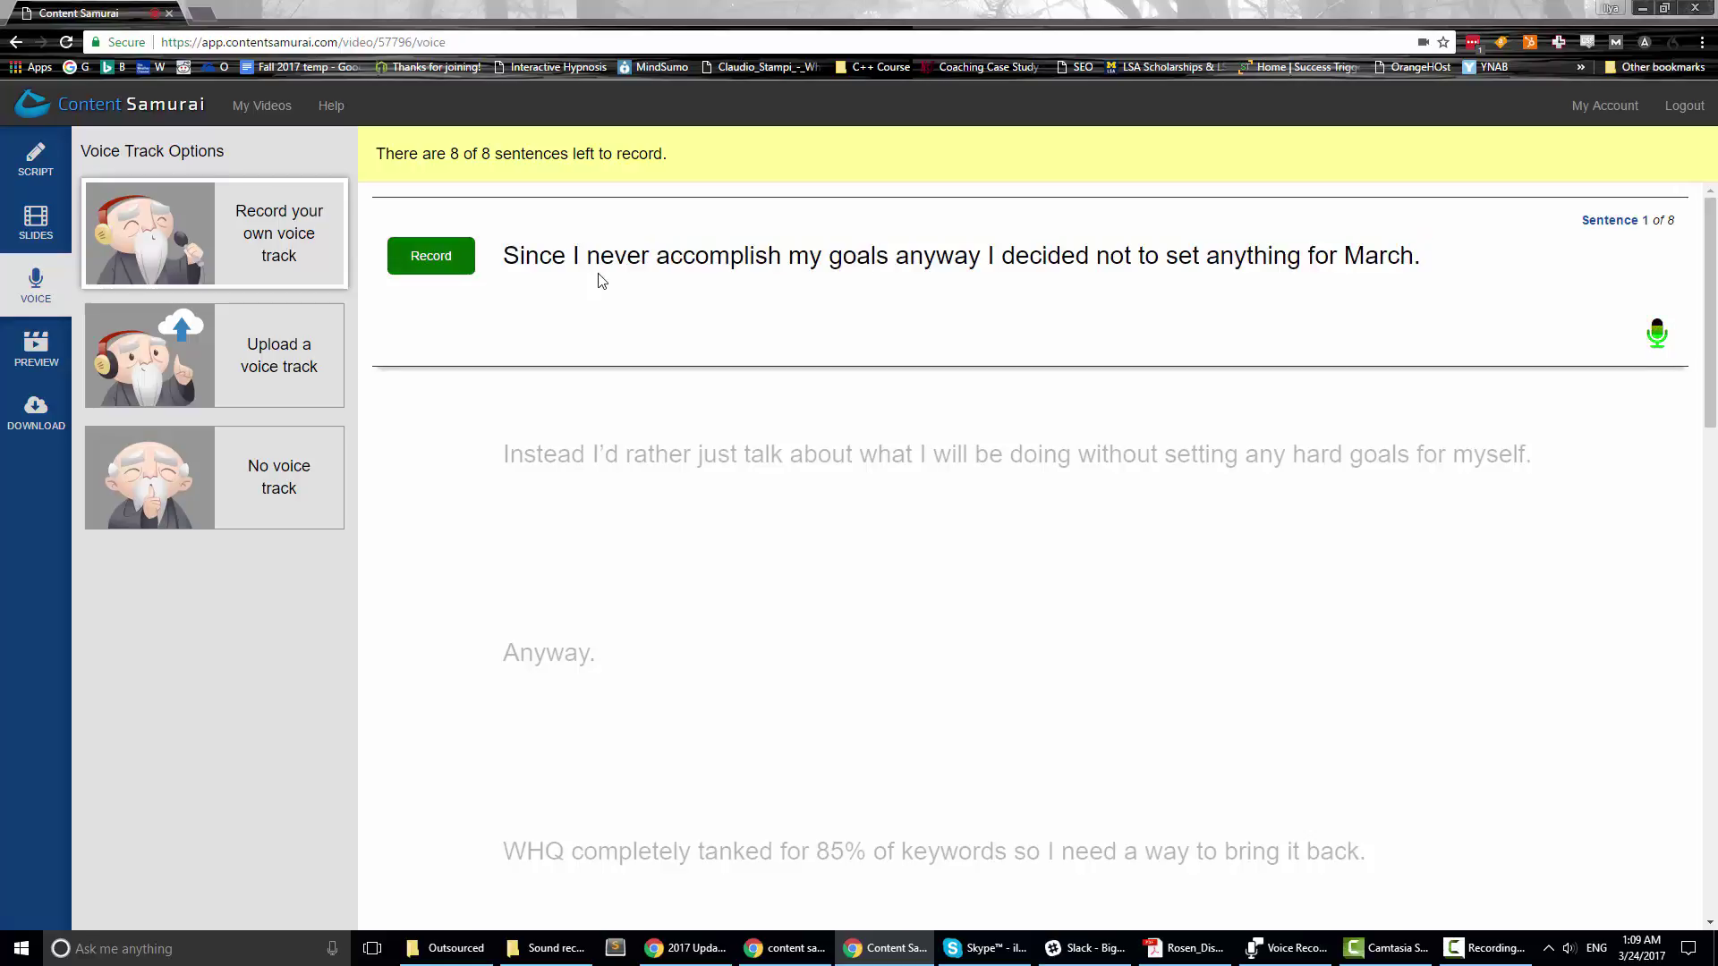
left_click(439, 276)
key("space")
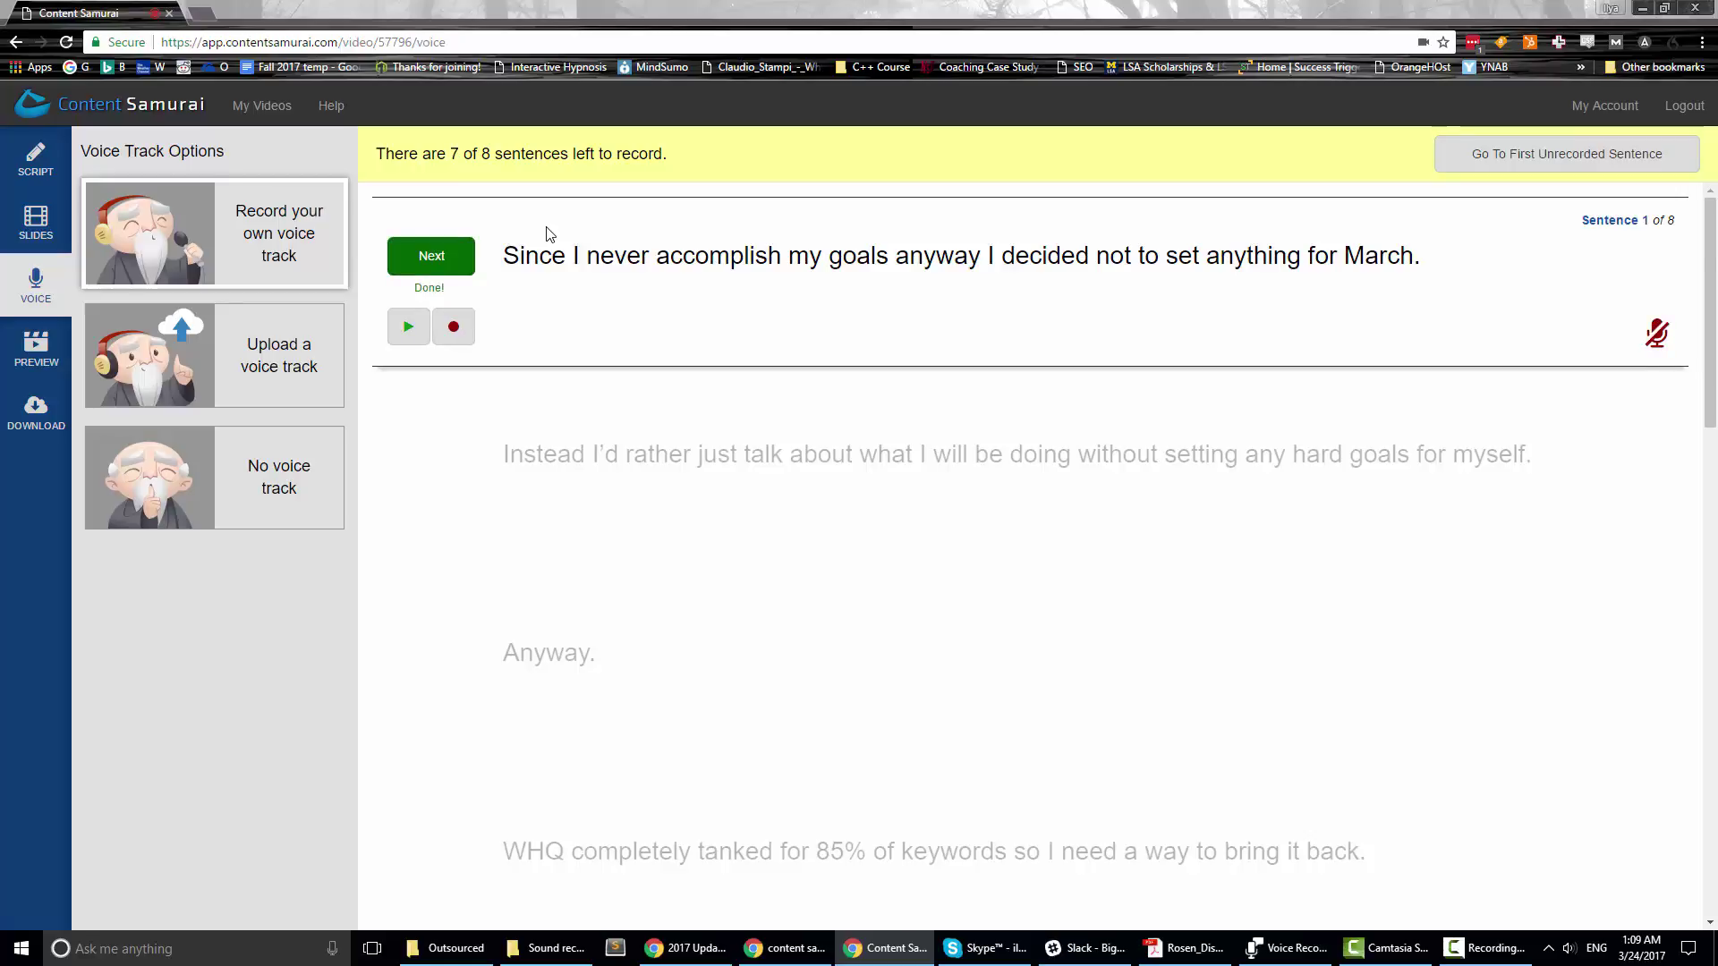
- Look through the remaining sentences and stop another voice take of sentence 1
key("space")
scroll(547, 233, "down", 7)
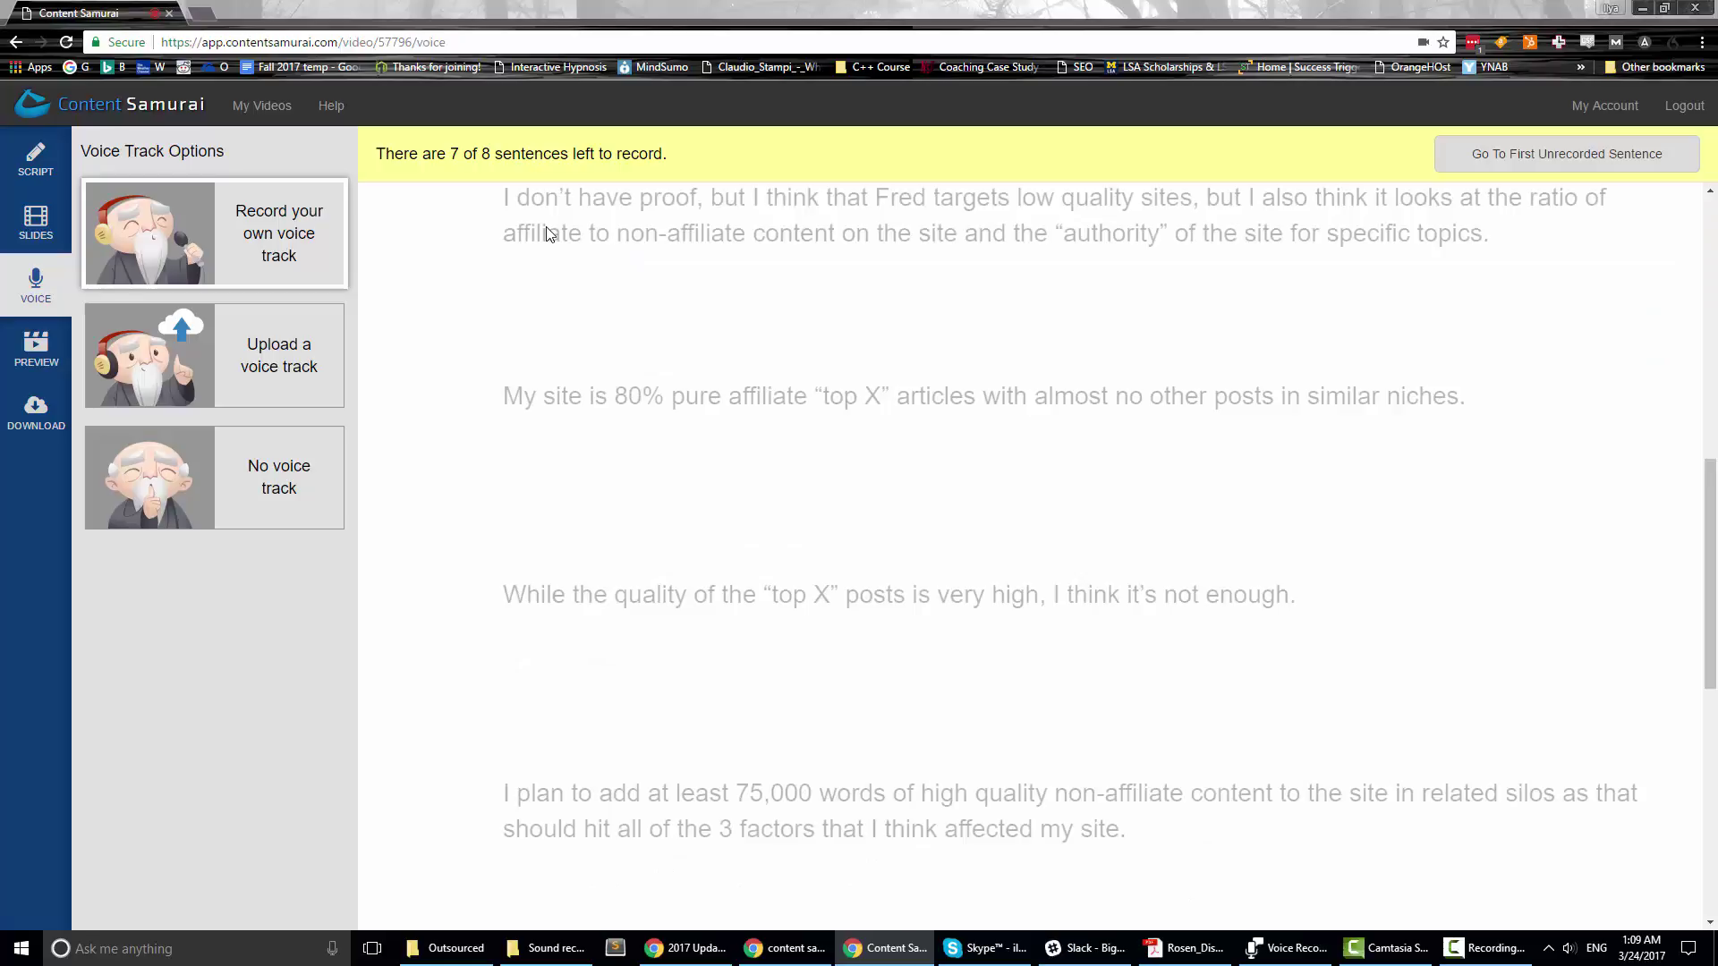
scroll(617, 346, "up", 4)
scroll(618, 346, "up", 5)
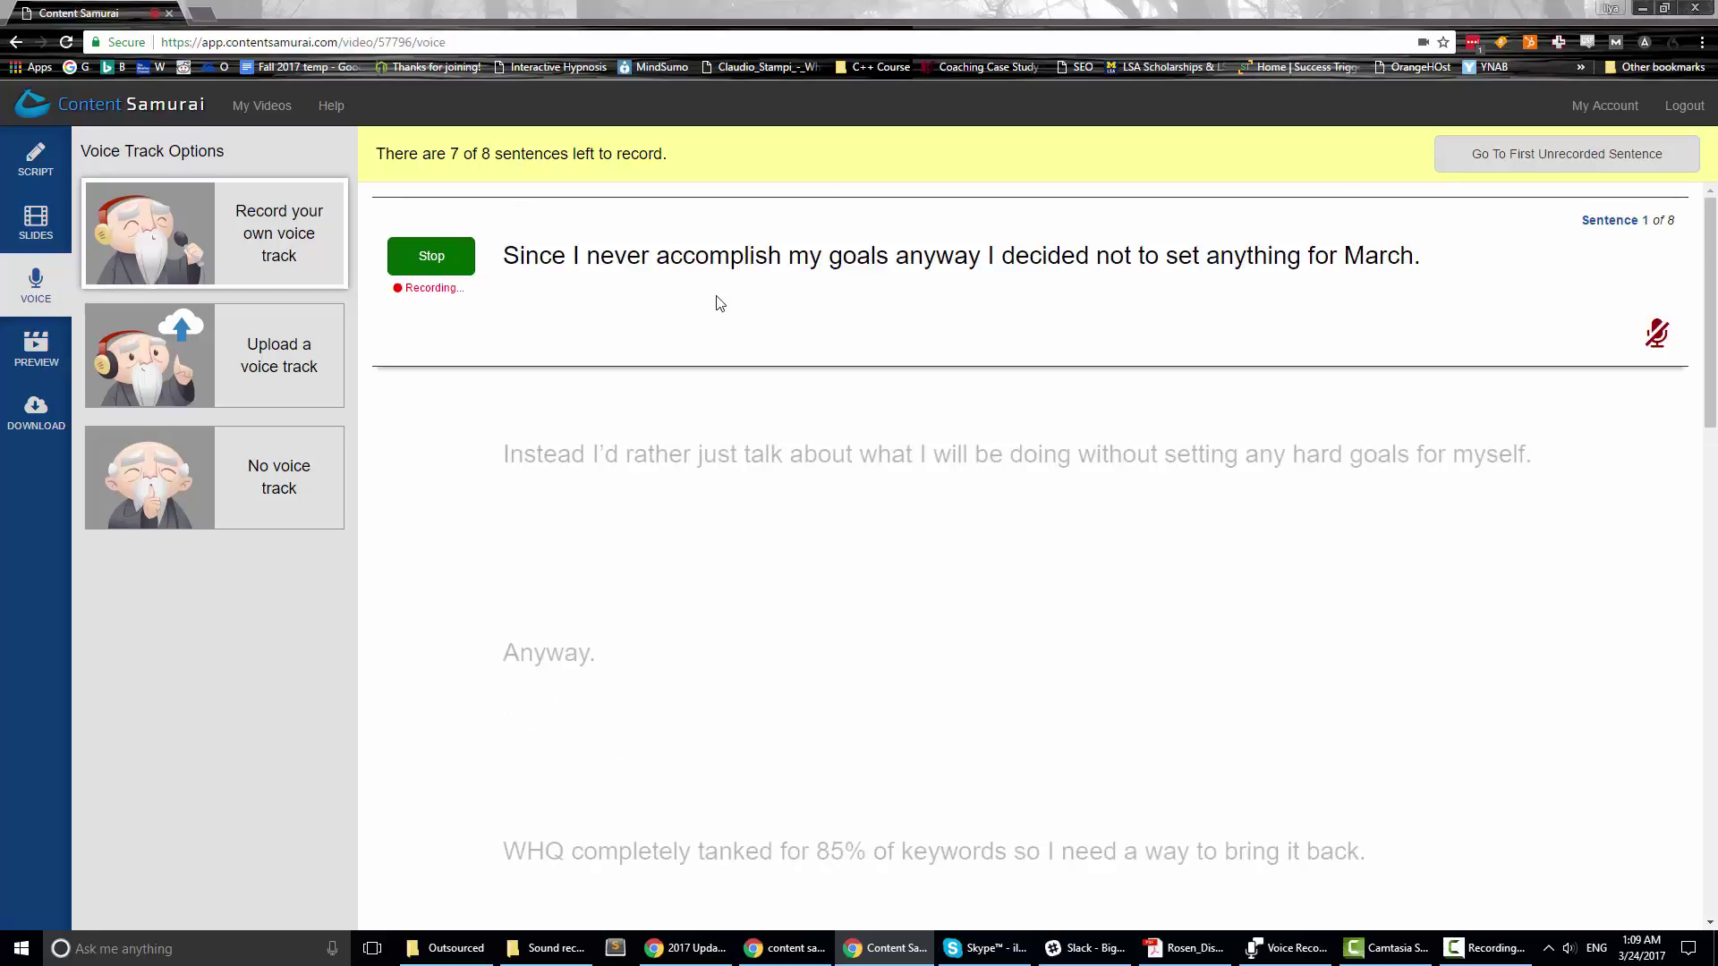
left_click(432, 257)
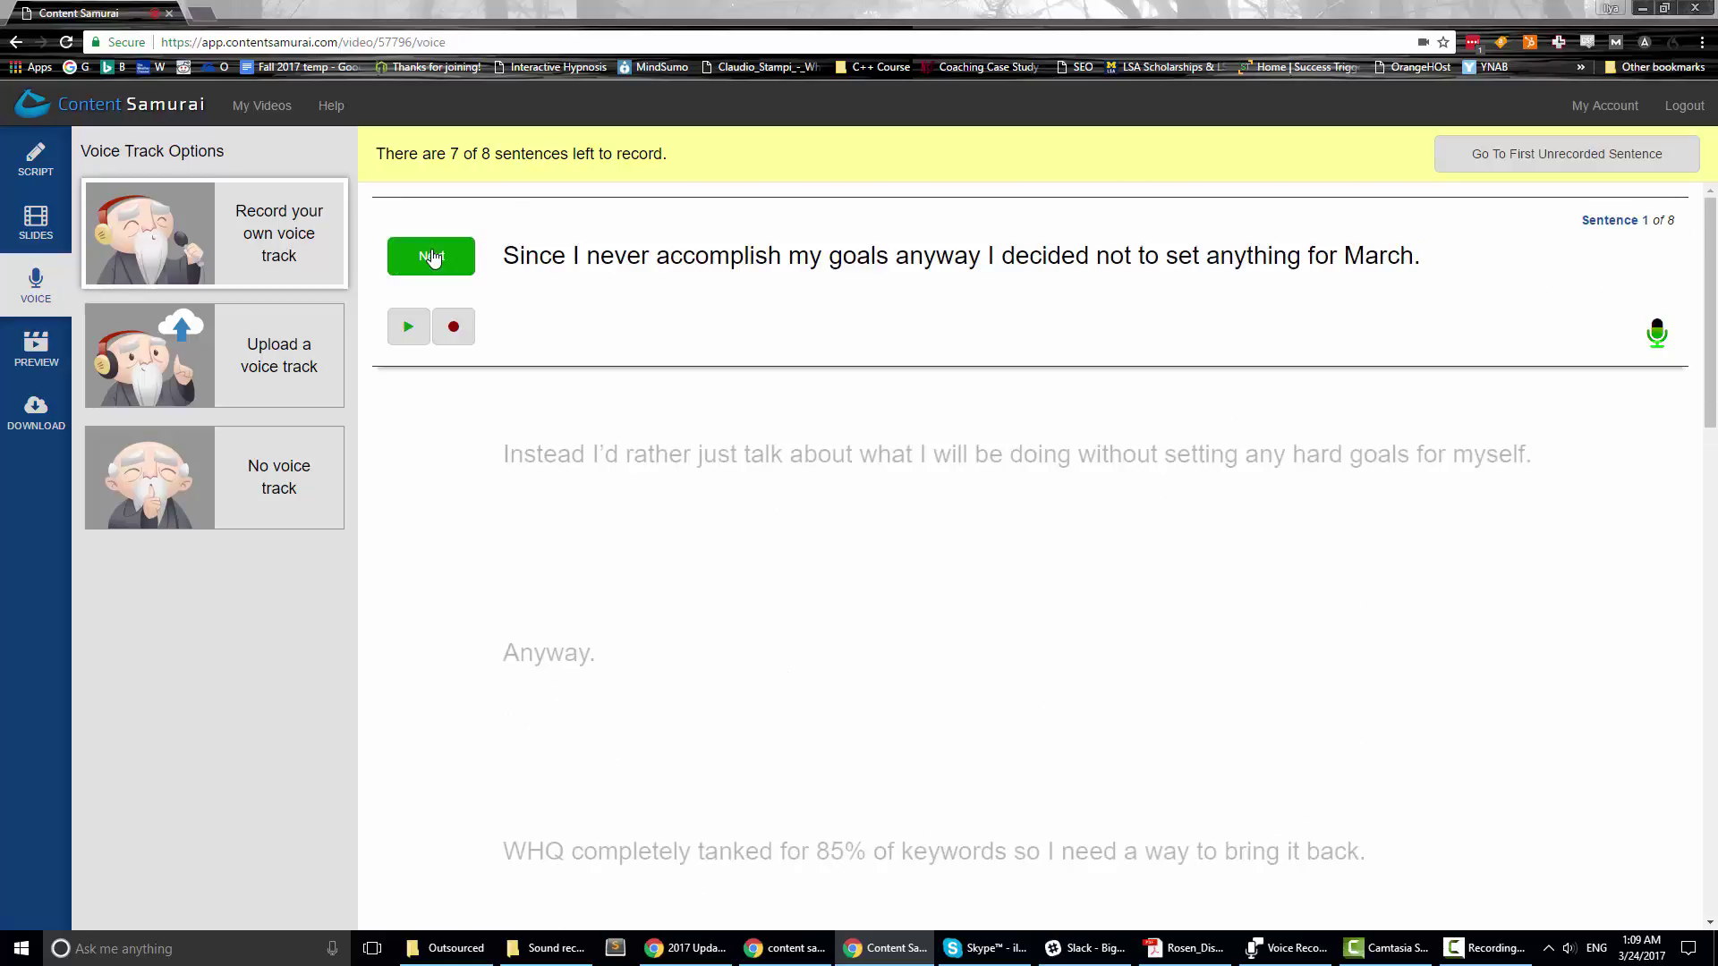
- Re-record the voice take for sentence 1 and stop the recording at its end
left_click(456, 327)
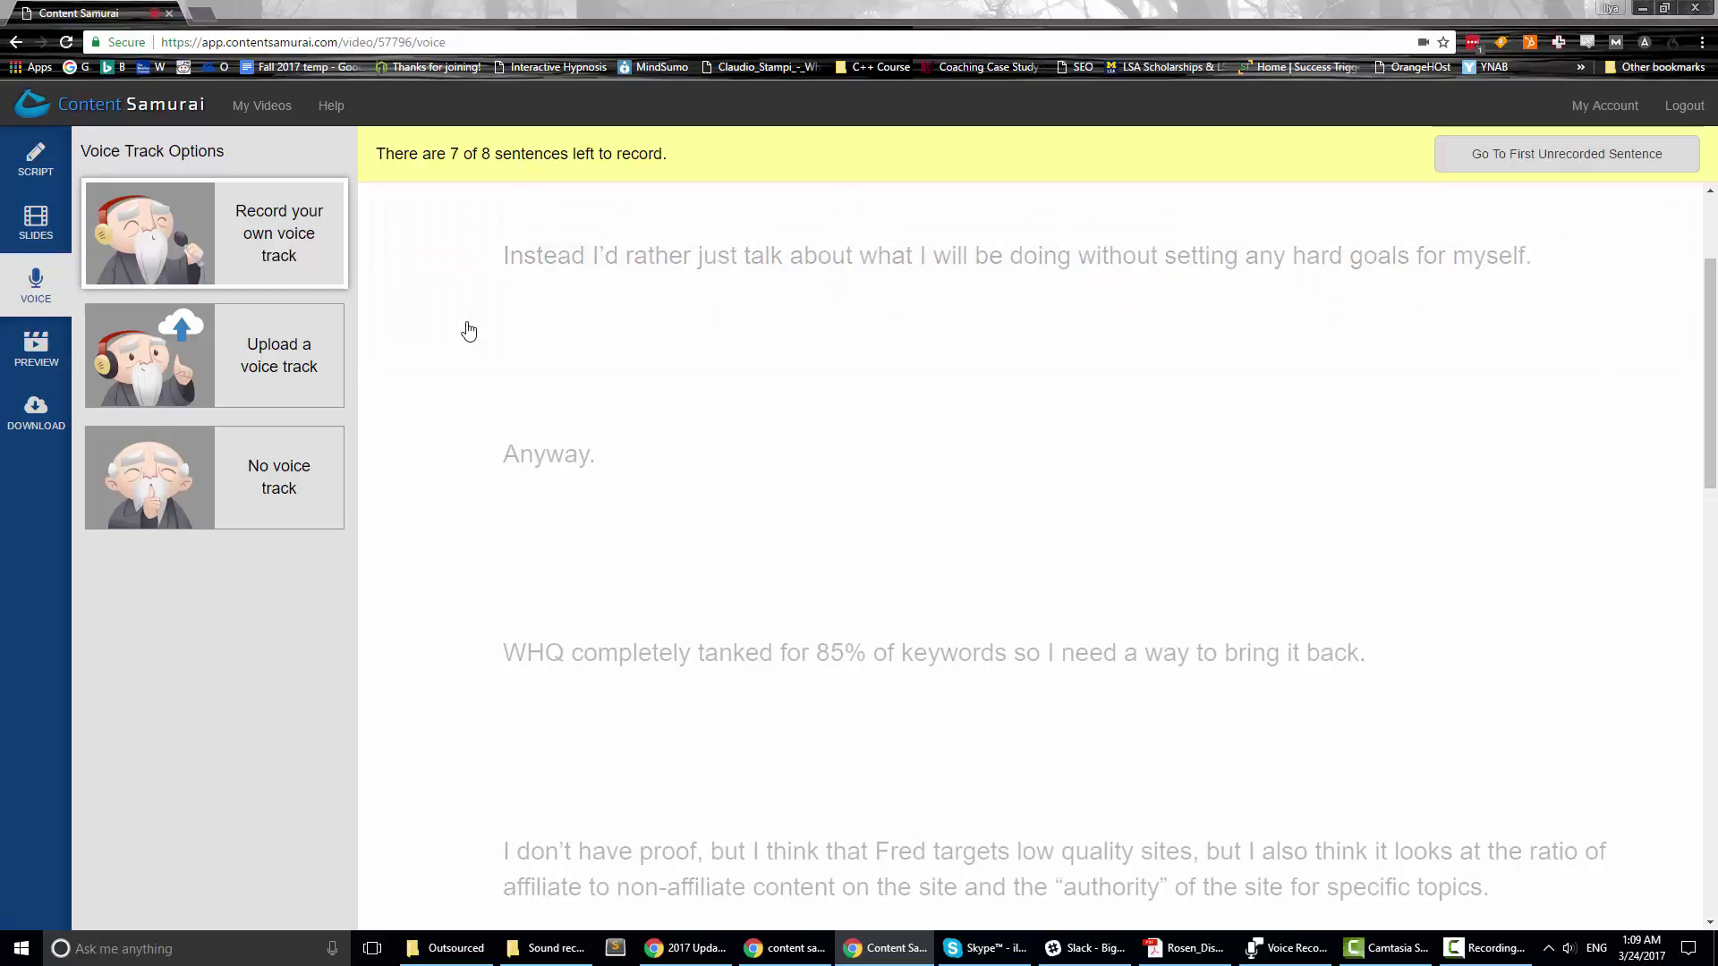
left_click(468, 332)
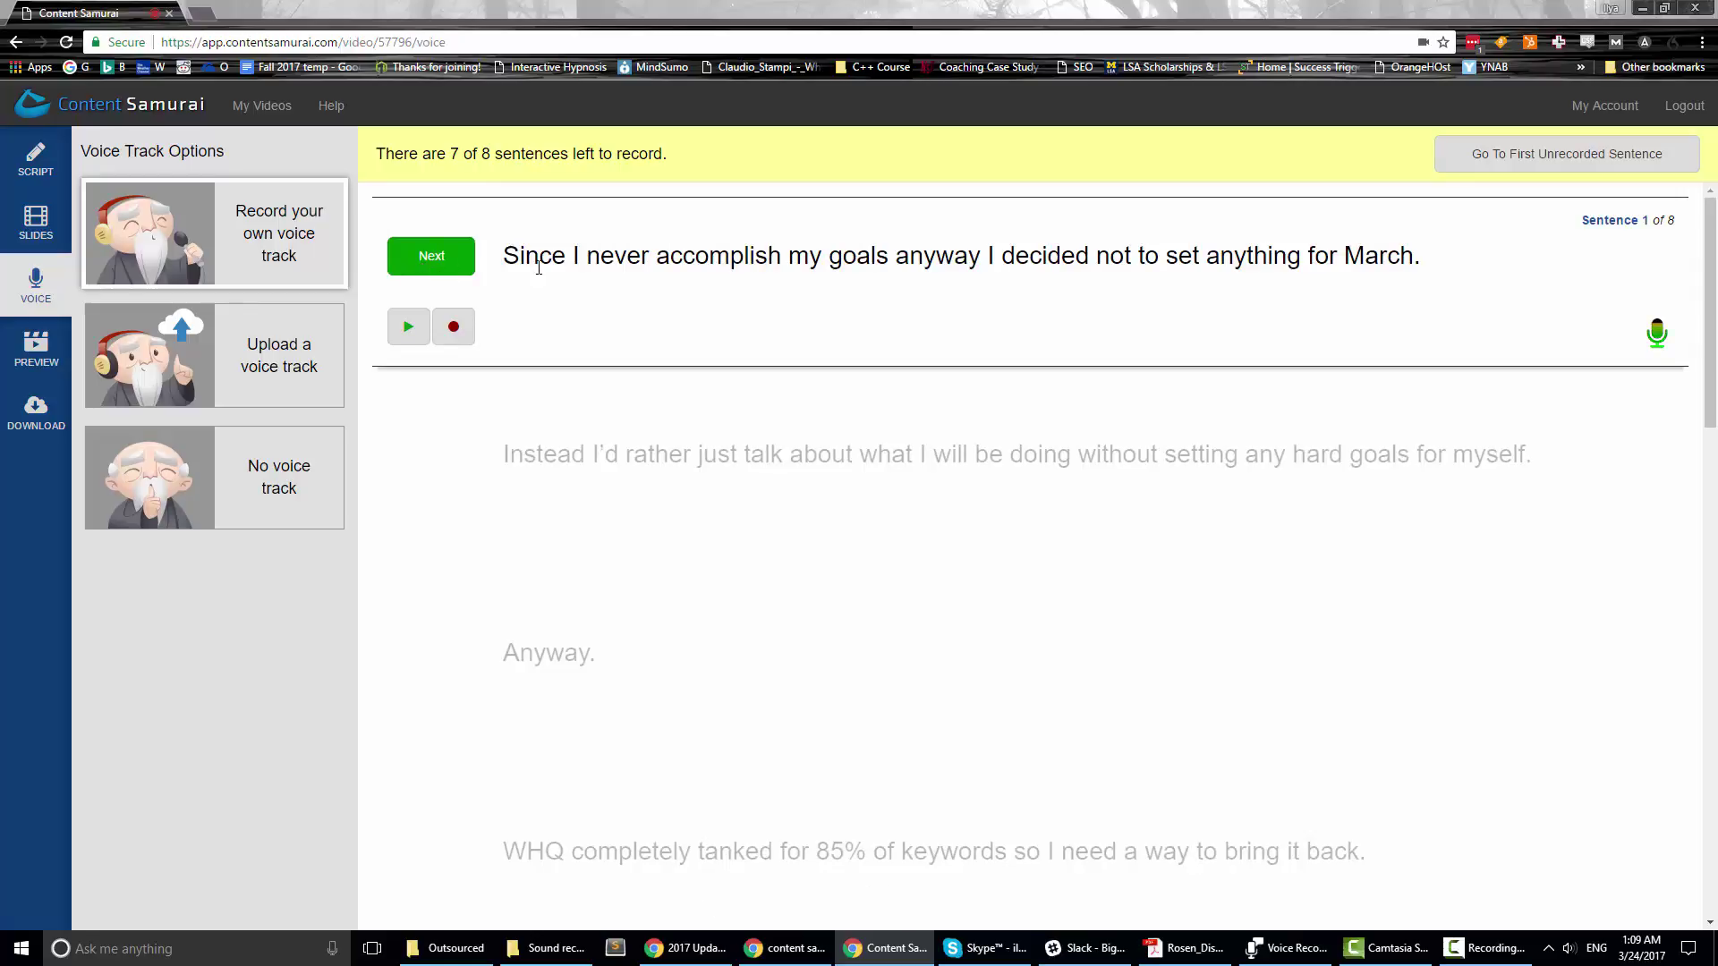
left_click(471, 272)
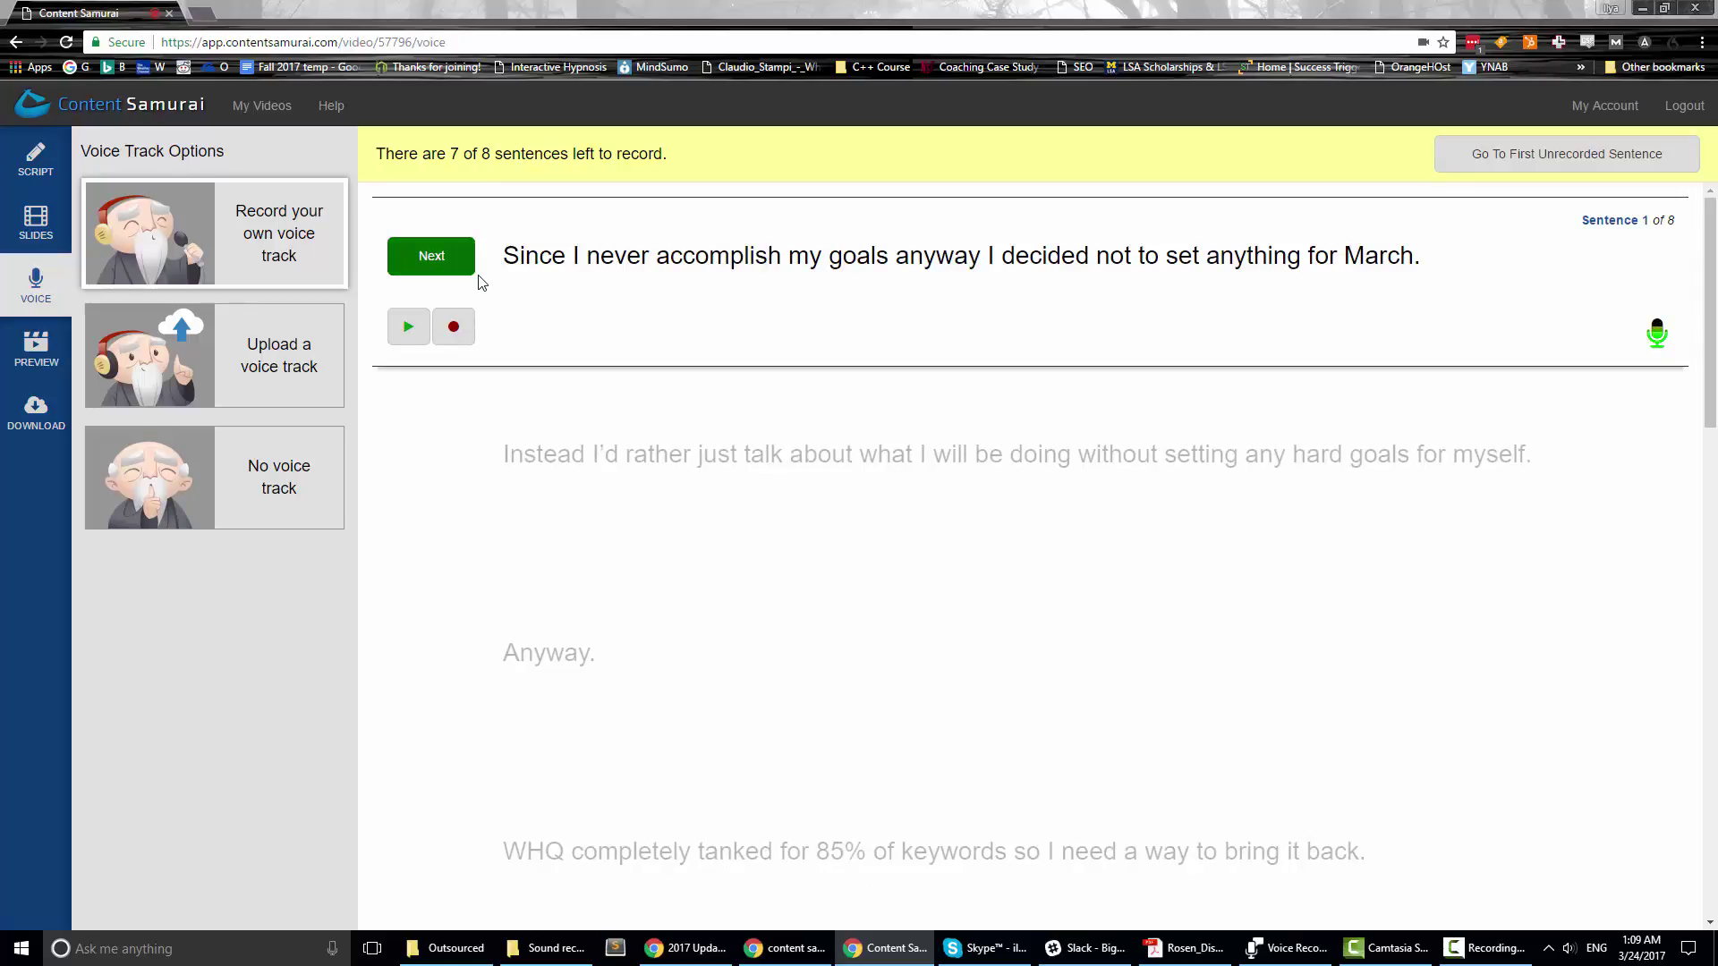
left_click(454, 328)
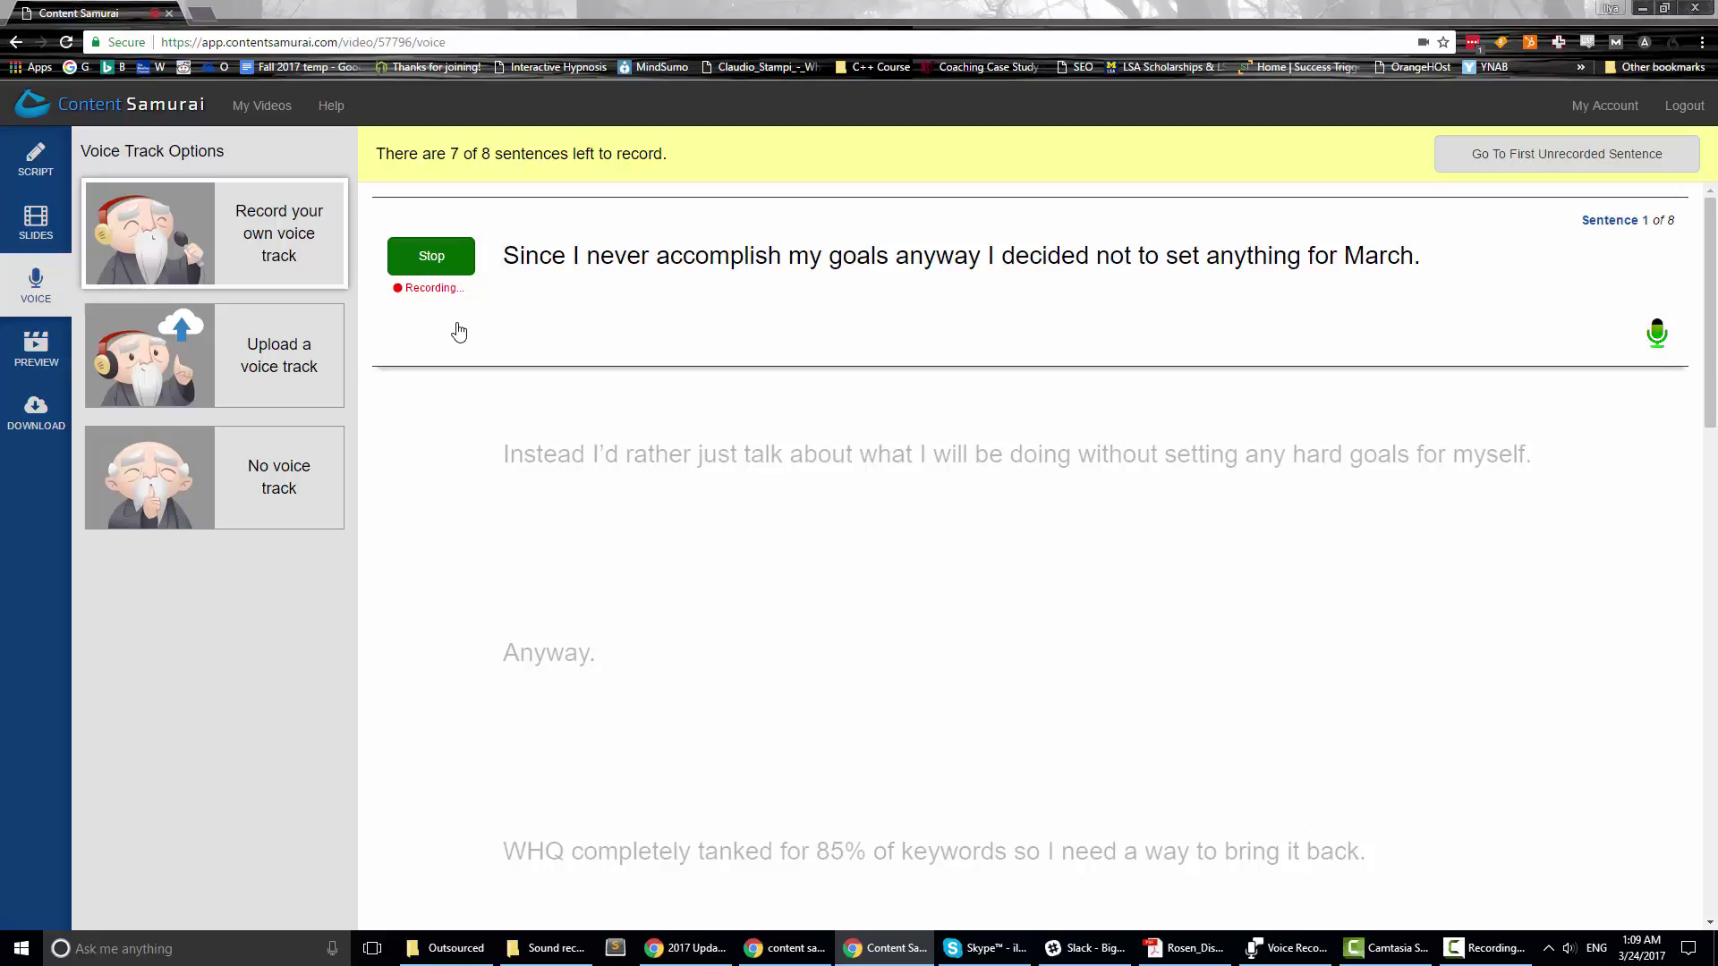
key("space")
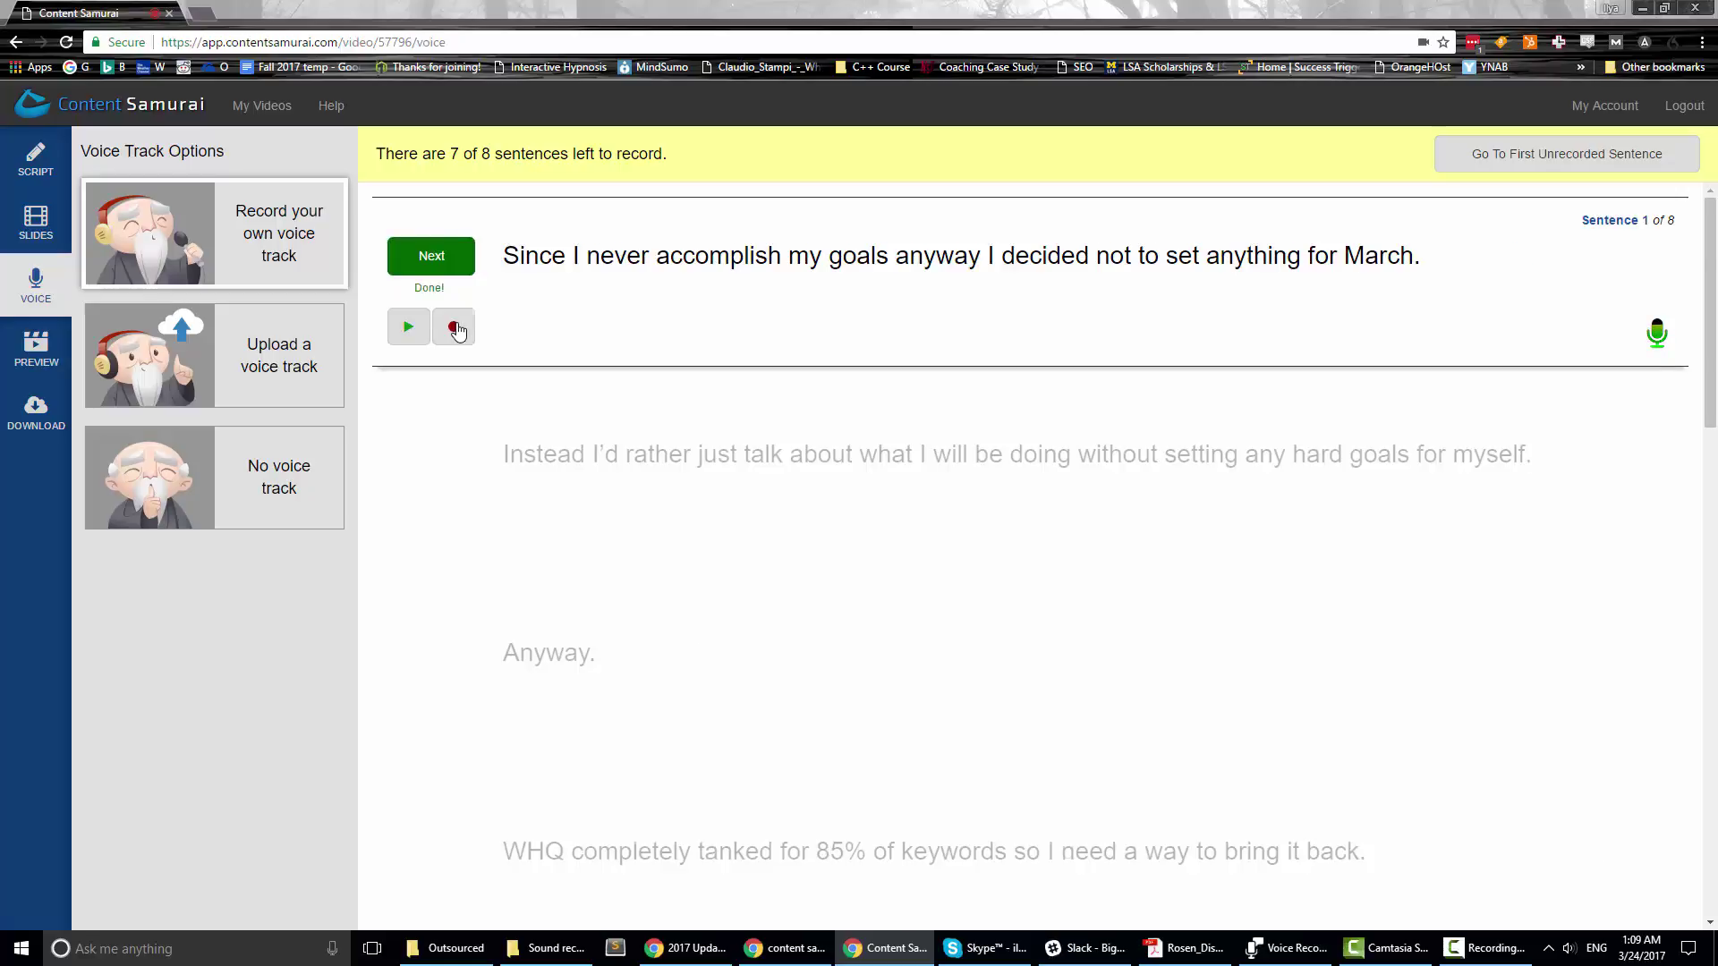
- Record the voice takes for sentences 2, 3 and 4 one after another
key("space")
key("space")
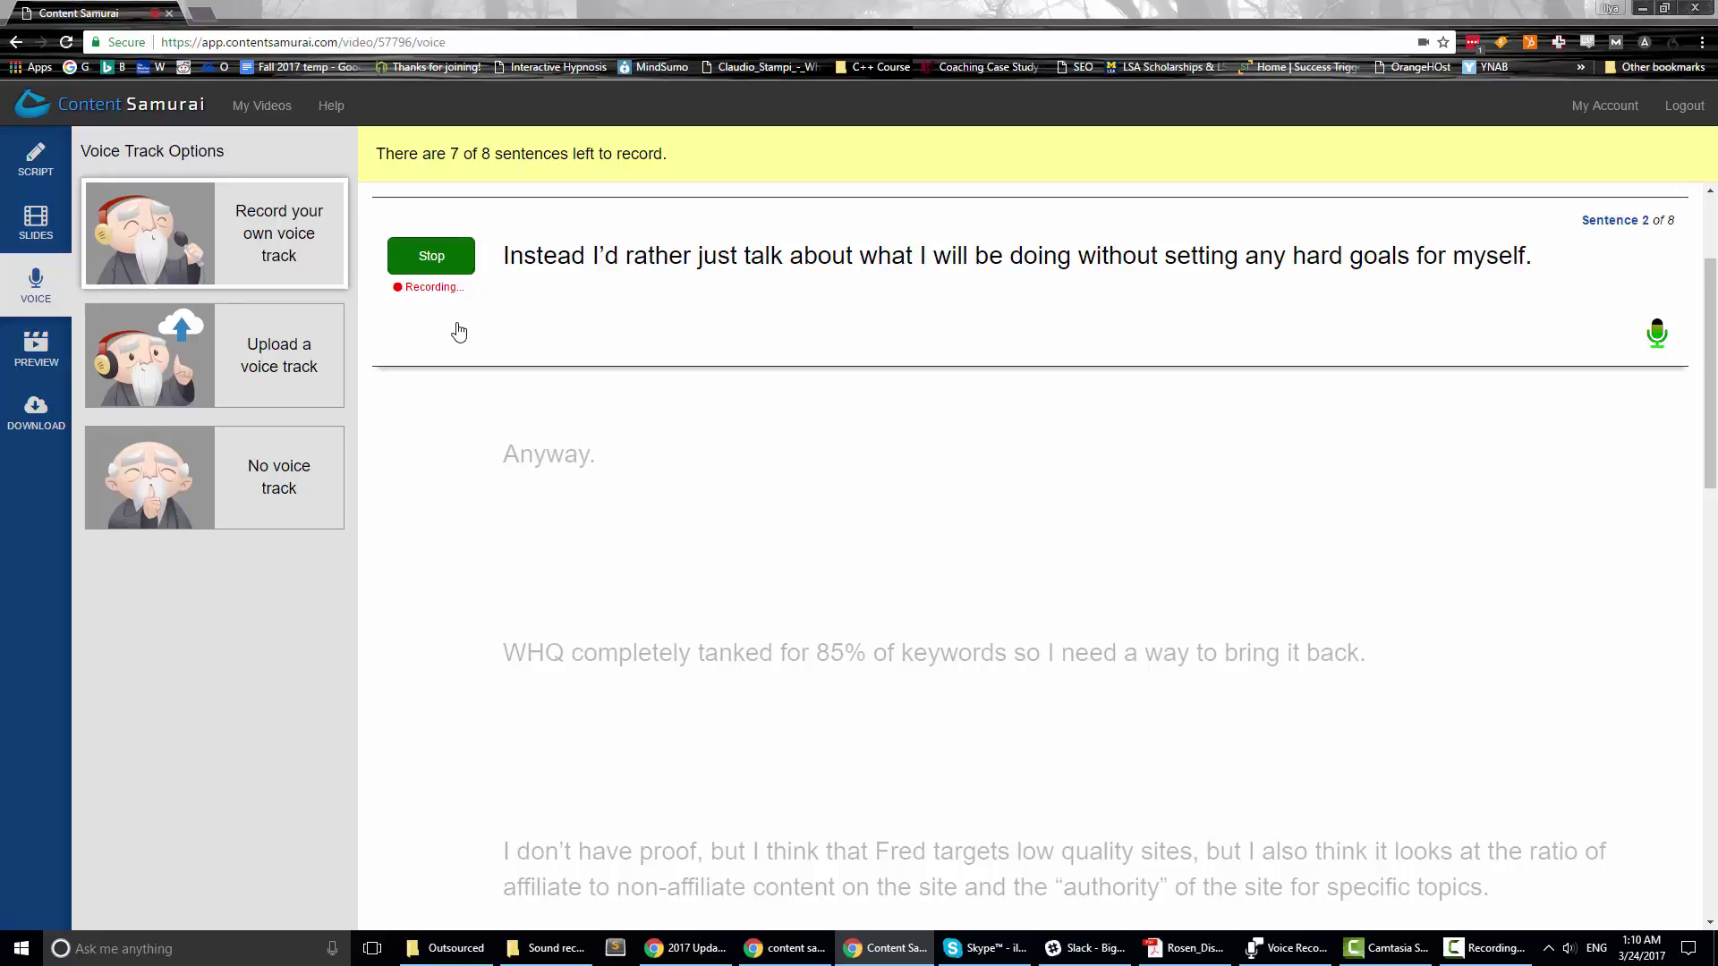
key("space")
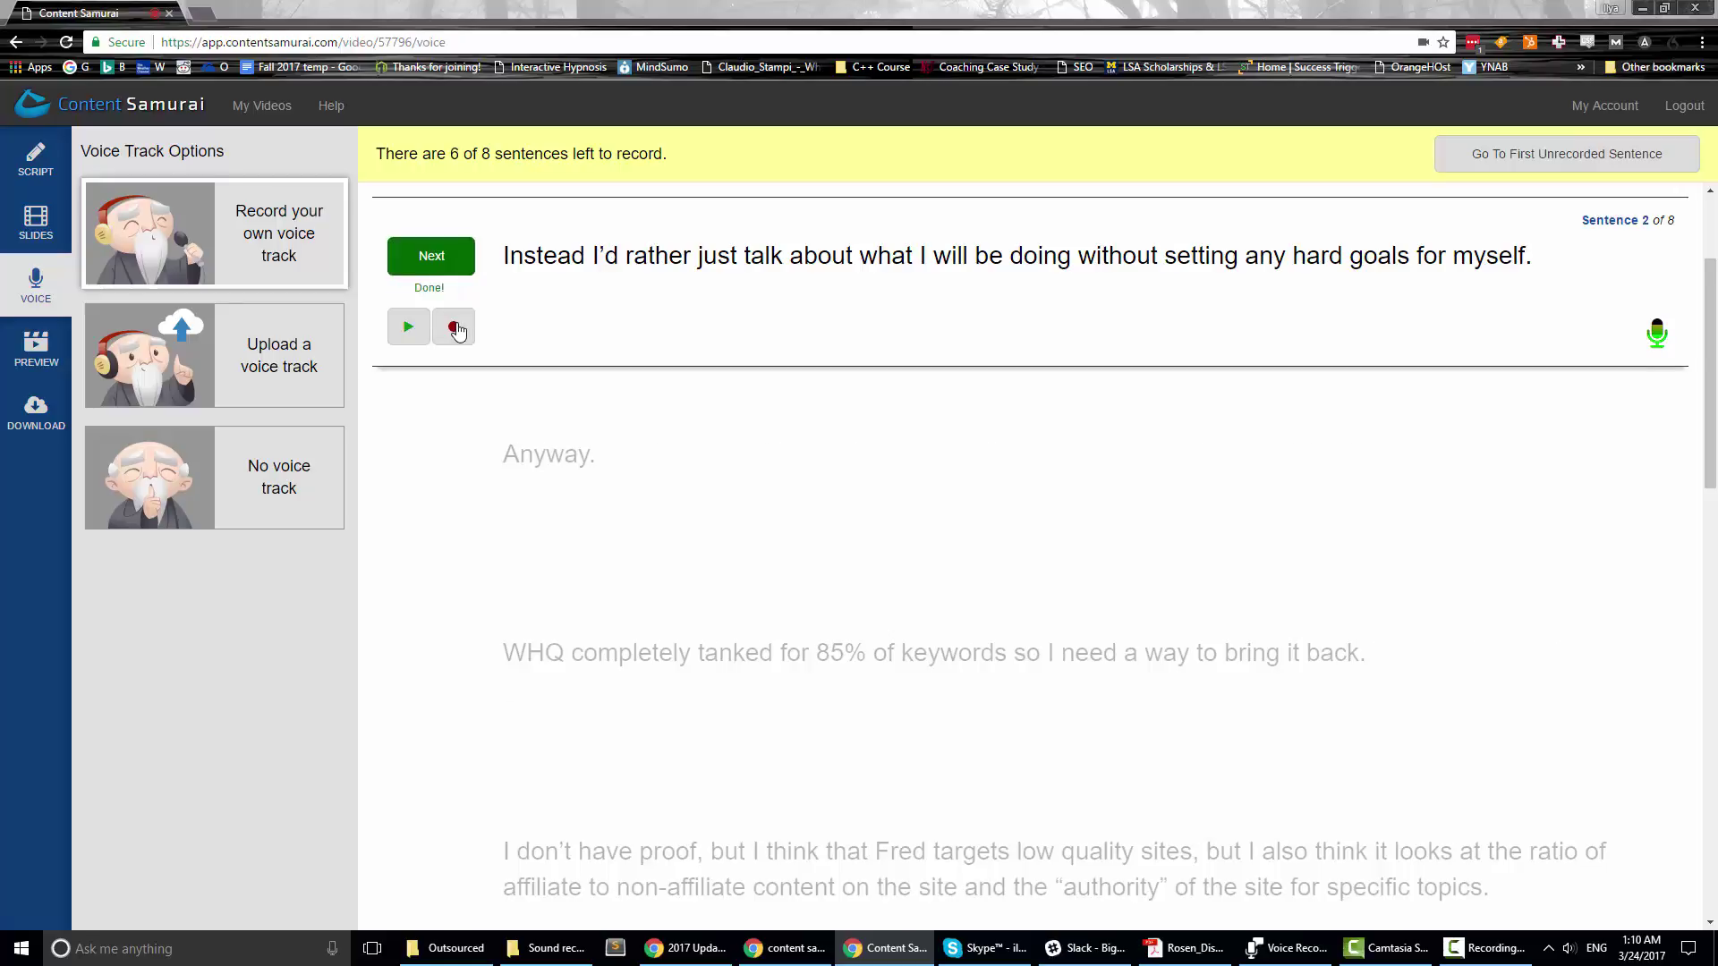
key("space")
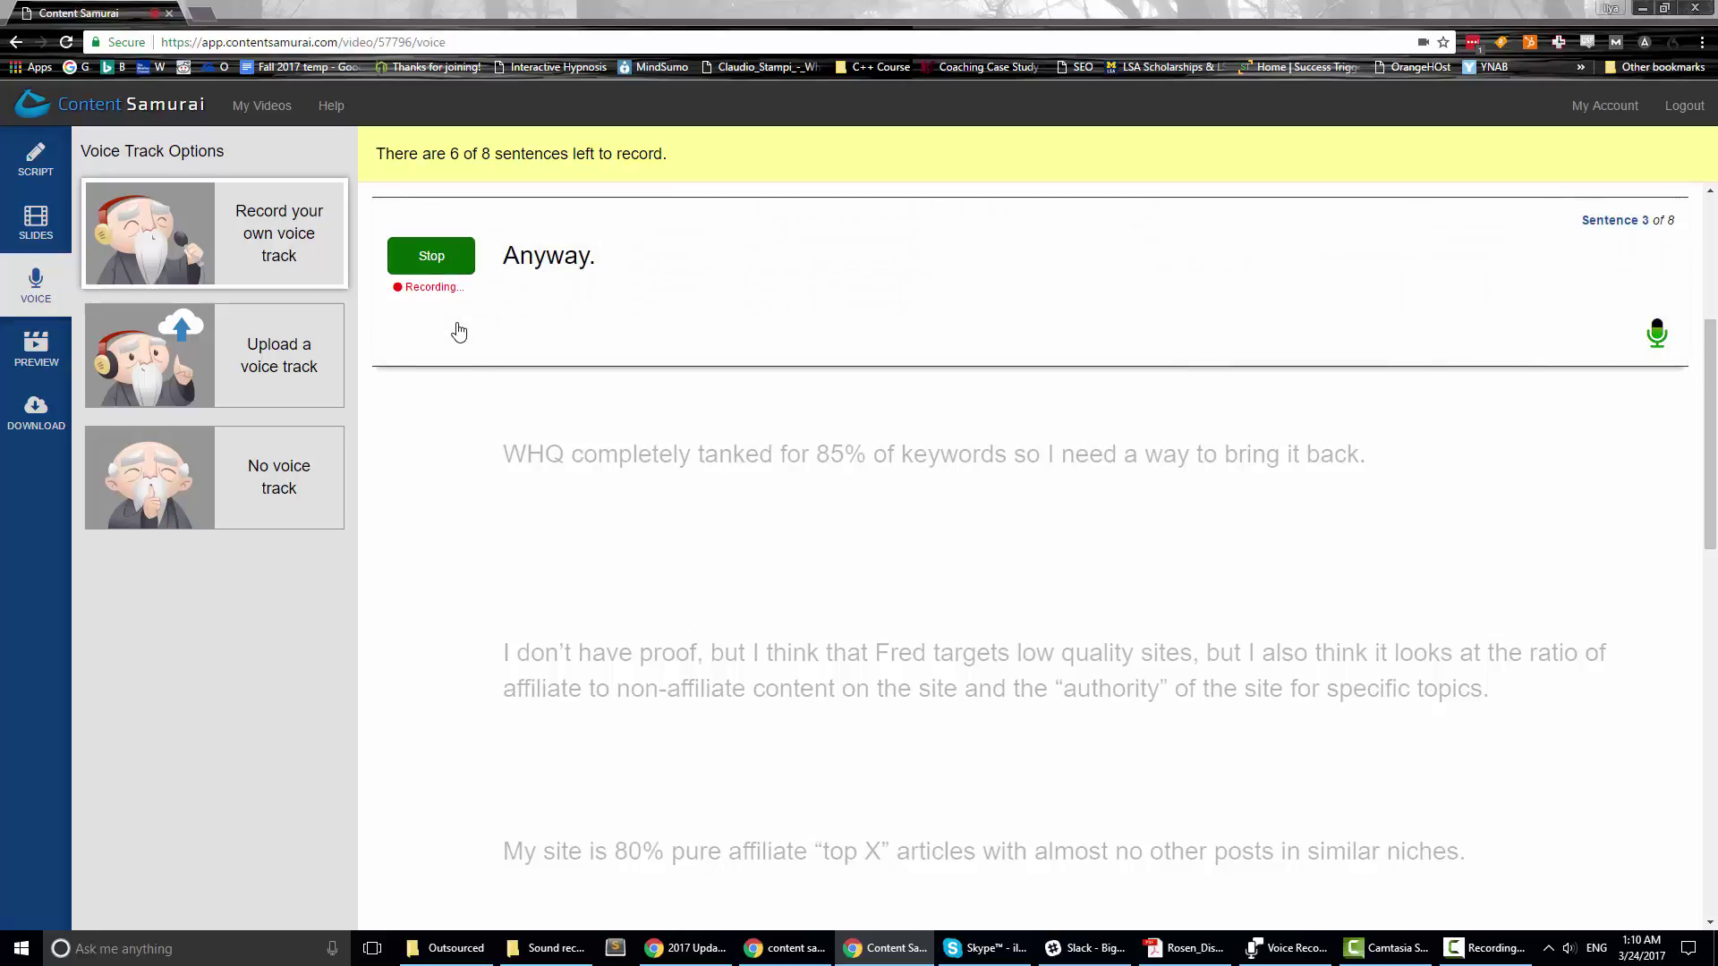
key("space")
key("space")
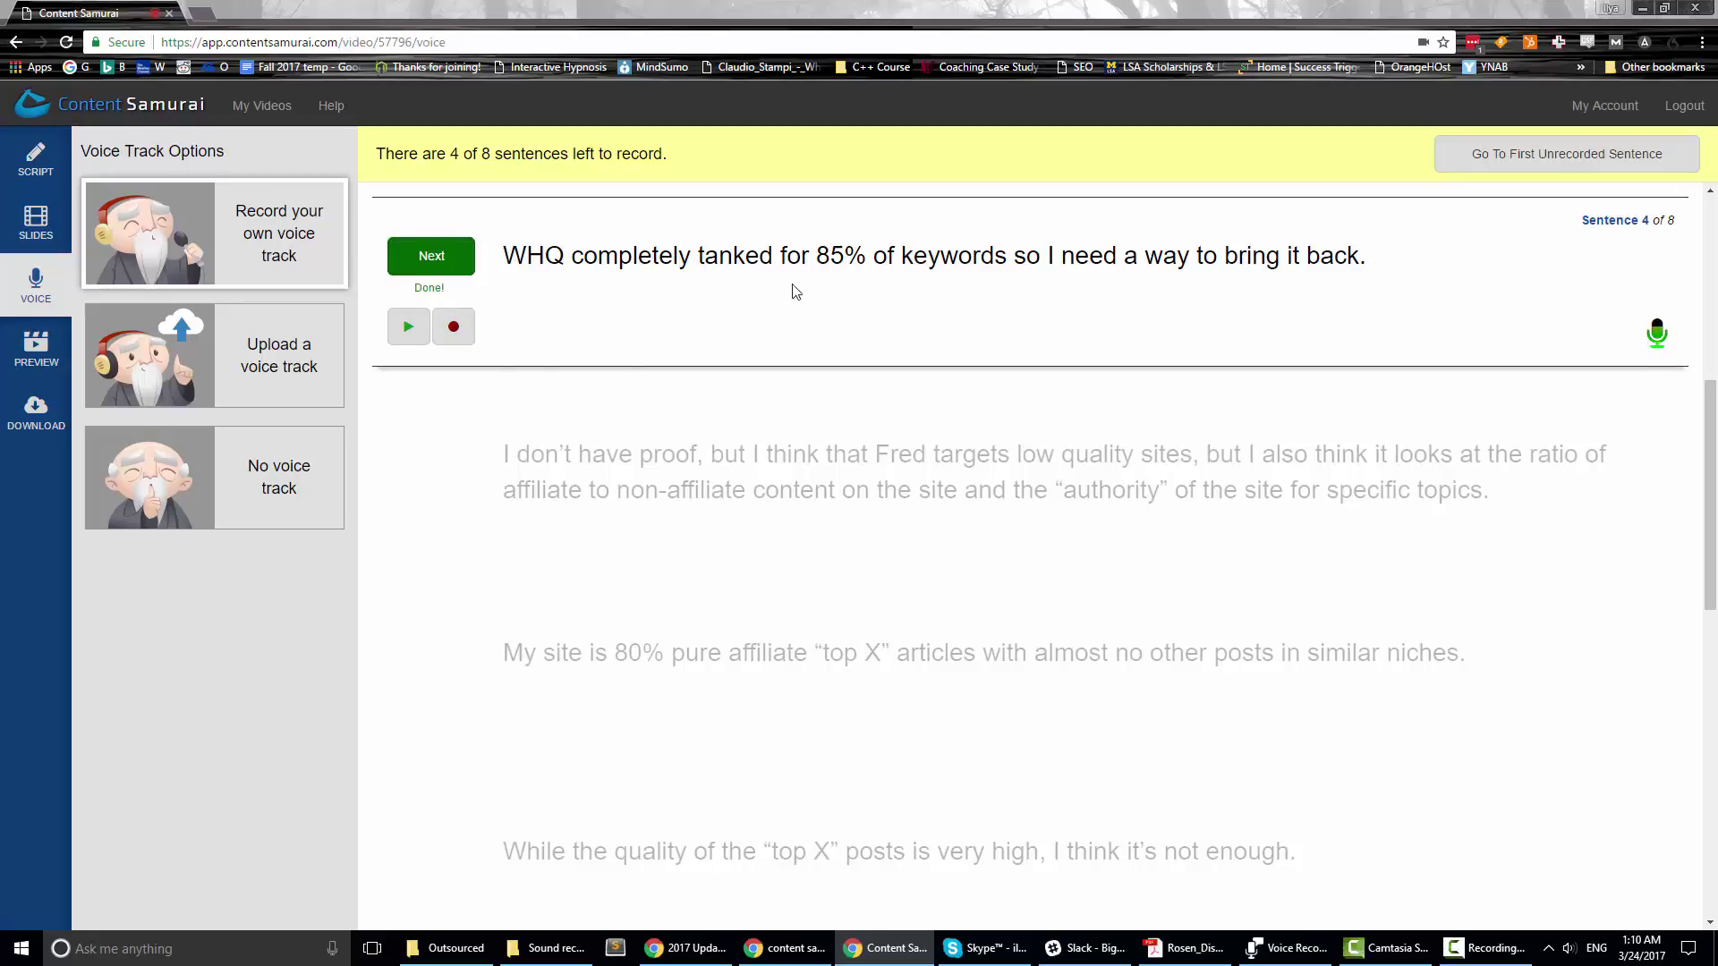
- Examine the wording of sentence 4 on the voice page, highlighting "WHQ completely tanked for 85%"
scroll(1306, 517, "up", 2)
scroll(1005, 242, "down", 1)
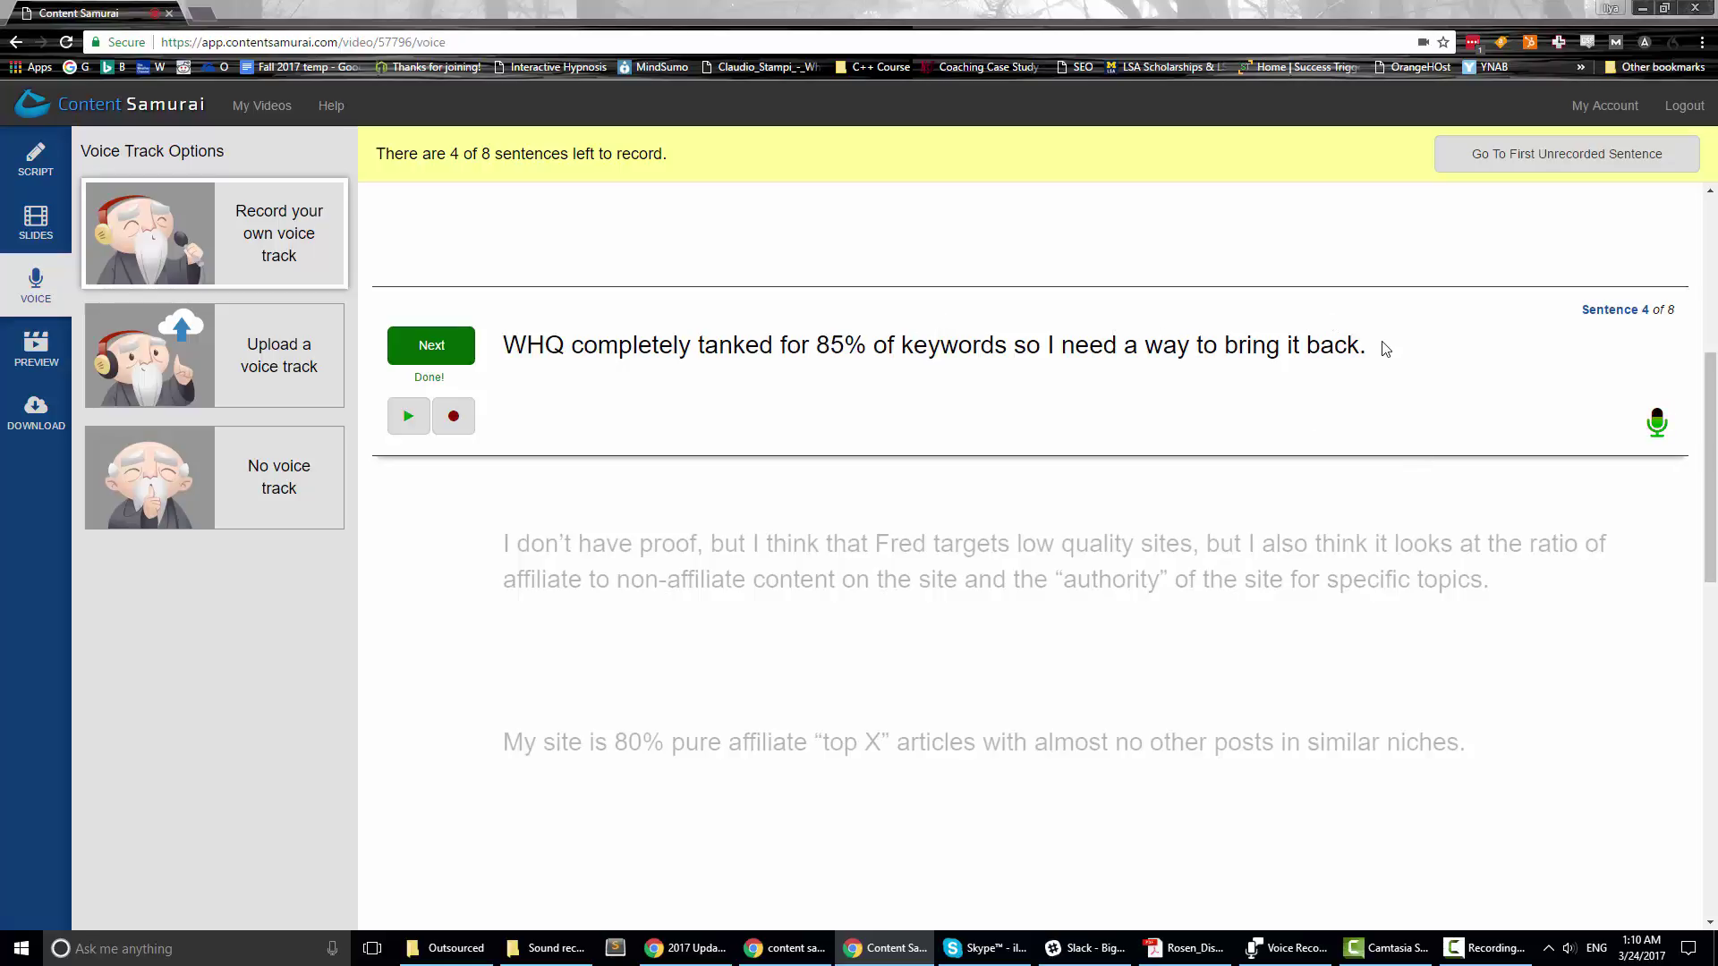
left_click_drag(1396, 356, 636, 348)
left_click(1043, 331)
double_click(873, 351)
left_click_drag(870, 347, 490, 347)
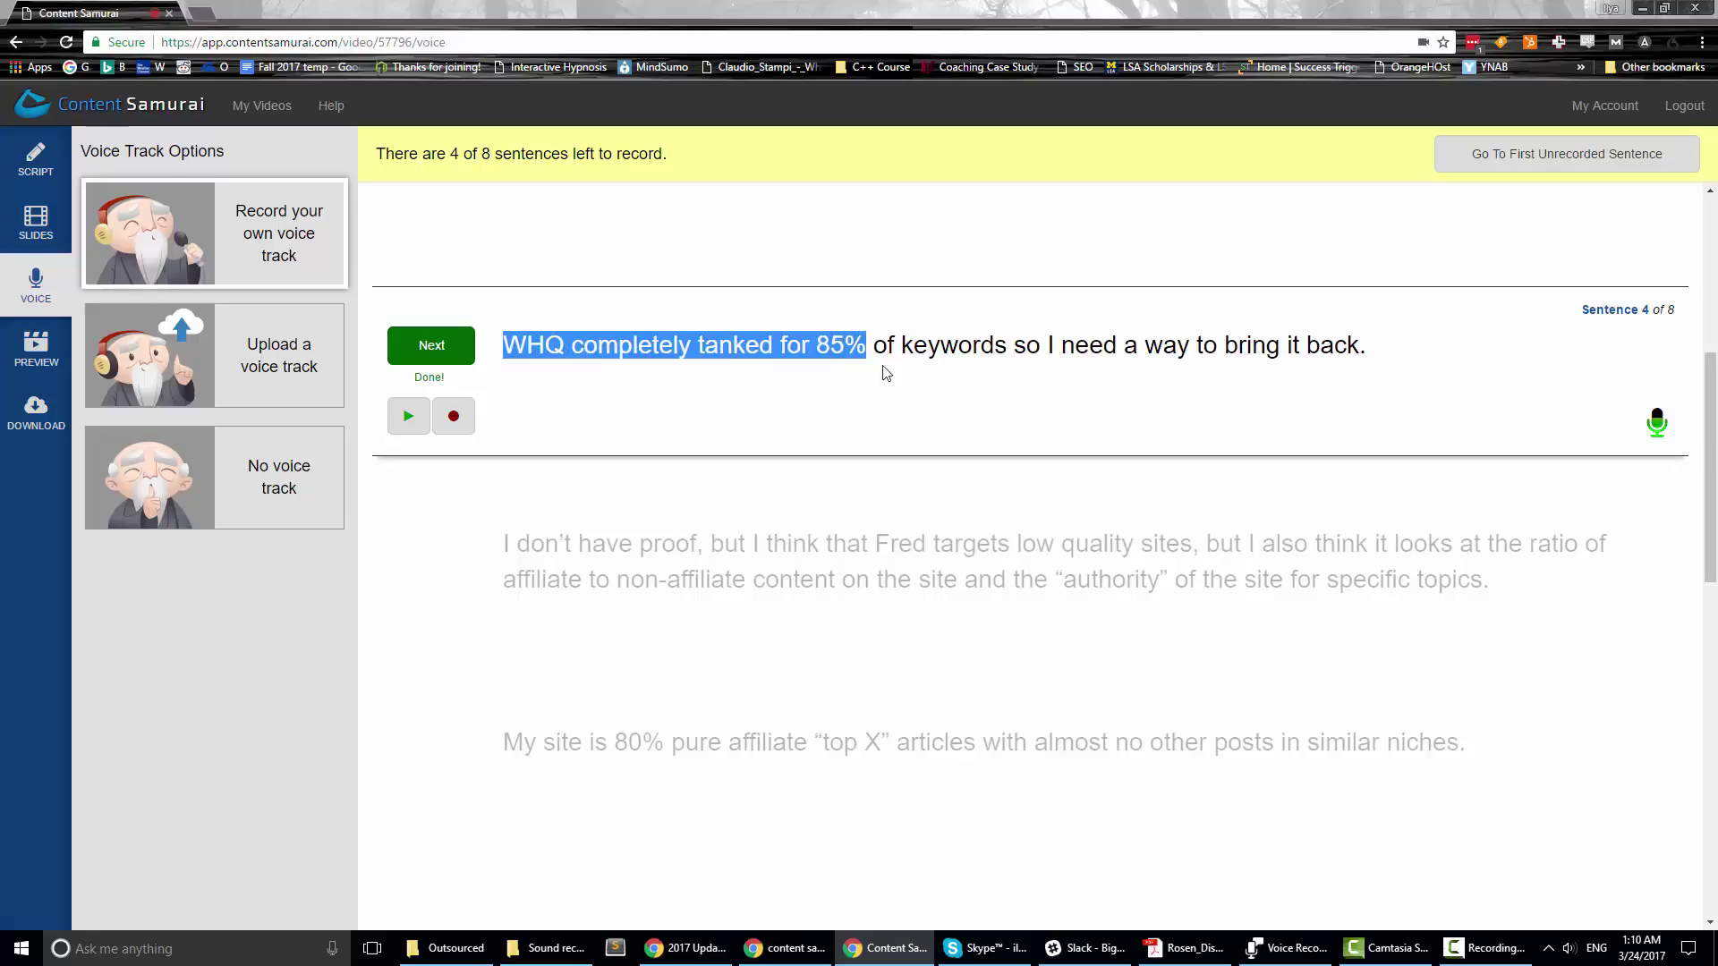
left_click_drag(886, 368, 811, 566)
left_click(866, 414)
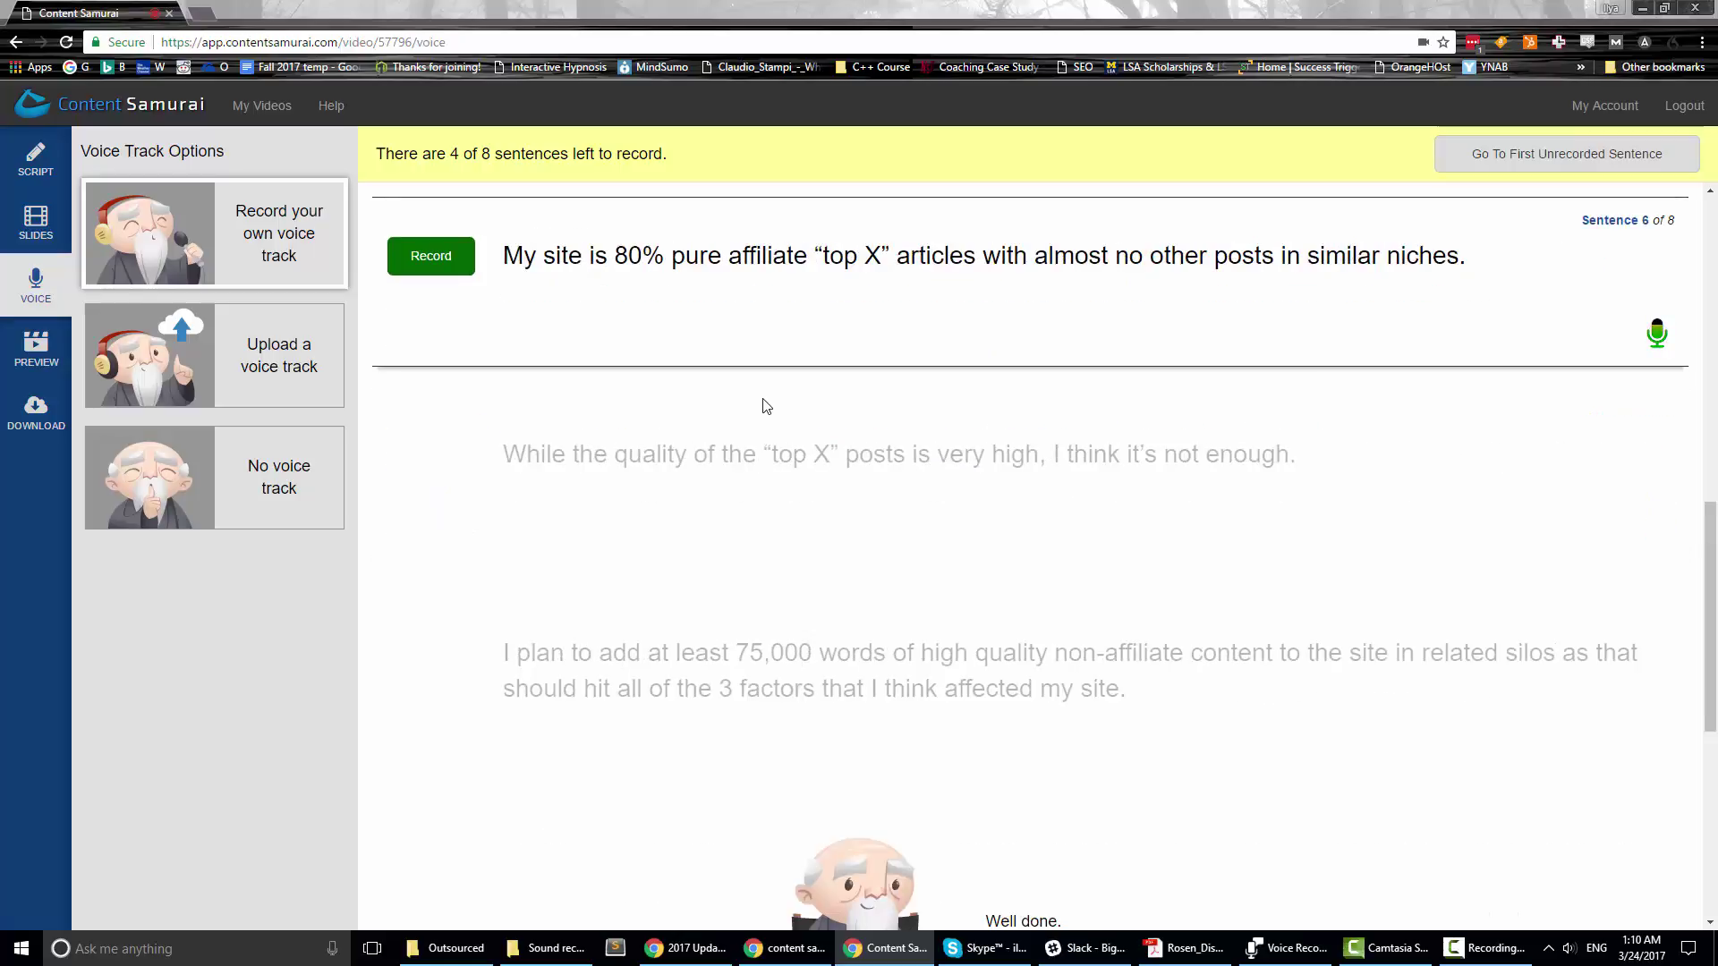
- Return to the voice recordings from the preview and generate the video preview from the recorded audio
left_click(36, 349)
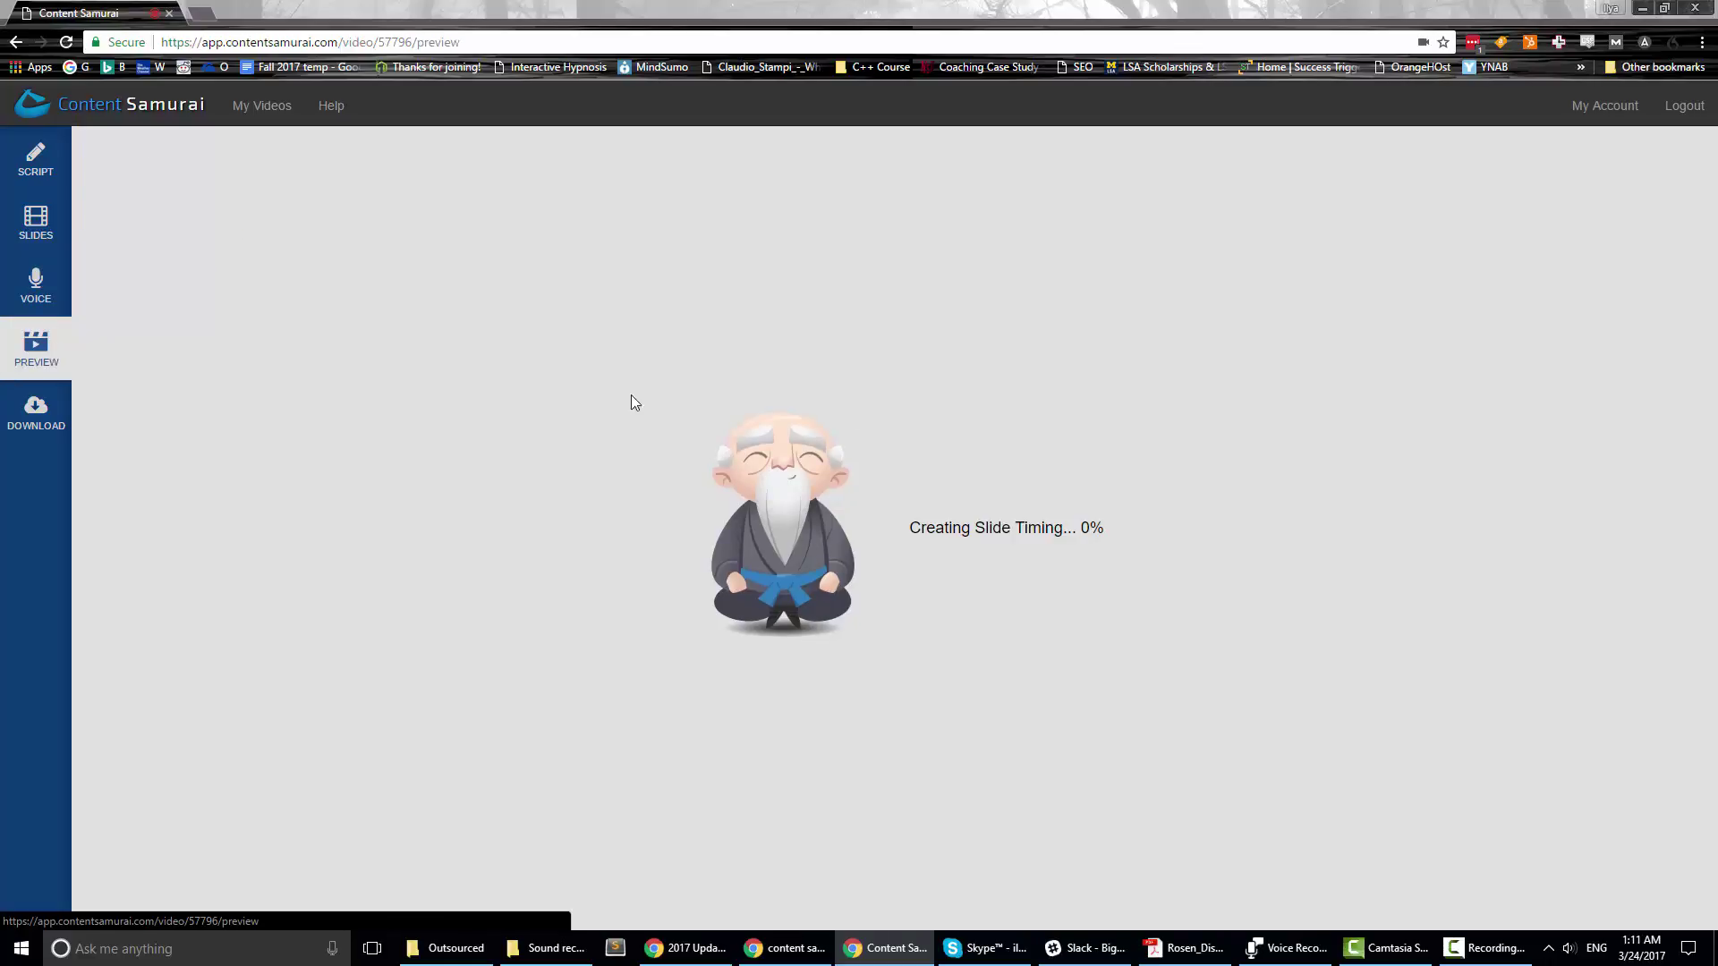
left_click(35, 284)
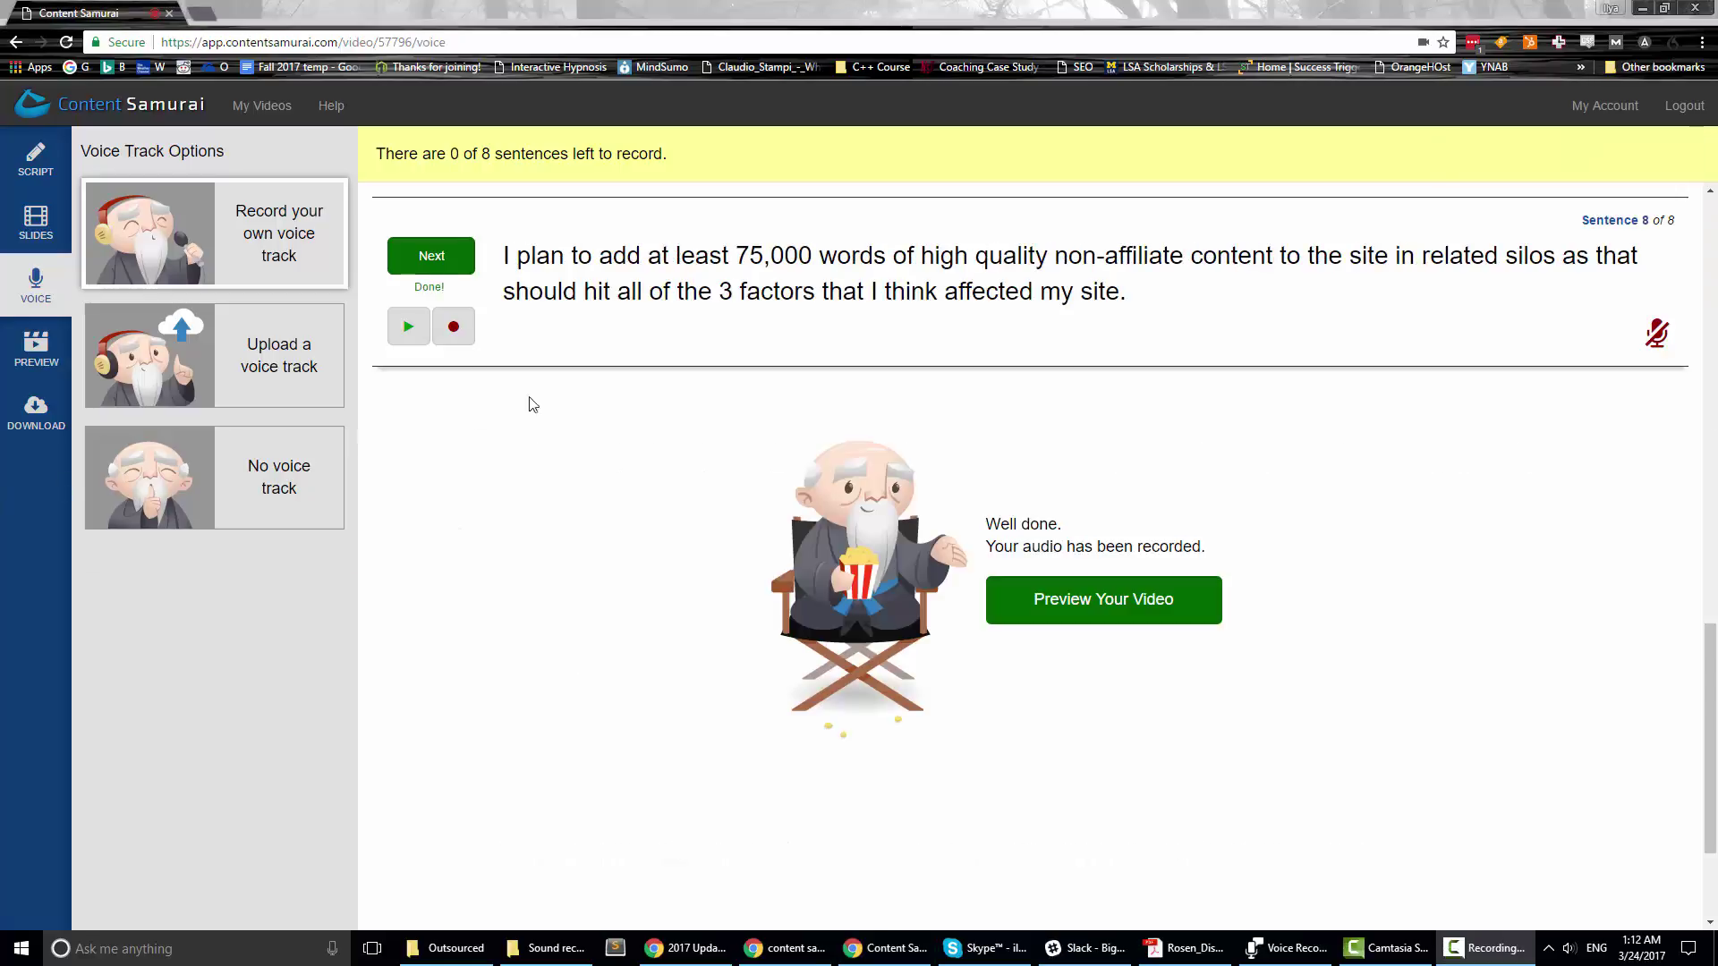
left_click(1129, 600)
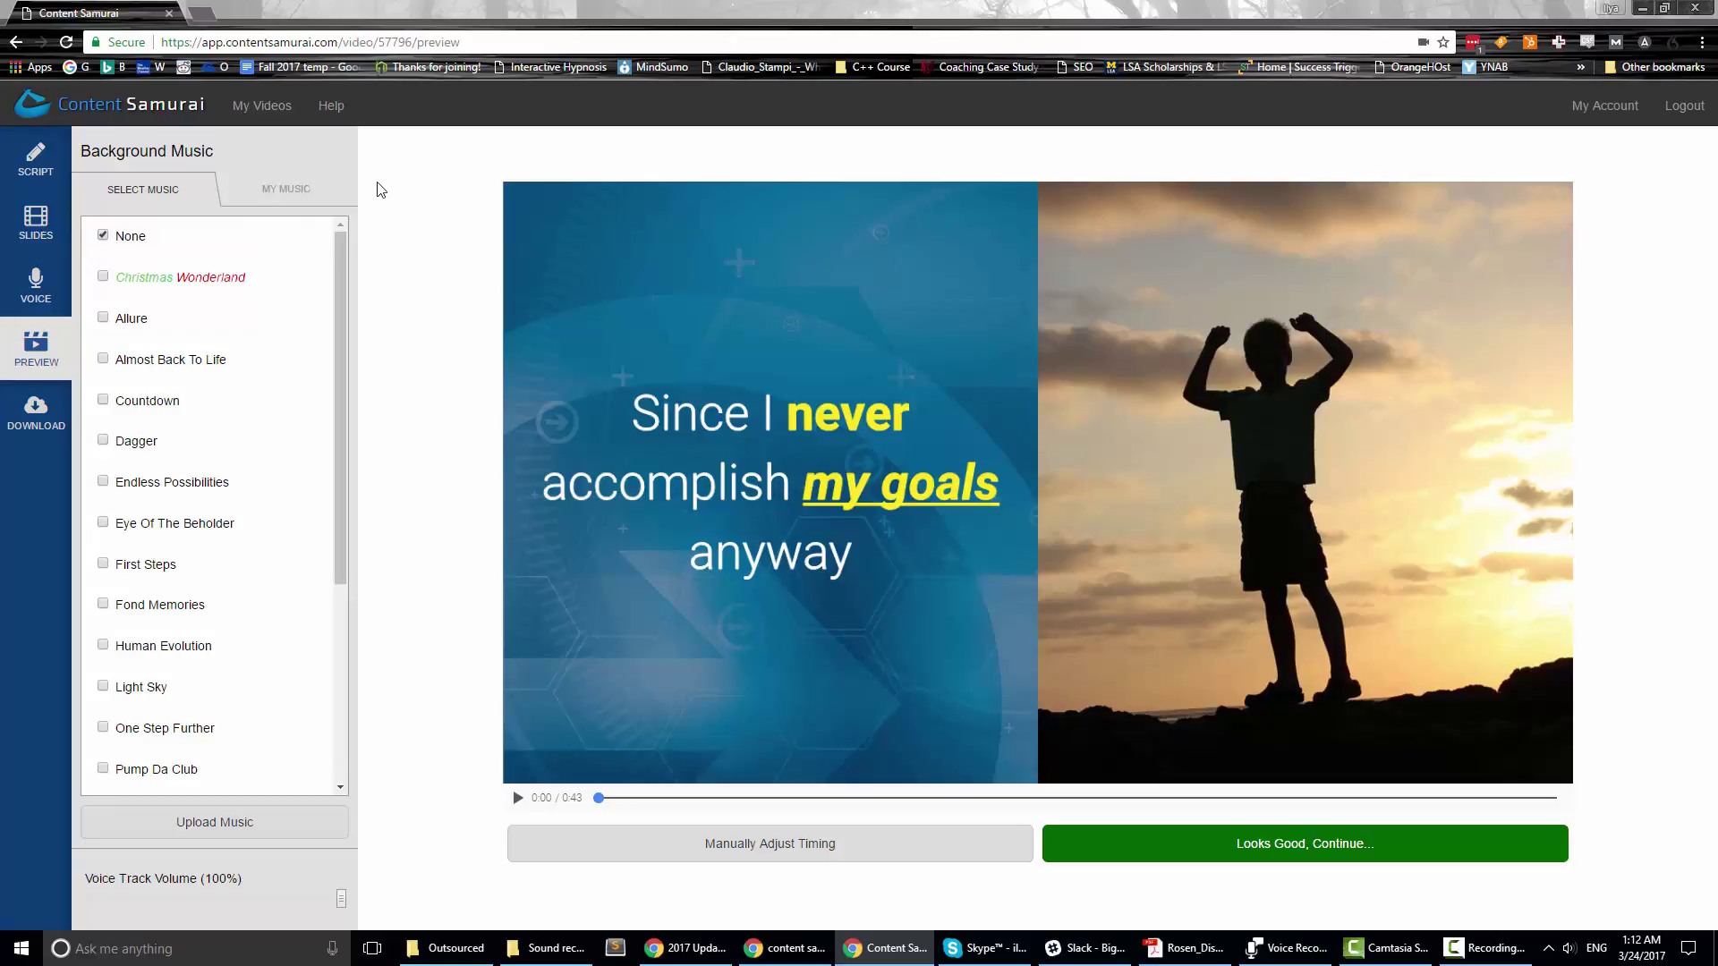
- Browse the background music tracks and listen to a sample of Christmas Wonderland
scroll(219, 513, "down", 4)
scroll(247, 500, "up", 2)
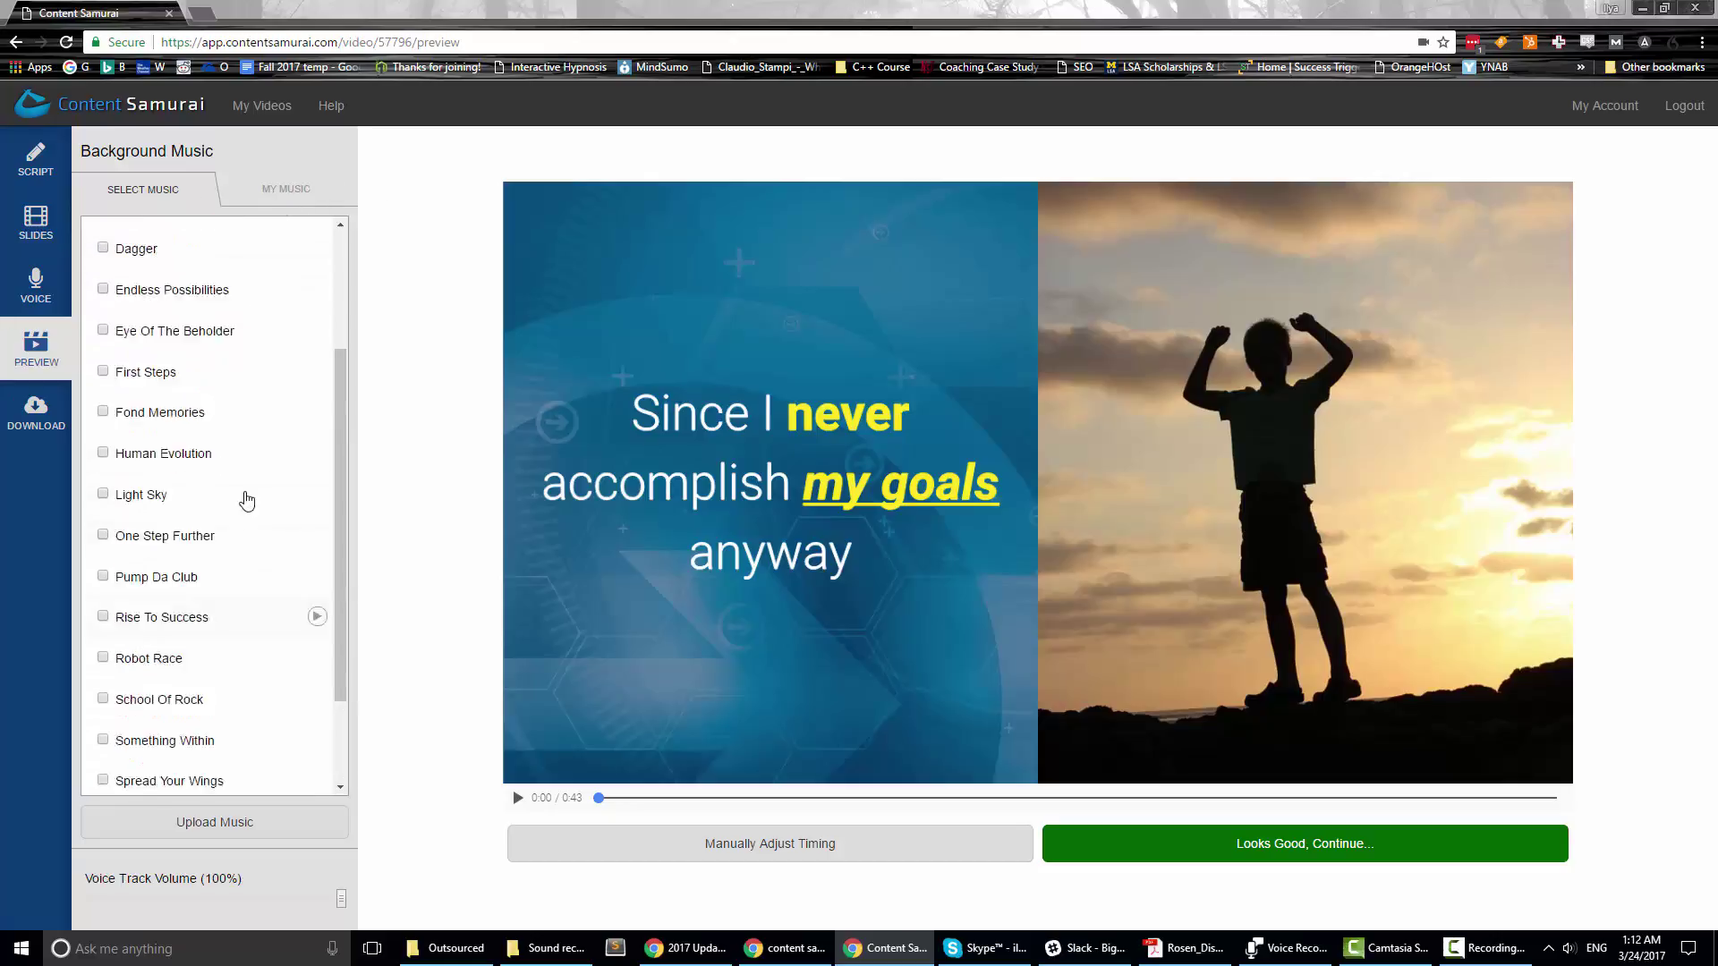
scroll(246, 500, "up", 3)
left_click(317, 278)
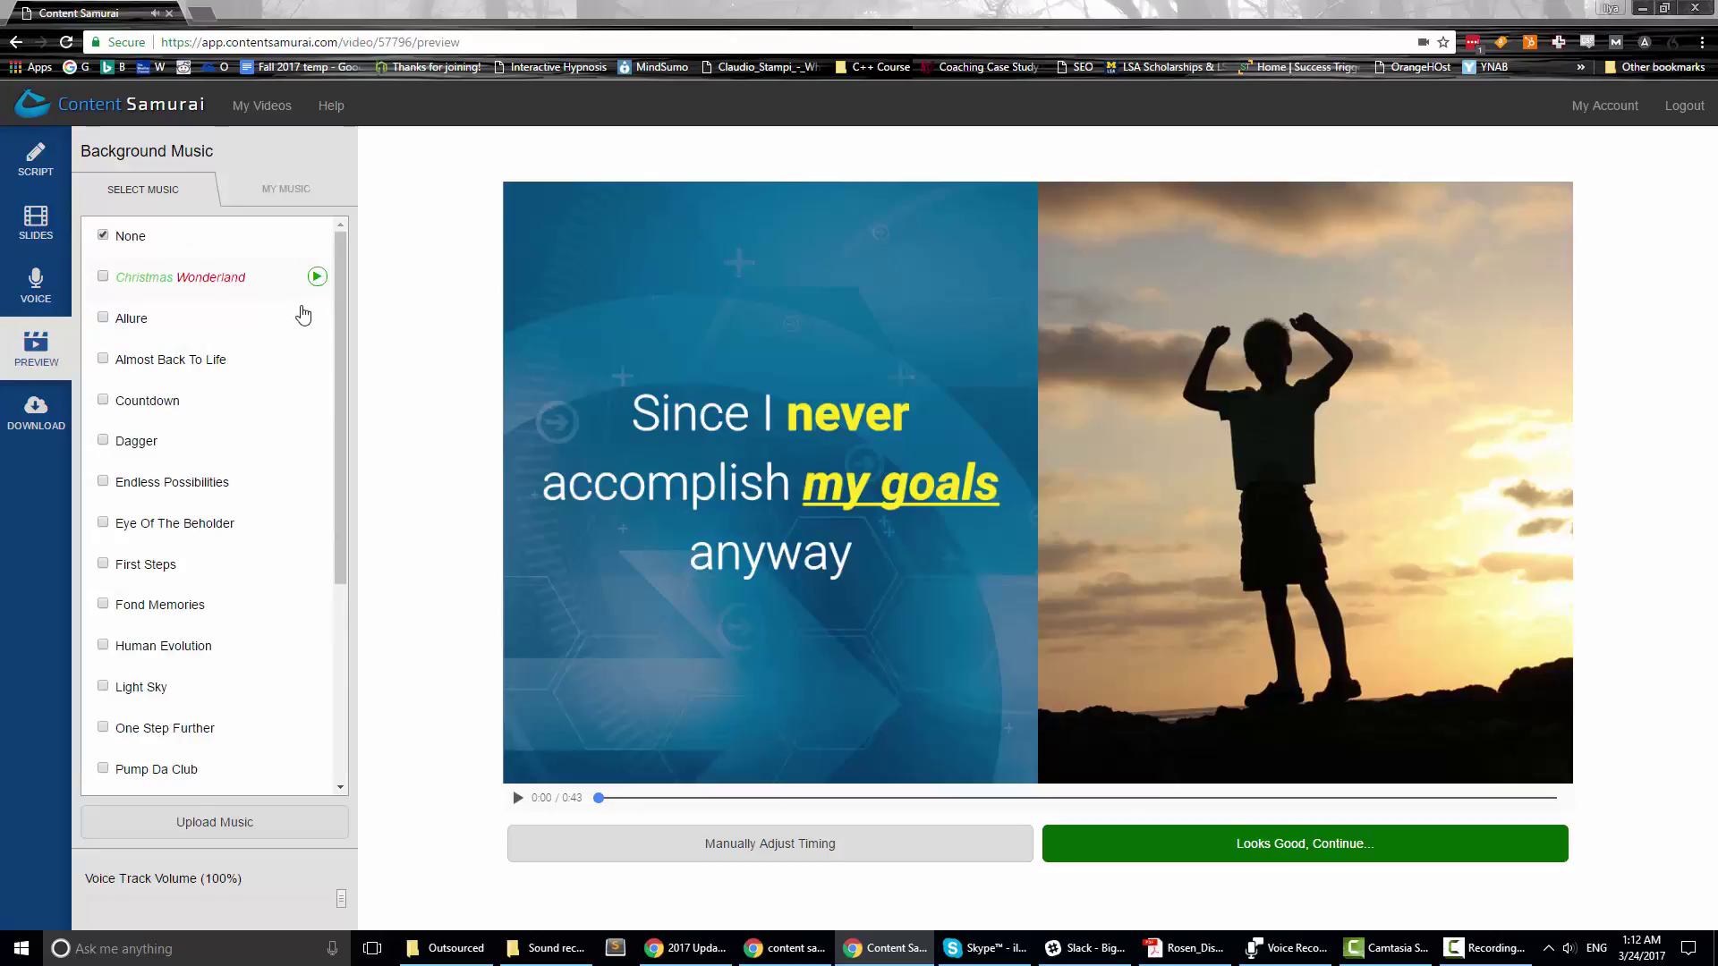
scroll(258, 585, "down", 4)
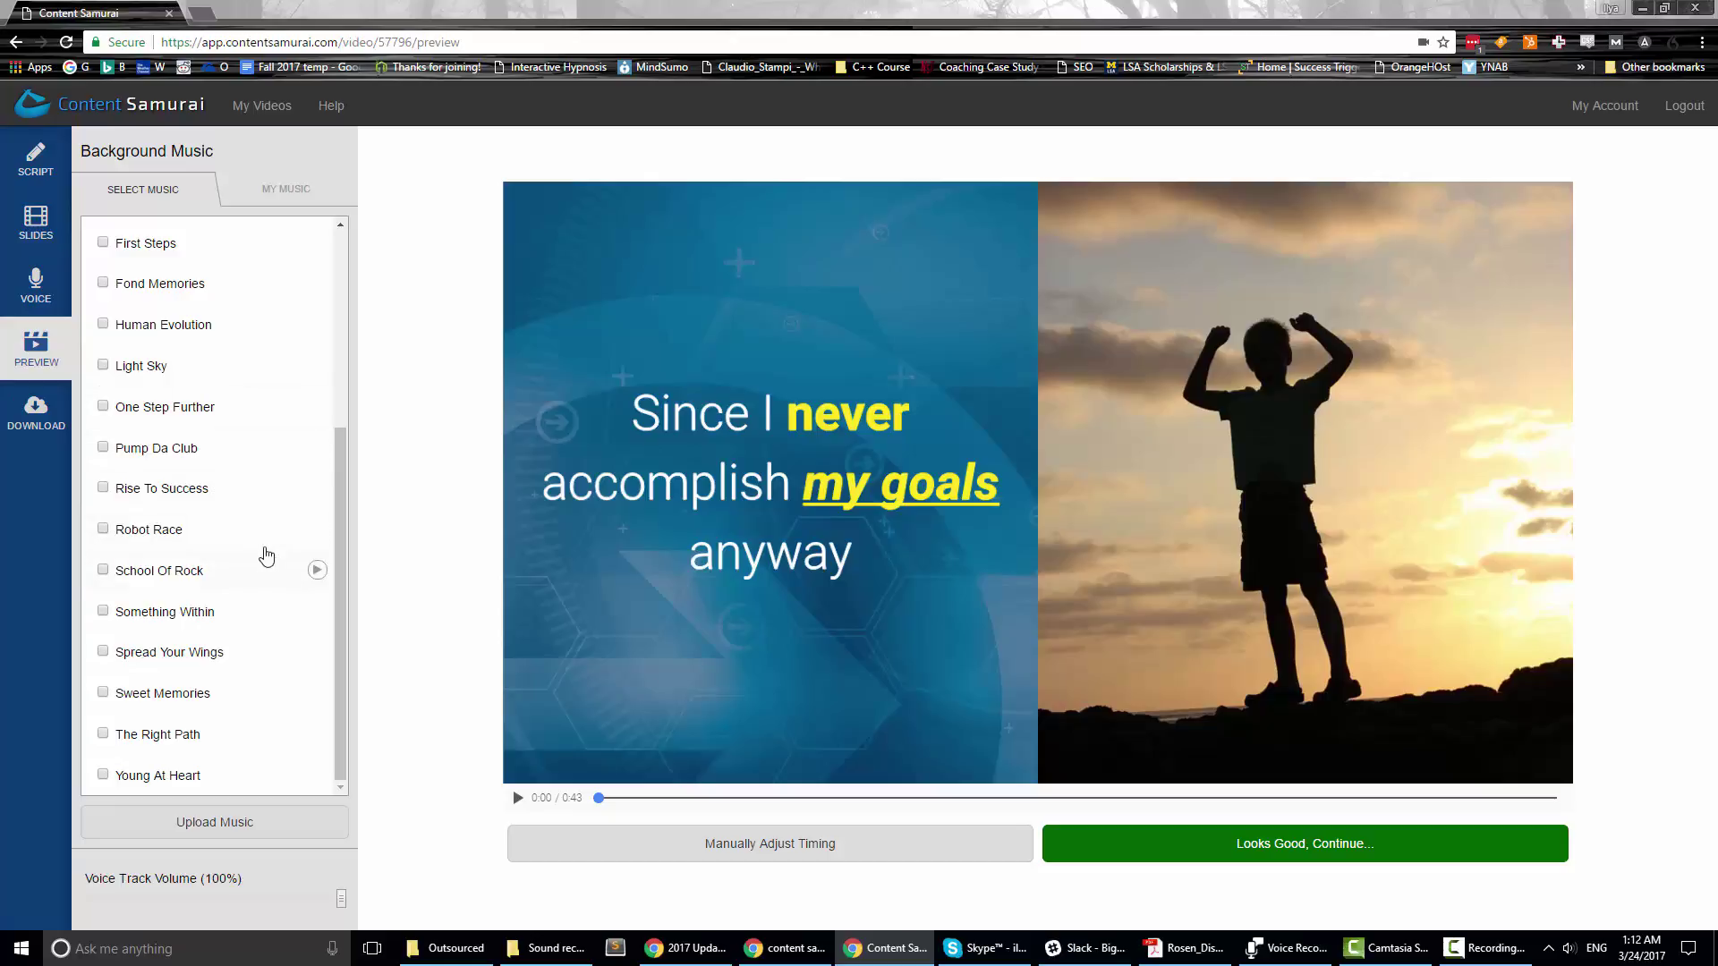
- Browse the list of supplied background music tracks and check the personal music collection
scroll(246, 552, "up", 3)
scroll(246, 528, "down", 3)
scroll(239, 501, "down", 1)
scroll(242, 487, "up", 5)
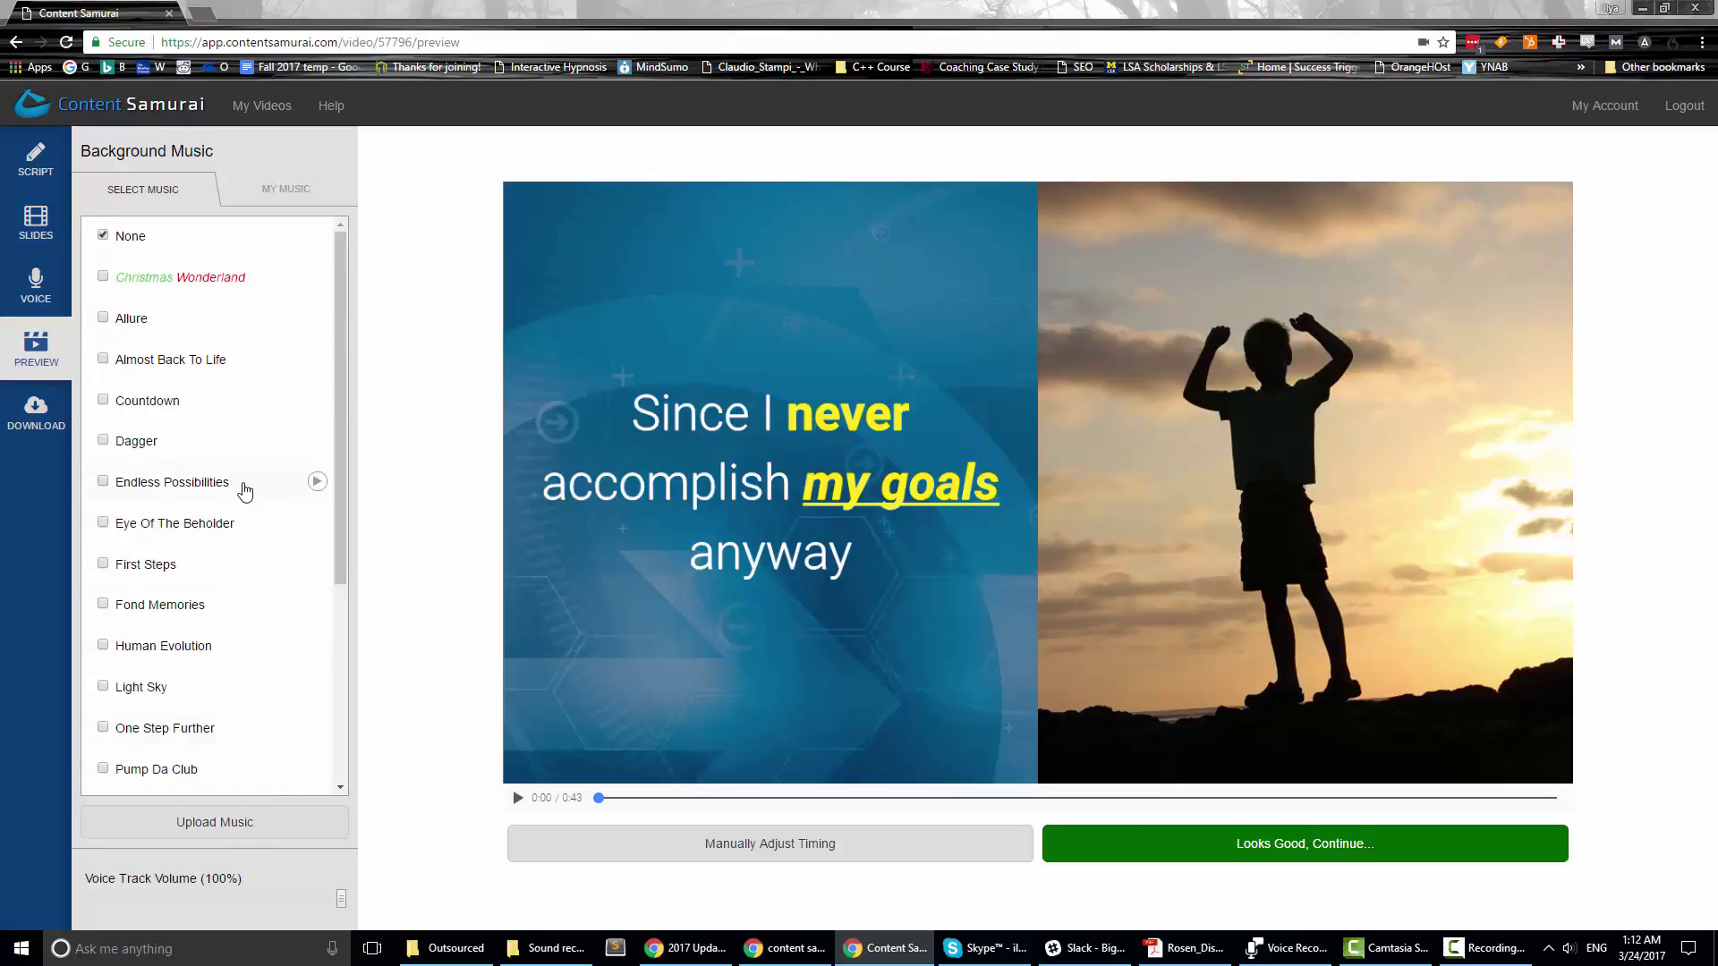
left_click(302, 189)
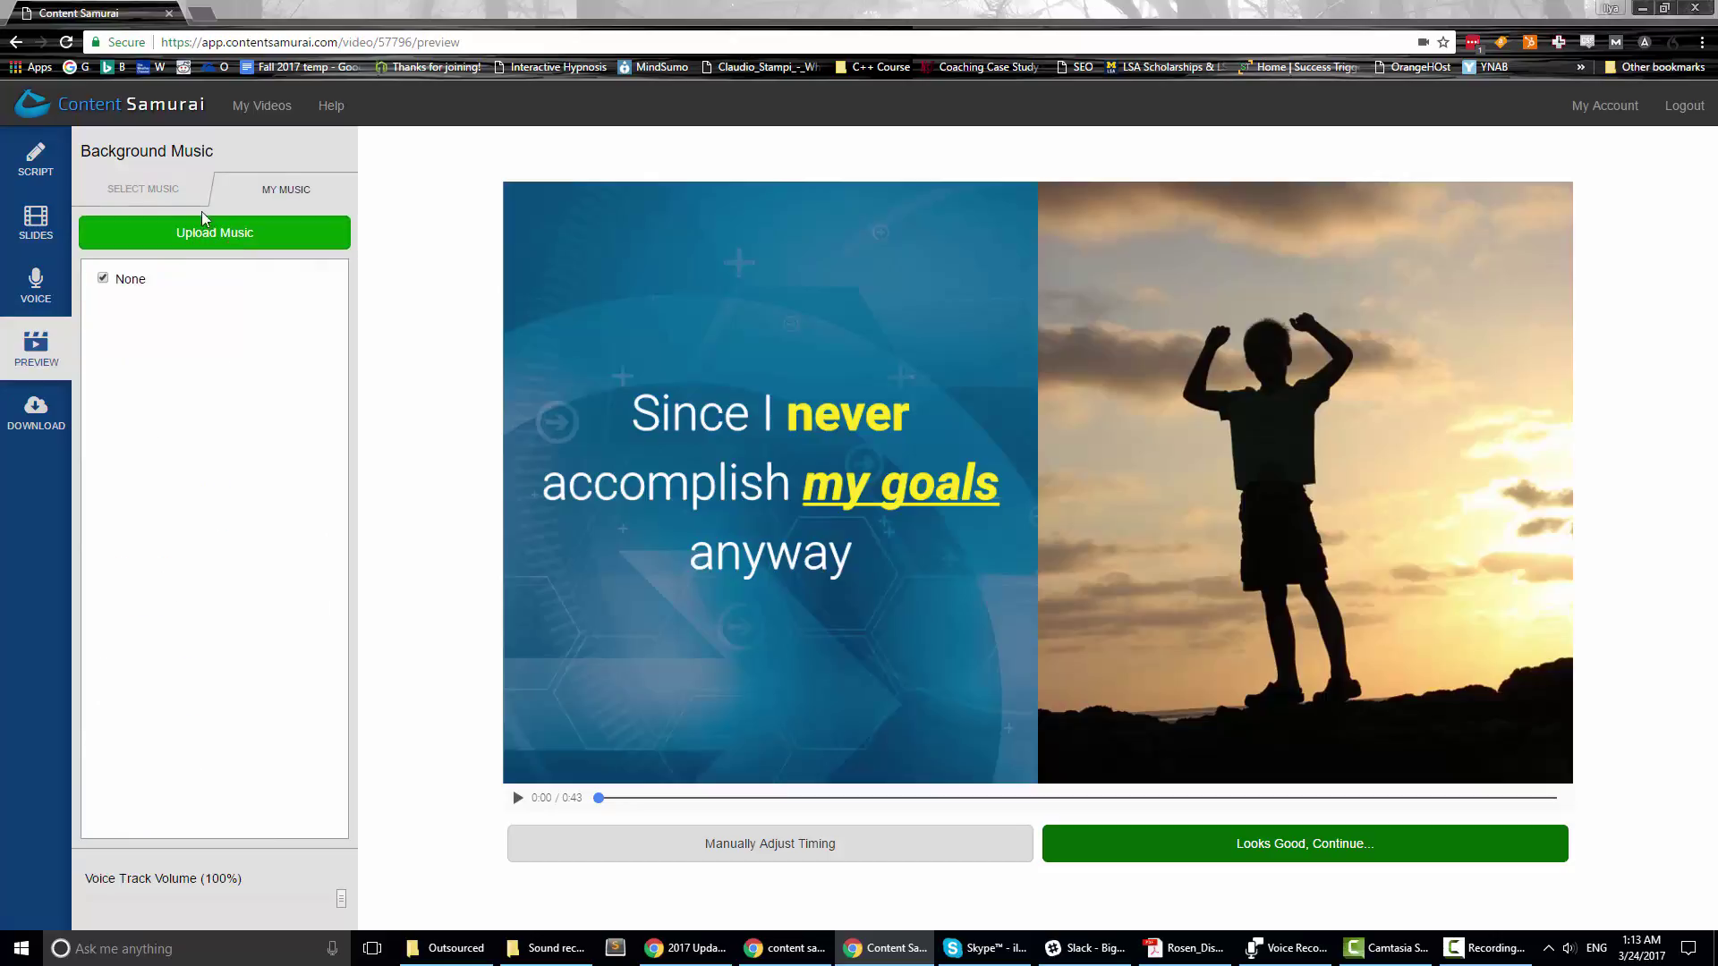
left_click(143, 190)
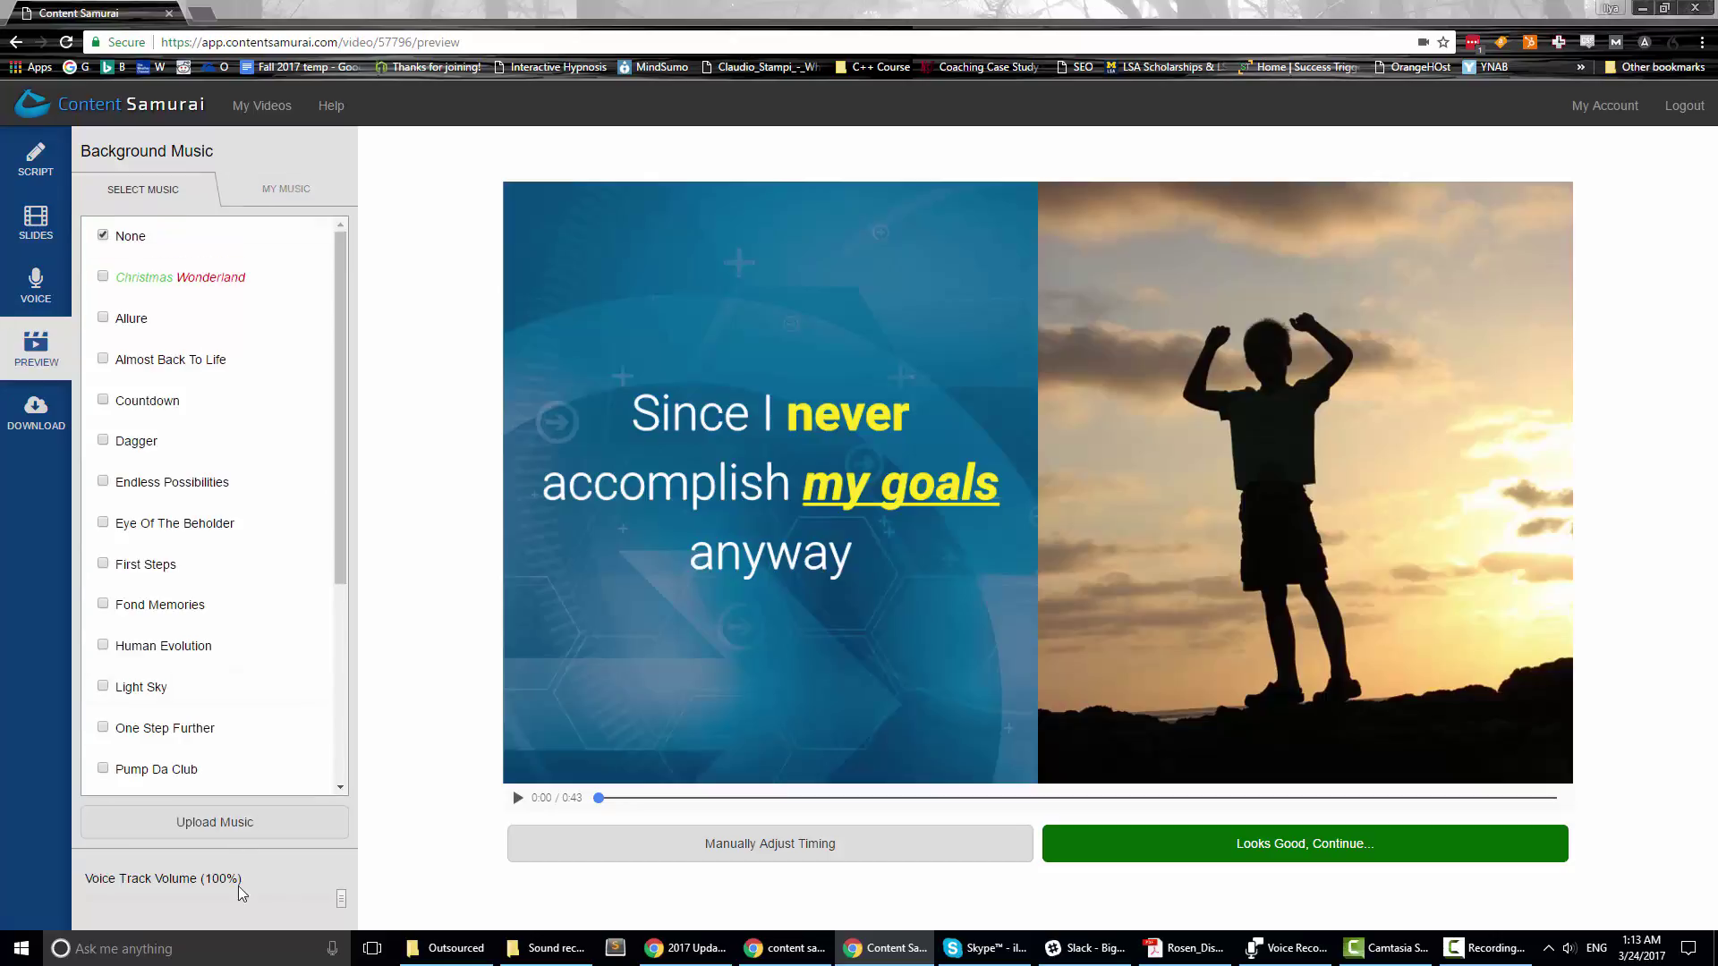
- Choose Endless Possibilities as the background music and play the opening seconds of the video with it
left_click(104, 483)
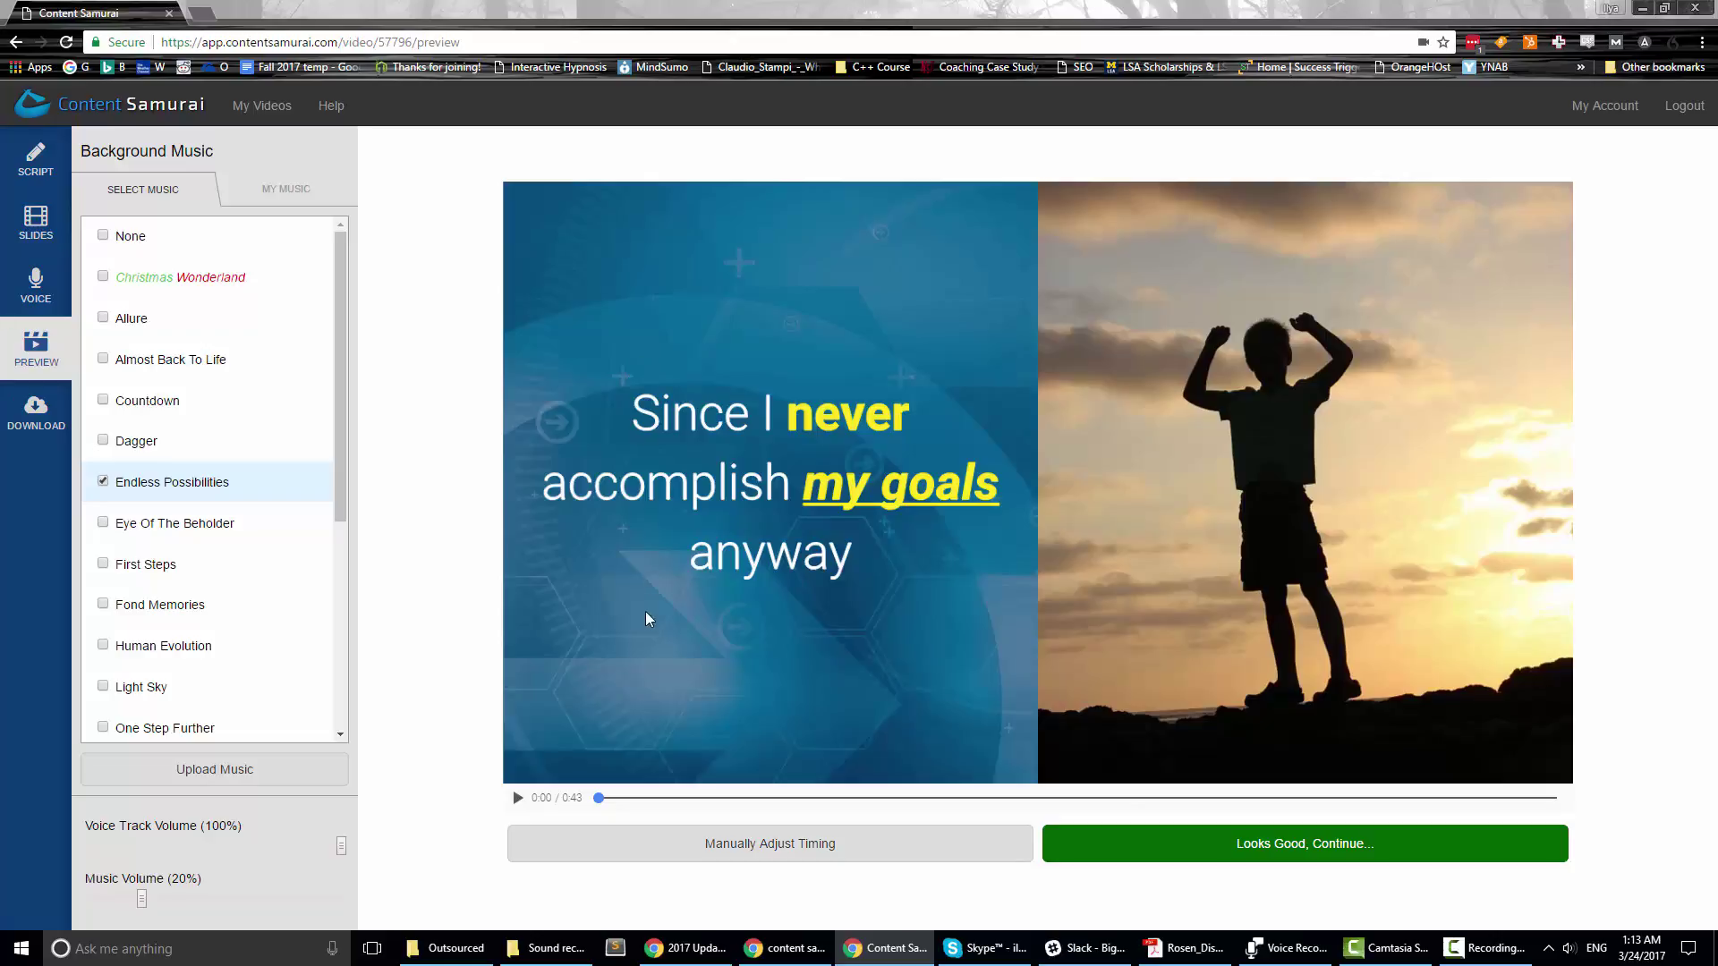
left_click(517, 797)
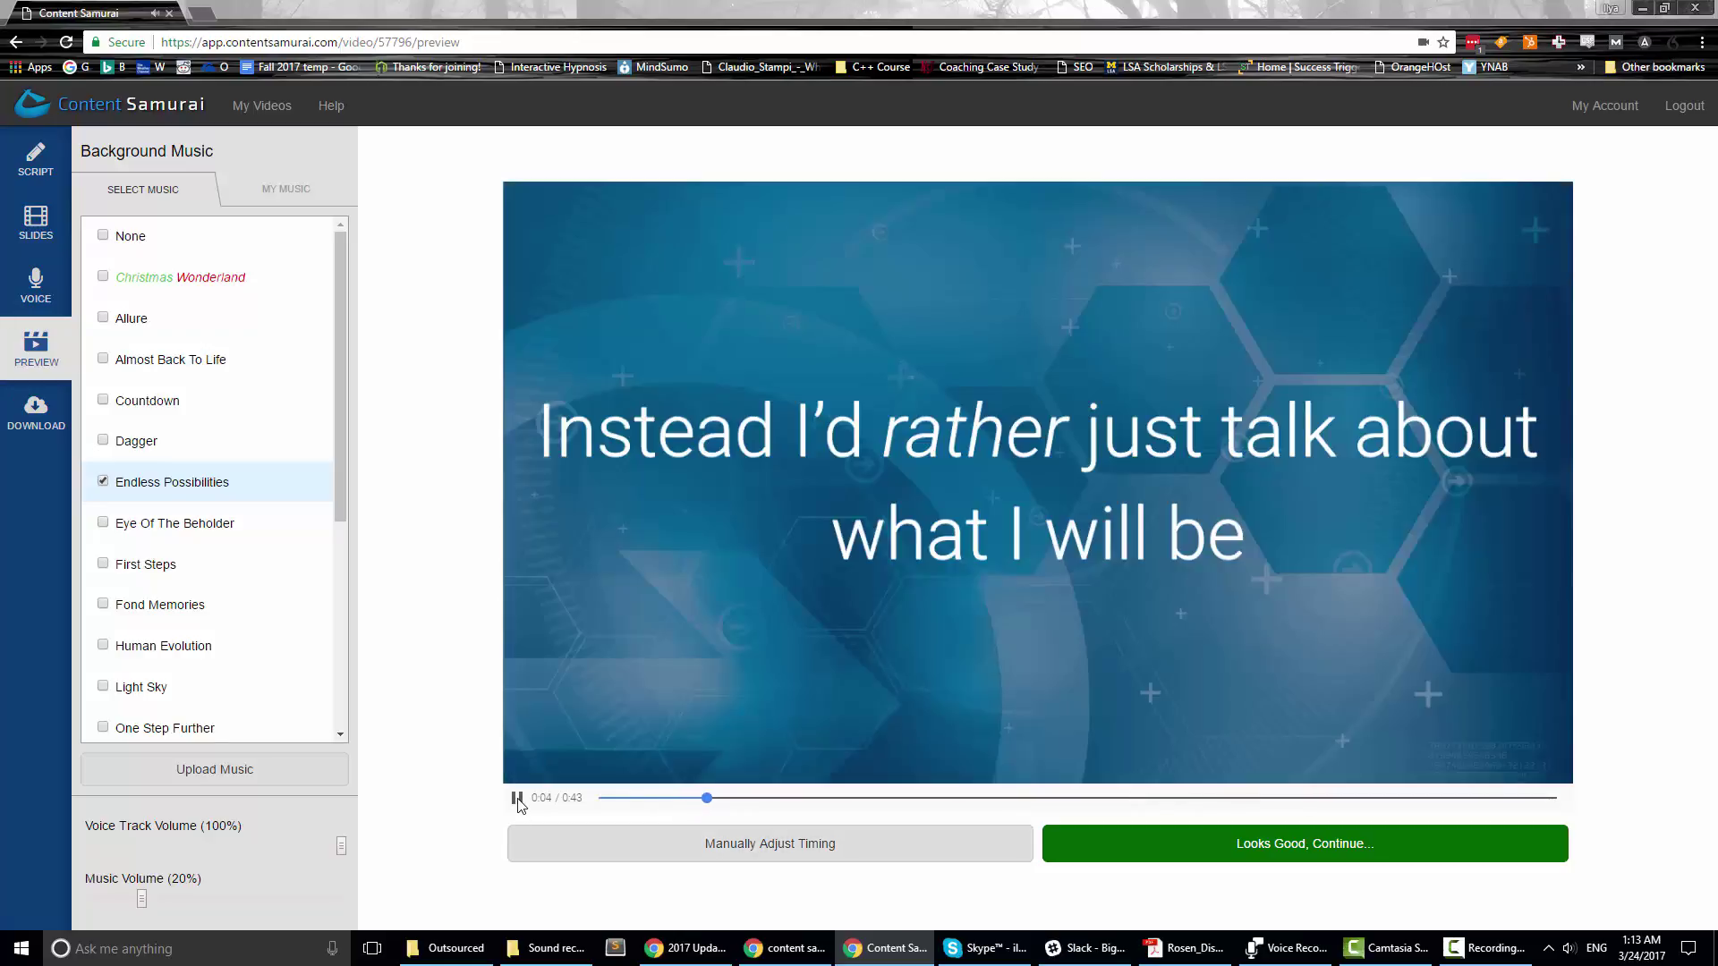
left_click(518, 799)
- Record manual slide timing from the video's start, advancing to slides 2, 3 and 4 at about 0:02.18, 0:04.43 and 0:06.87, and pause
left_click(824, 860)
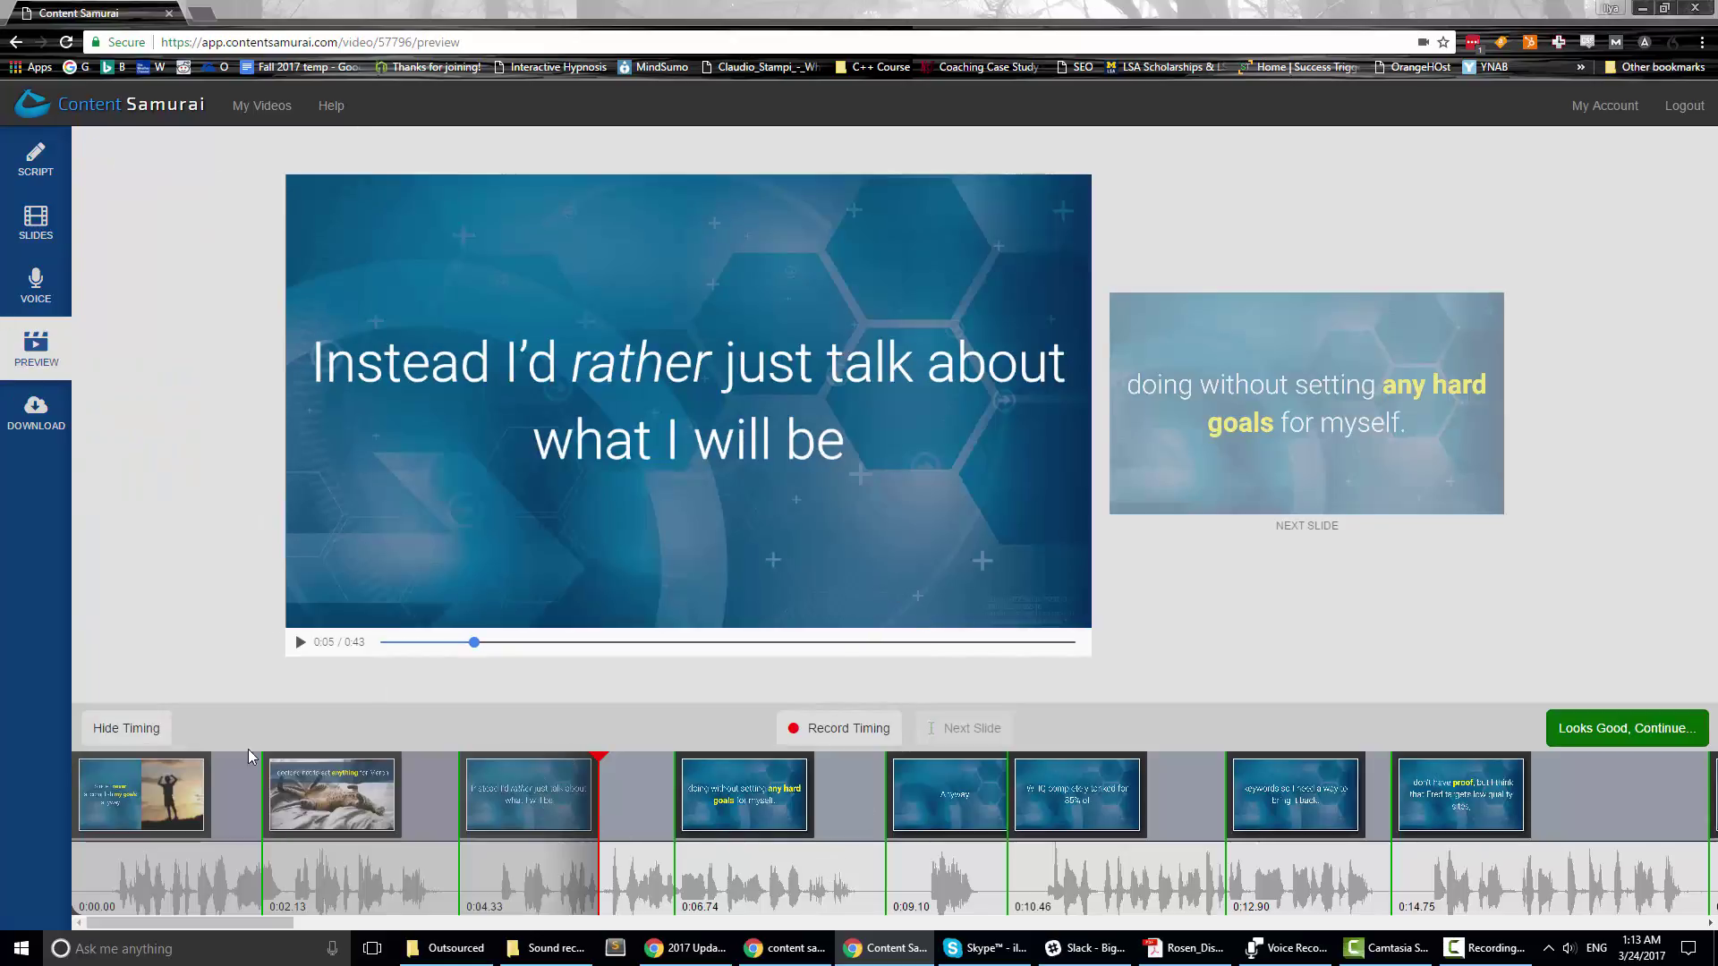
left_click_drag(469, 642, 305, 644)
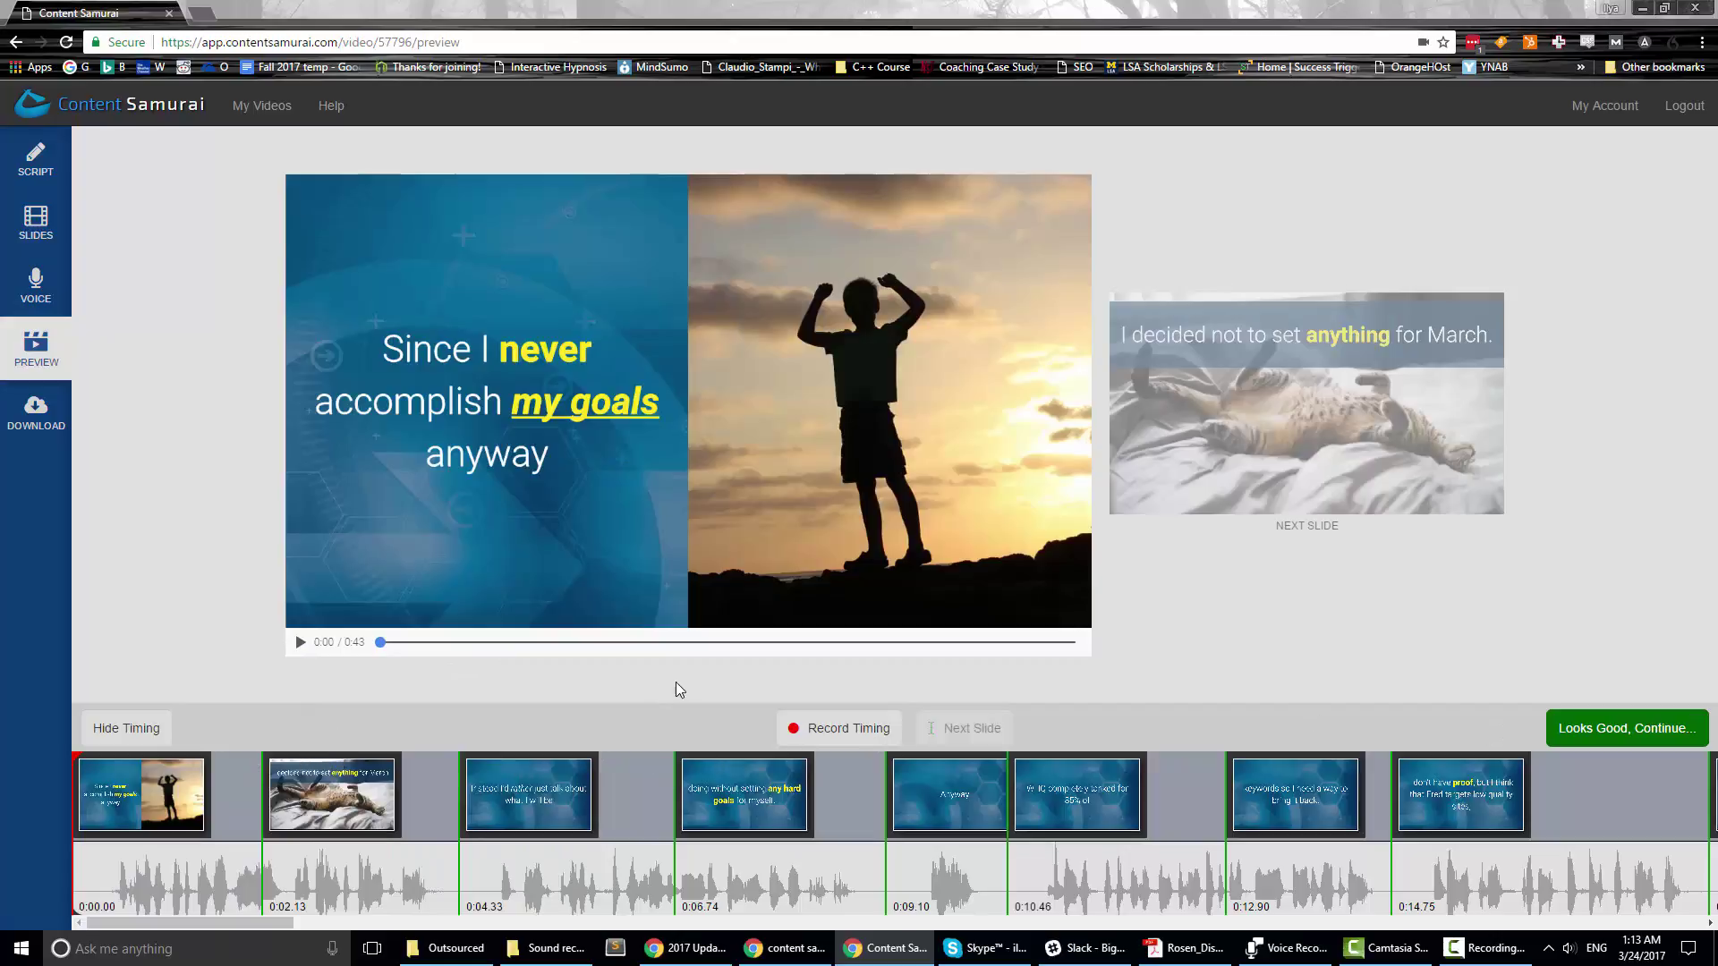
left_click(832, 731)
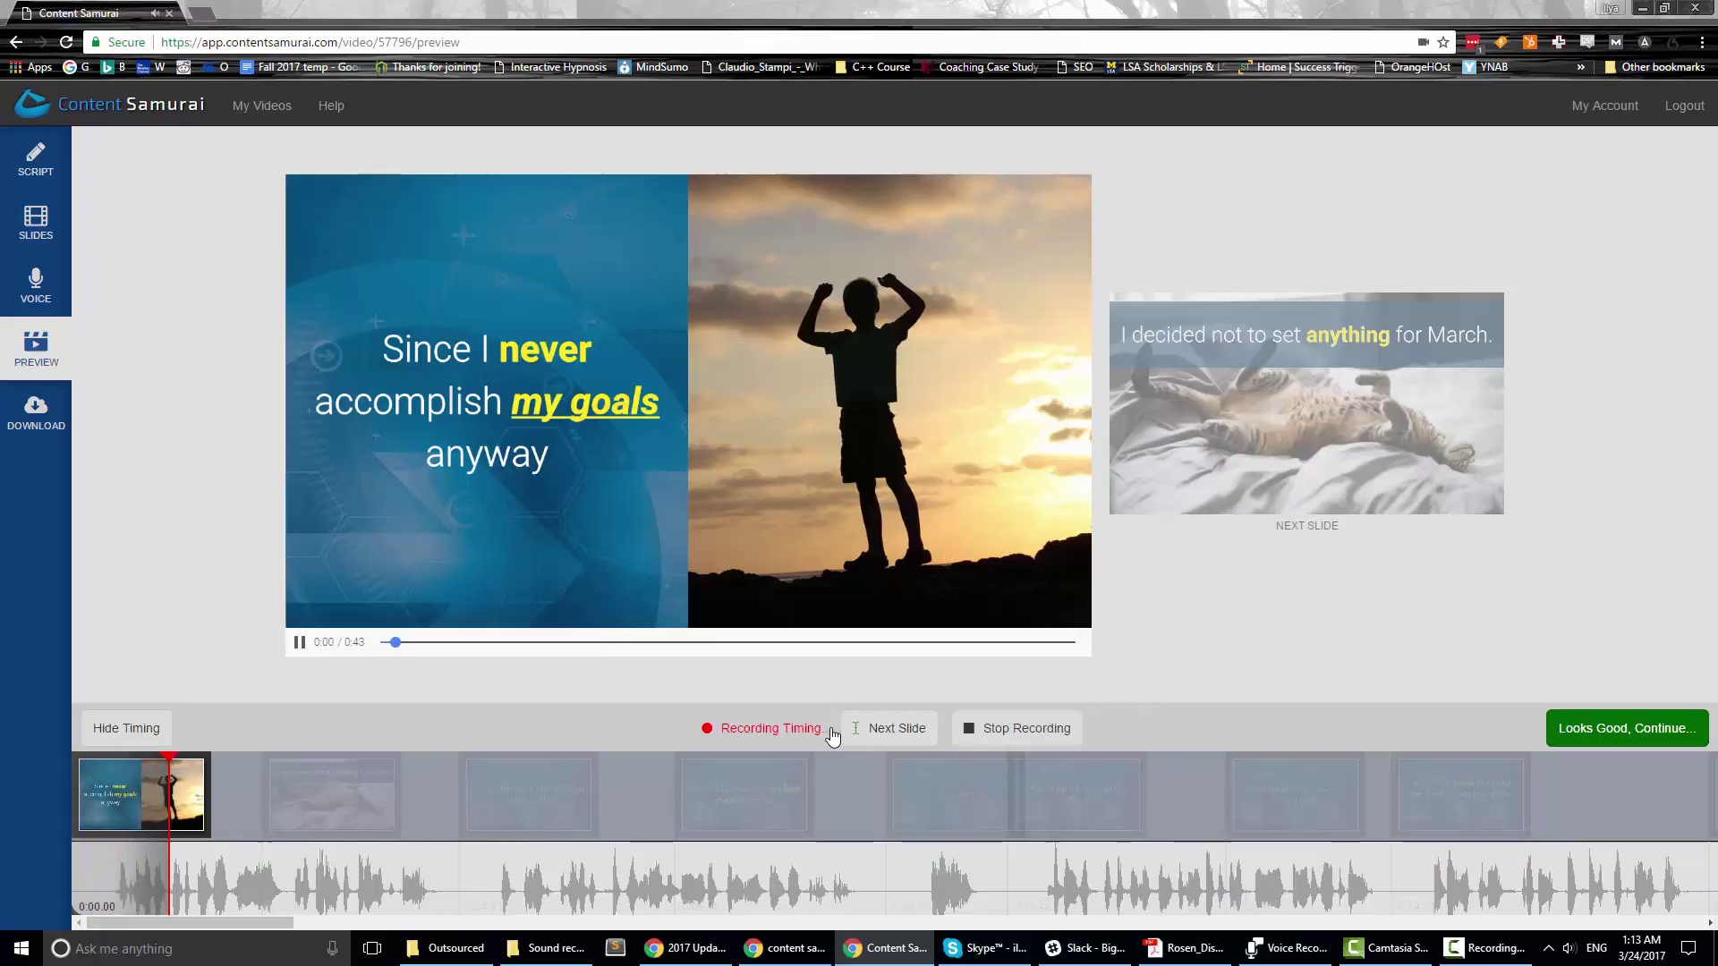
key("space")
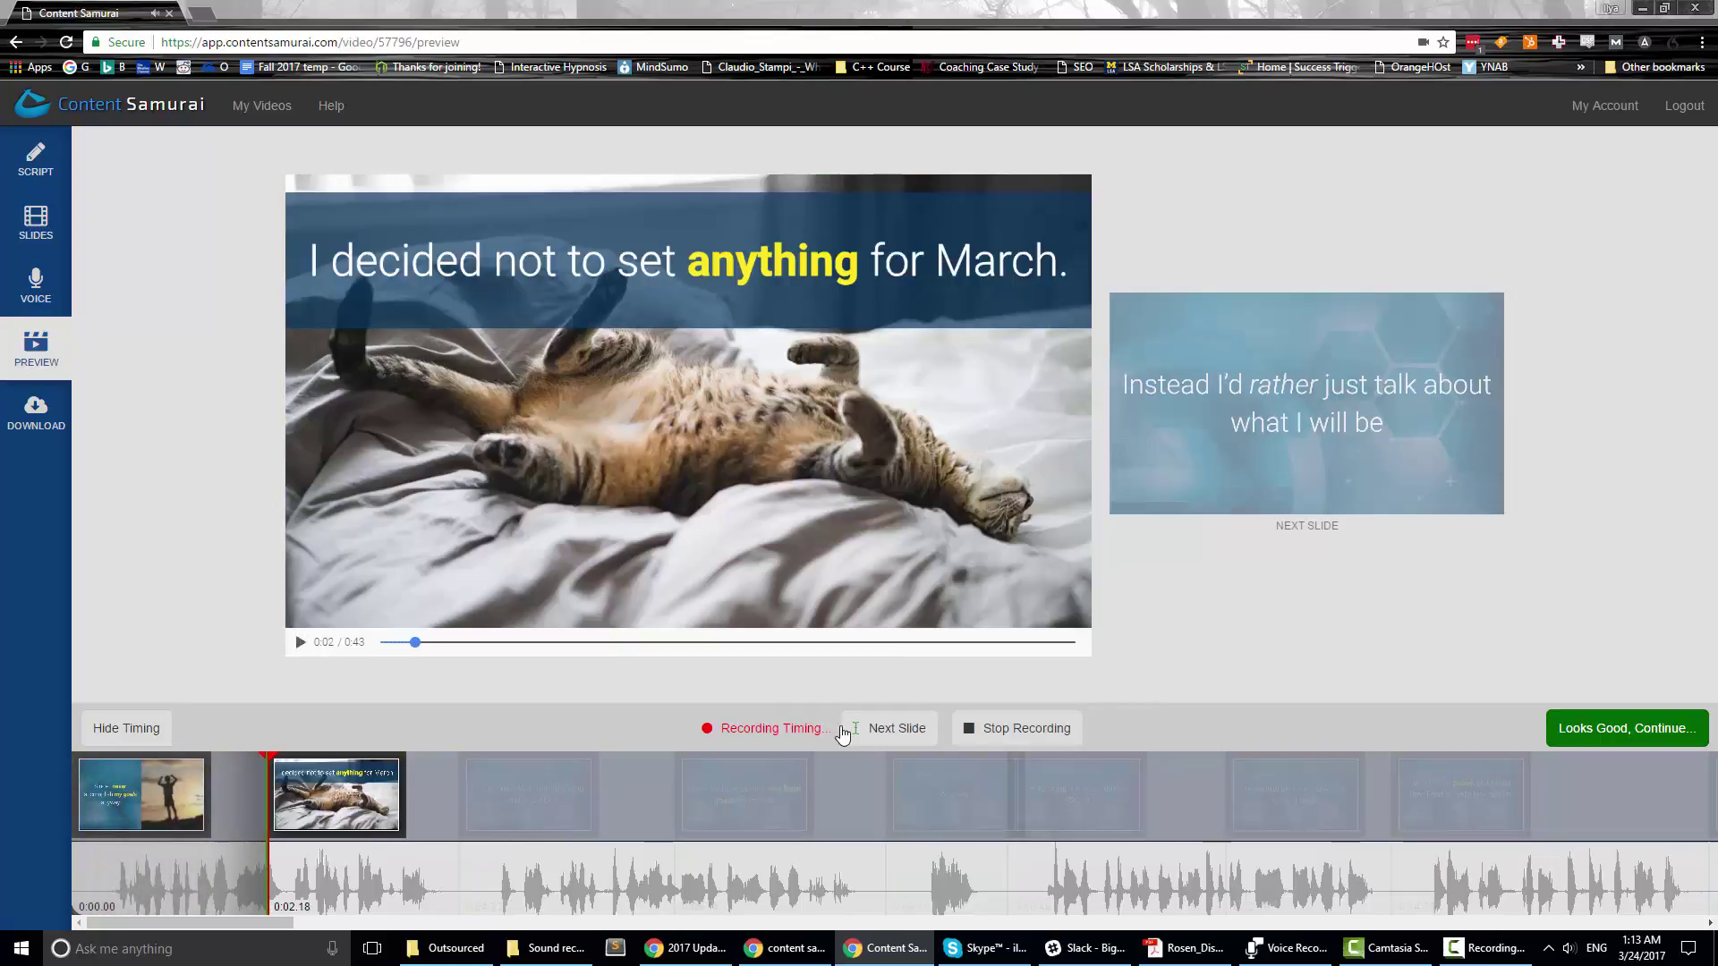
left_click(897, 732)
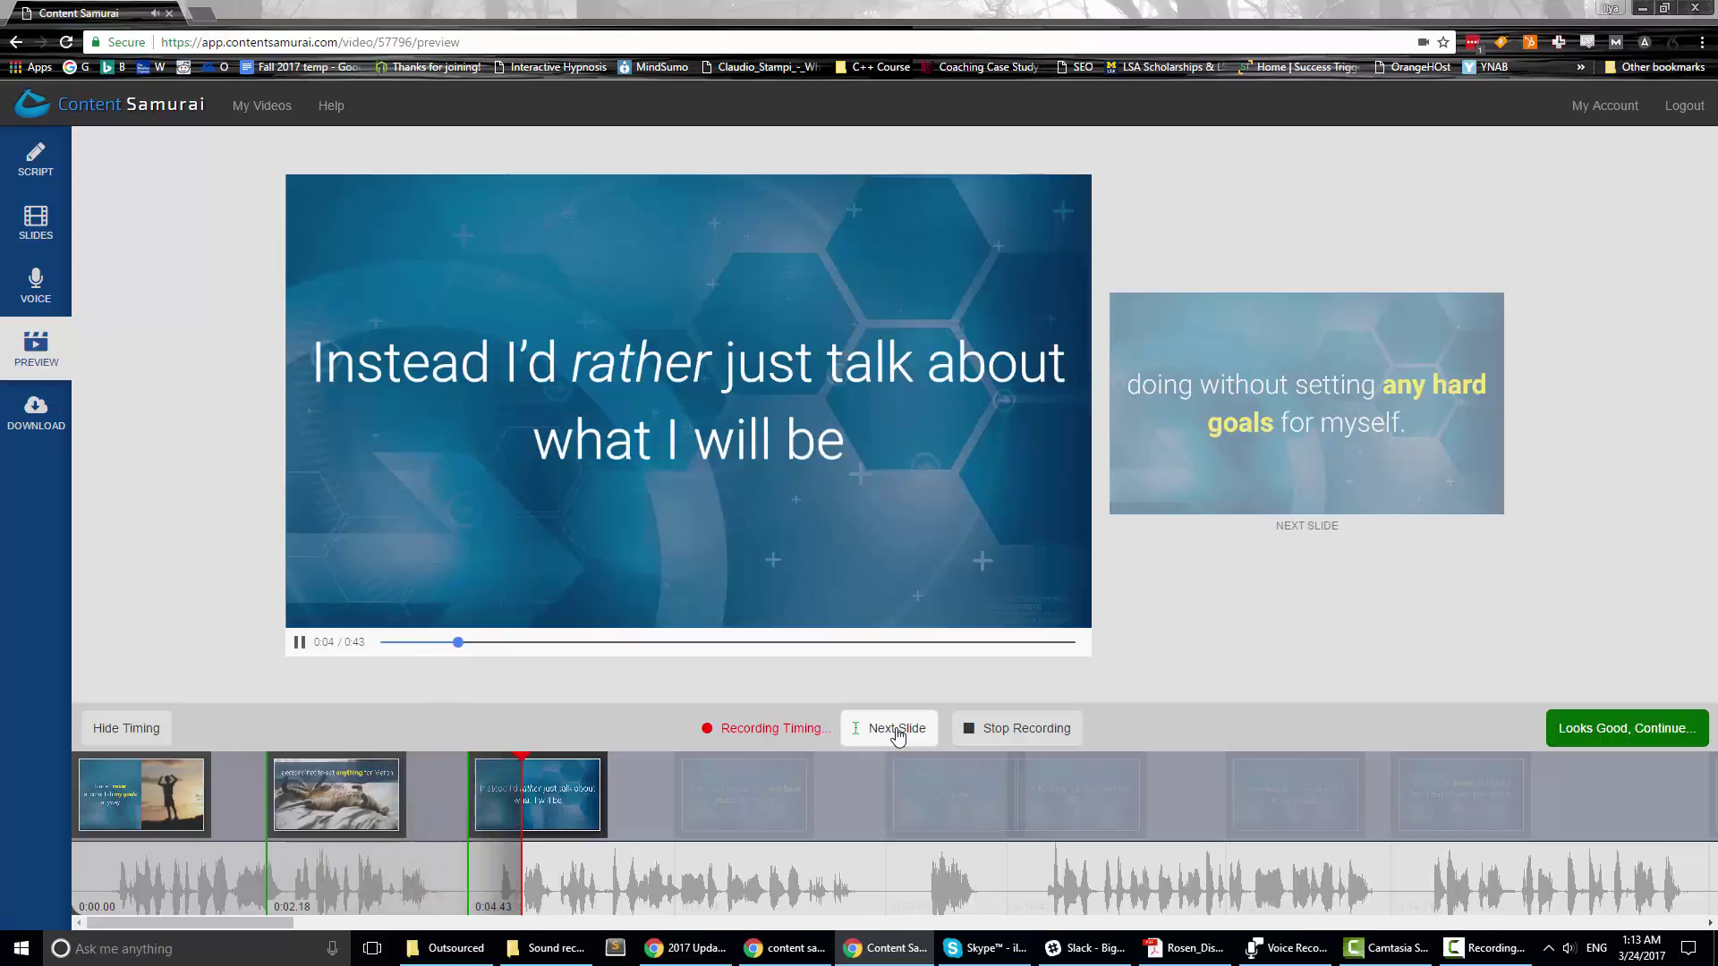
left_click(894, 732)
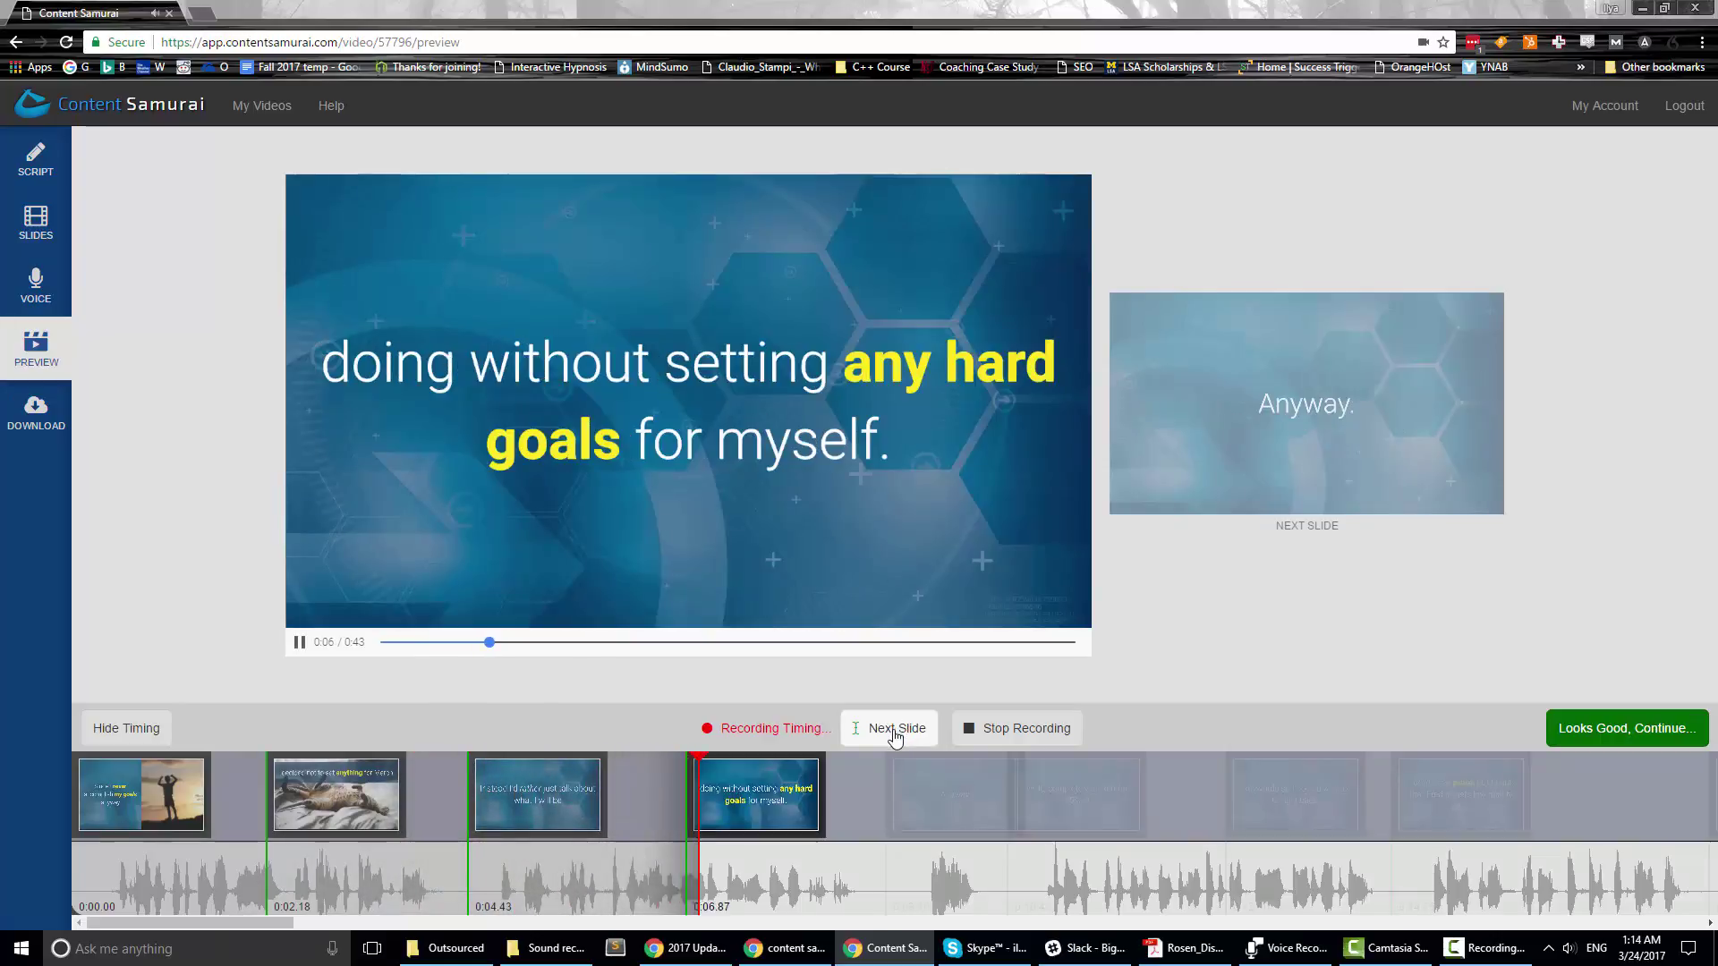
left_click(302, 643)
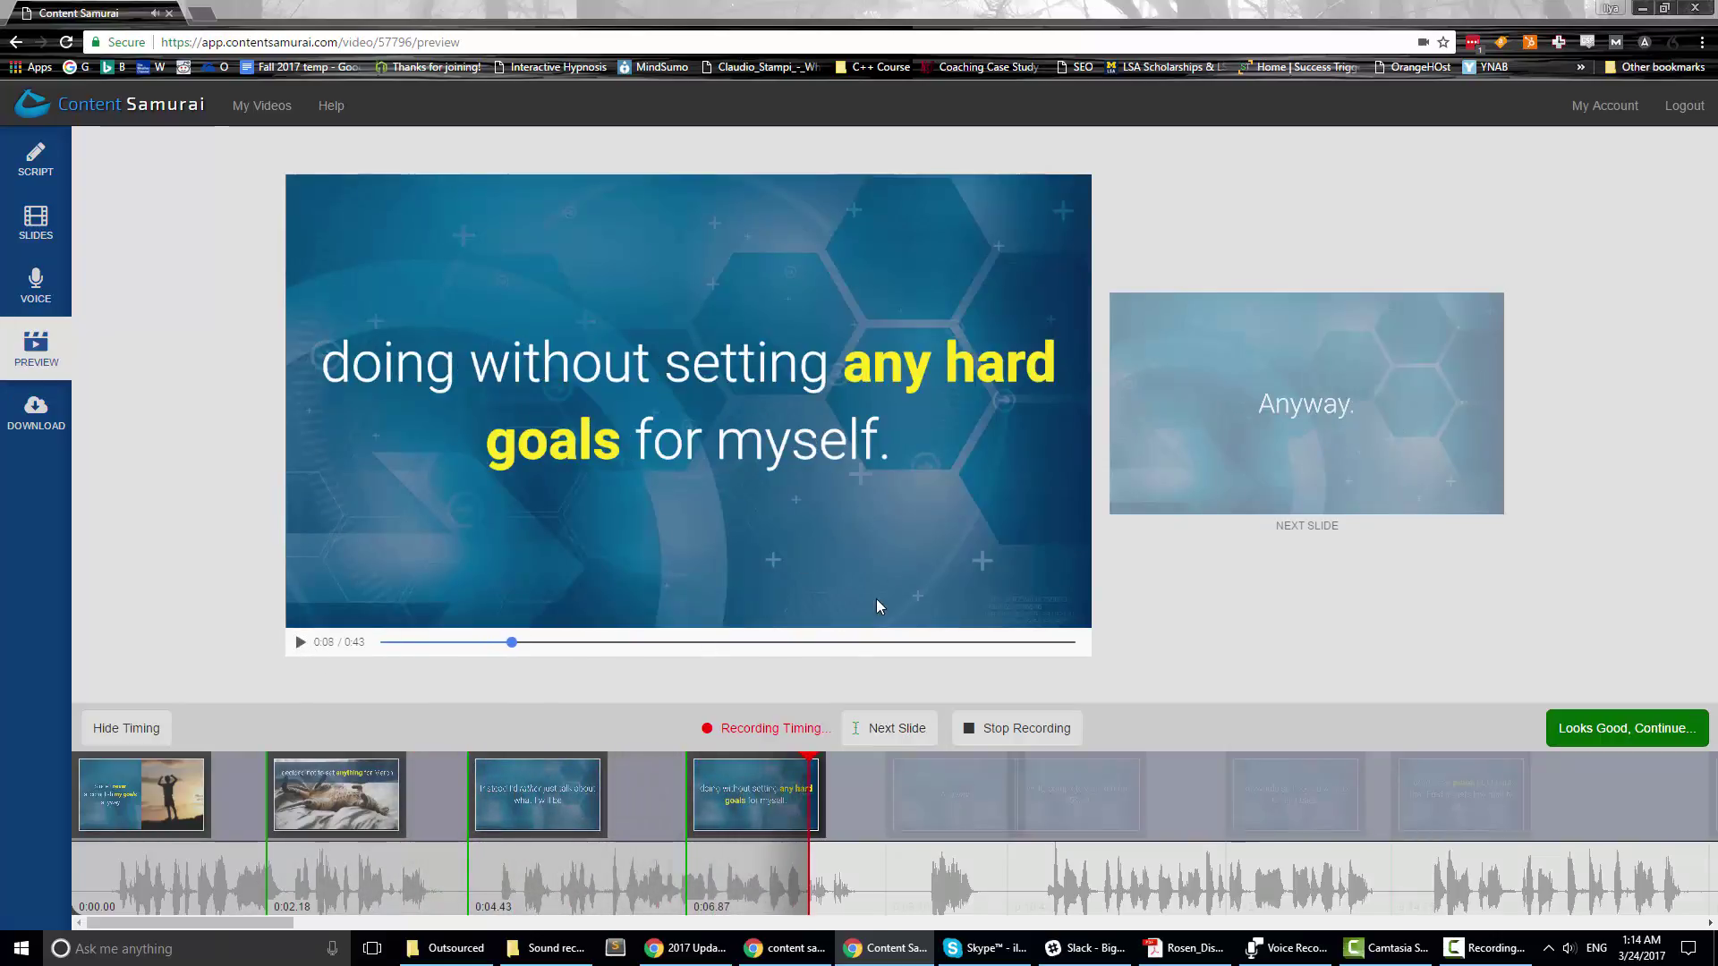
- Scrub the timing timeline back to the "Instead I'd rather" slide and forward to the "WHQ completely tanked" slide
left_click(697, 805)
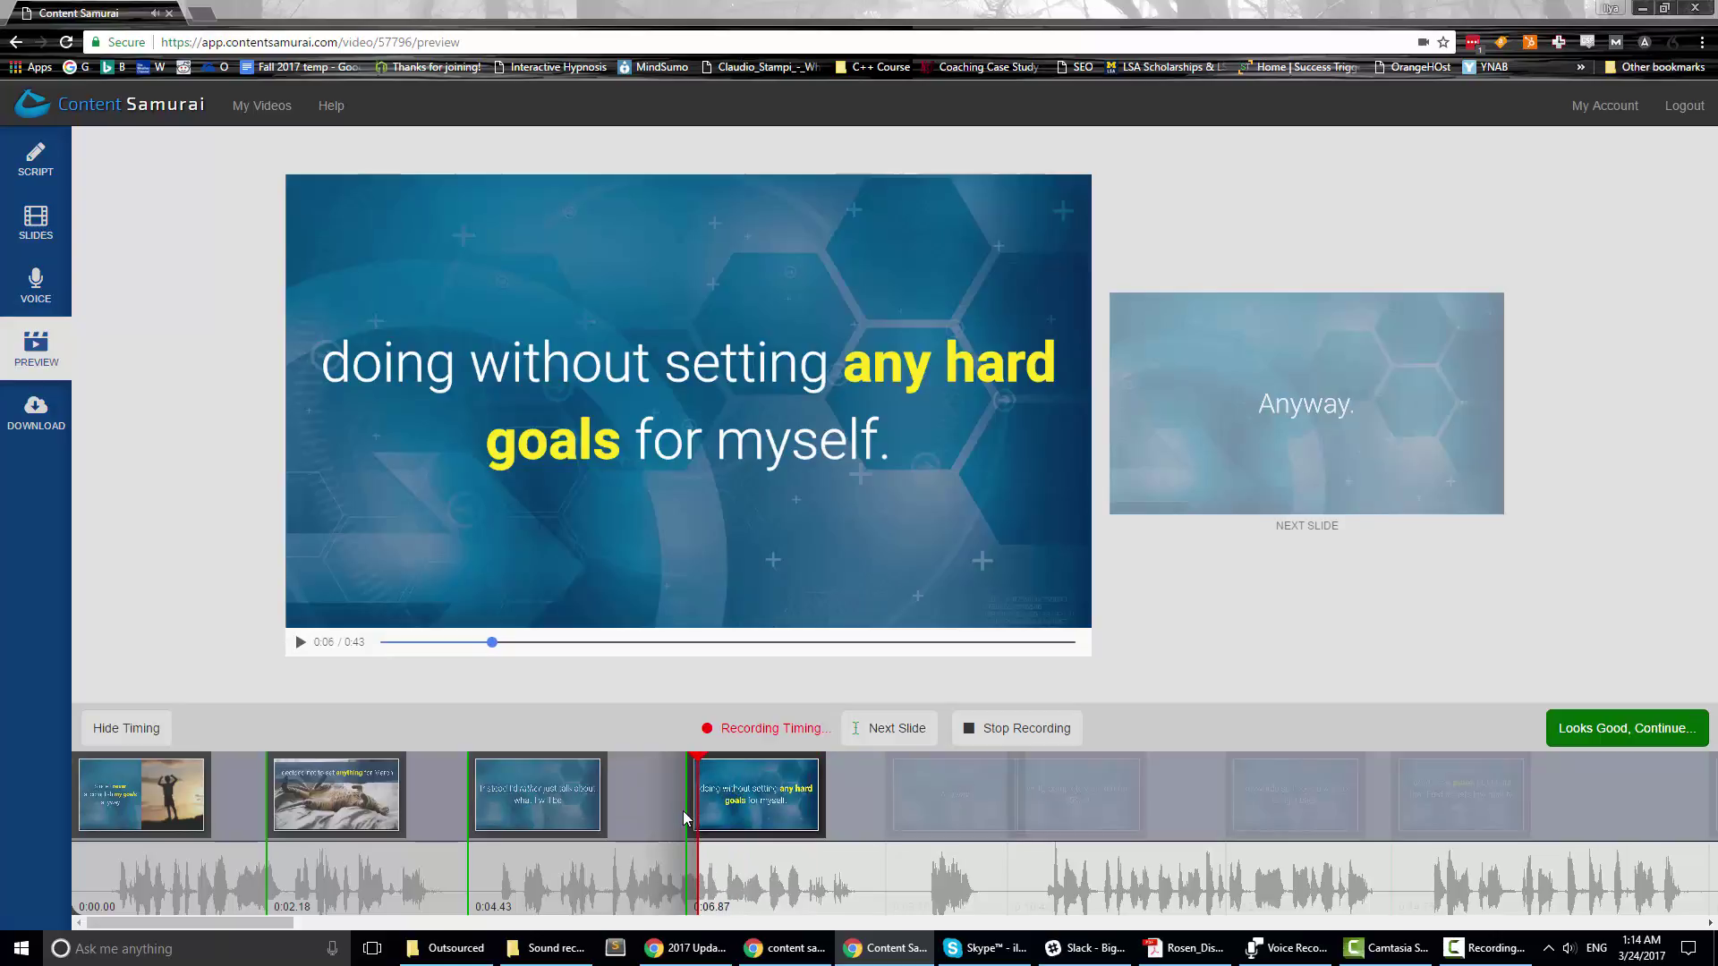
left_click_drag(683, 811, 820, 784)
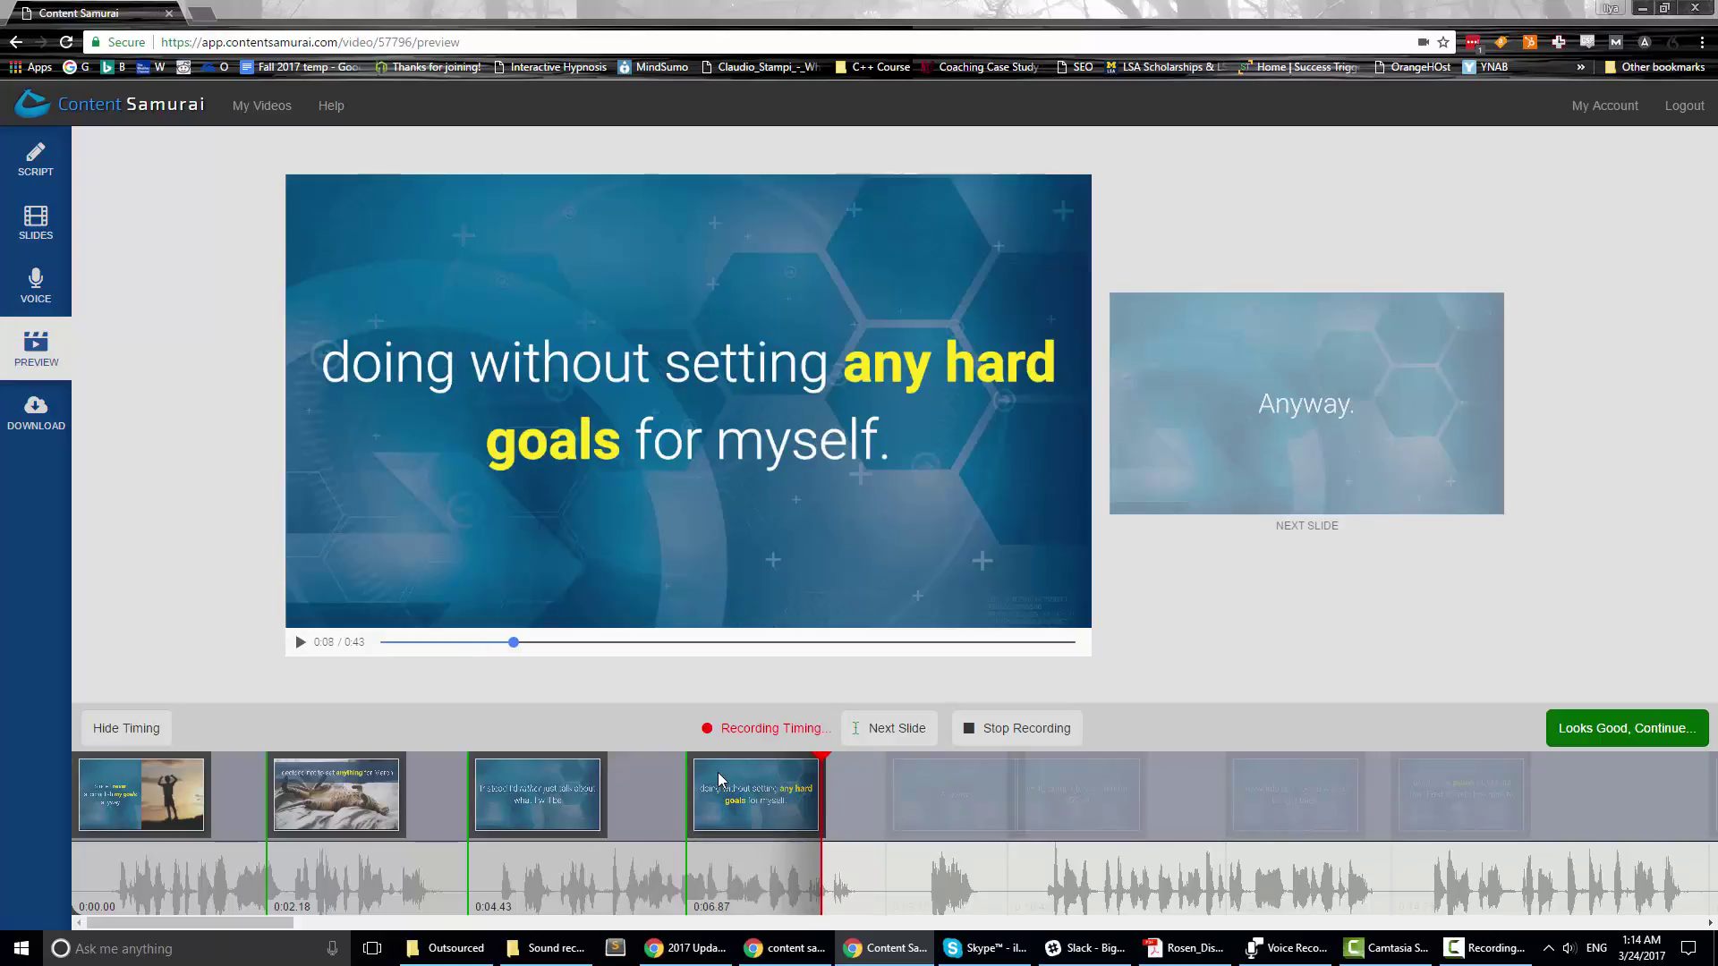
left_click_drag(718, 771, 548, 792)
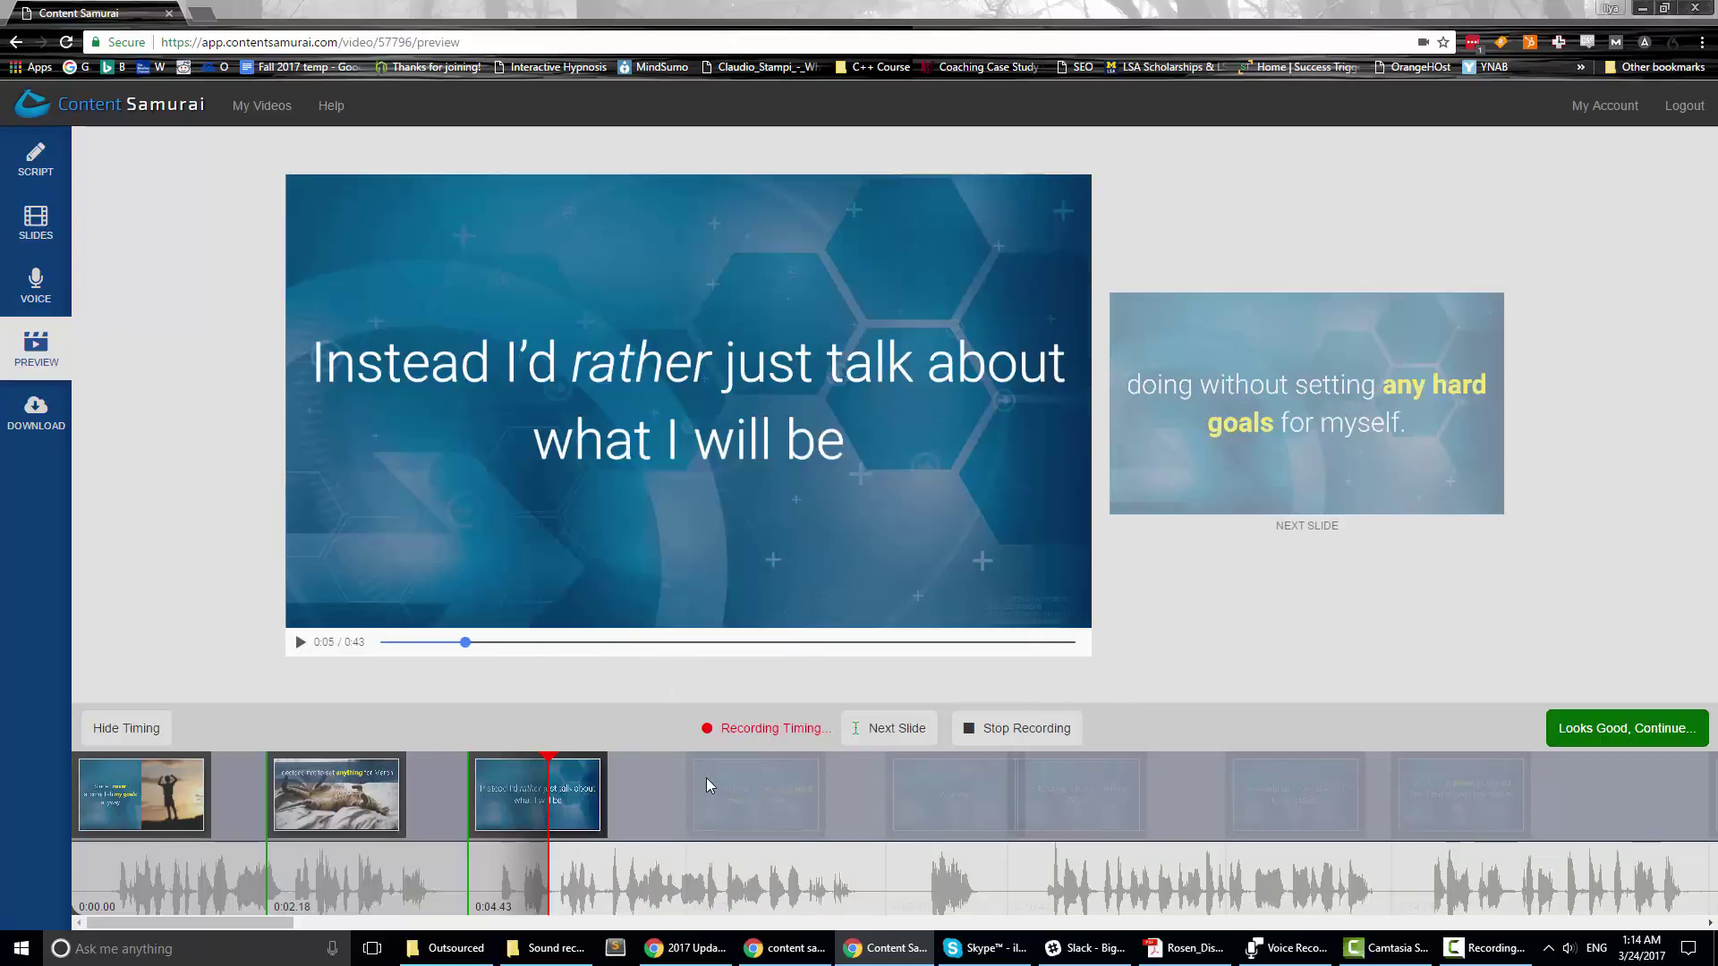
left_click(933, 783)
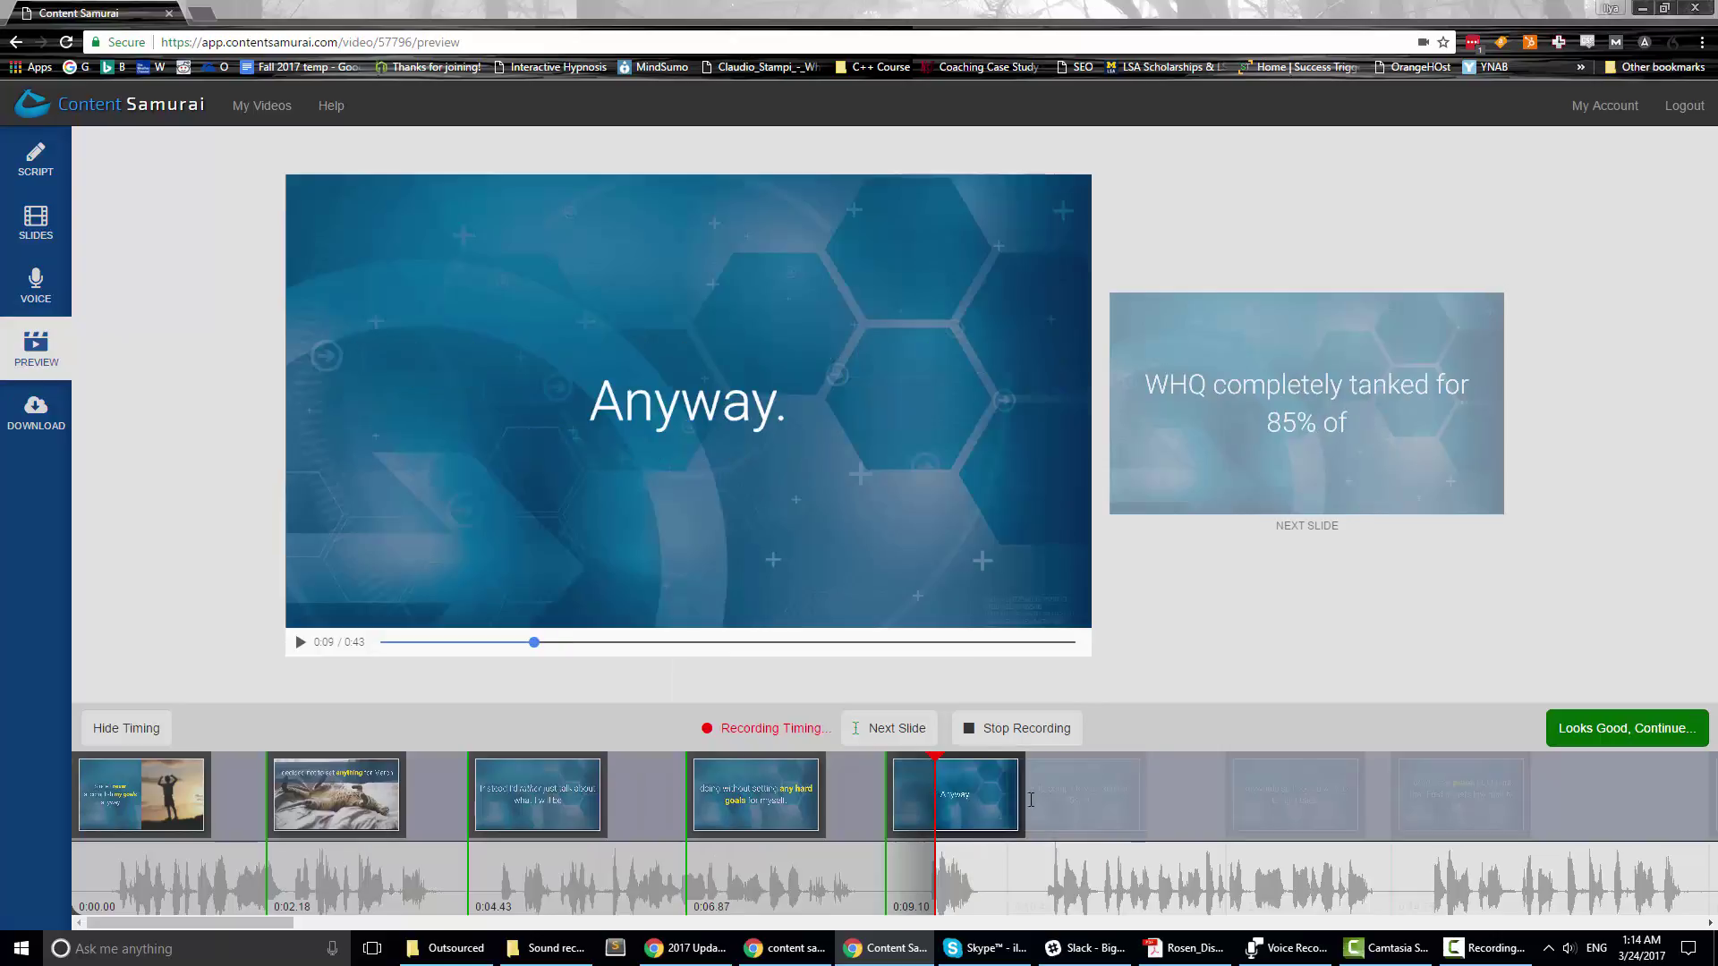
left_click(1106, 801)
left_click(1004, 810)
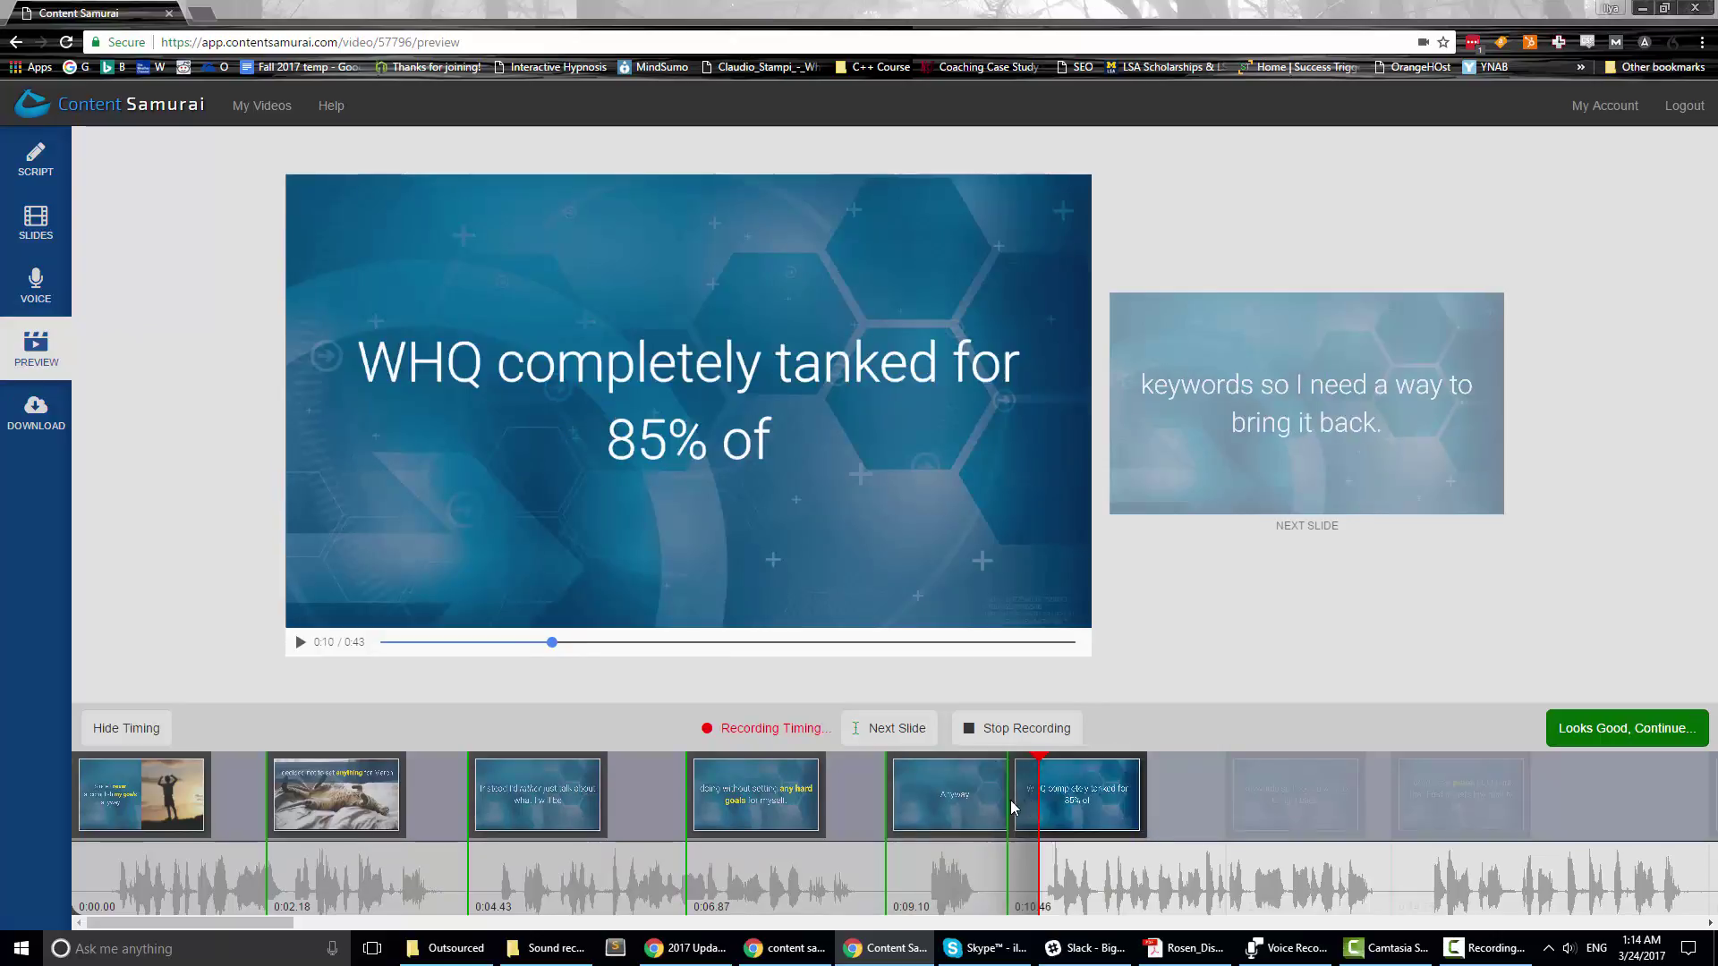
- Shift the start of the "WHQ completely tanked" slide to about 0:10.72 and of "Anyway." to about 0:09.03, ending the timing recording
left_click_drag(1009, 804, 1043, 812)
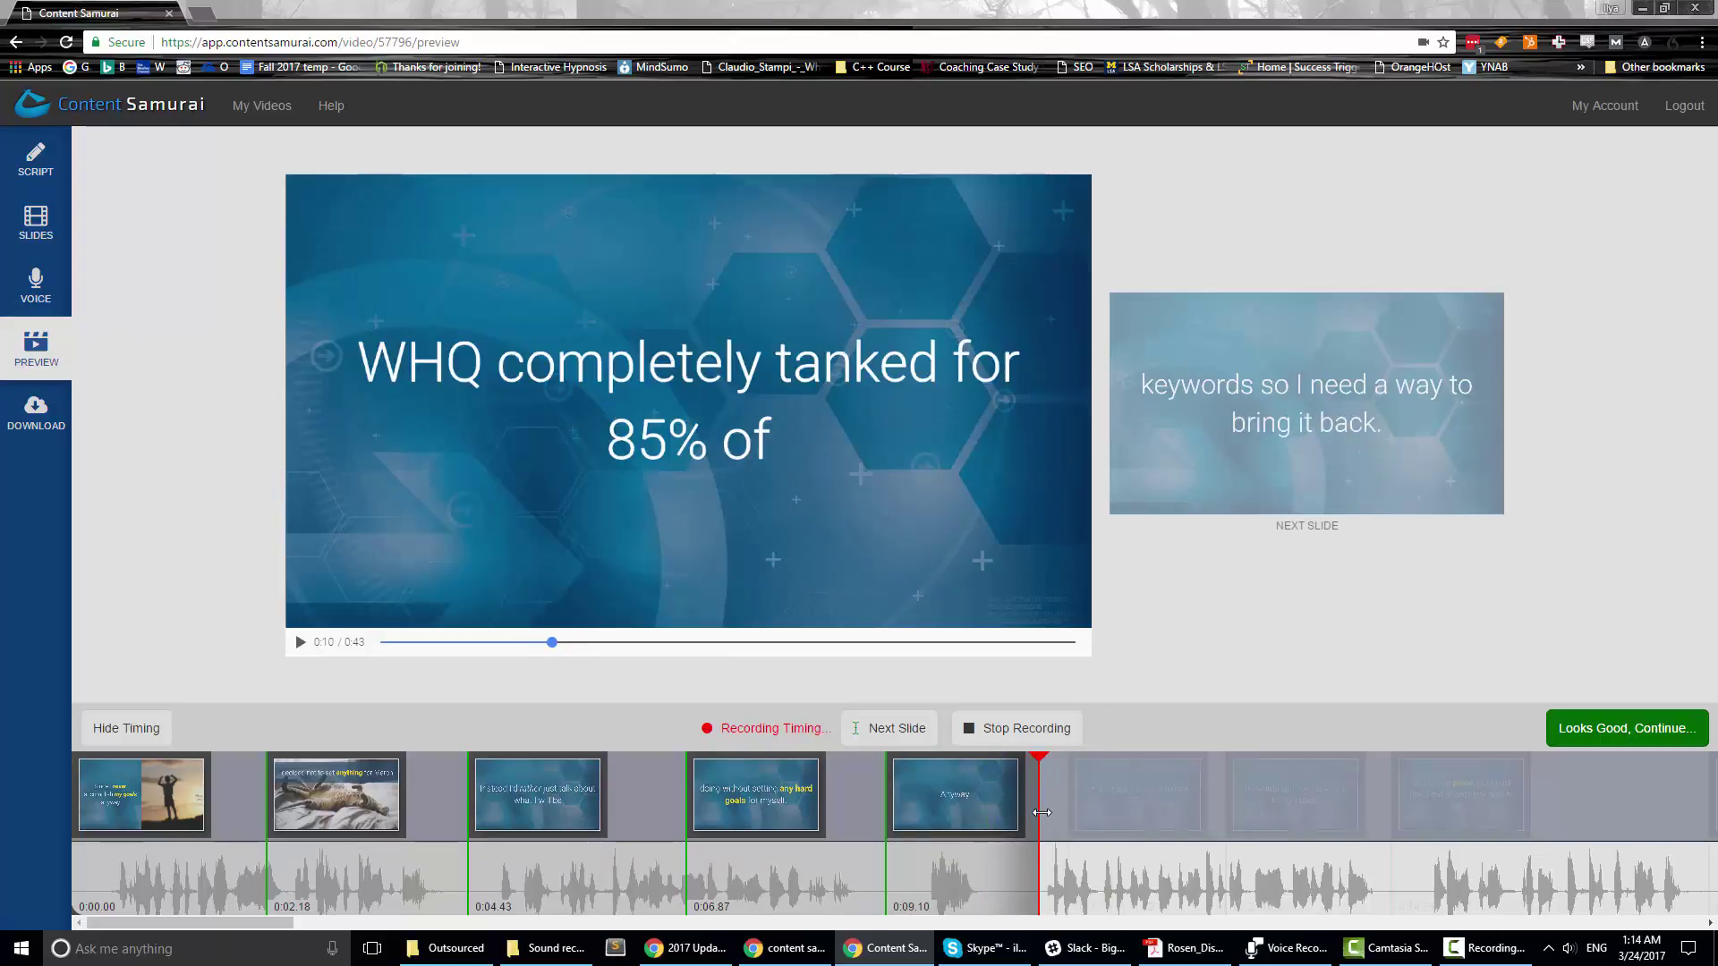
left_click_drag(886, 812, 867, 813)
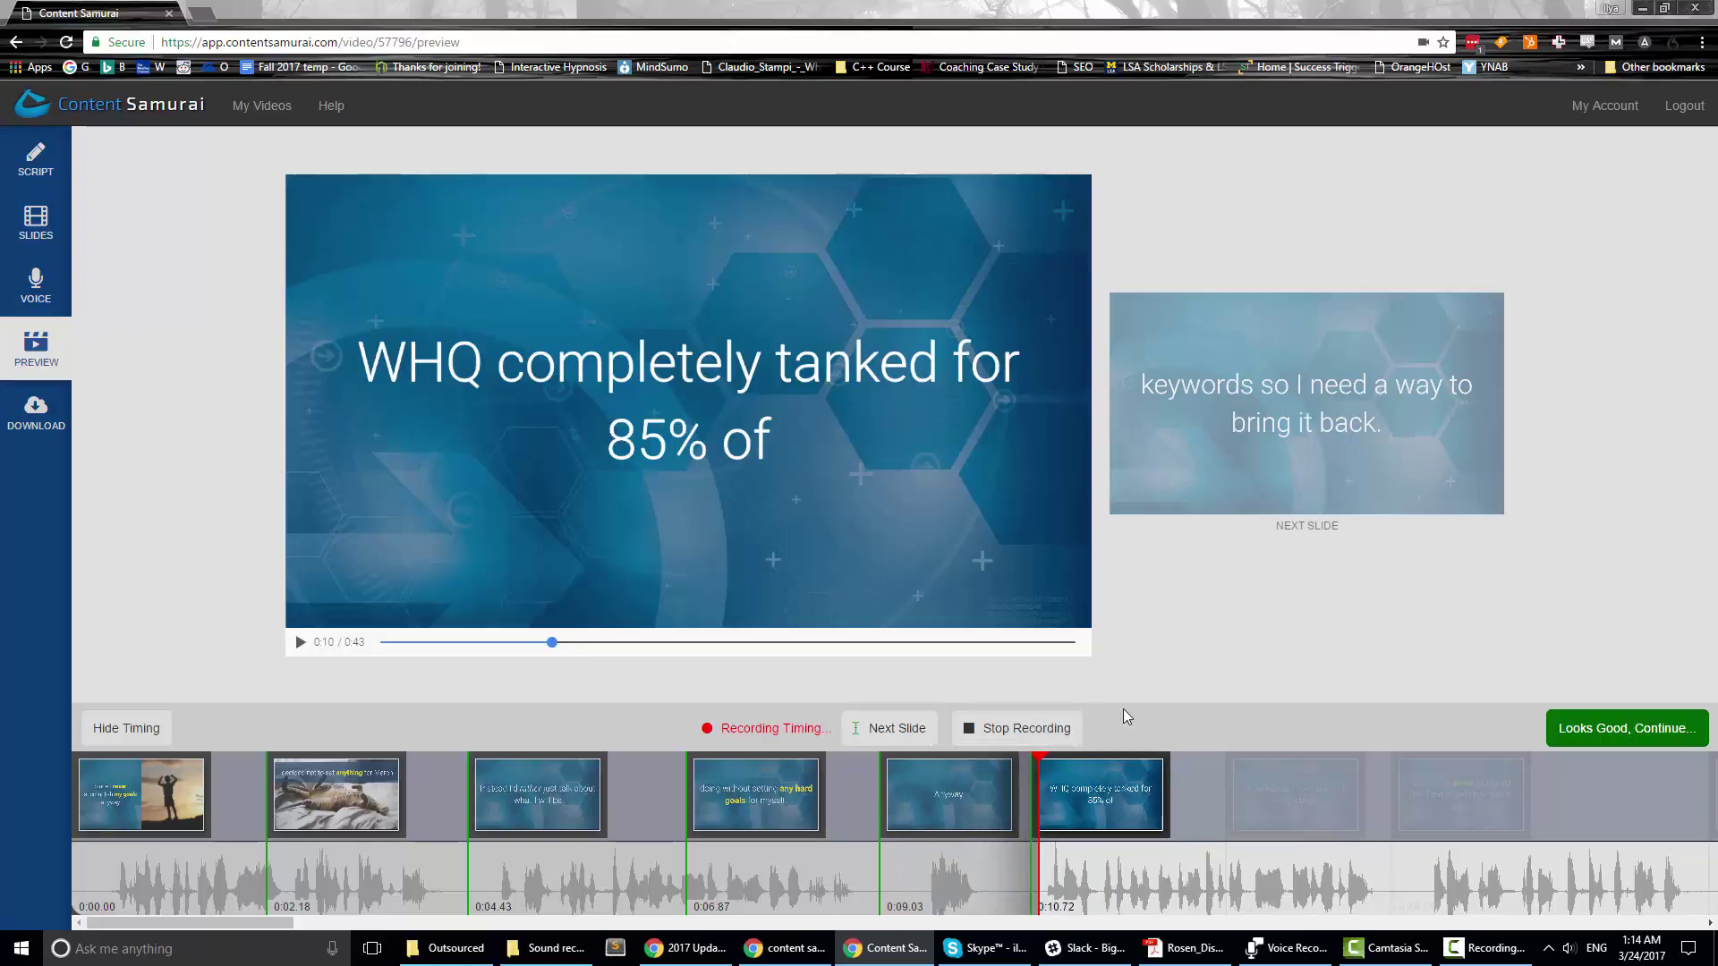
left_click(1027, 729)
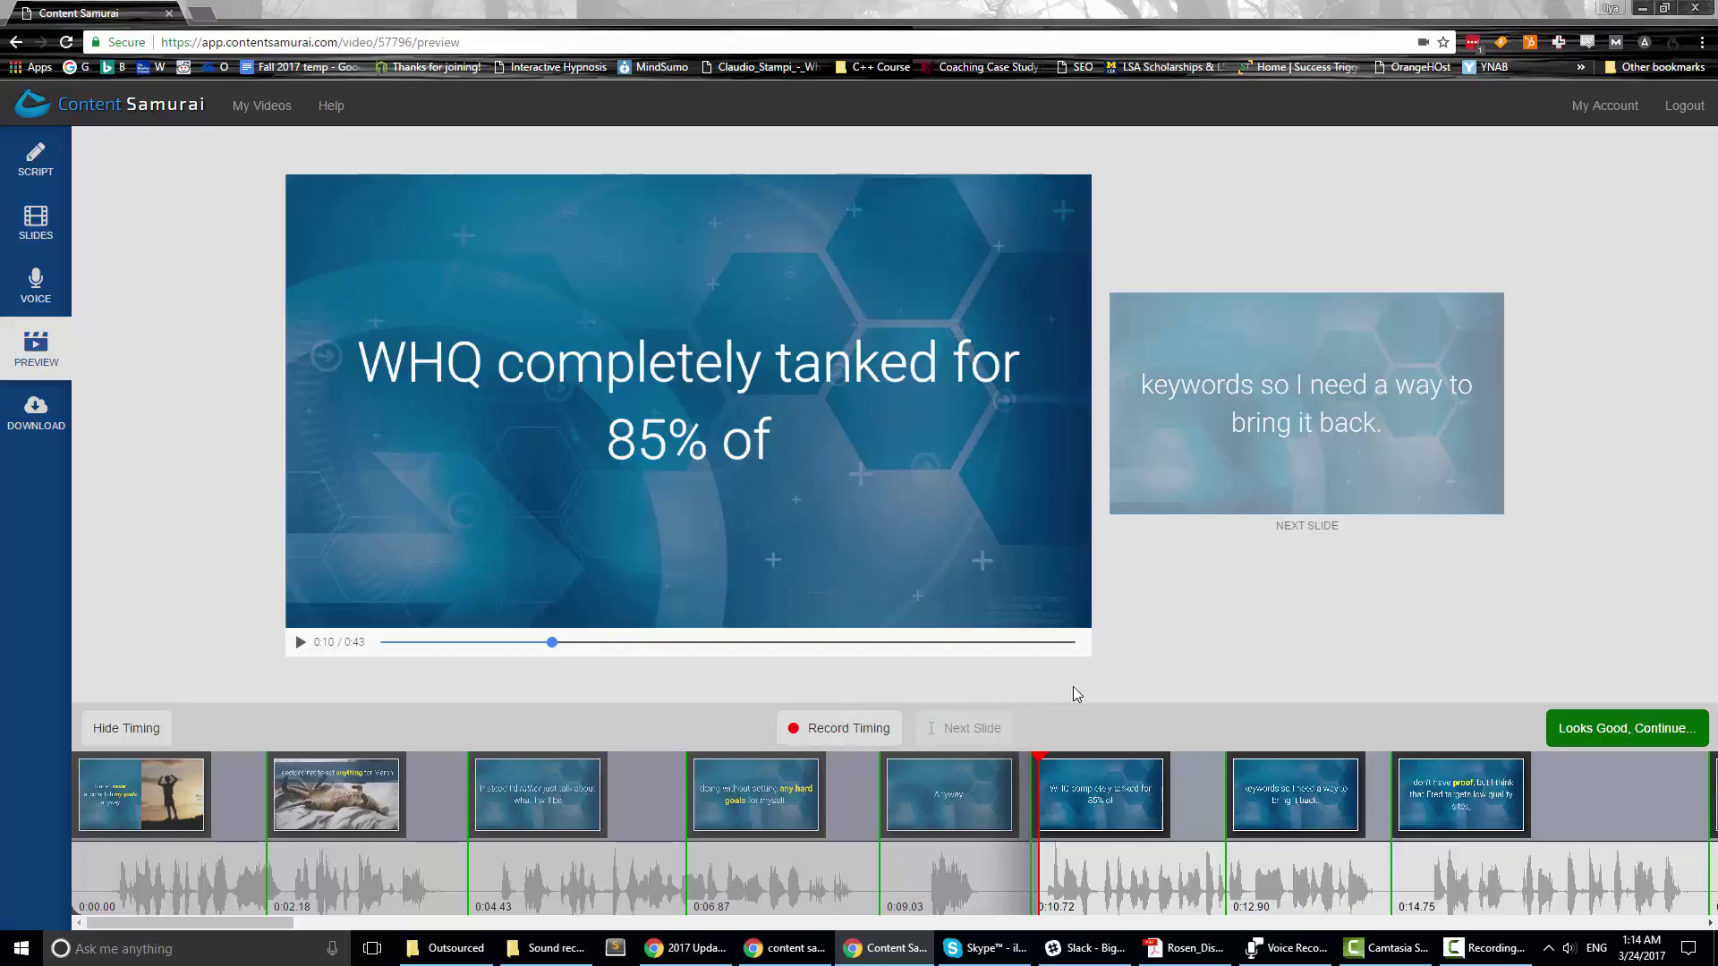
- Accept the slide timing, highlight the image attribution message, and generate the final video
left_click(1597, 726)
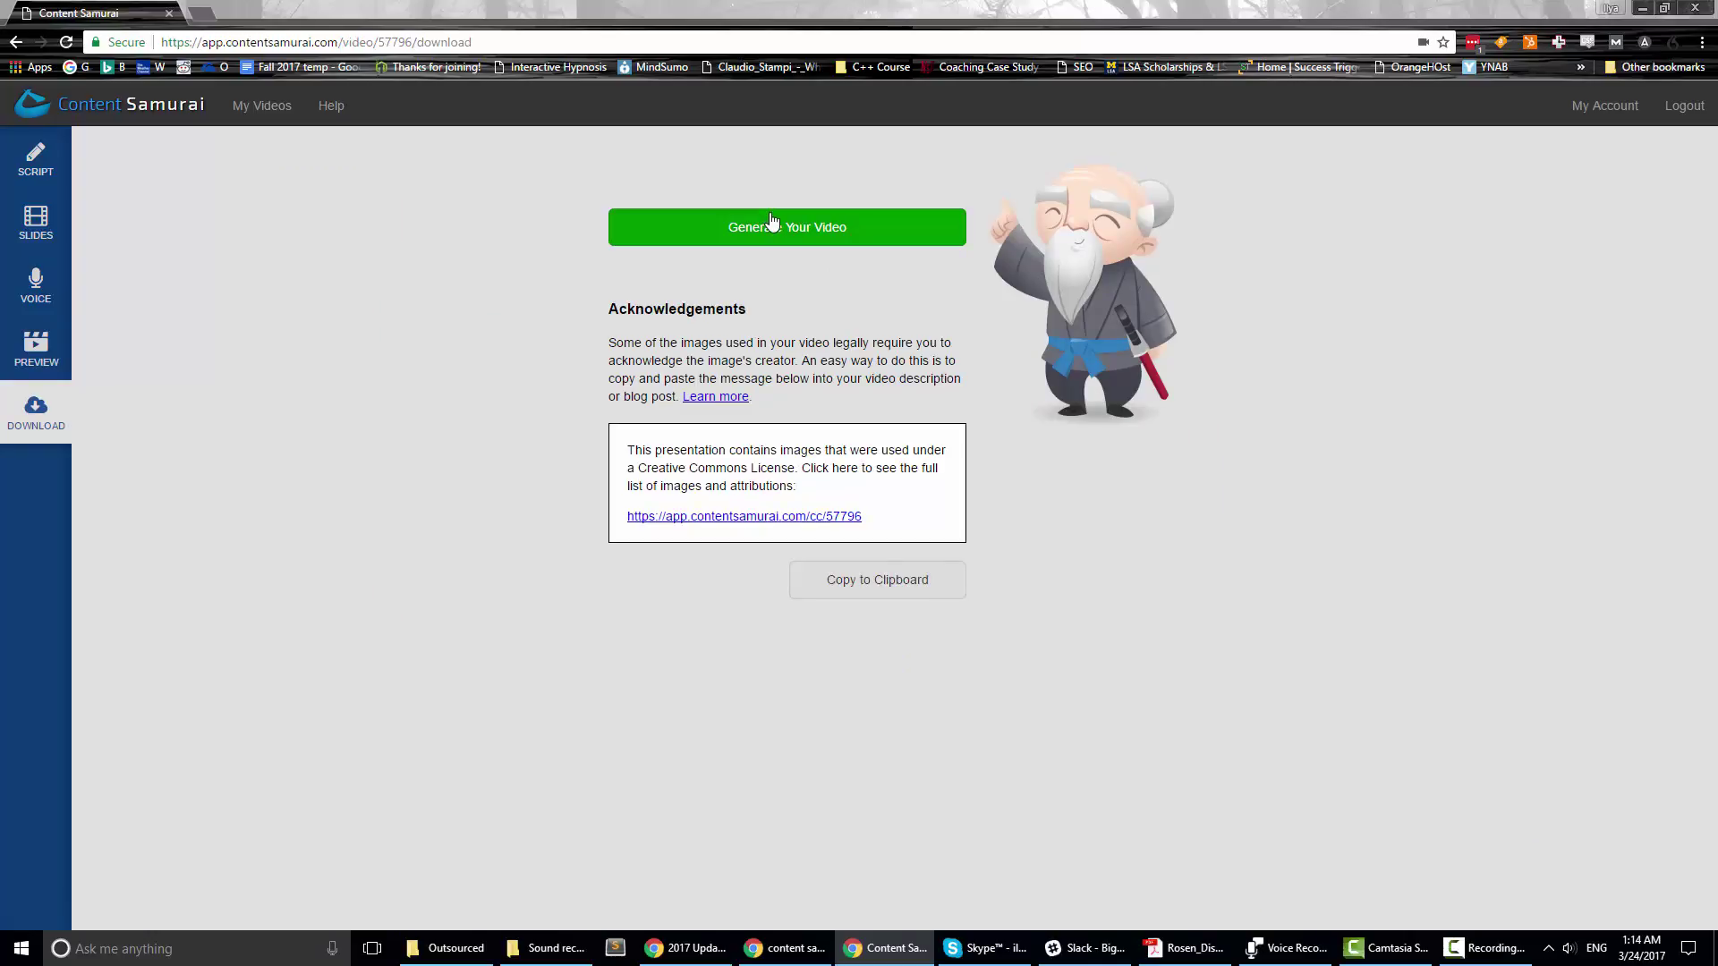
left_click_drag(865, 516, 626, 450)
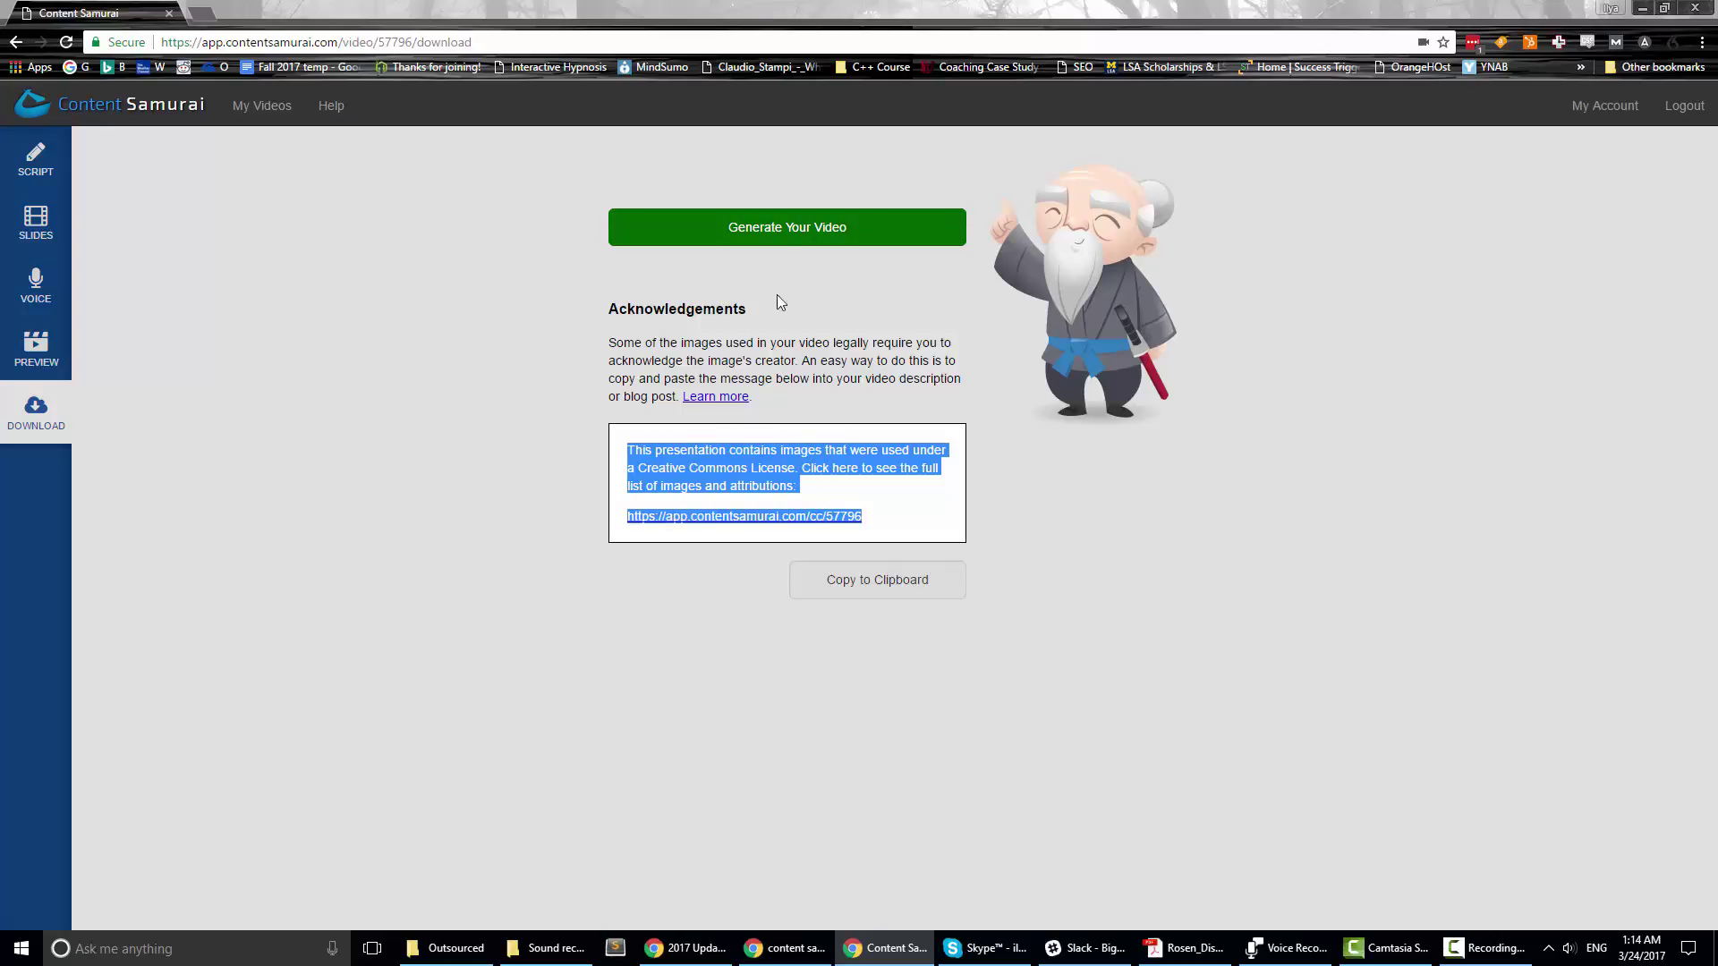
left_click(758, 227)
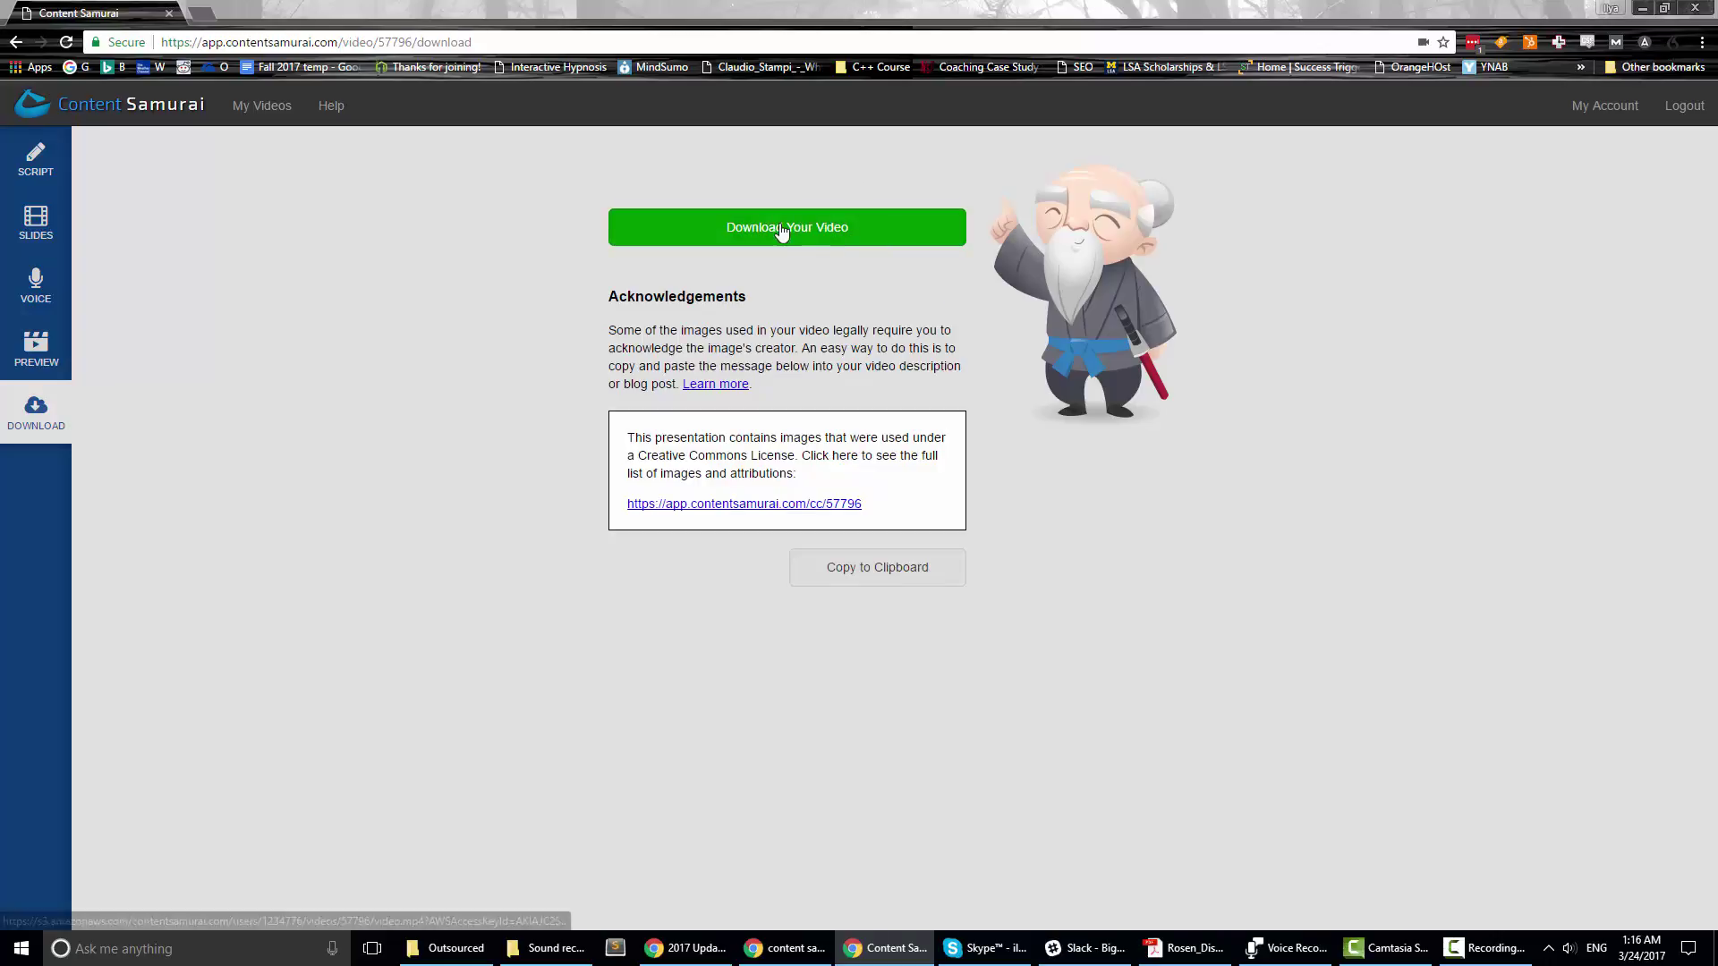
- Download the generated video as the MP4 file test-video into the Outsourced folder
left_click(912, 235)
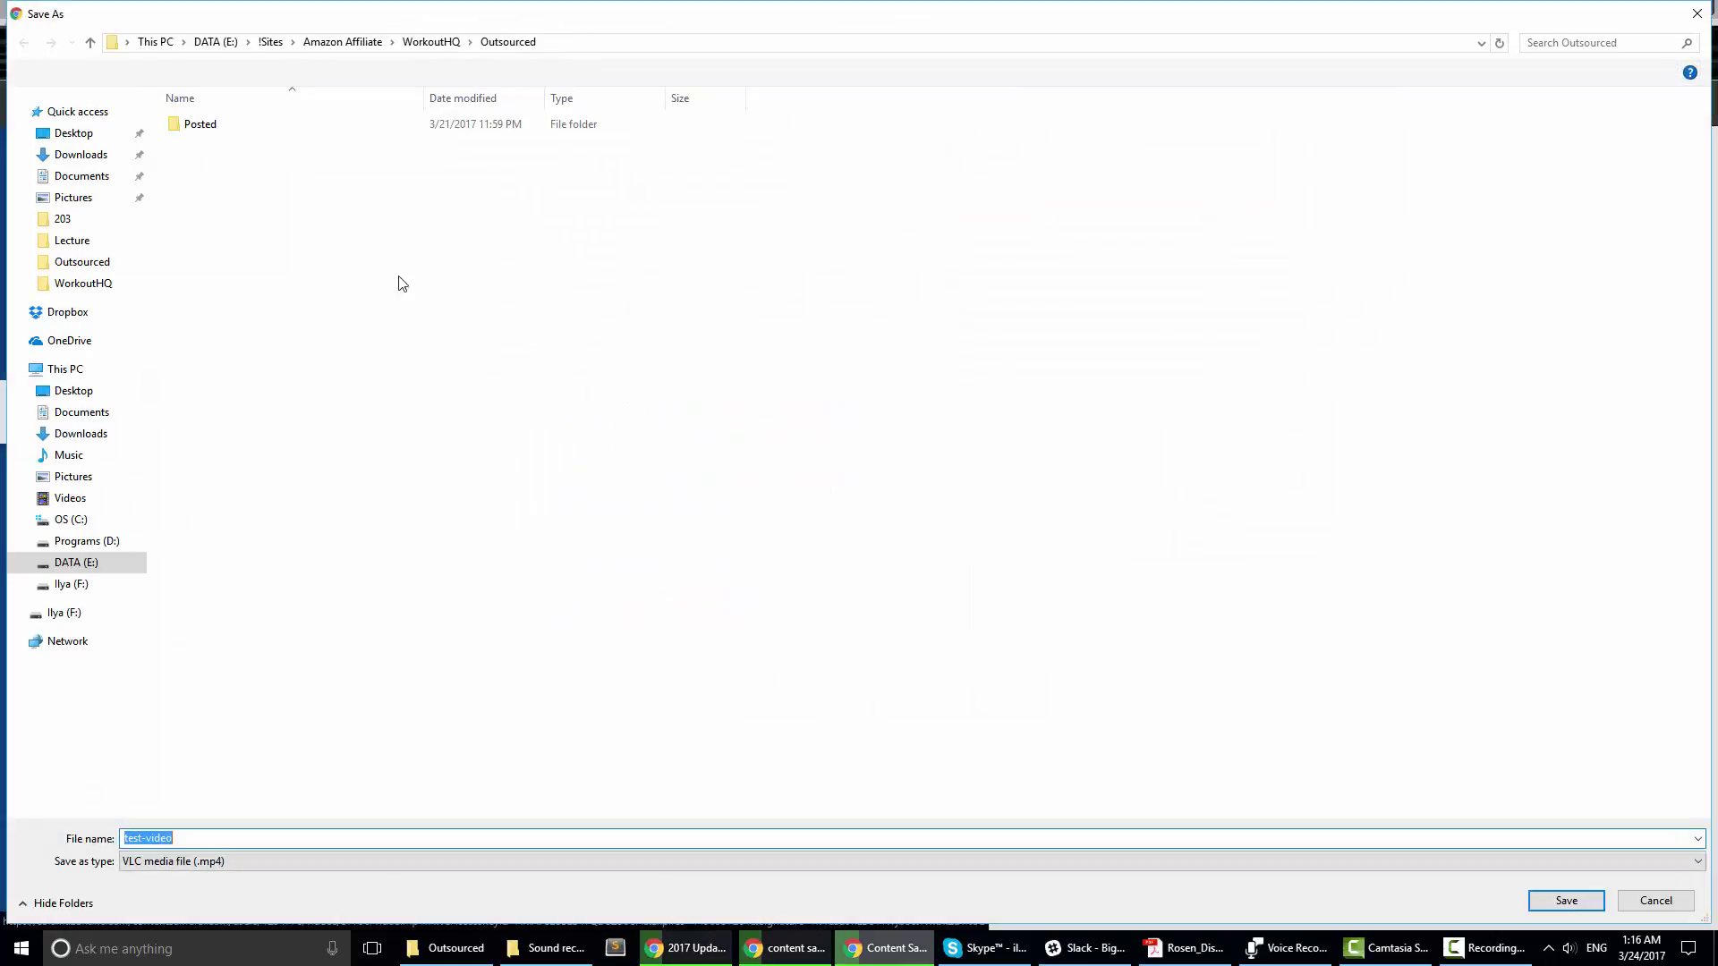
key("Return")
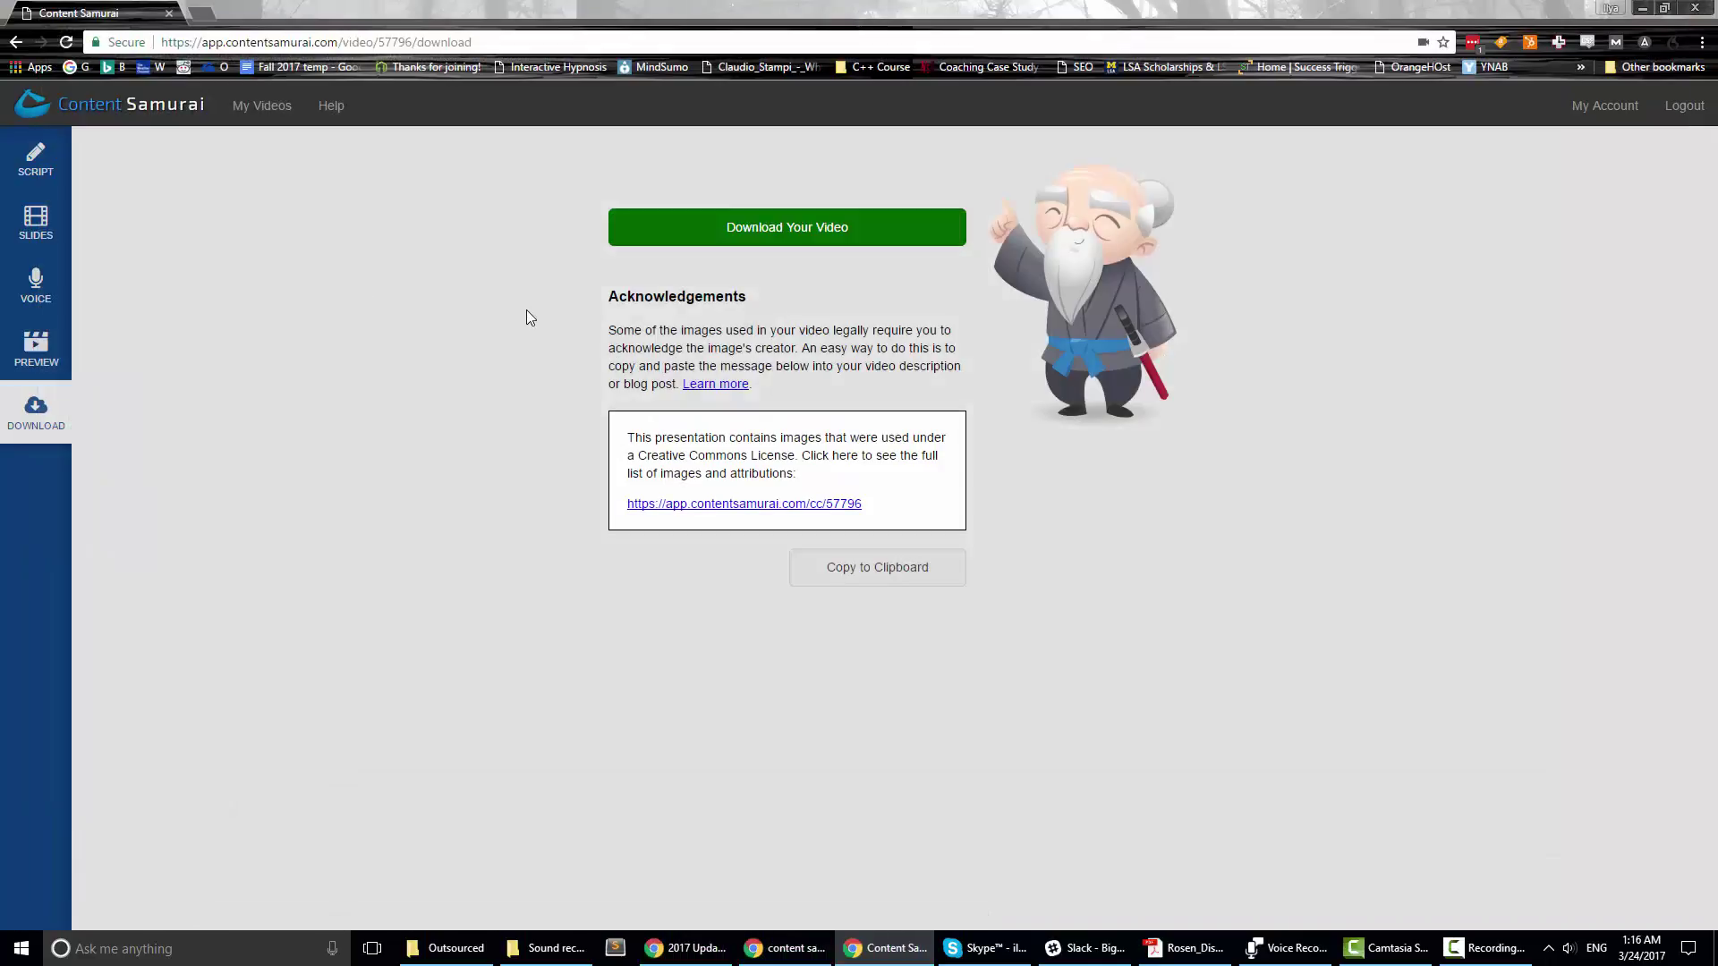